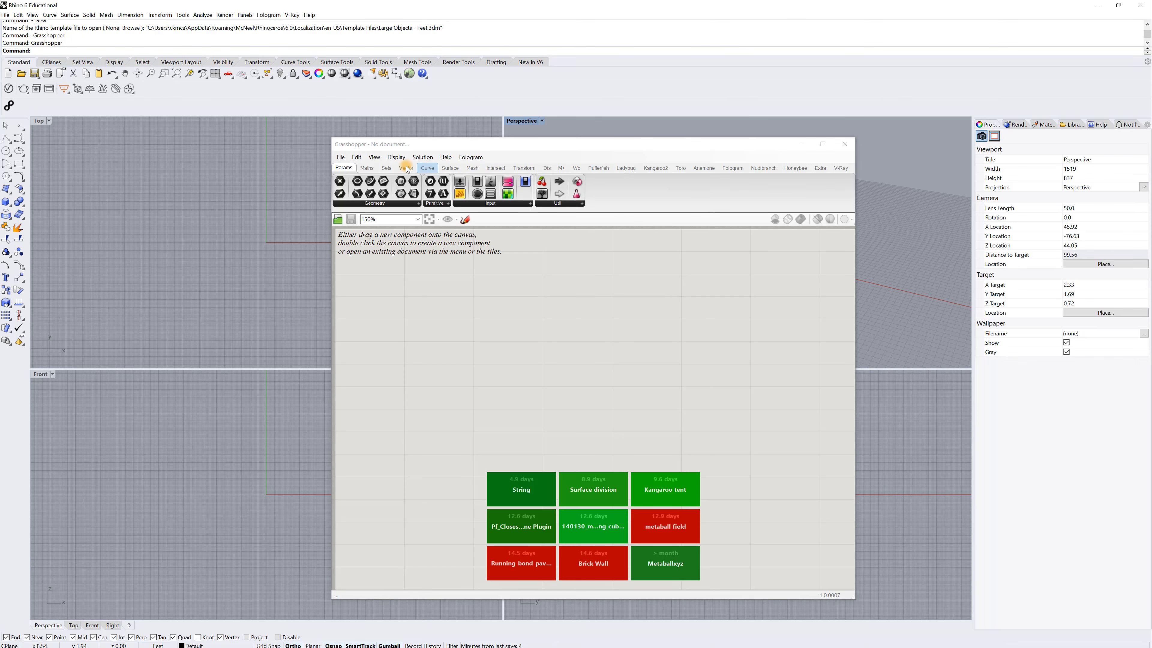
- Open Grasshopper's Components Folder and locate the MeerkatGIS V1.6.gha plugin file in Libraries
click(341, 157)
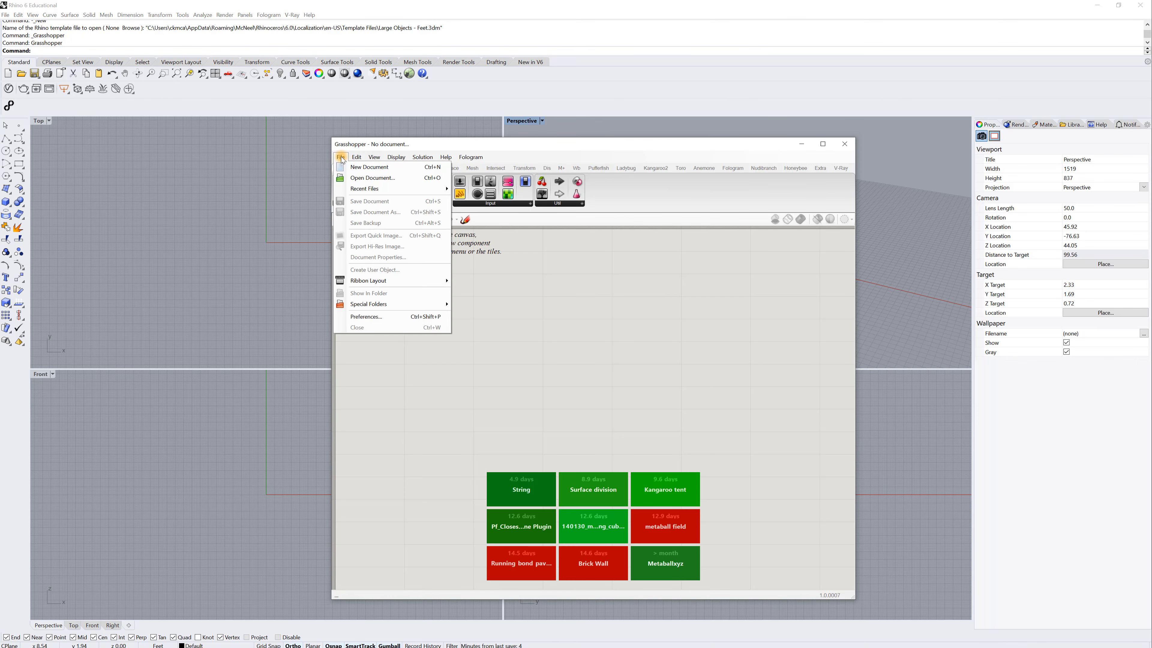
mouse_move(360, 306)
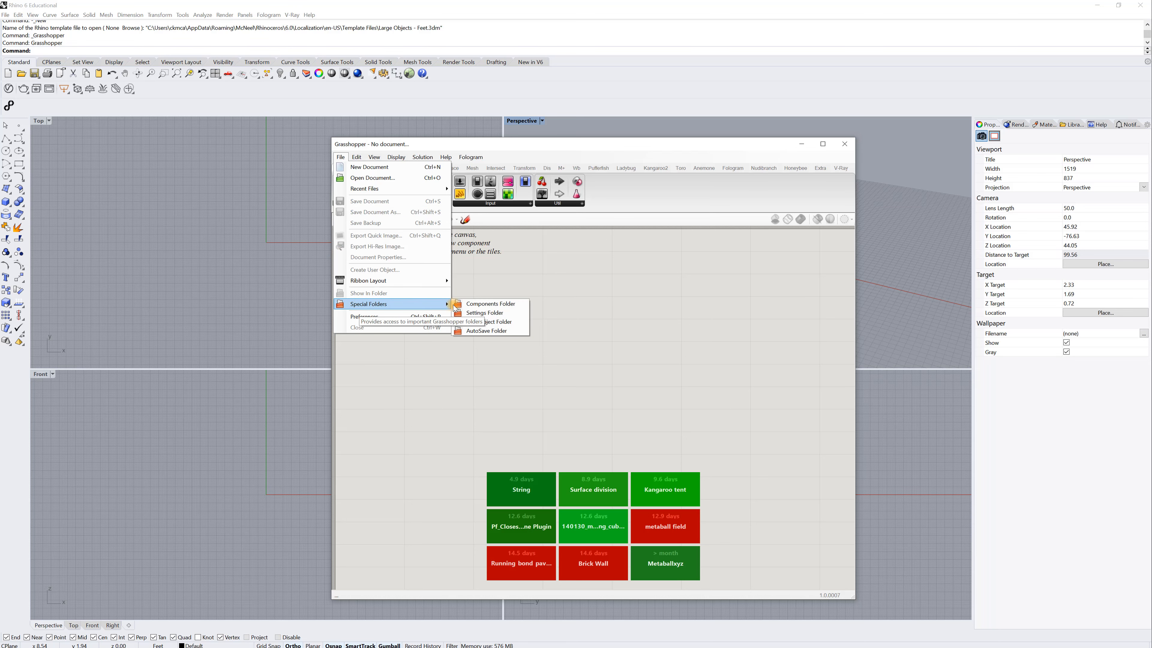
click(508, 307)
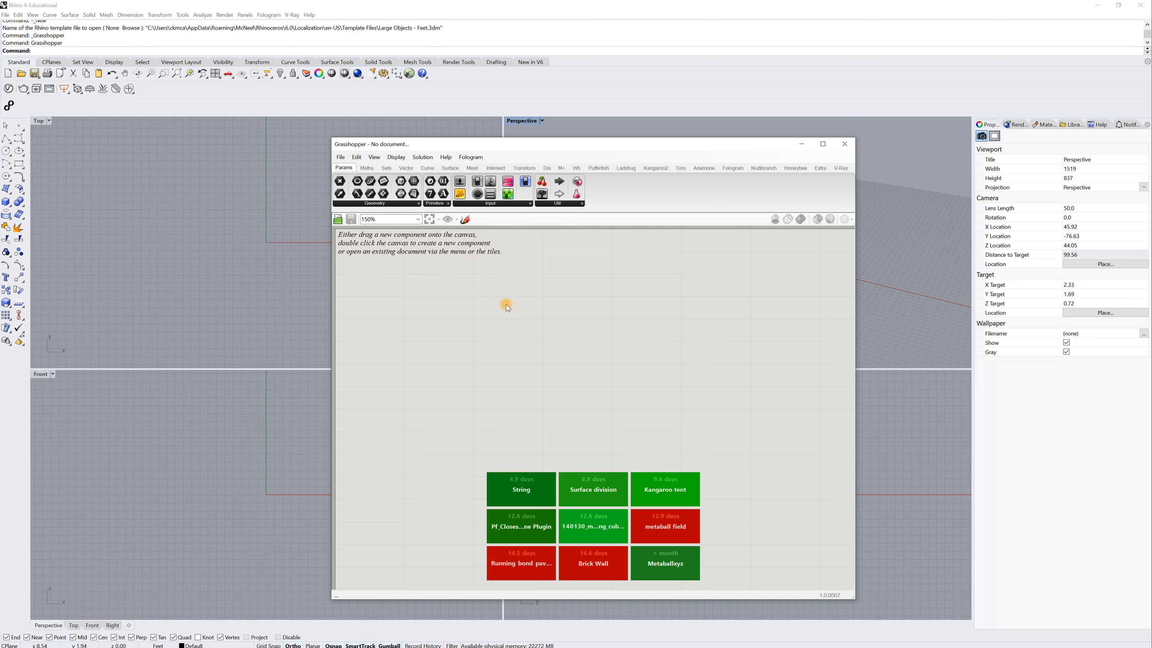
drag(595, 192, 759, 249)
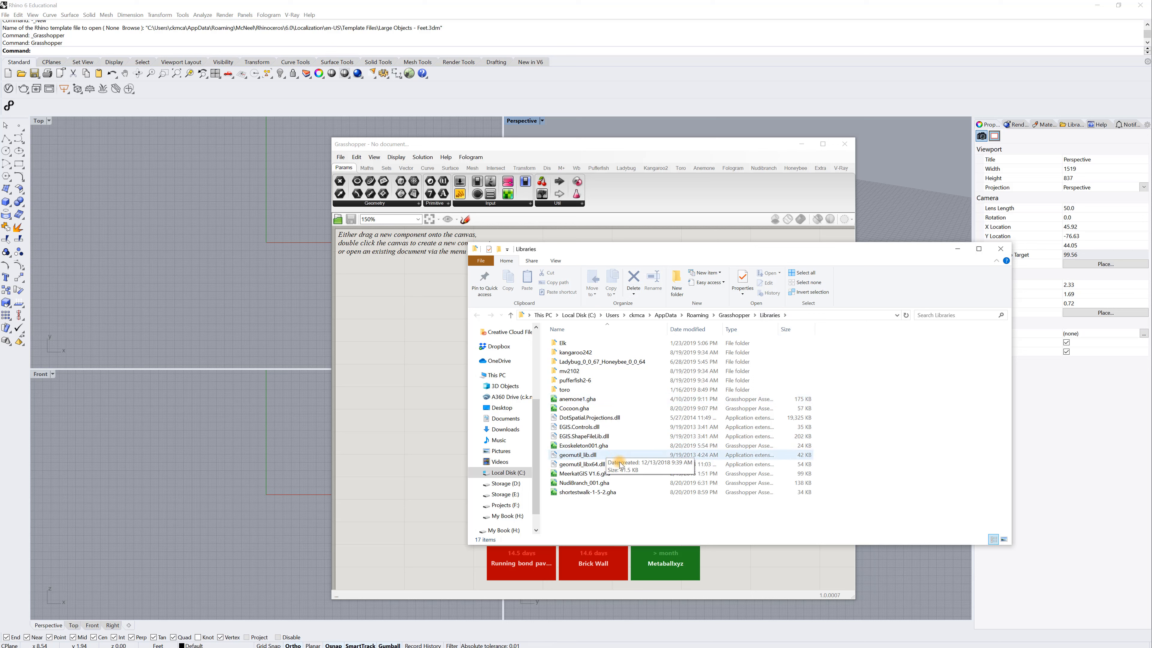
click(577, 474)
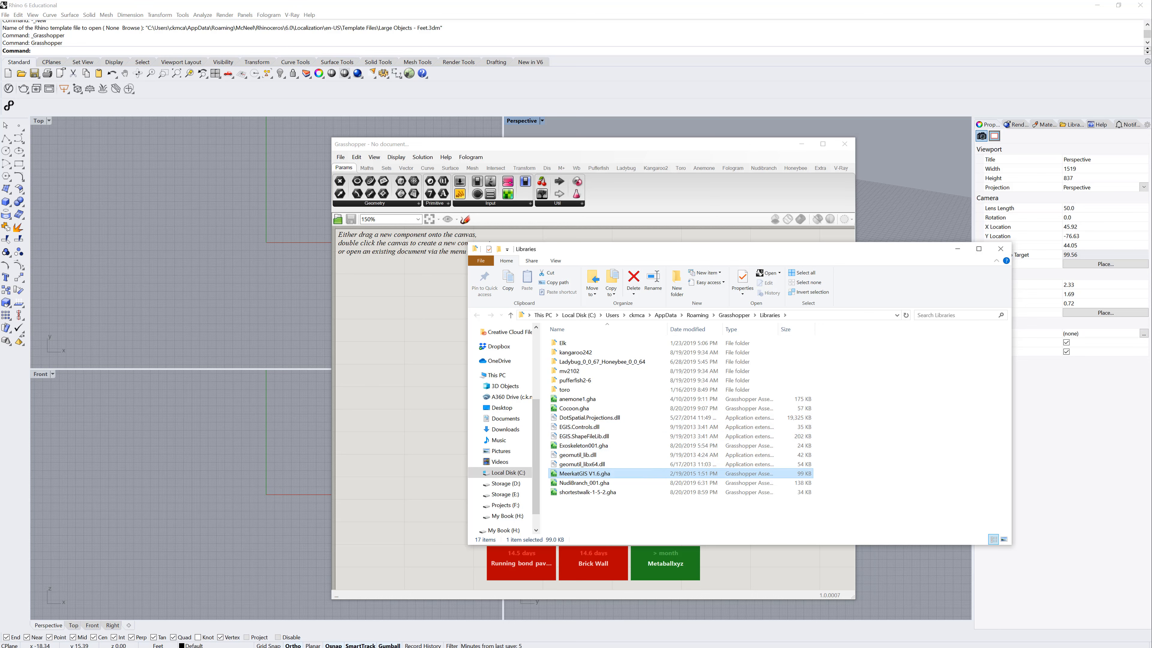
- Check the DLL and GHA files in the Meerkat 1.6 Beta folder against the Libraries folder, and close both folder windows
click(2, 59)
click(47, 47)
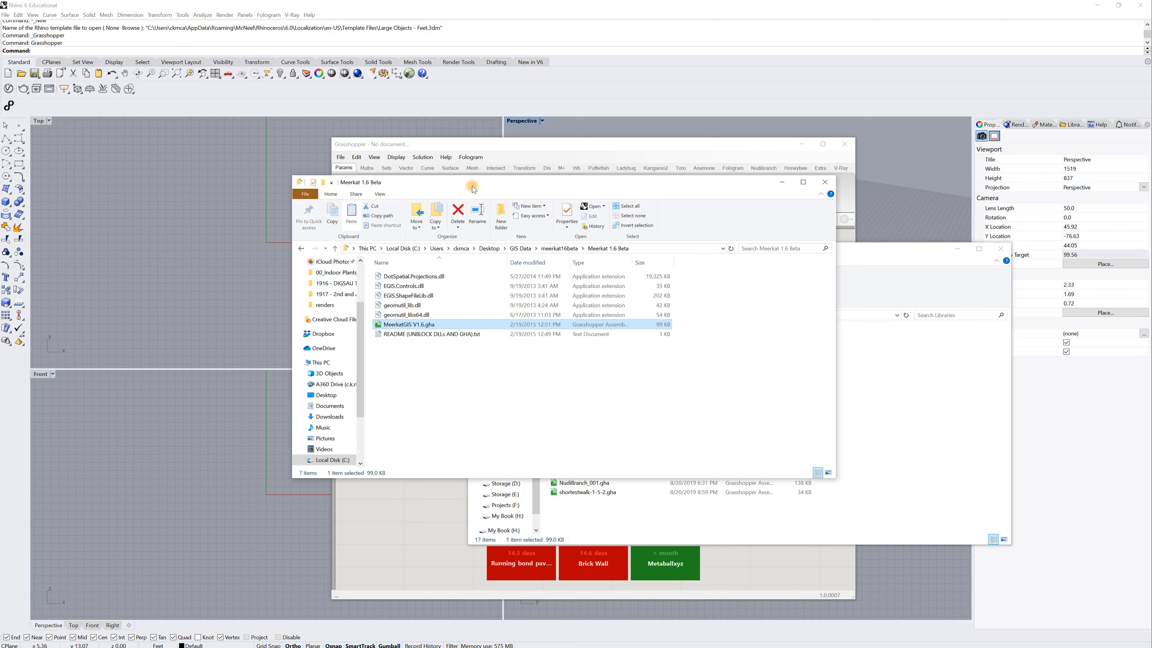
drag(472, 186, 331, 236)
shift+click(245, 327)
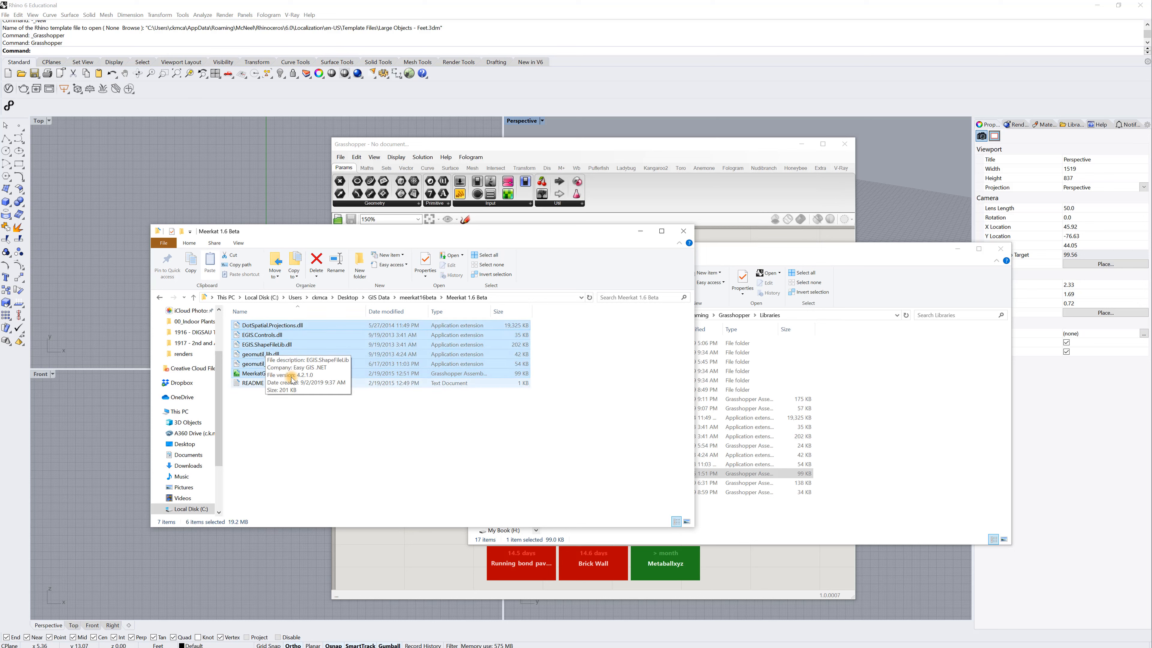
click(857, 533)
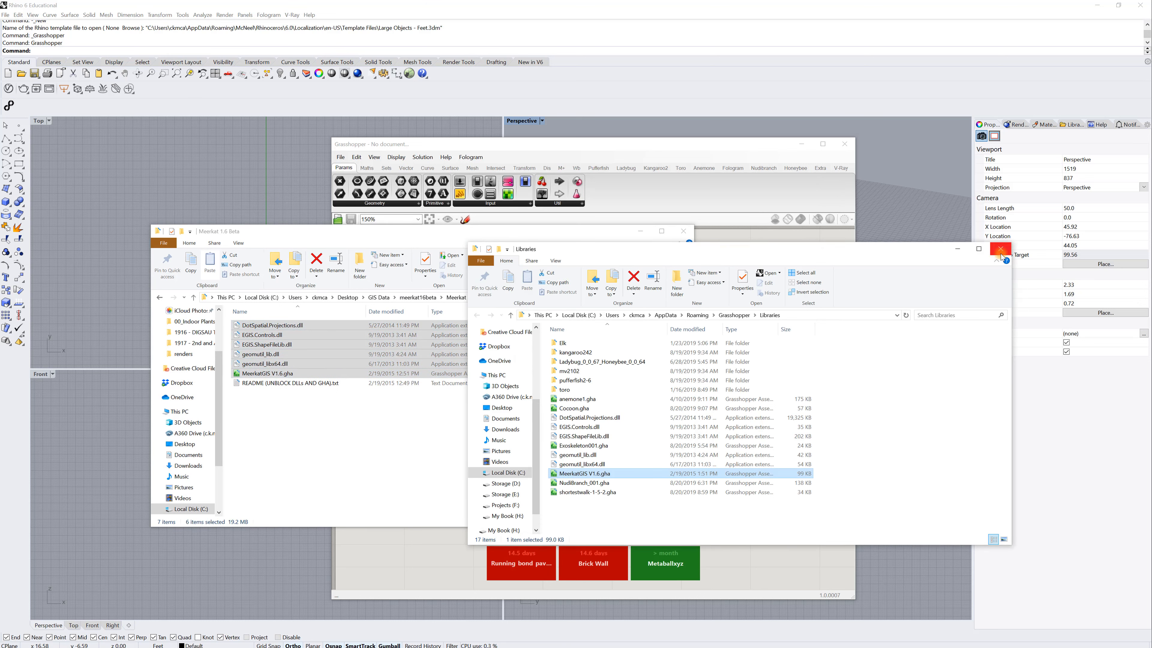
click(1001, 250)
click(681, 232)
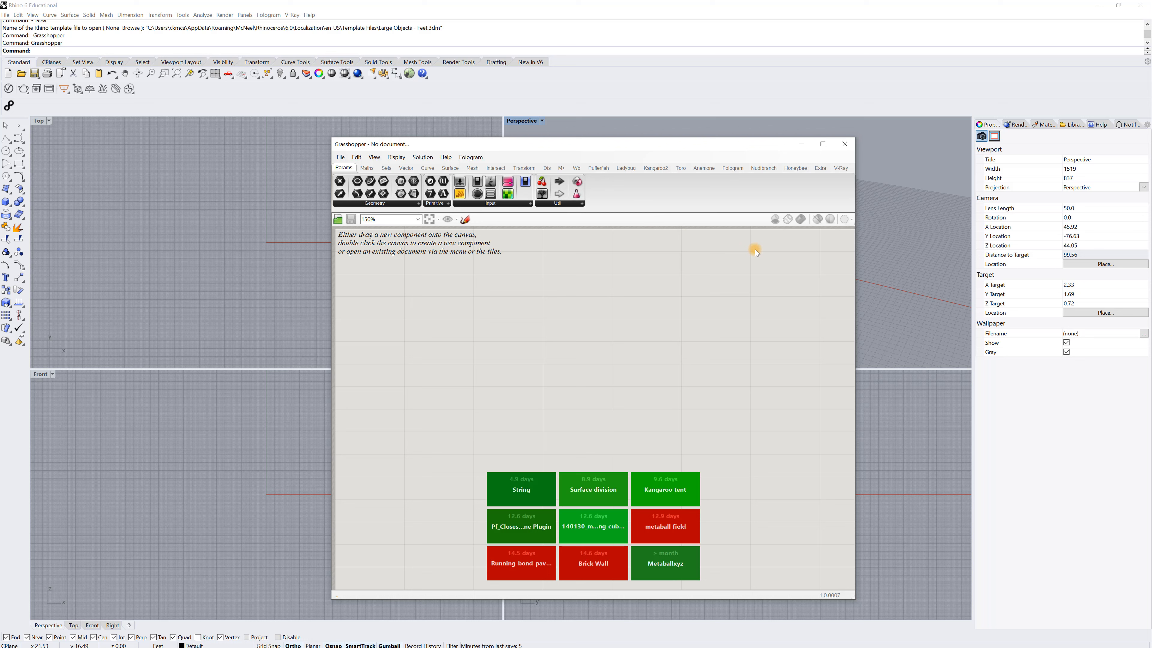
- Place Meerkat's Import Shapefile component on the Grasshopper canvas
click(822, 169)
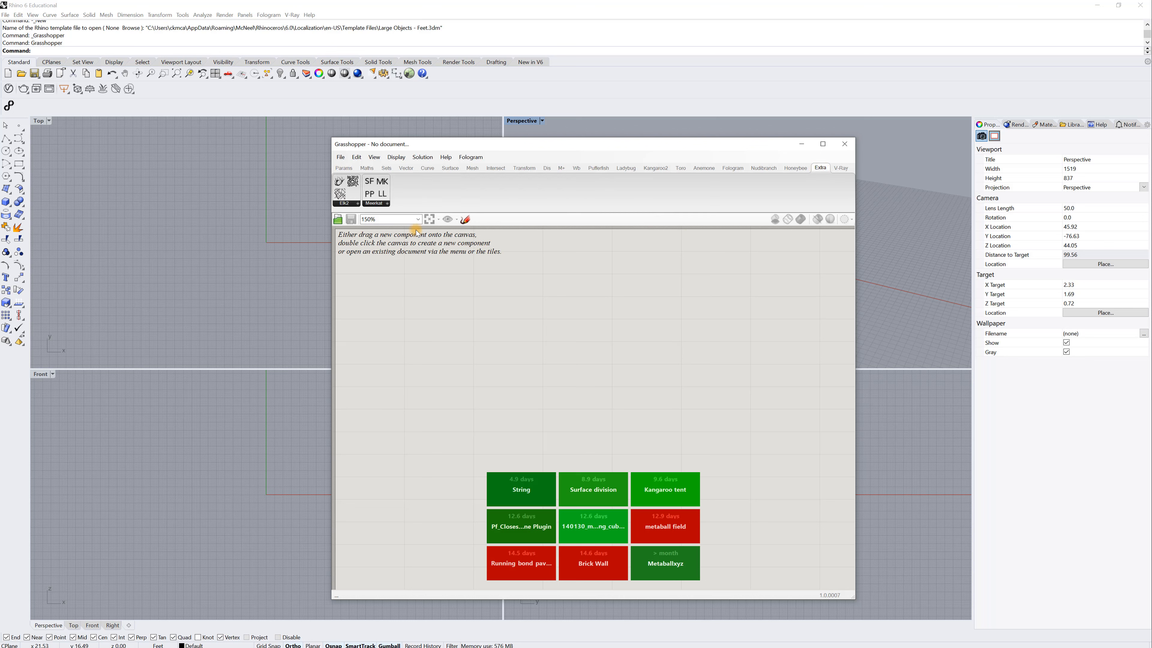
click(378, 205)
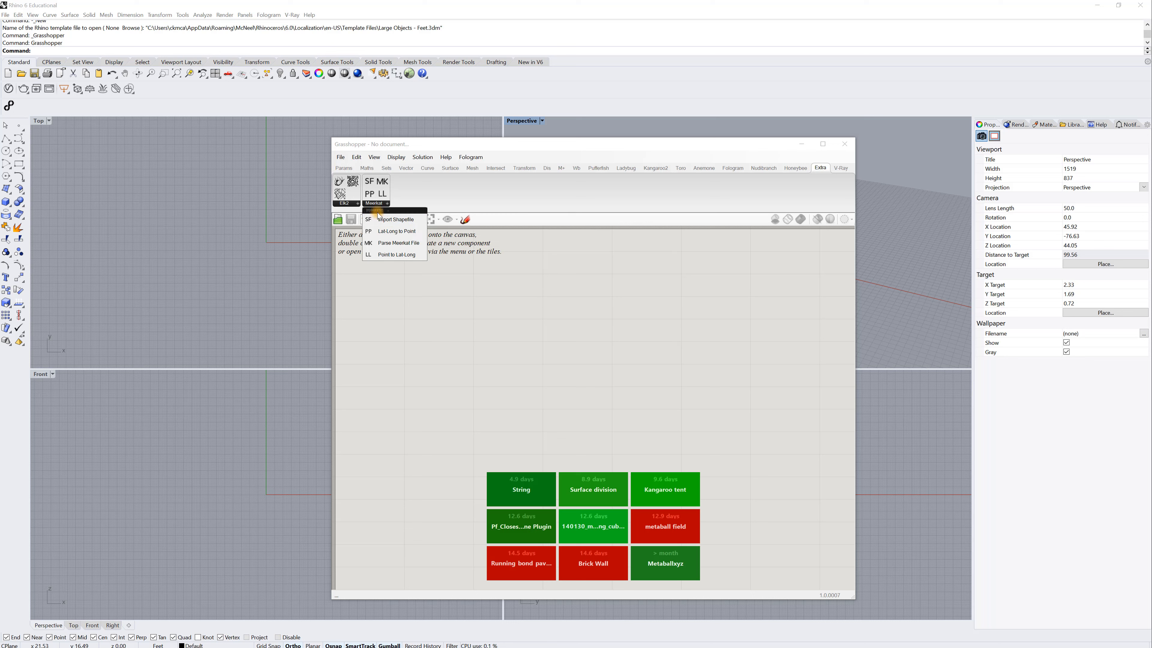
click(399, 220)
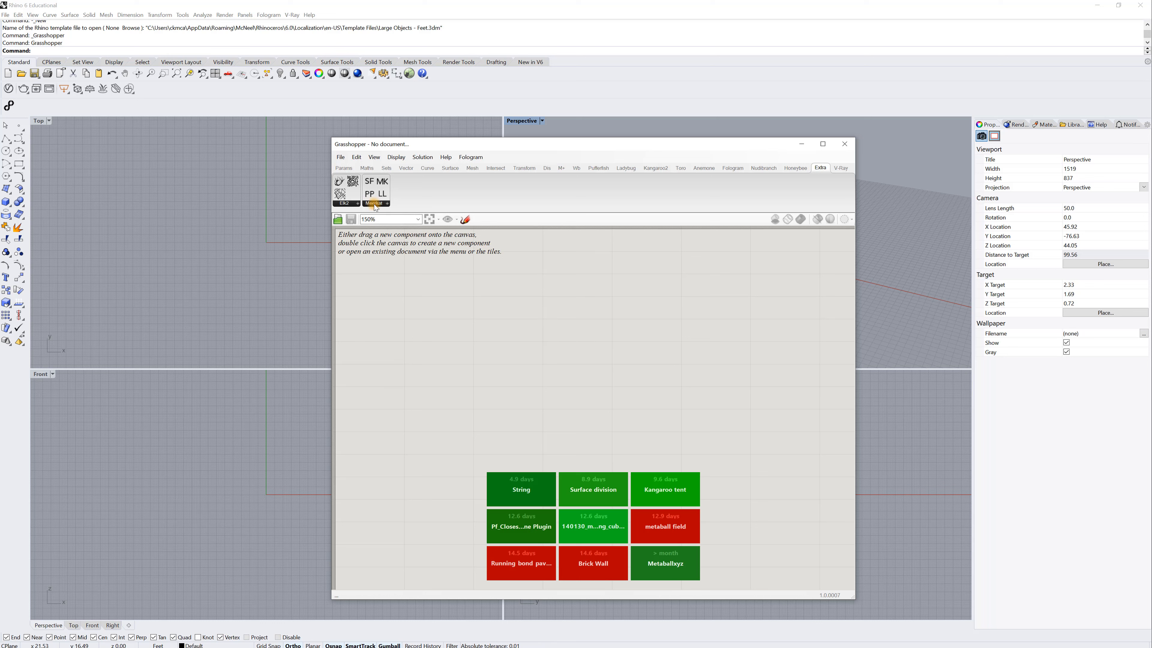
drag(367, 180, 459, 266)
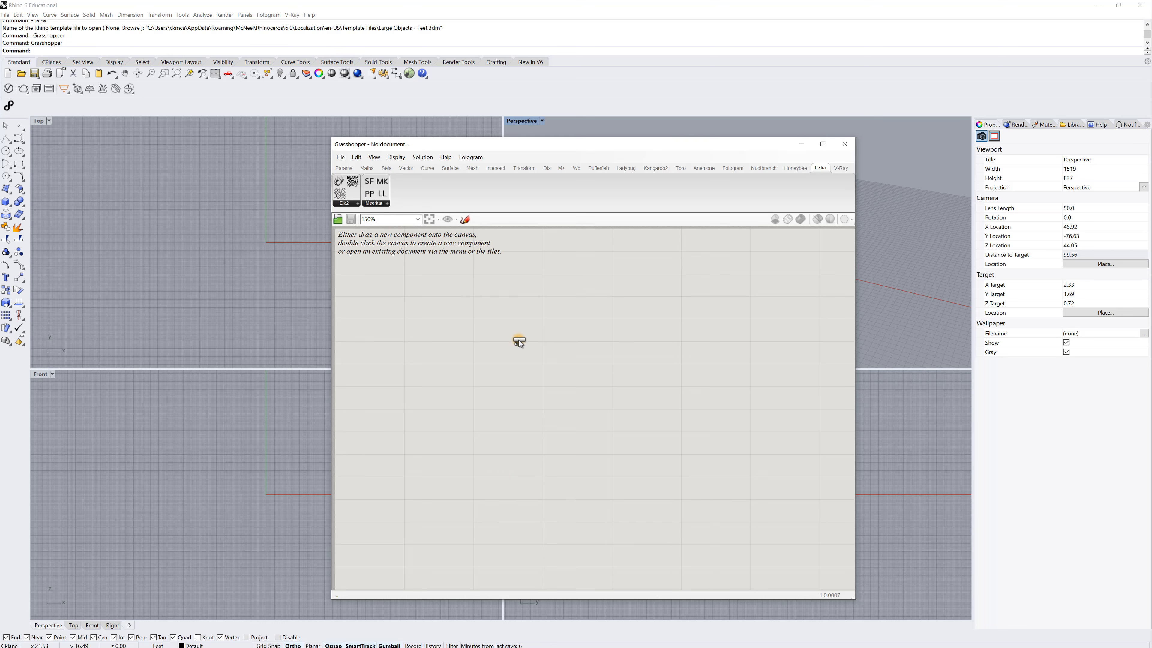
drag(519, 342, 547, 340)
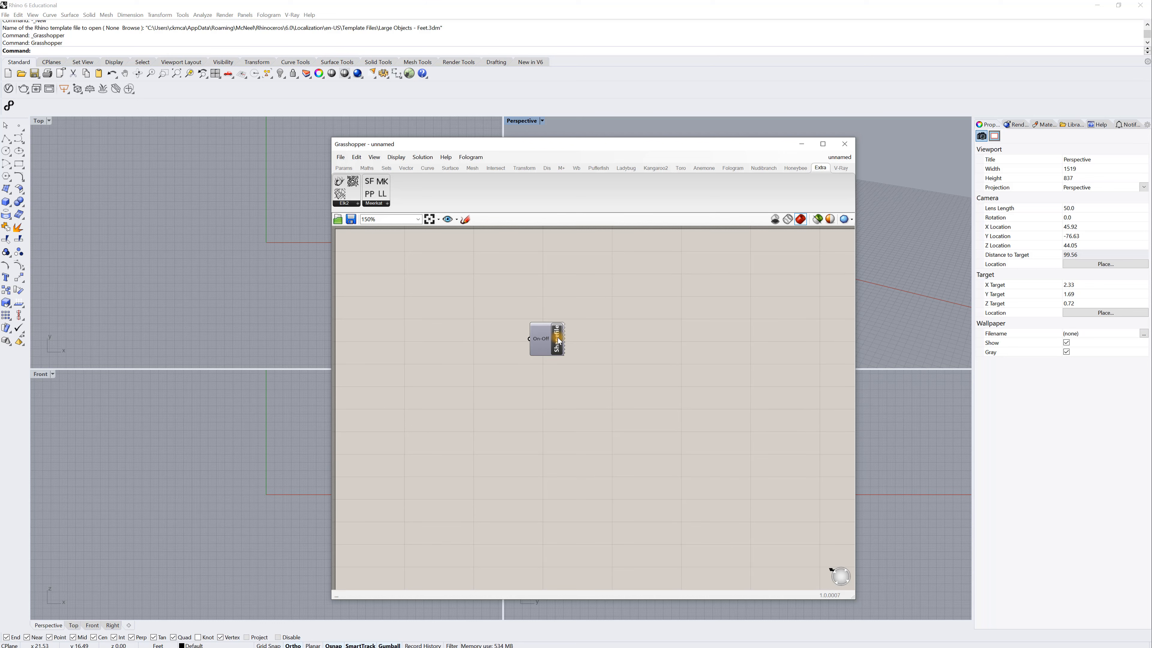
- Reposition the Shapefile component on the canvas, leaving free space in front of its On-Off input
right_drag(599, 317, 681, 316)
scroll(601, 358, up, 3)
scroll(597, 345, down, 3)
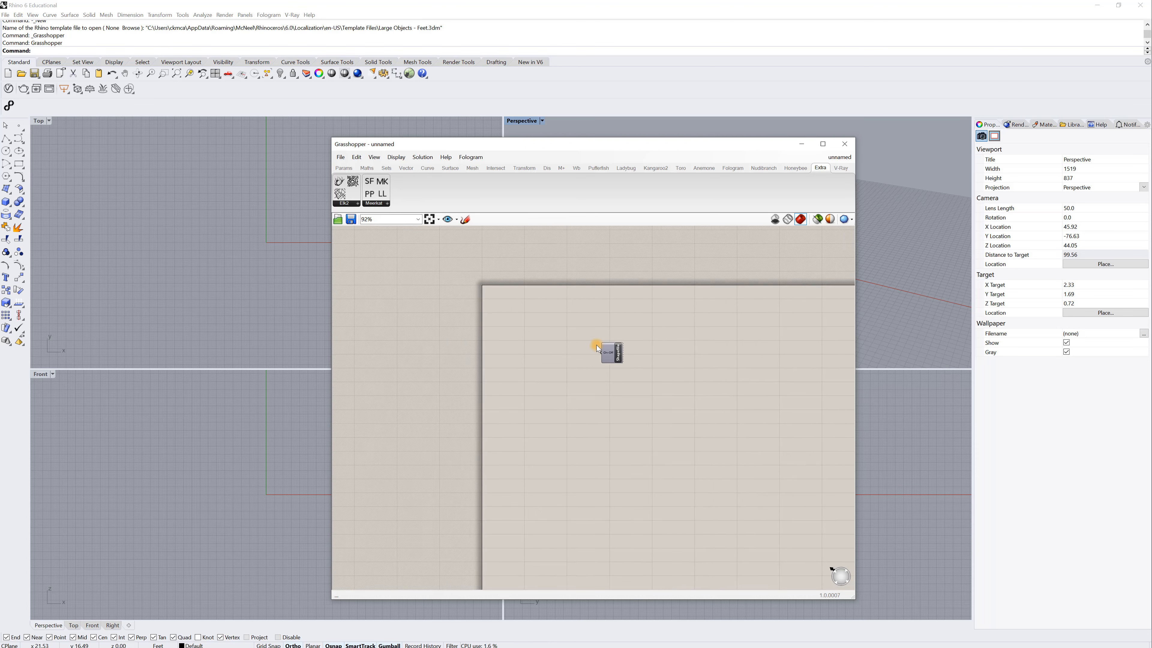
scroll(636, 368, up, 3)
drag(635, 367, 680, 356)
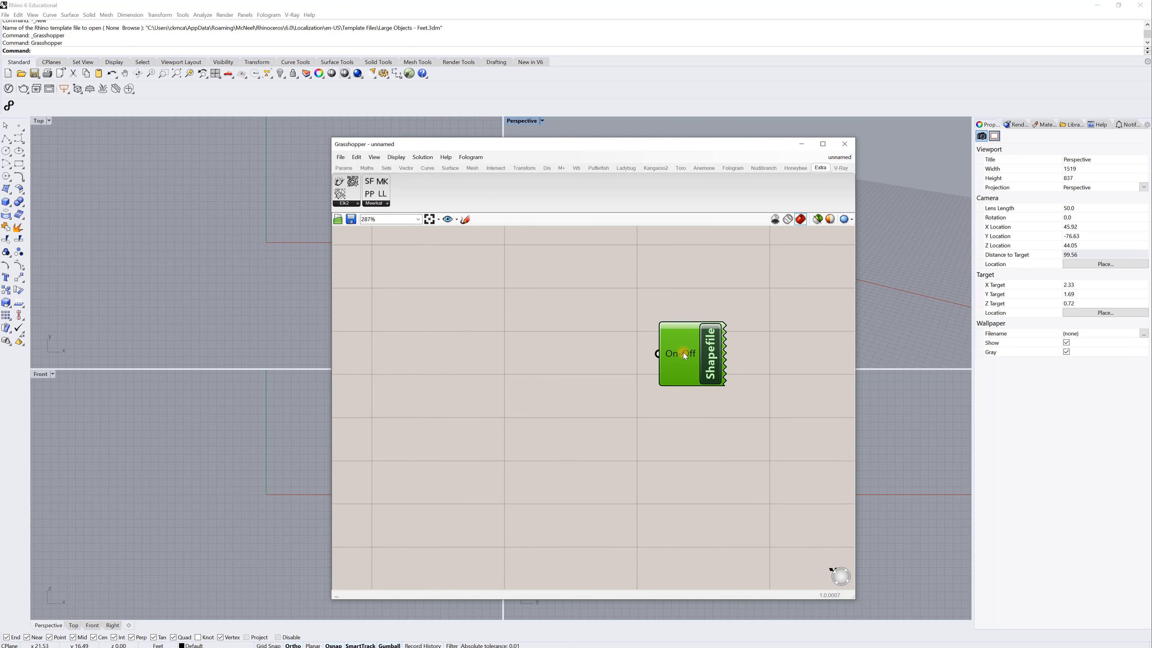
scroll(676, 349, down, 3)
right_drag(619, 319, 568, 318)
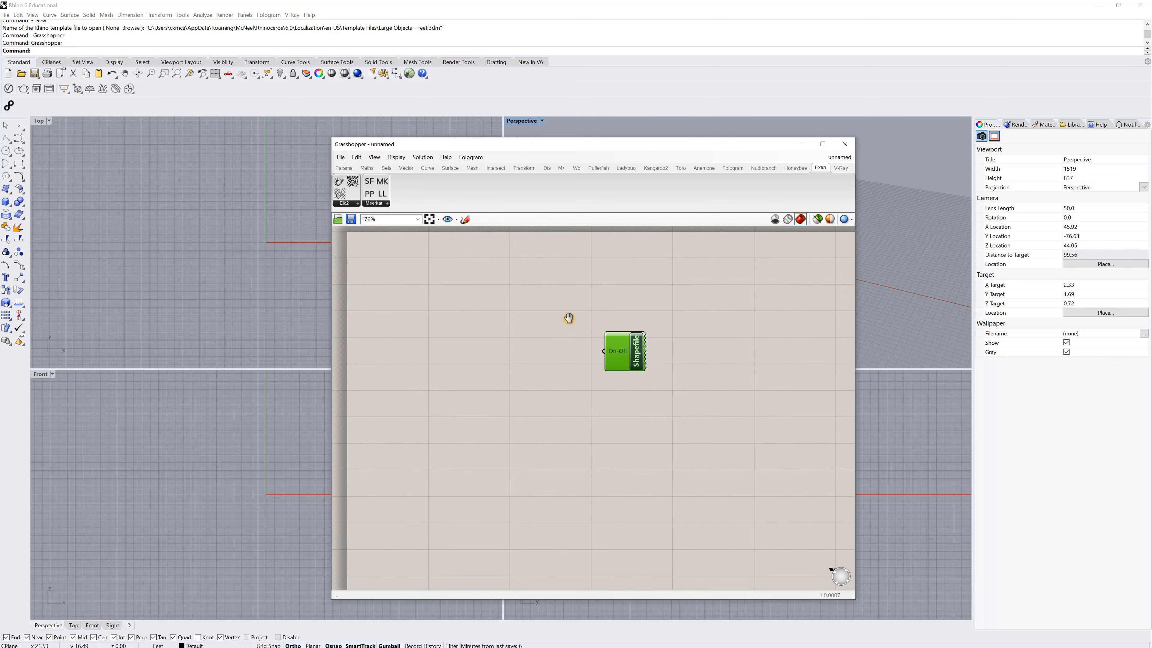
mouse_move(624, 353)
- Add a Button component in front of the Shapefile component and connect its output to the On-Off input
double_click(538, 358)
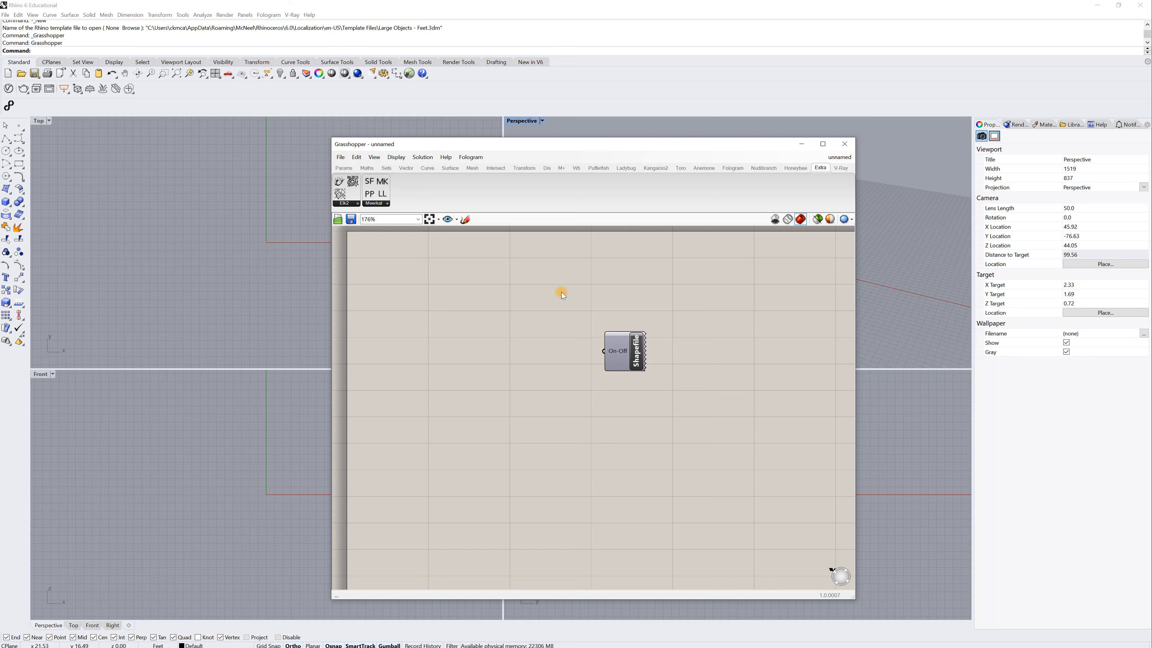
double_click(512, 344)
text(bu)
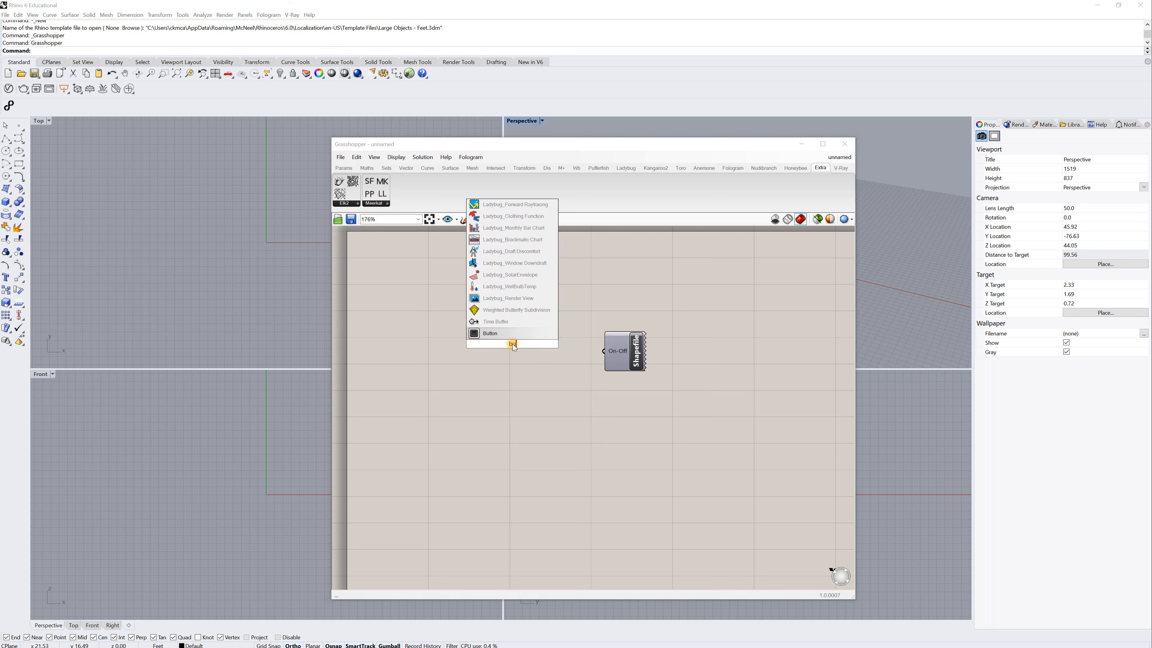
text(tton)
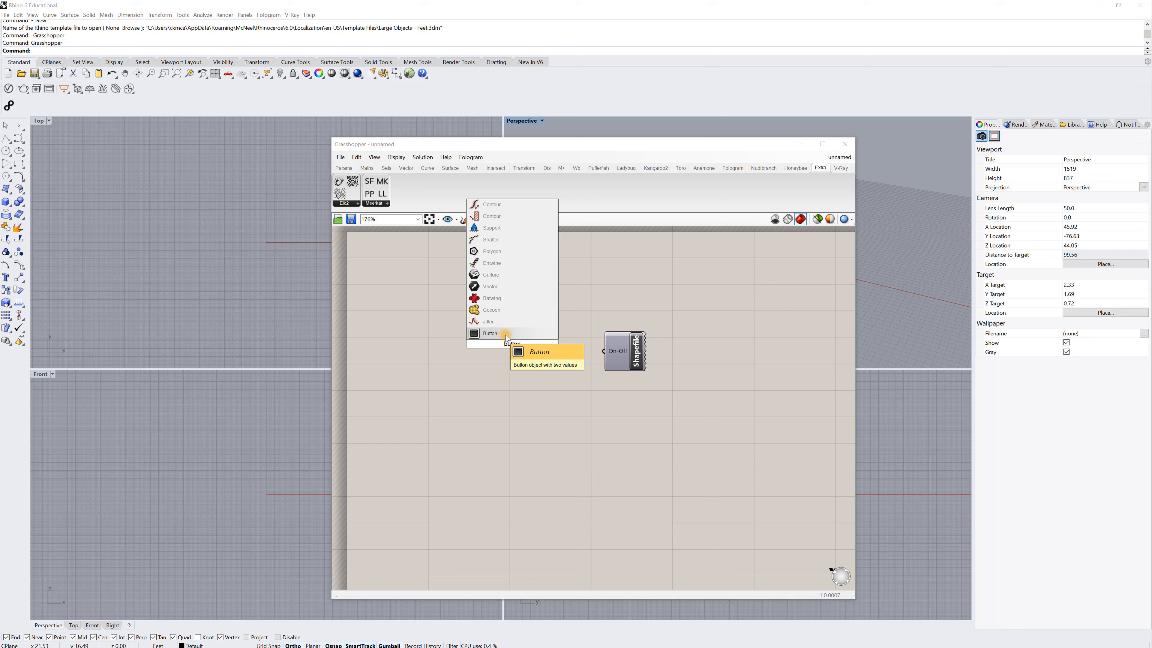
click(500, 336)
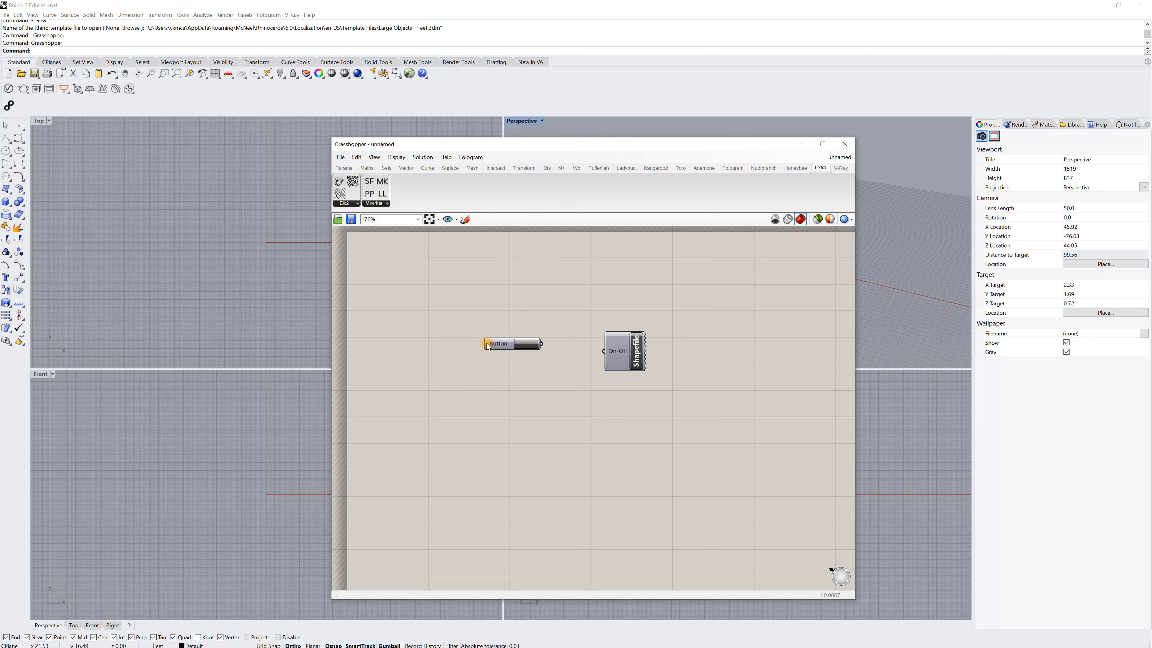
drag(496, 354, 607, 358)
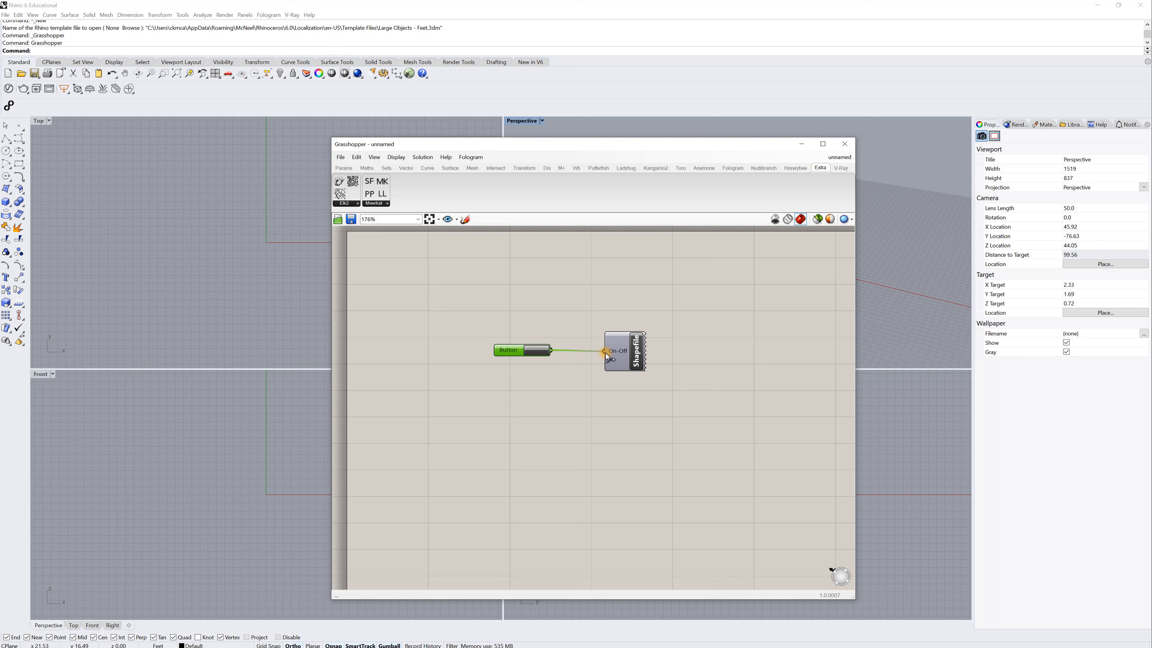
- Trigger the button to open the Meerkat map window and add PhiladelphiaBuildings2017.shp from the Desktop's GIS Data folder
click(537, 350)
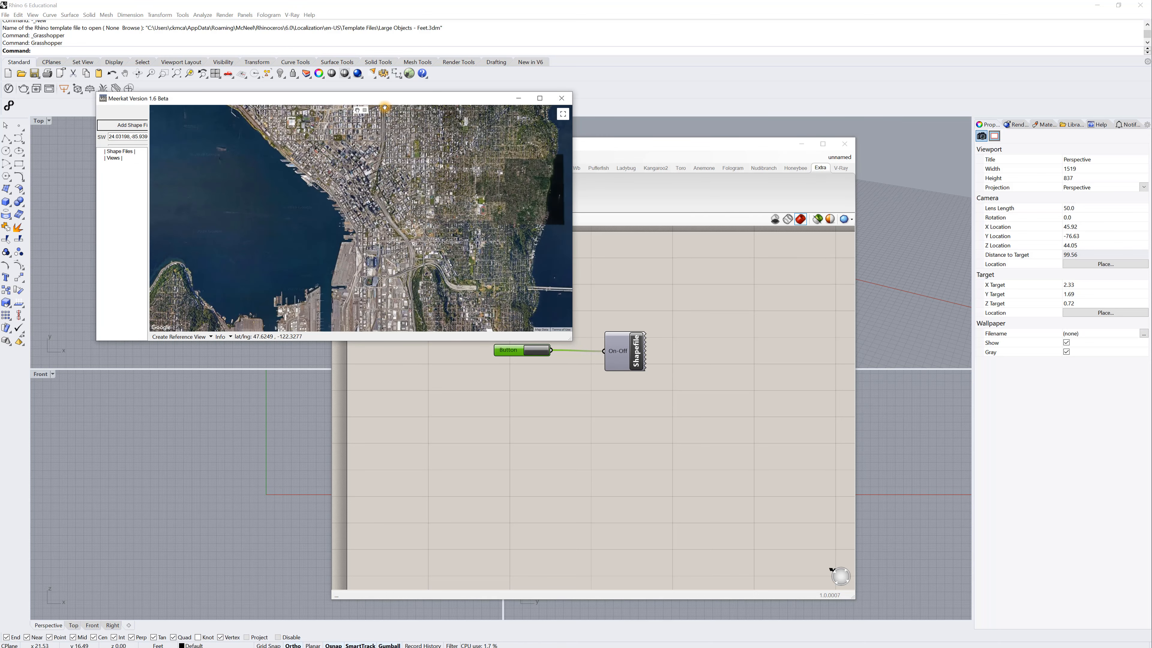
drag(396, 99, 654, 218)
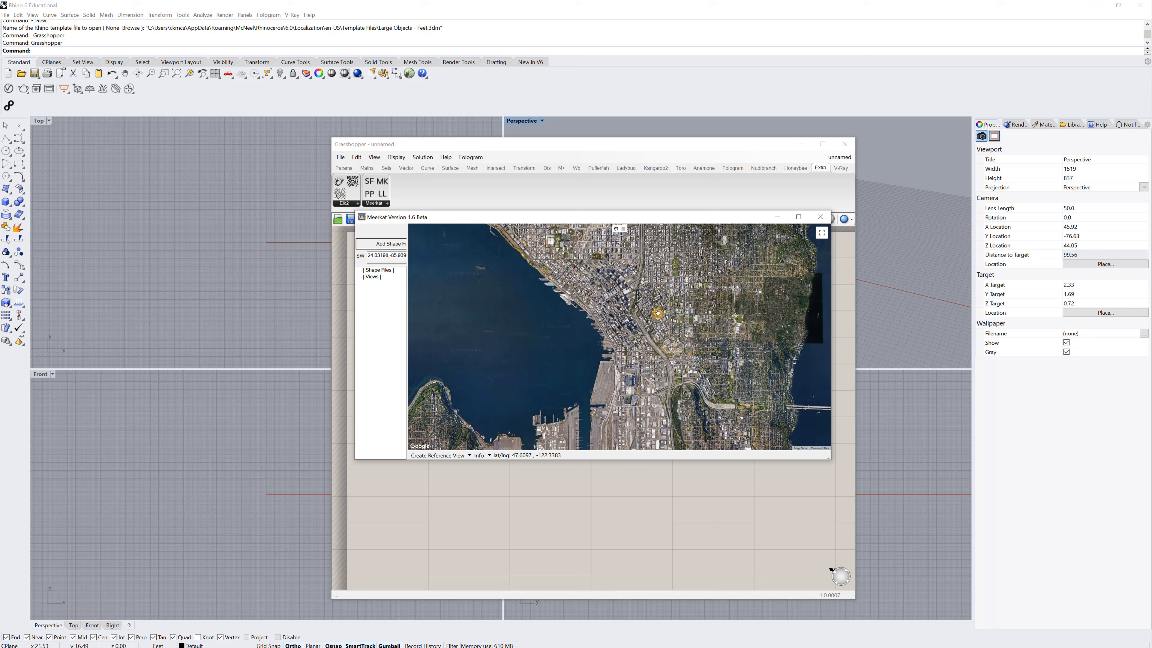
click(393, 245)
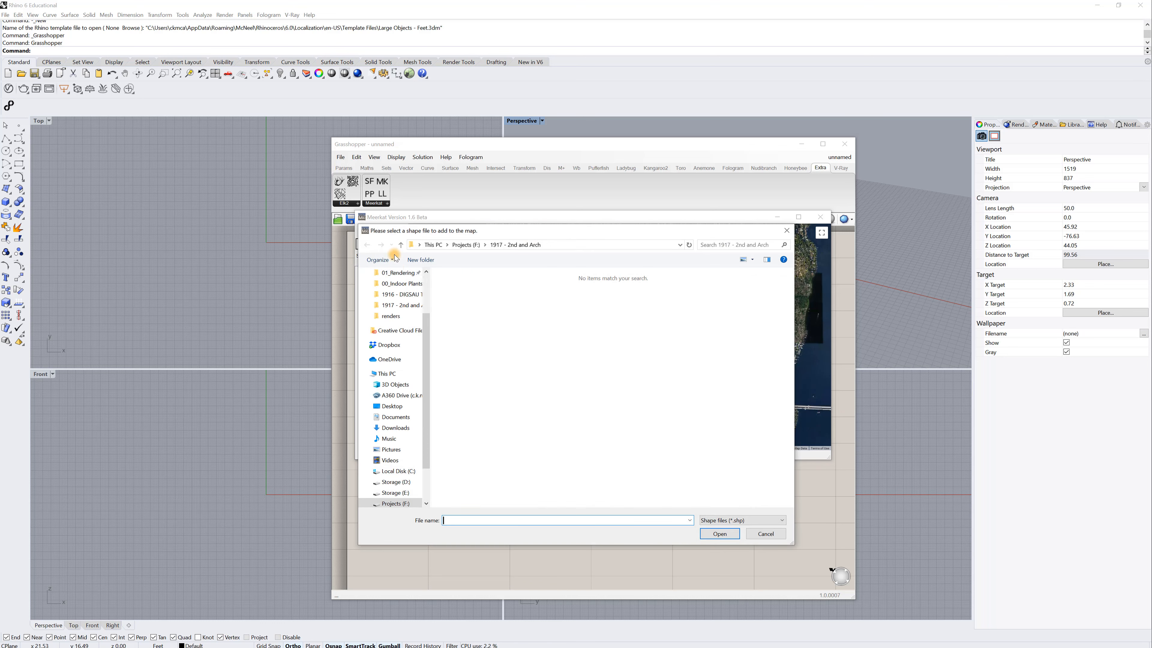
click(392, 406)
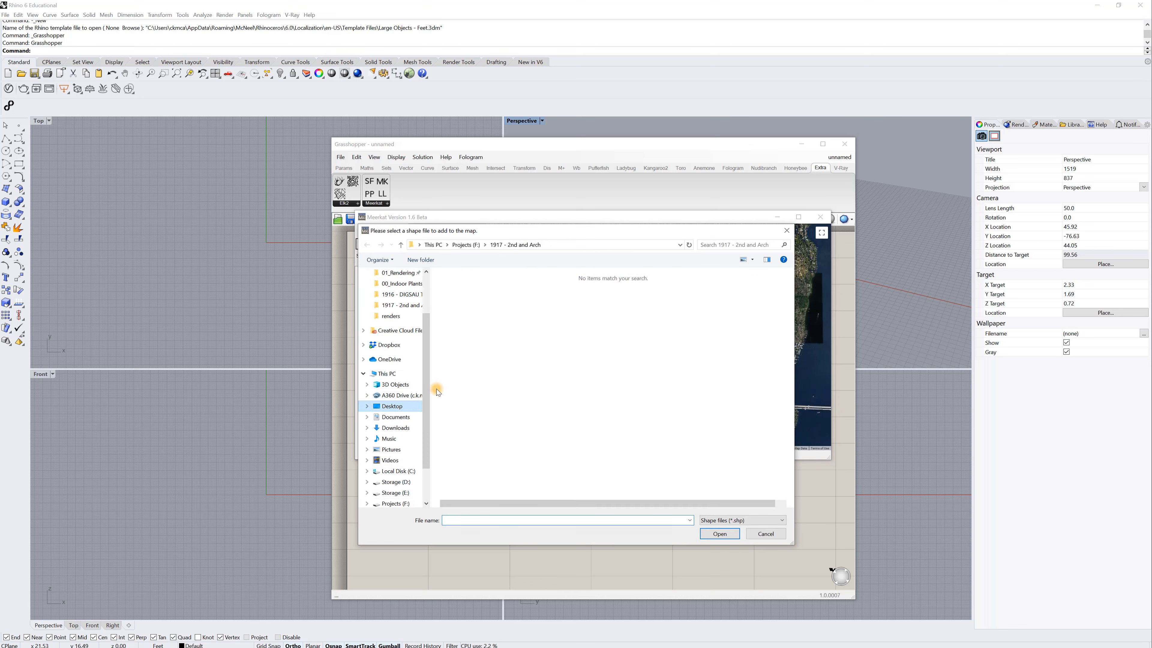
click(487, 288)
double_click(486, 288)
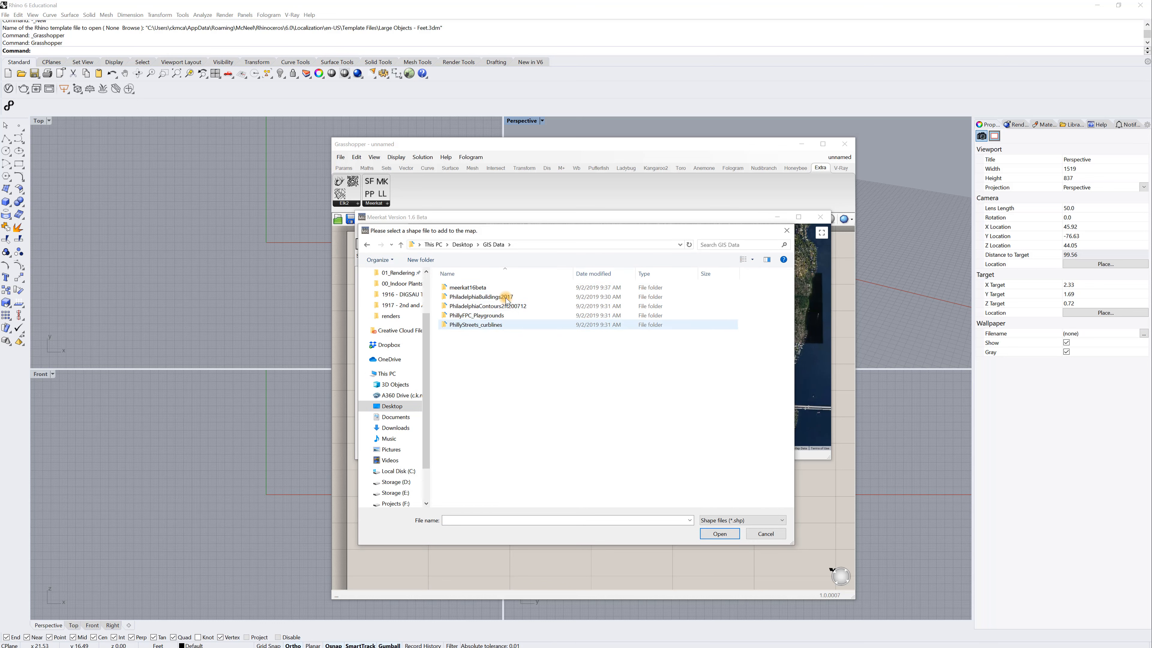
double_click(485, 298)
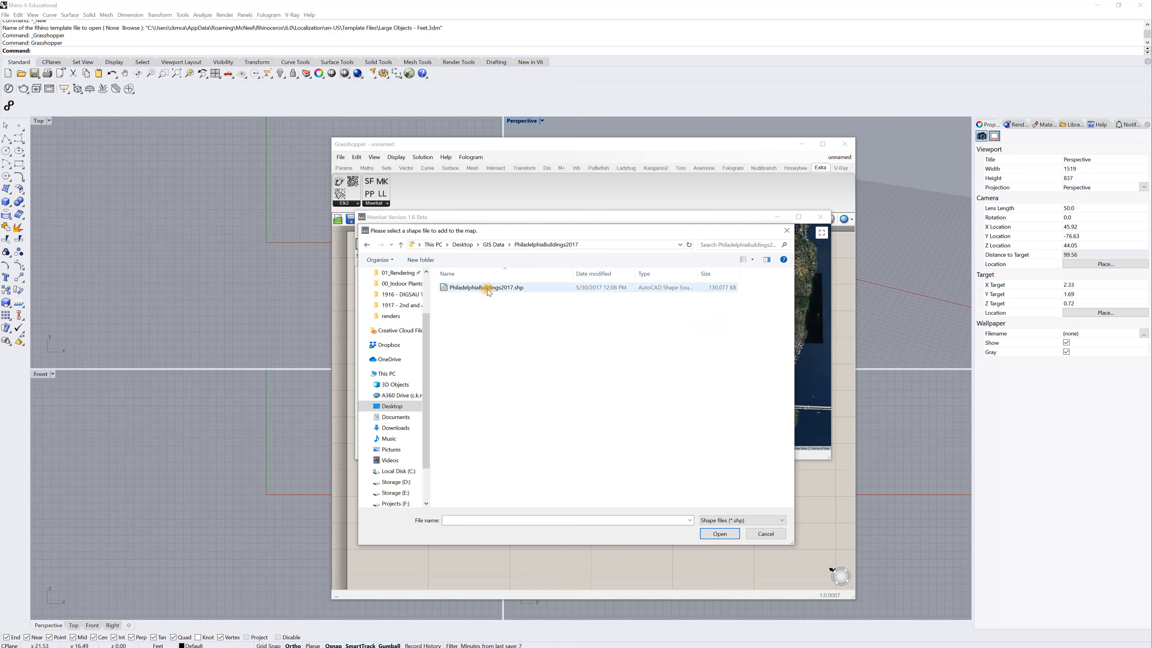
double_click(487, 288)
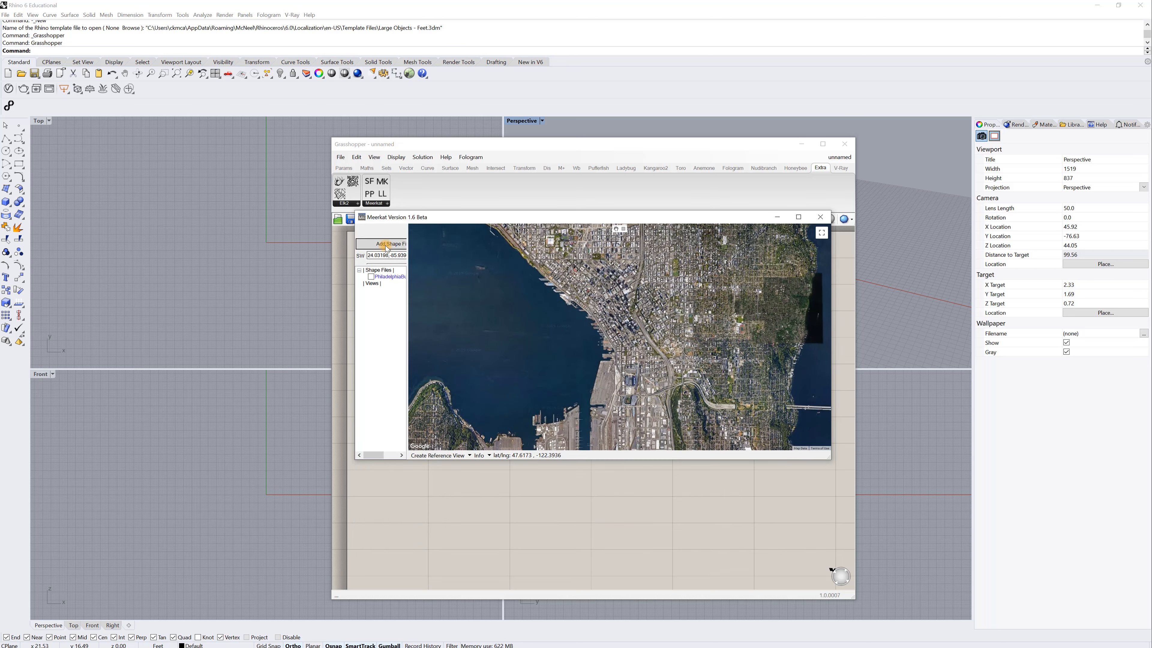
- Add the contours shape file from the PhiladelphiaContours2ft200712 folder in GIS Data to the Meerkat map
click(385, 246)
click(554, 244)
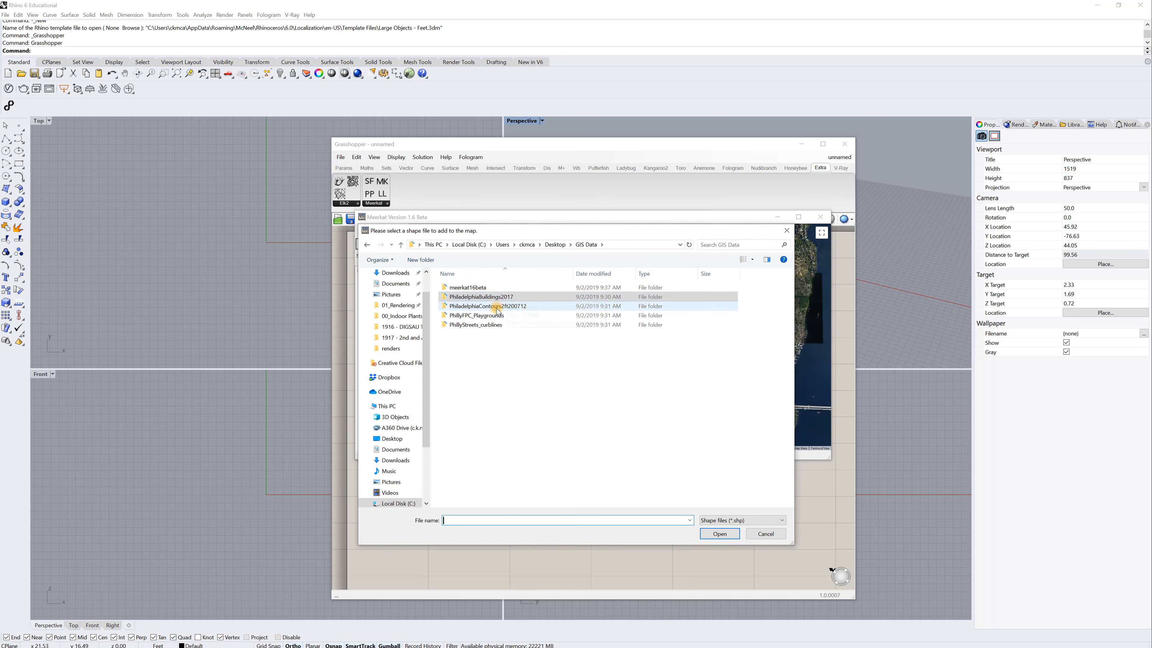
double_click(497, 308)
double_click(476, 291)
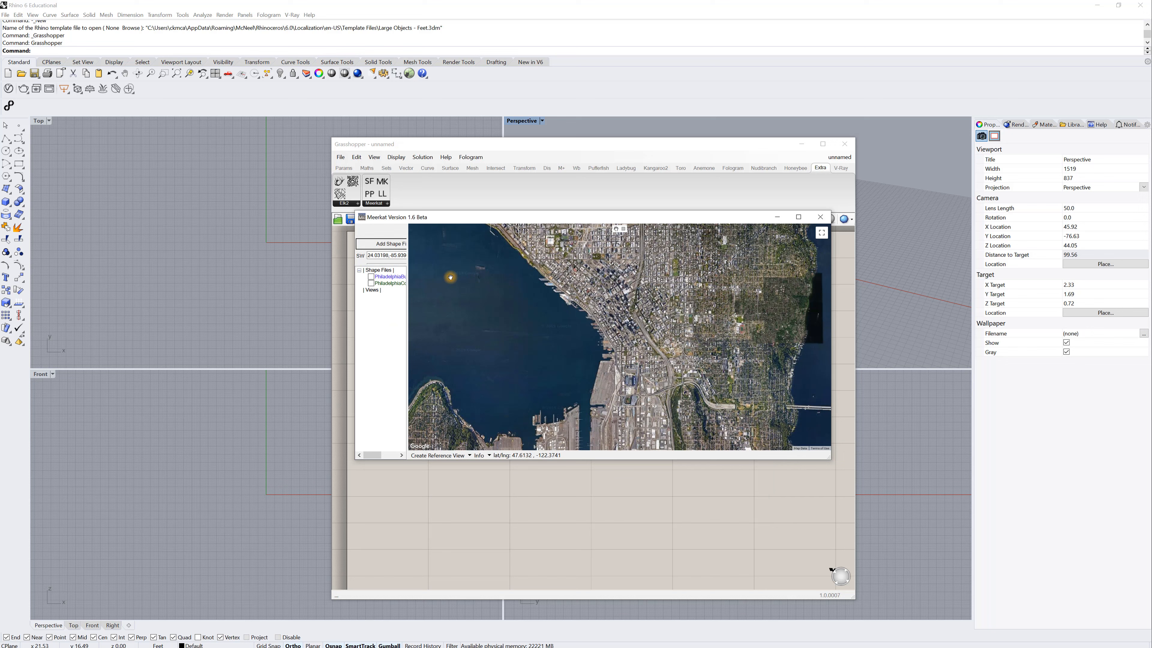
- Add PhillyFPC_Playgrounds.shp from its folder in GIS Data to the Meerkat map
click(392, 245)
click(567, 244)
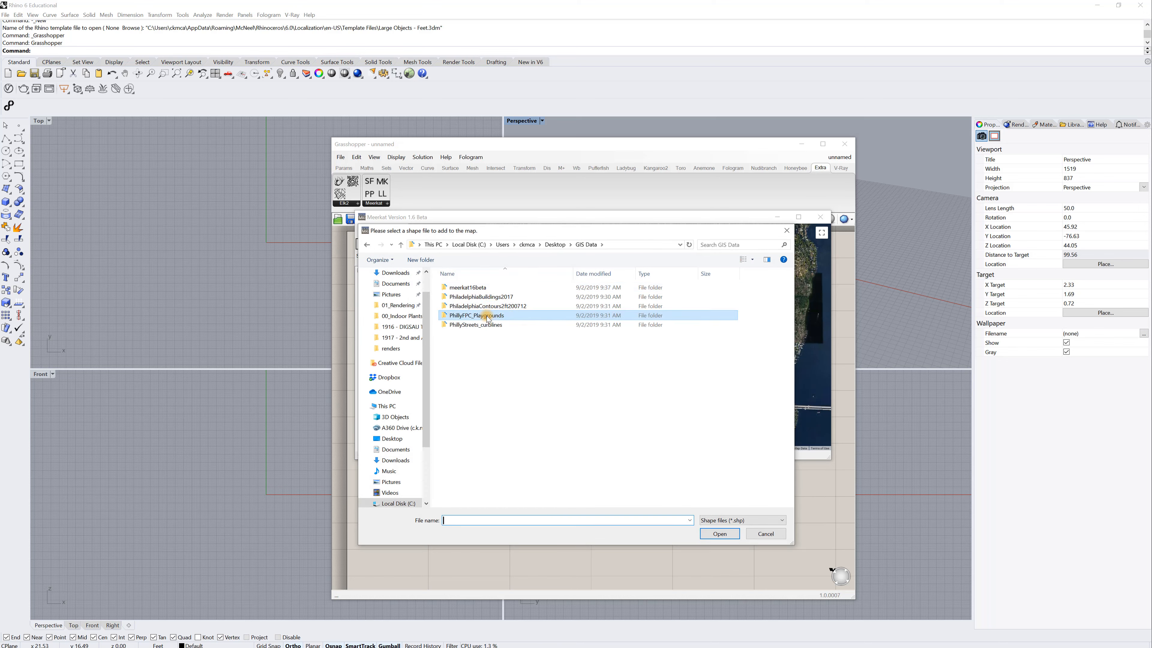
double_click(488, 315)
double_click(481, 287)
- Add PhillyStreets_curblines.shp from its folder in GIS Data to the Meerkat map
click(388, 247)
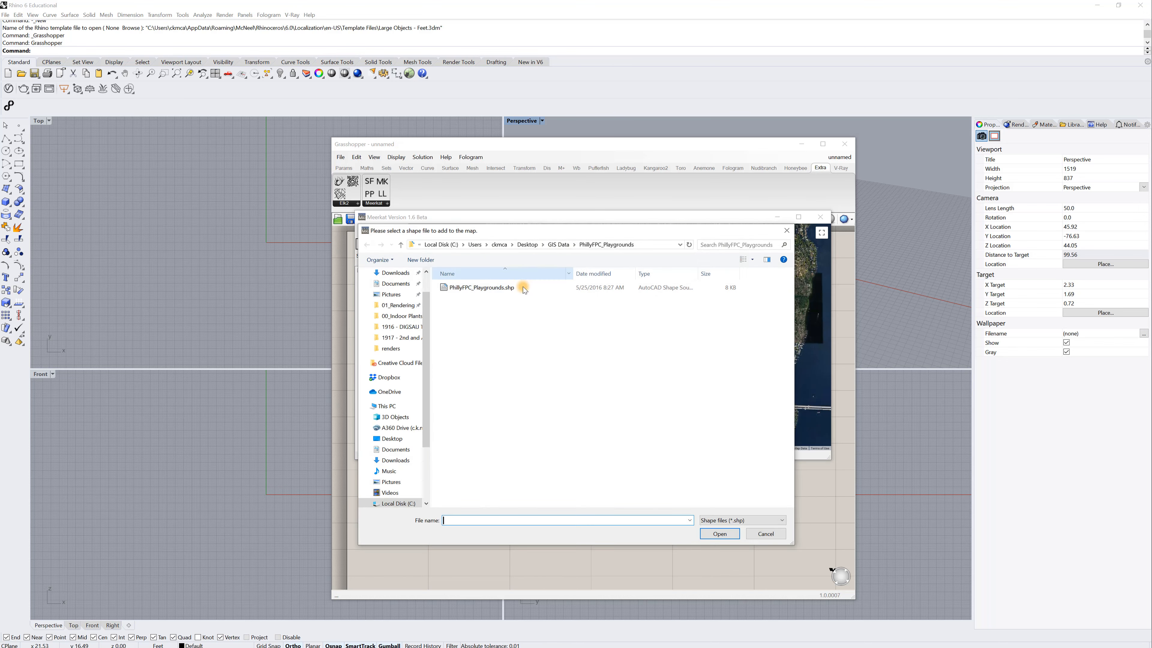
click(558, 244)
double_click(466, 323)
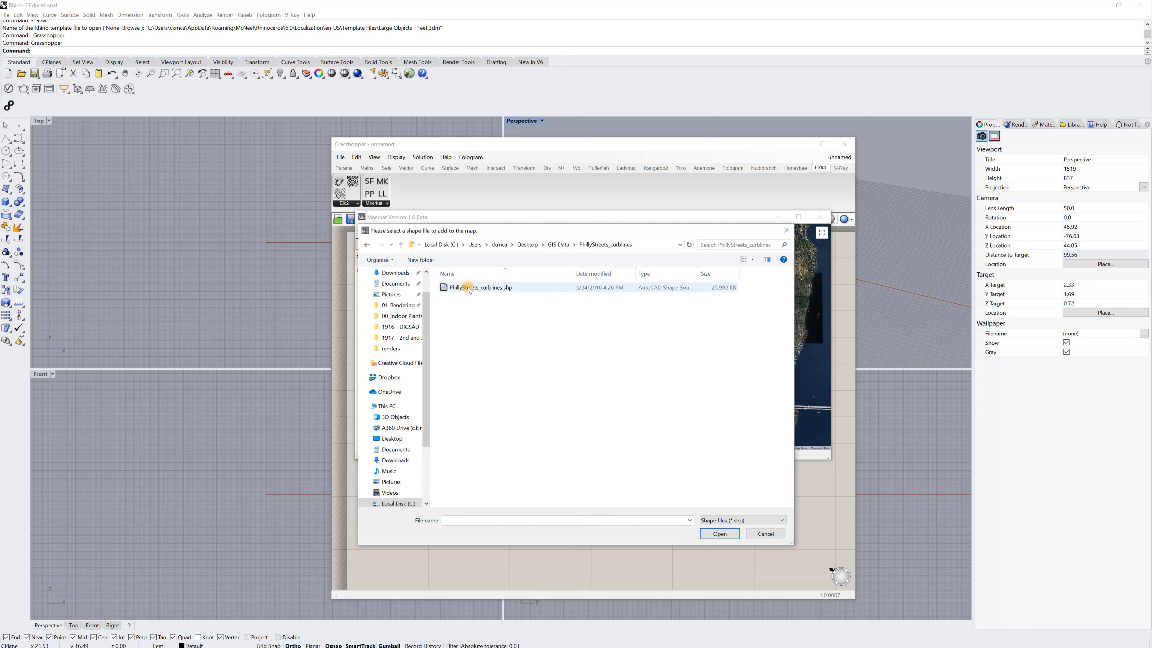
double_click(468, 288)
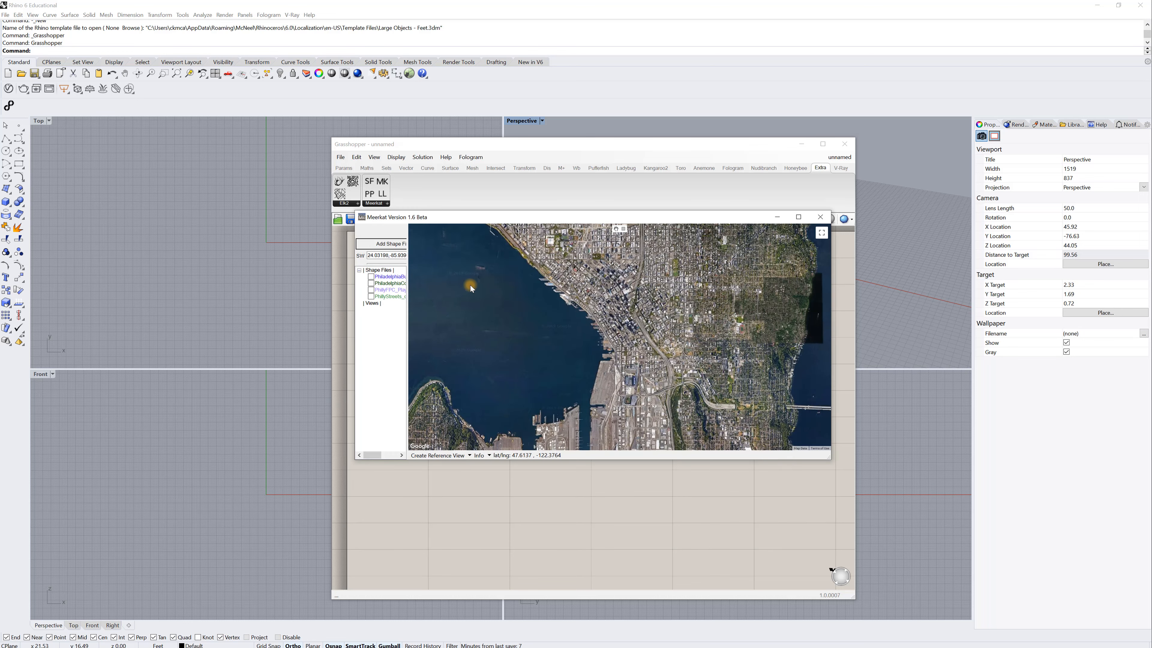
- Turn on the buildings, contours, playgrounds and curb lines shape files on the Meerkat map
click(371, 276)
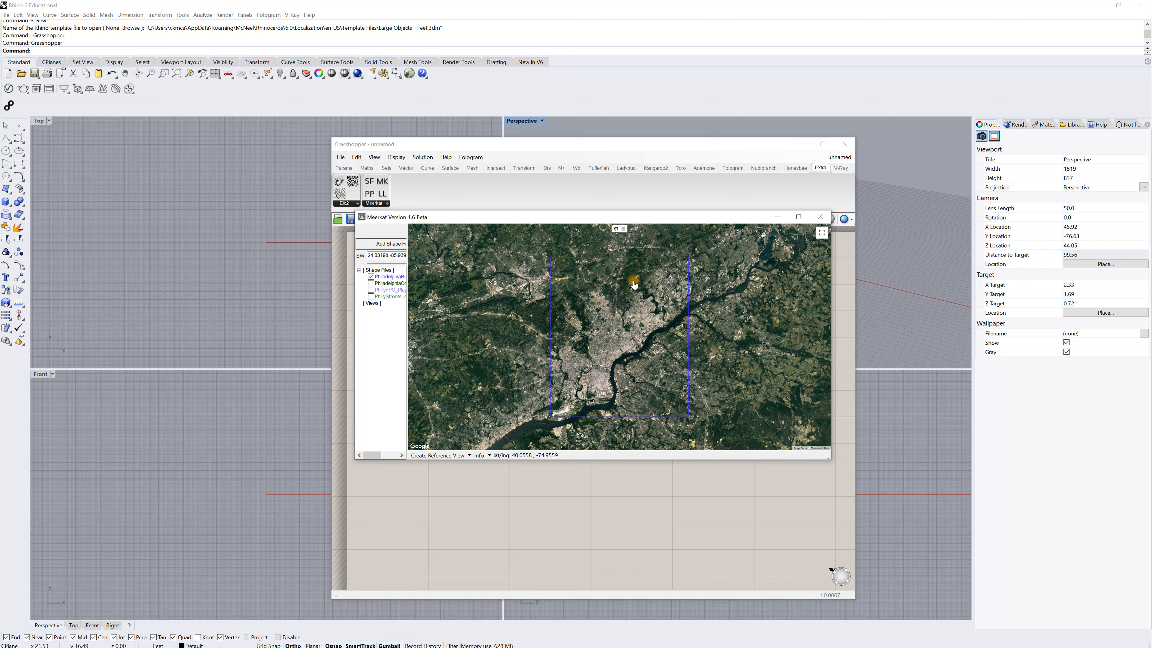
click(371, 283)
click(371, 290)
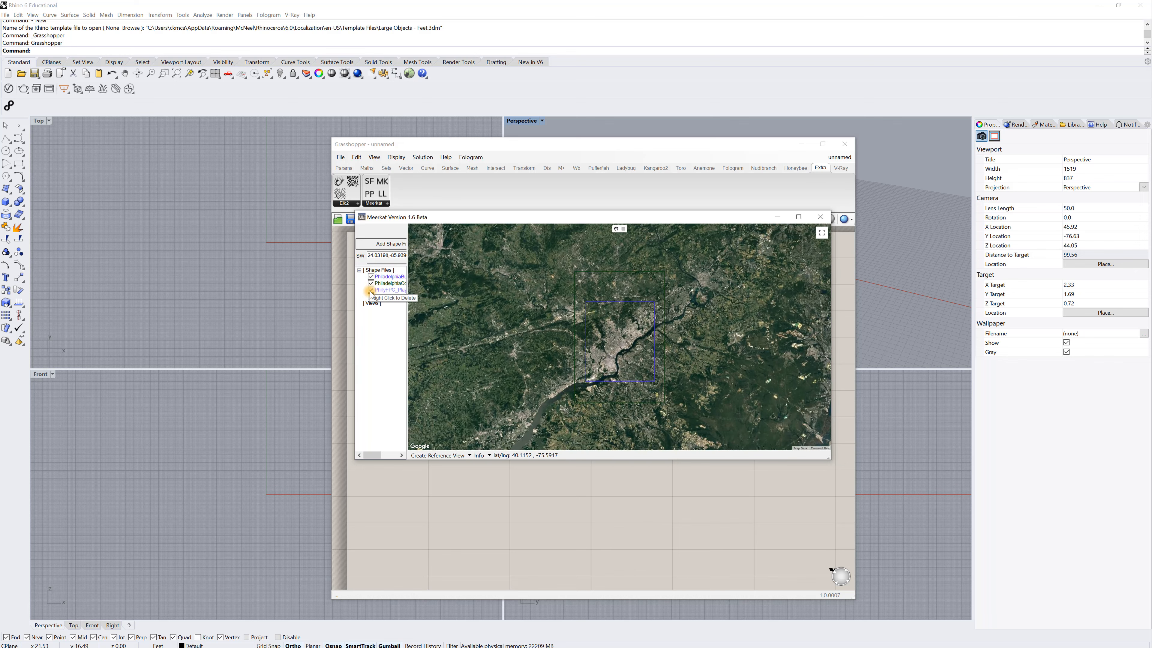
click(371, 296)
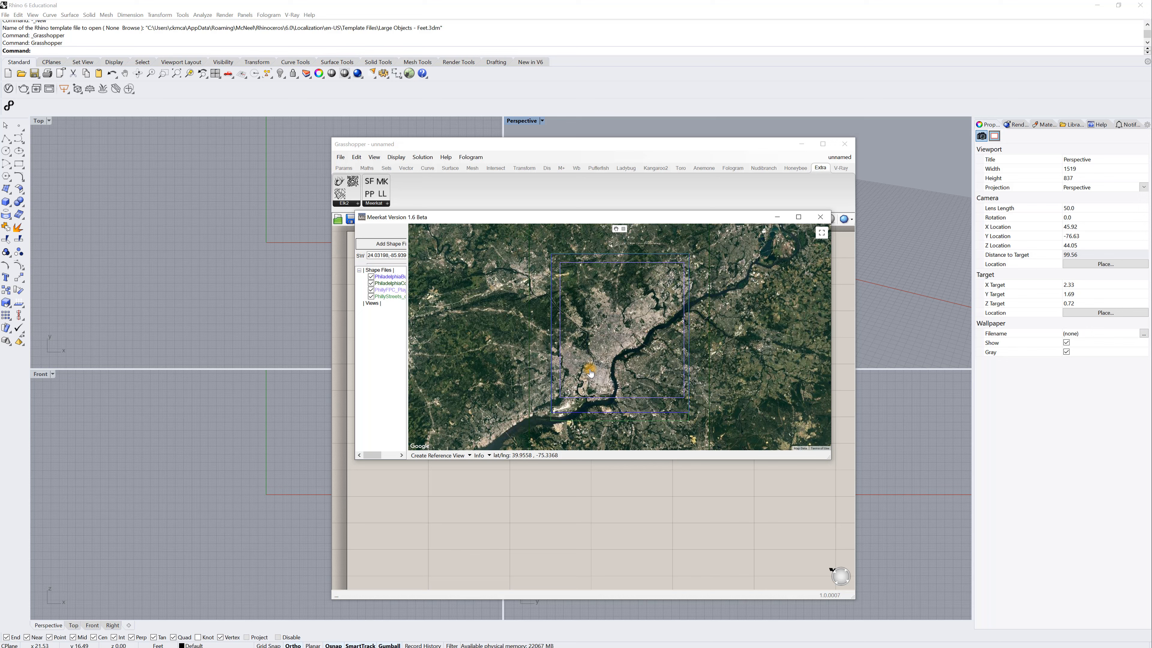
- Enlarge the Meerkat window and draw a crop rectangle around the river bend and the neighbourhoods beside it in Philadelphia
scroll(587, 378, up, 3)
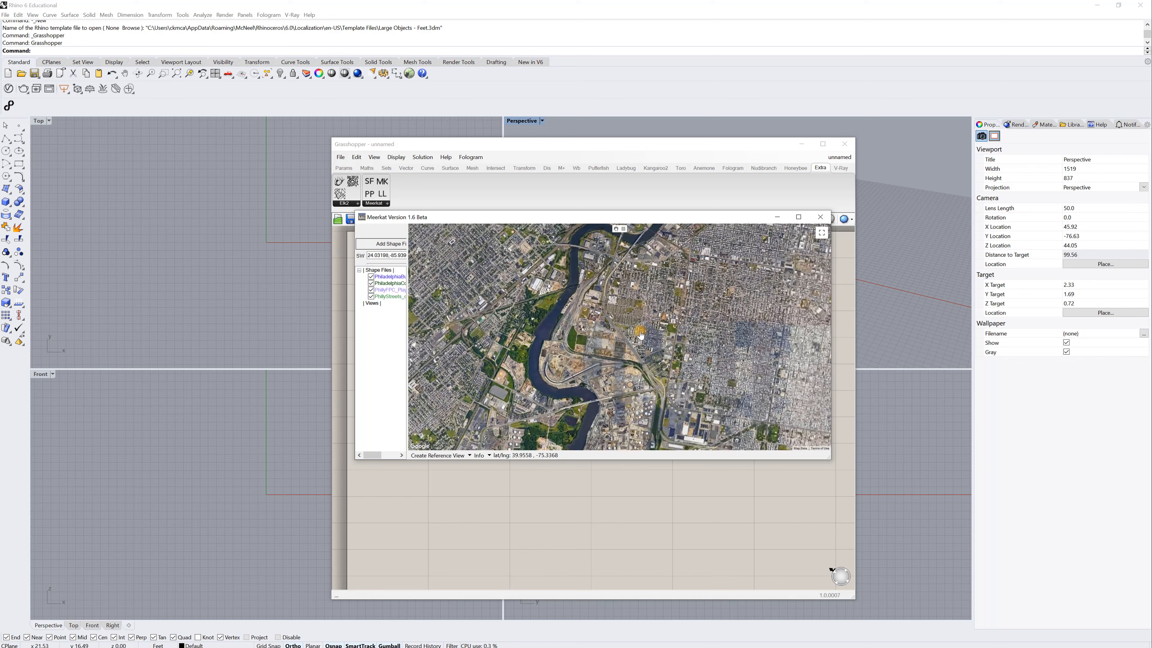
scroll(640, 334, up, 2)
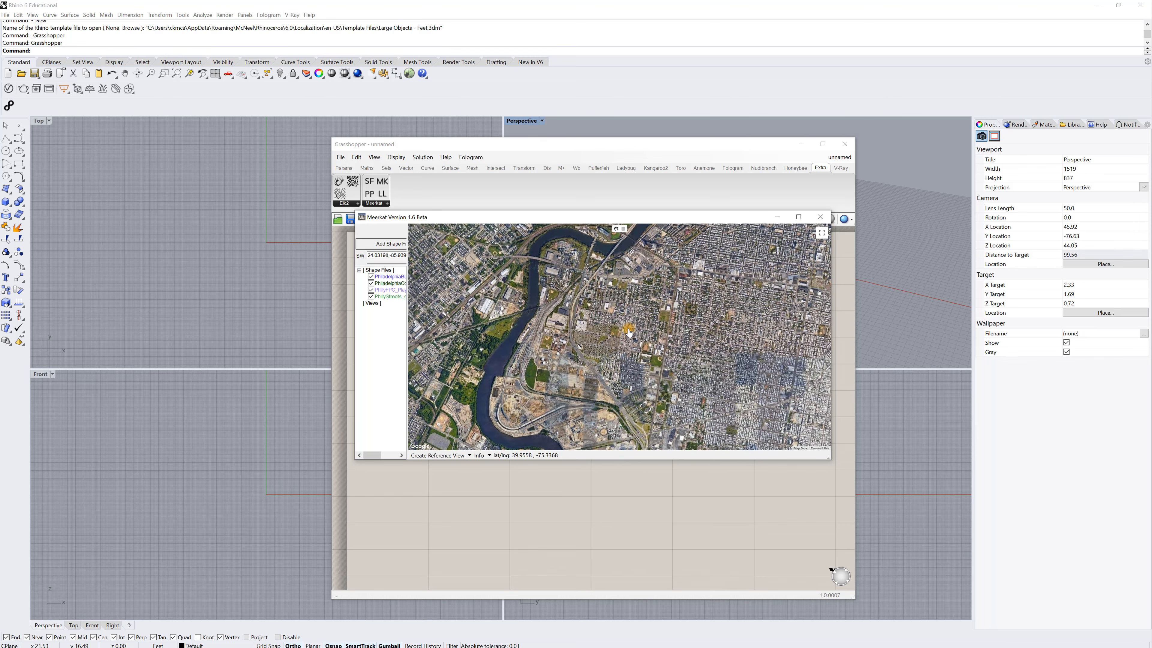
mouse_move(670, 296)
mouse_down()
mouse_move(634, 319)
mouse_move(657, 299)
mouse_up()
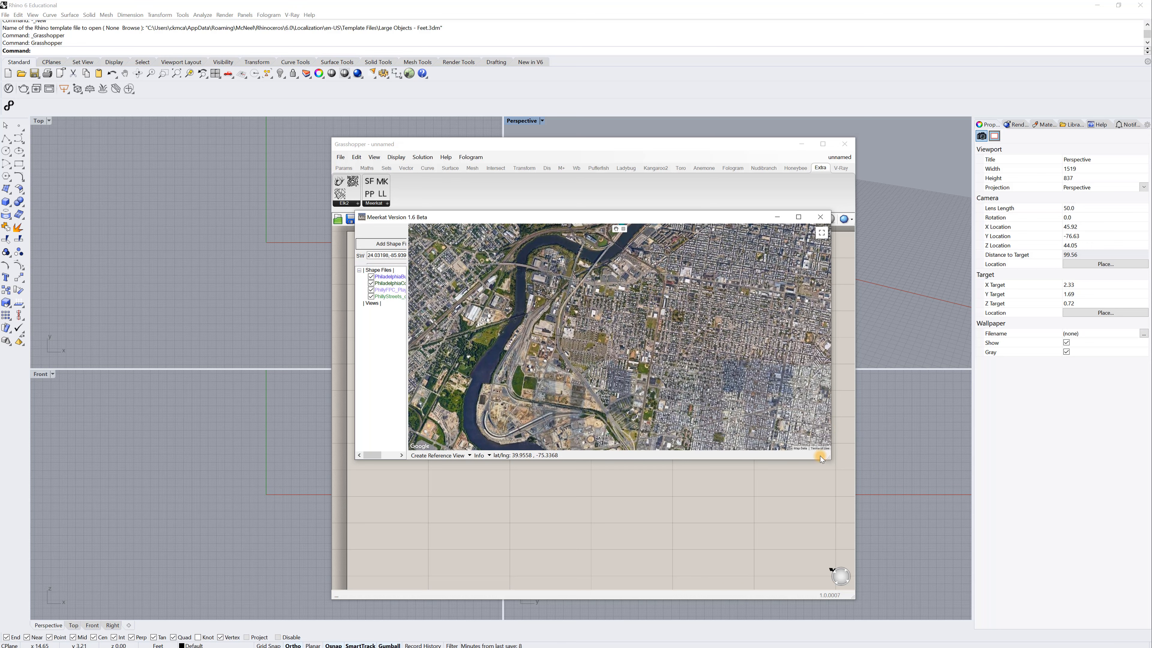
drag(830, 462, 853, 562)
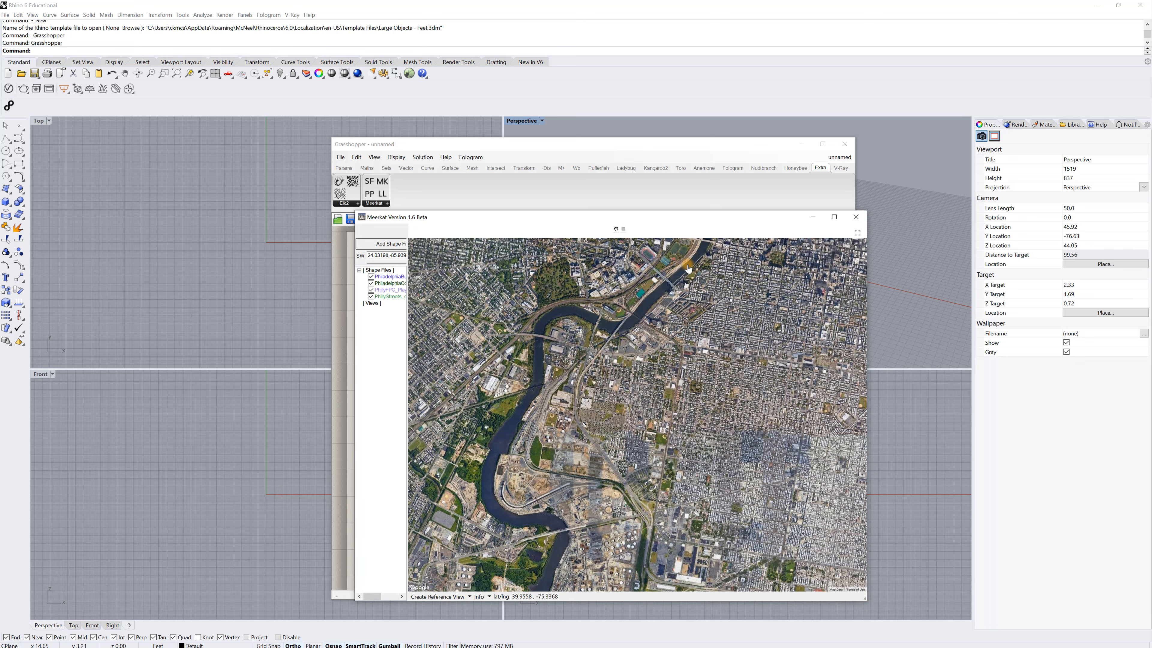
drag(691, 221, 675, 194)
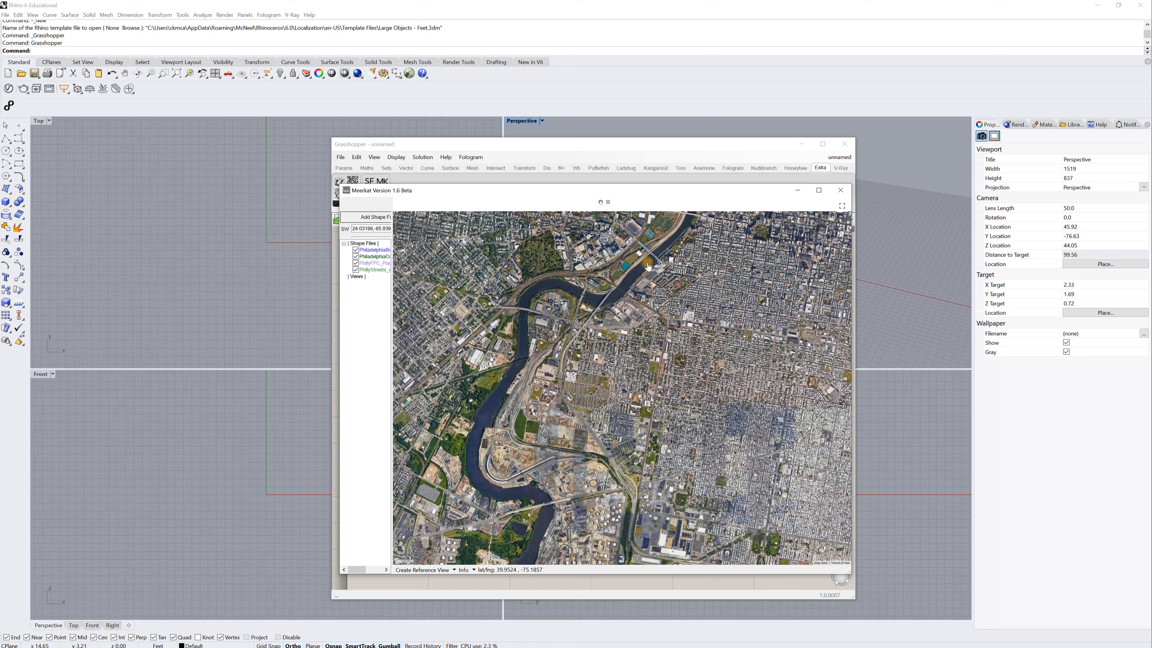
click(608, 202)
drag(470, 492, 698, 220)
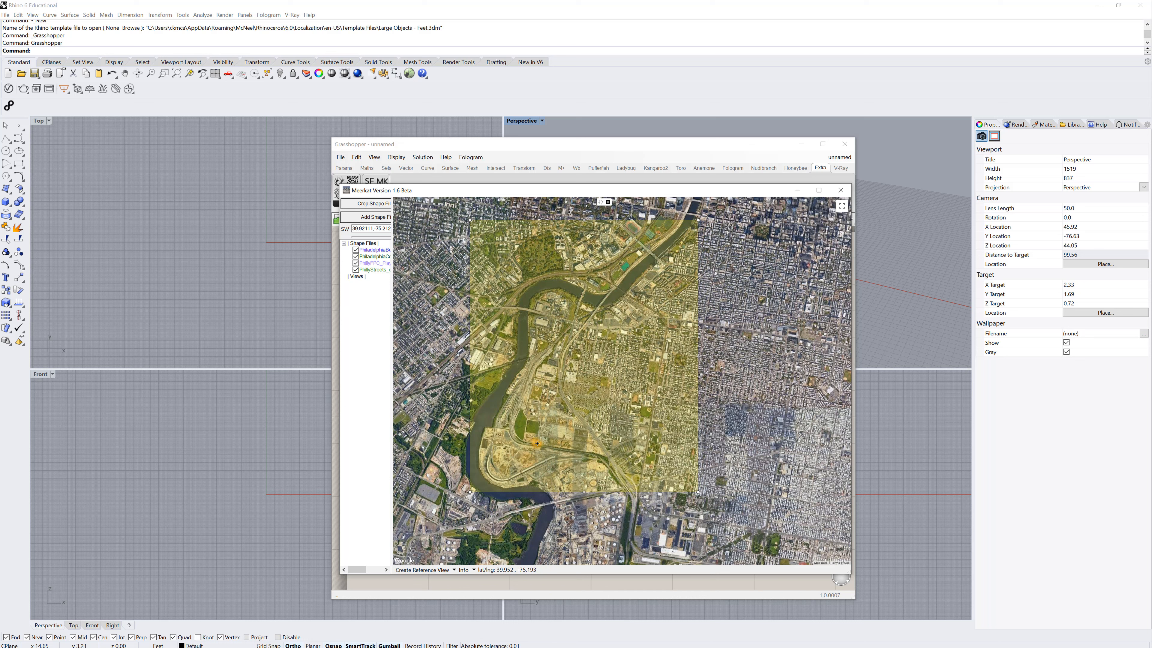
- Crop the shape files to the rectangle, with the GIS Data folder as the output location
click(379, 207)
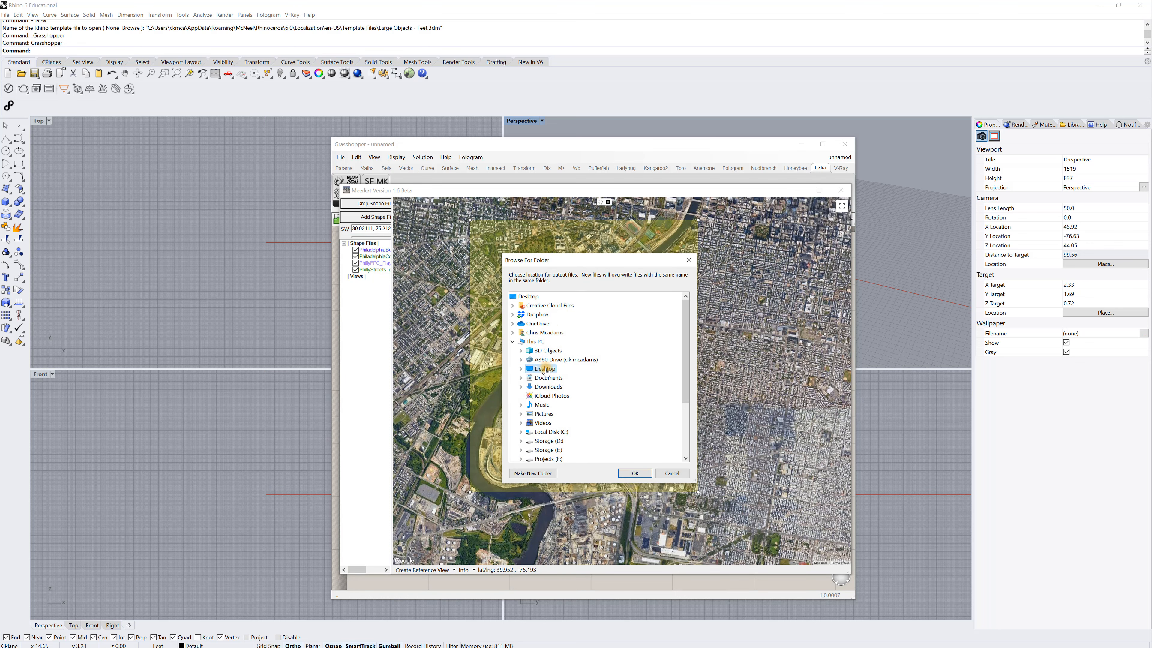
double_click(535, 341)
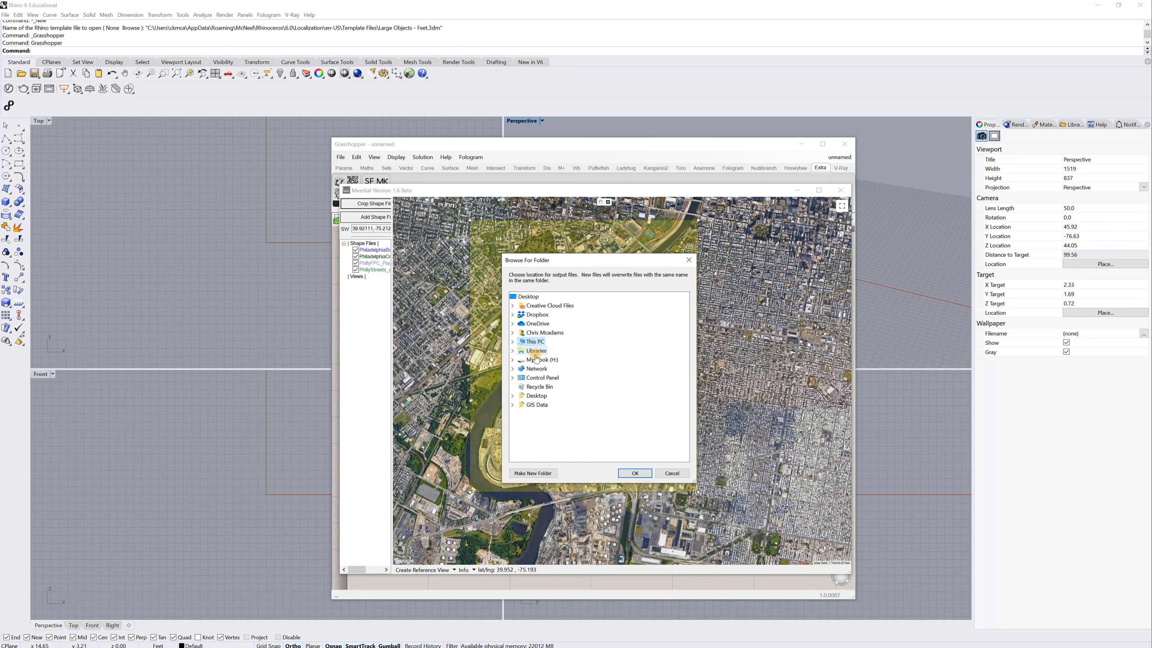
double_click(536, 405)
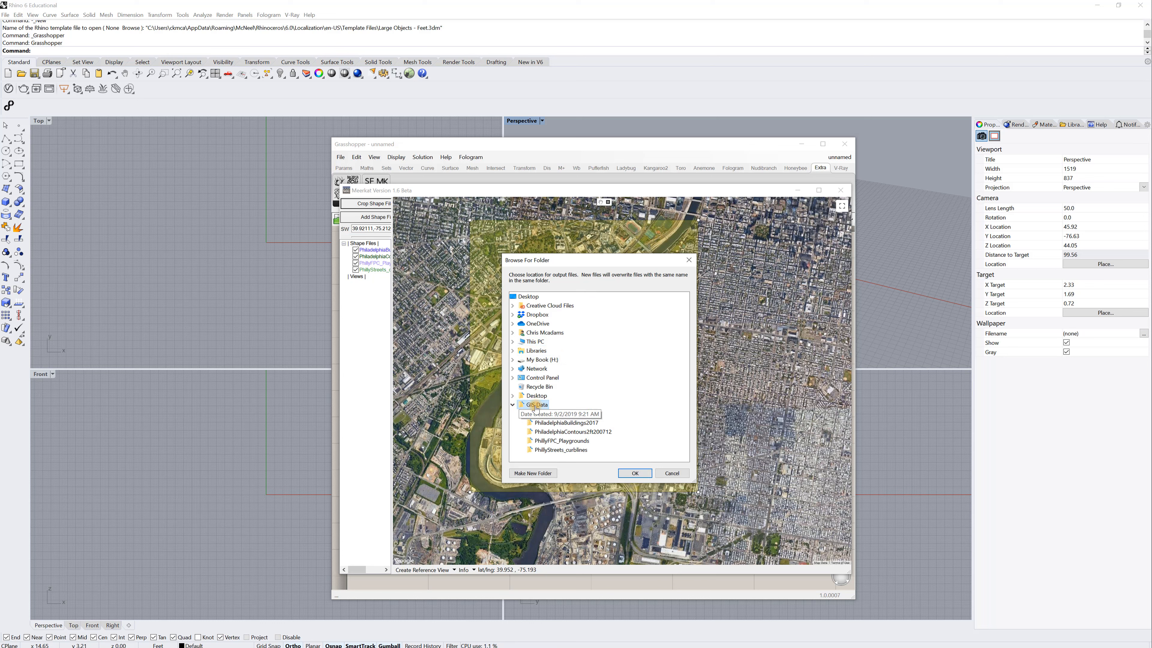
click(634, 473)
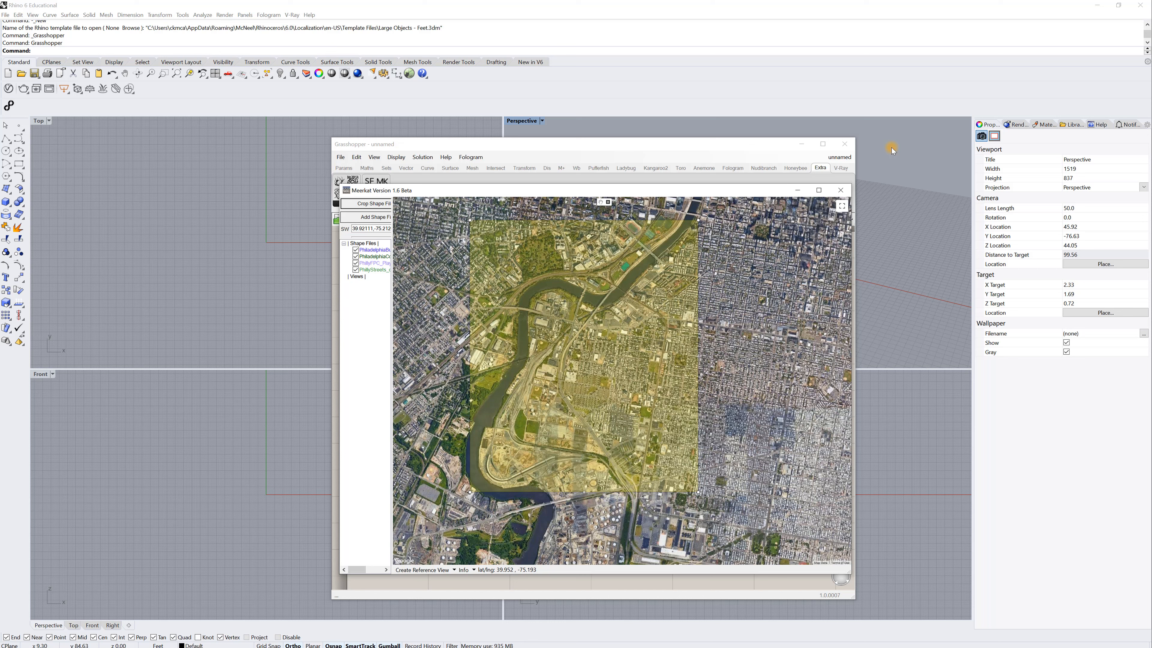
- Switch to File Explorer and check the Desktop's GIS Data folder for the cropped .mkgis files
key(super+e)
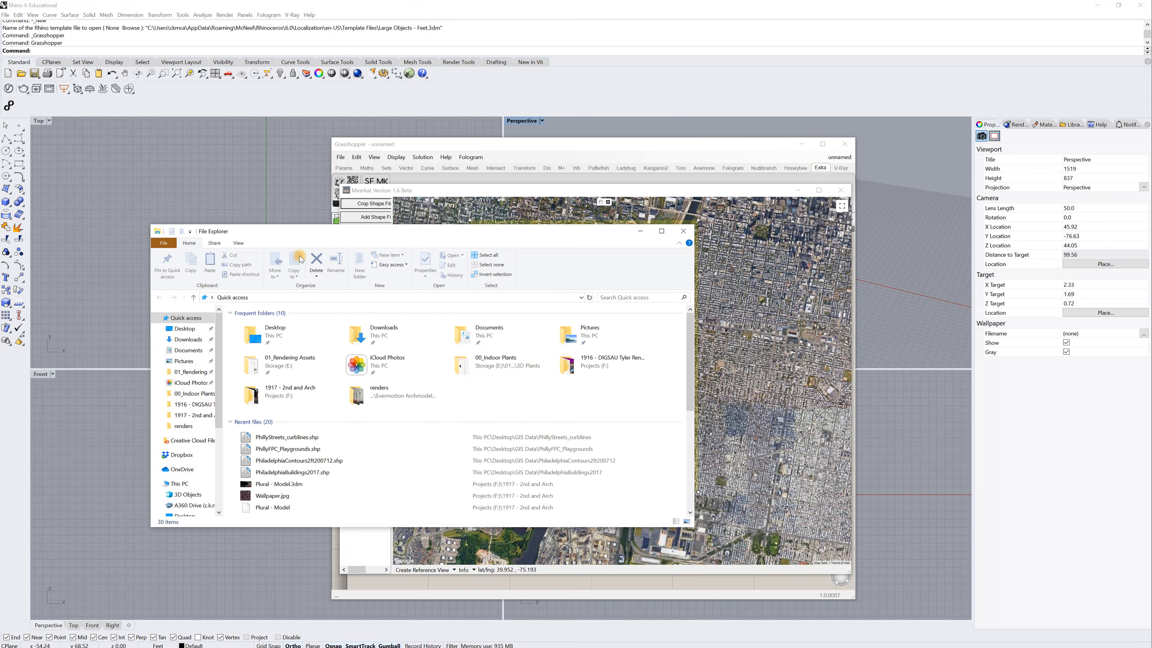
click(200, 328)
double_click(284, 335)
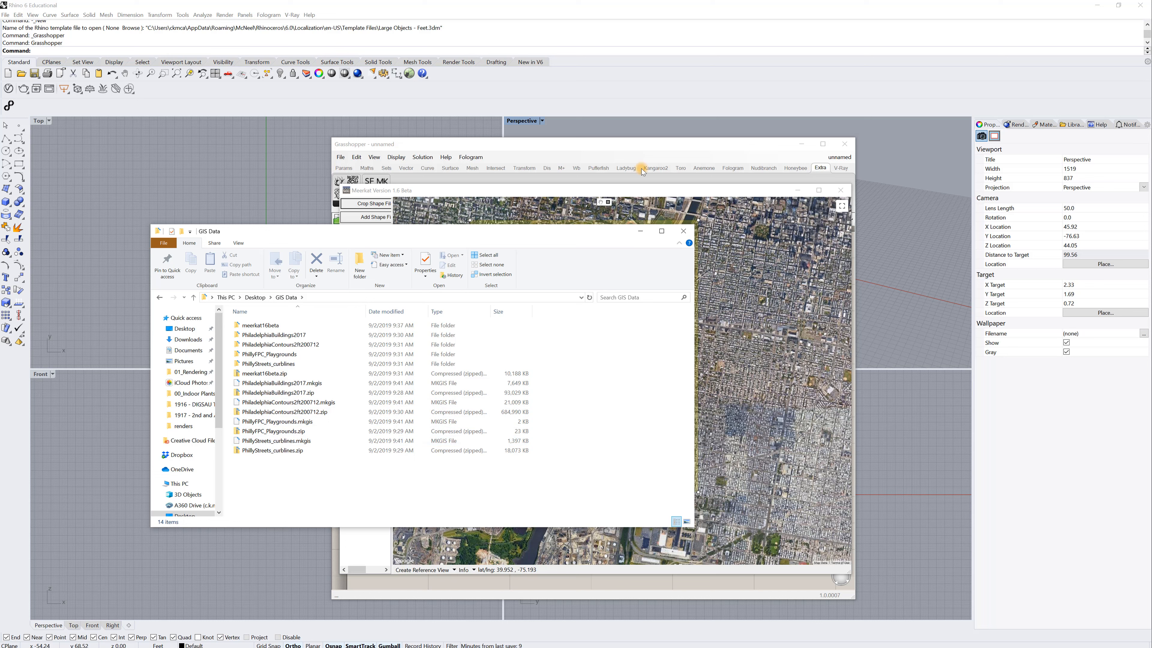
- Close the Meerkat map window and move the File Explorer window off the Grasshopper canvas
click(754, 191)
click(845, 192)
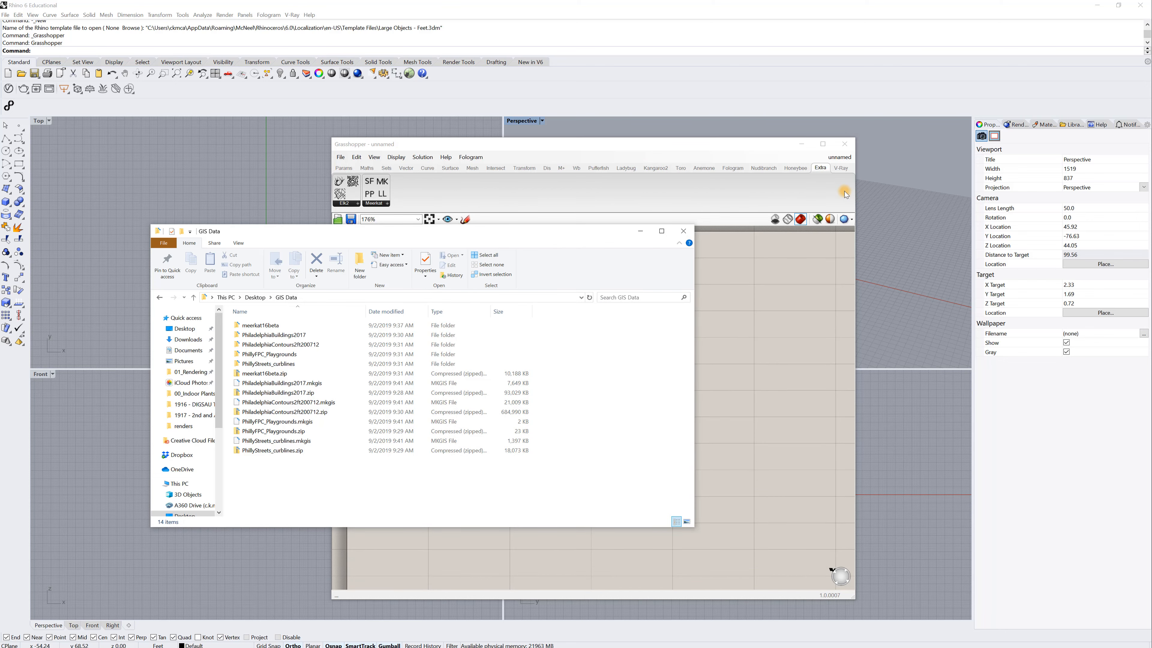
drag(494, 233, 1151, 236)
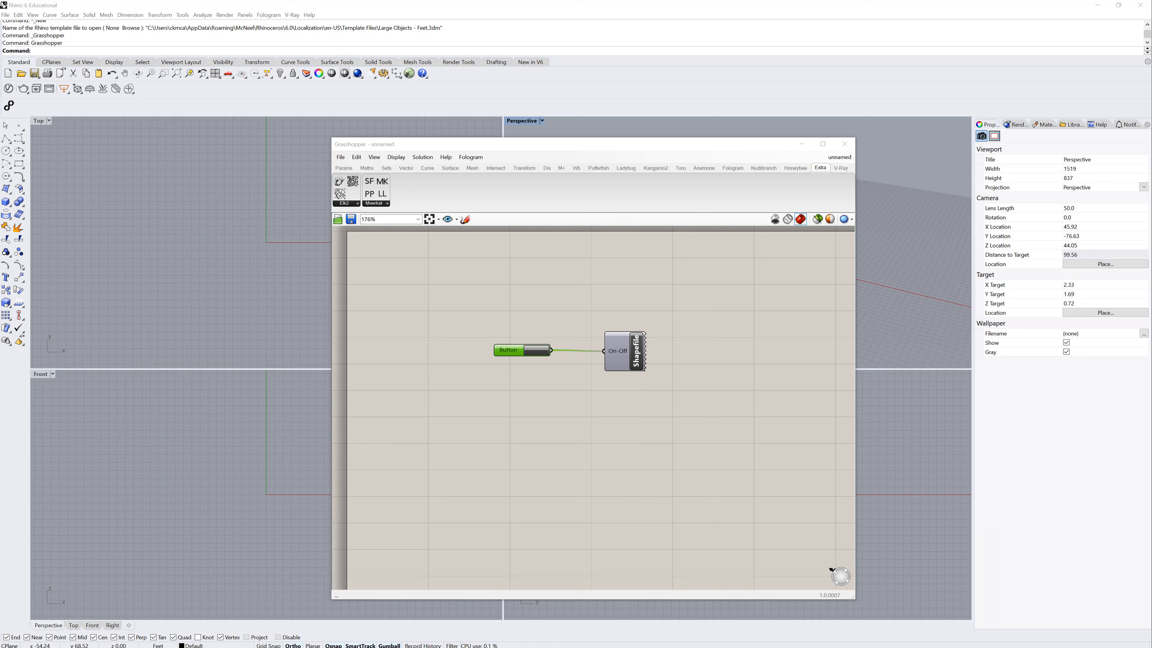
- Move the Button and the import Shapefile component together toward the canvas's upper-left corner
right_drag(679, 393, 626, 376)
drag(637, 374, 447, 293)
drag(575, 324, 523, 276)
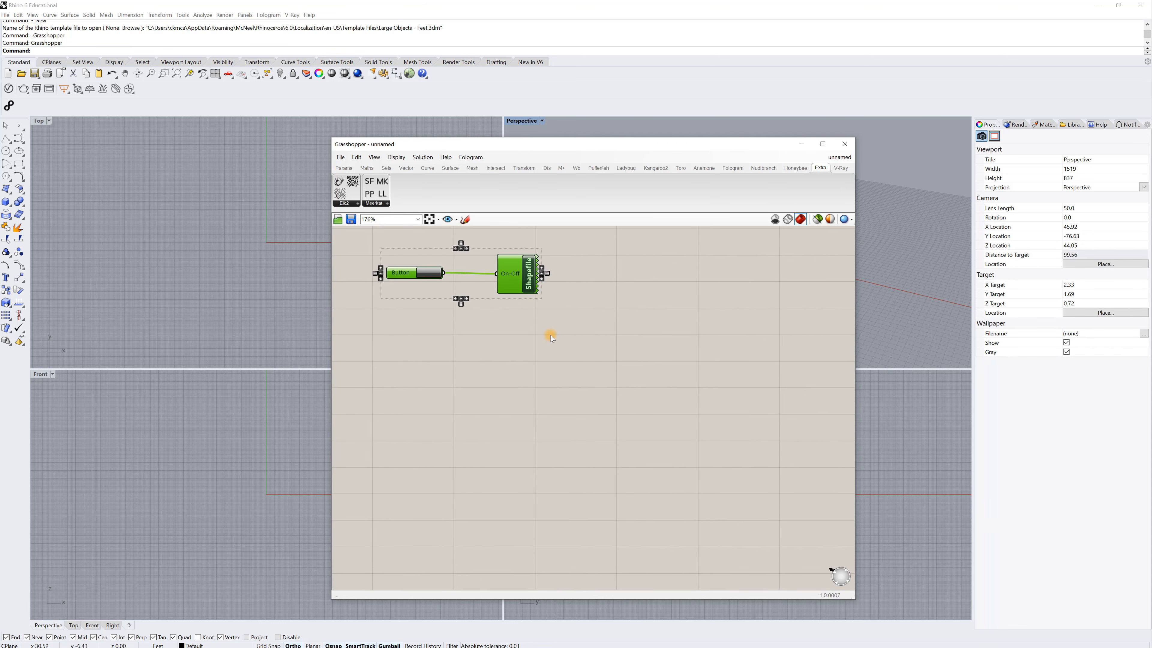
- Place a Meerkat Parse Meerkat File component on the canvas below the Shapefile component
click(504, 333)
click(374, 204)
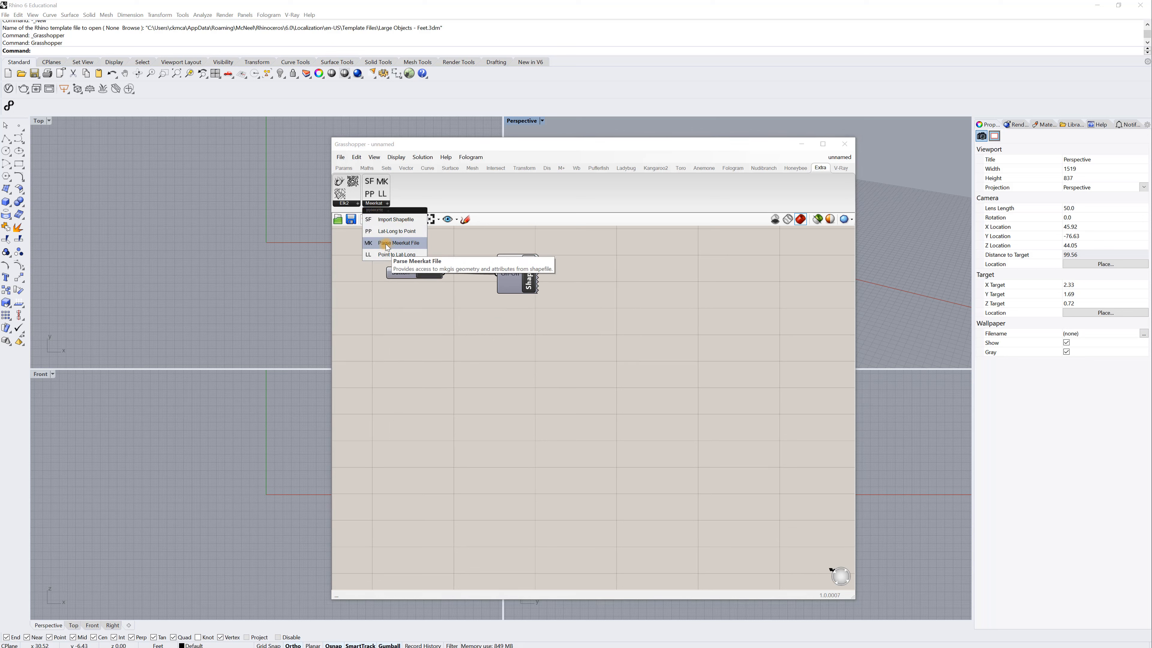
drag(394, 247, 545, 414)
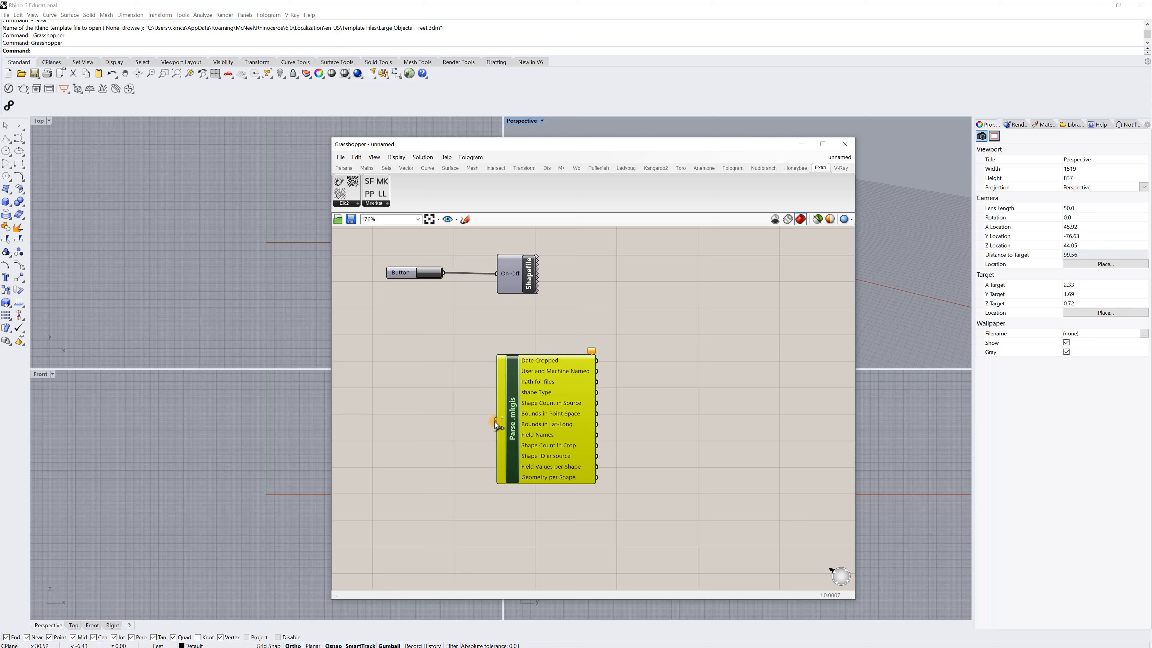
- Add a File Path parameter beside the F input of the Parse .mkgis component
mouse_move(503, 419)
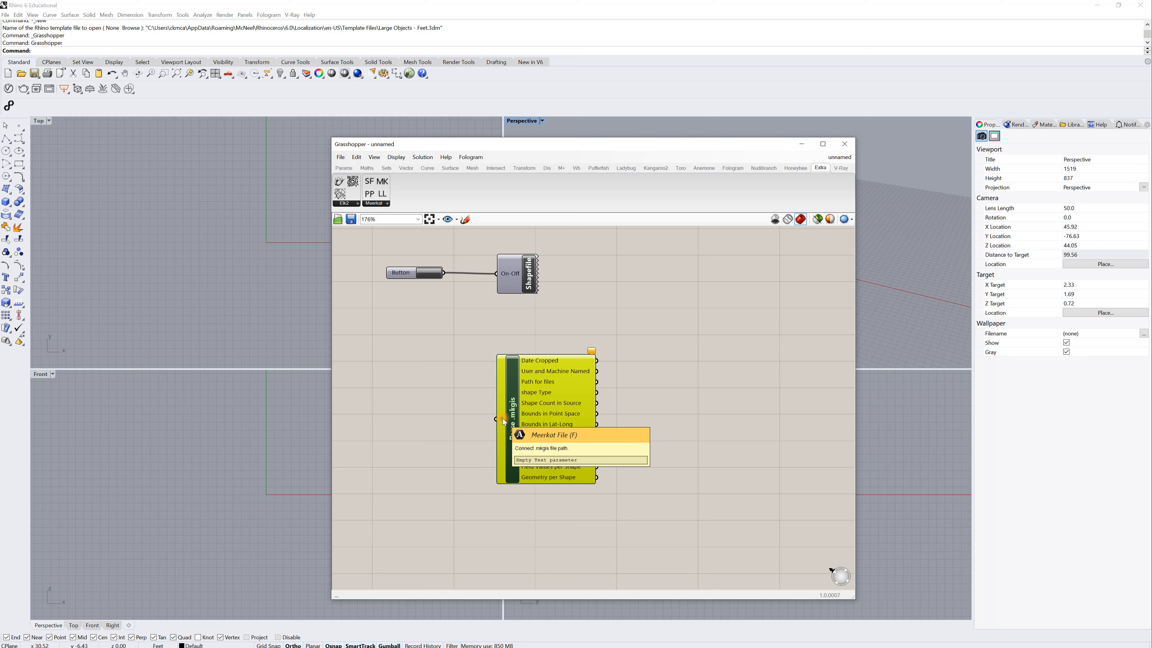
double_click(431, 420)
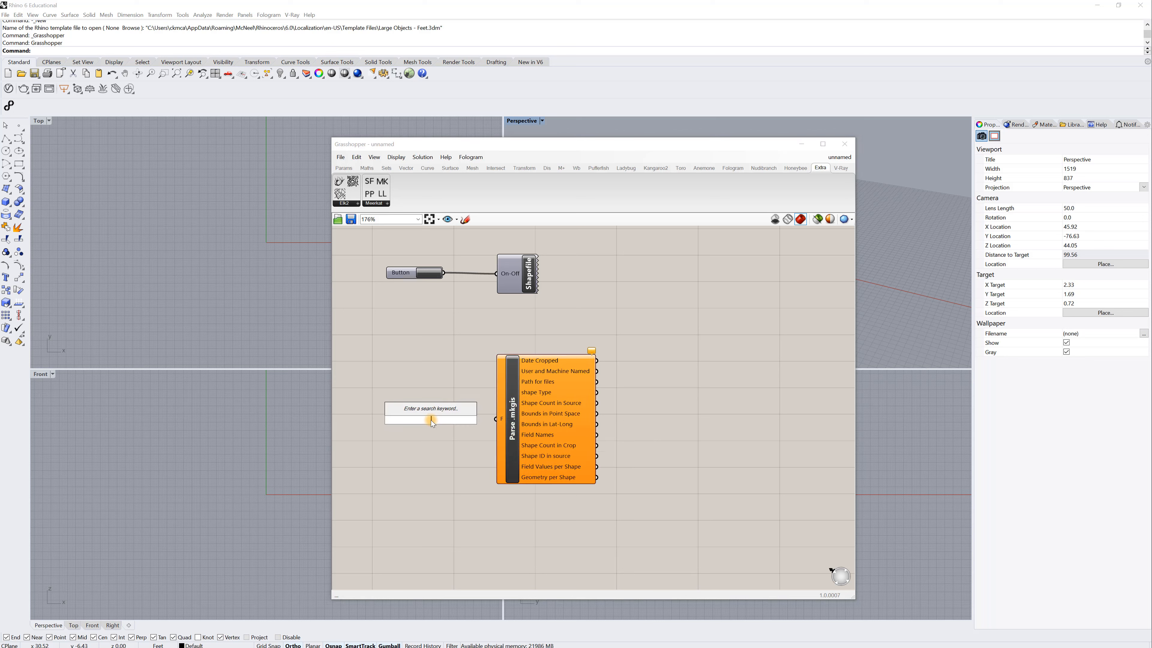
text(filepa)
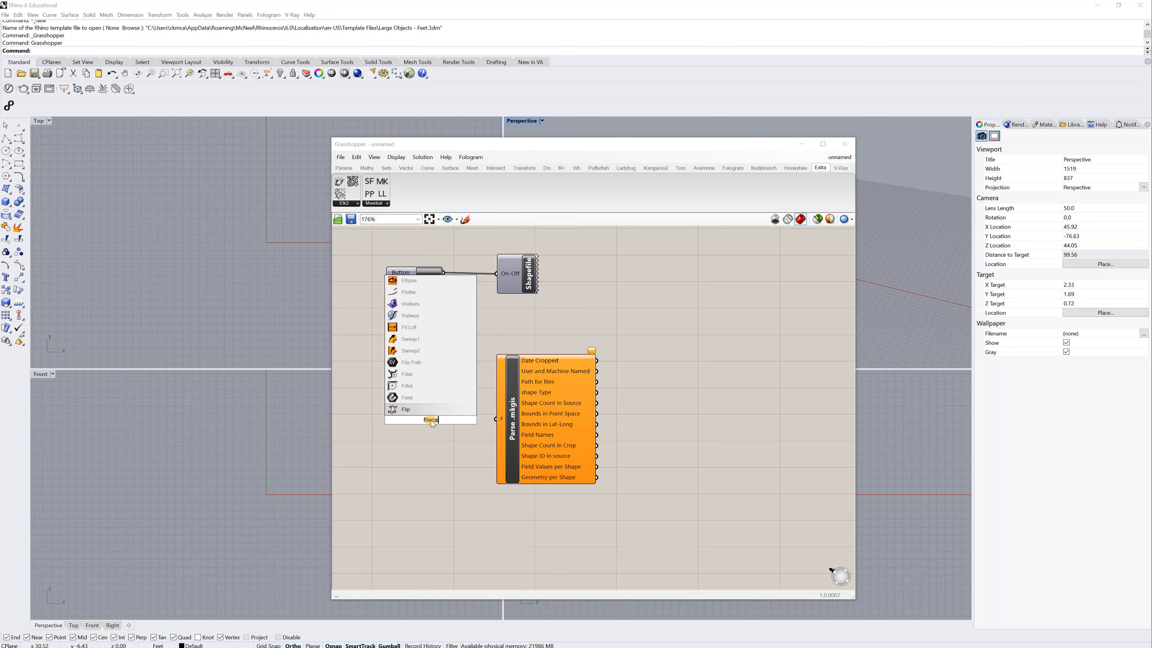
text(th)
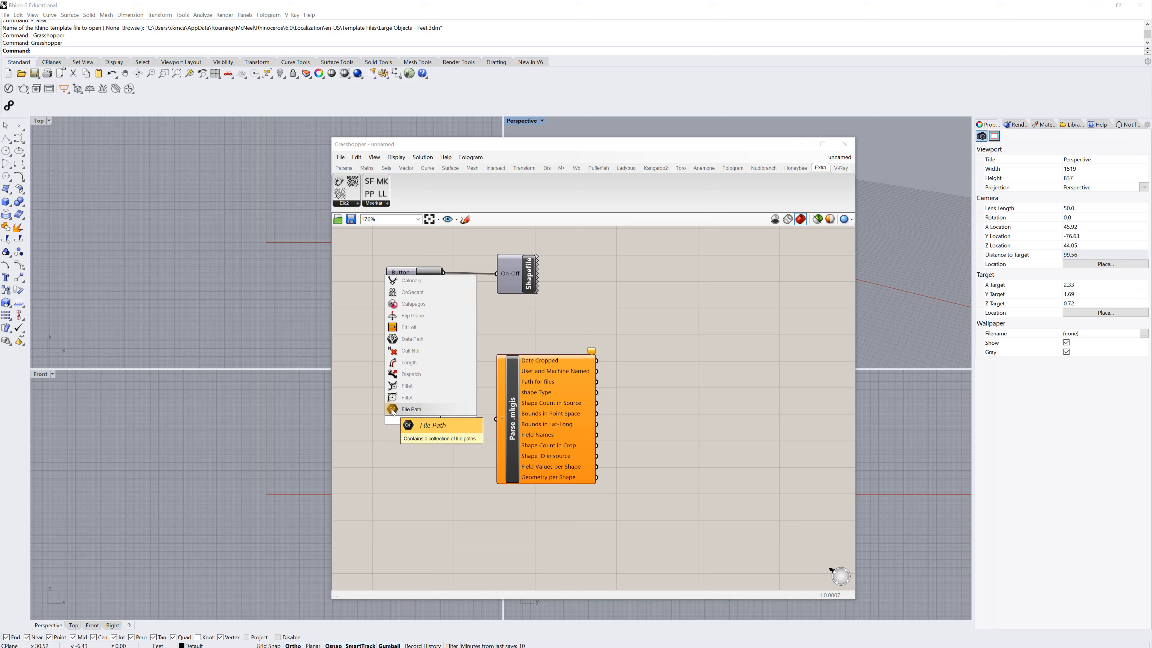
click(393, 409)
click(451, 421)
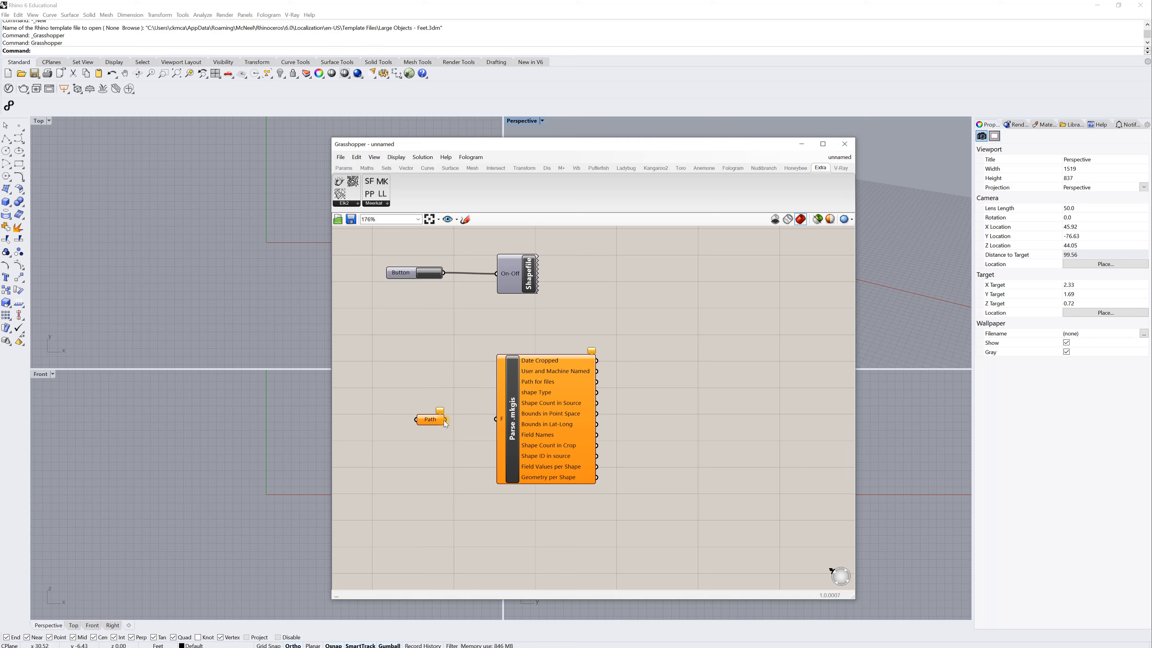
drag(469, 418, 421, 414)
- Set the File Path parameter to PhiladelphiaBuildings2017.mkgis from the GIS Data folder and connect it to the Parse .mkgis F input
right_click(418, 413)
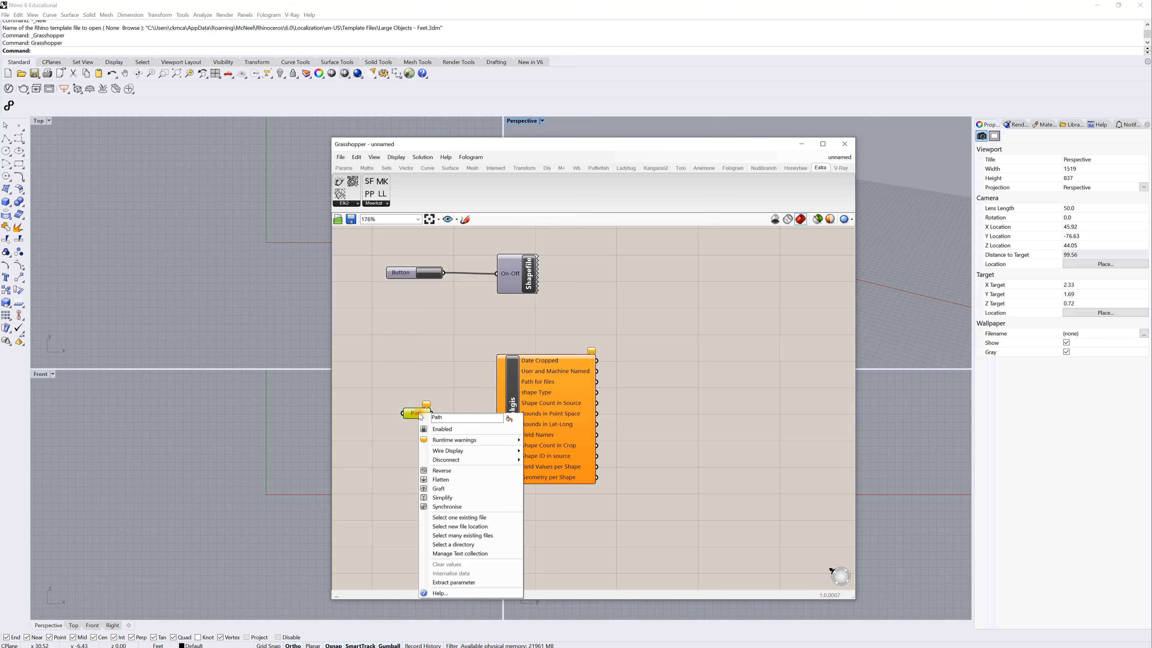
click(490, 517)
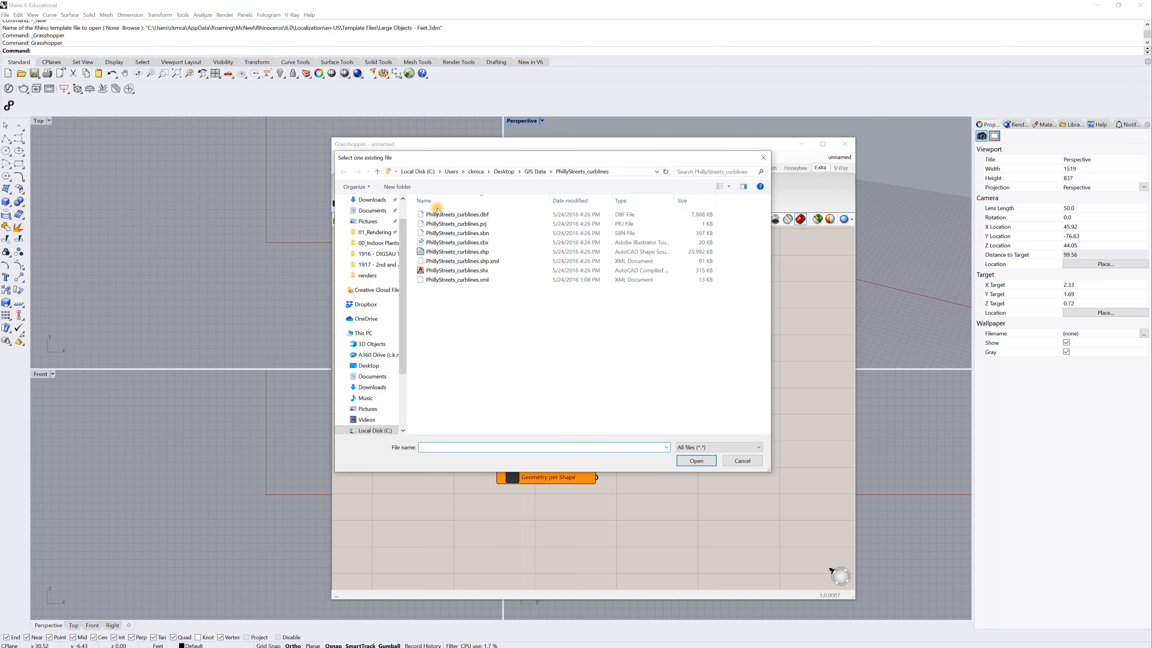
click(534, 172)
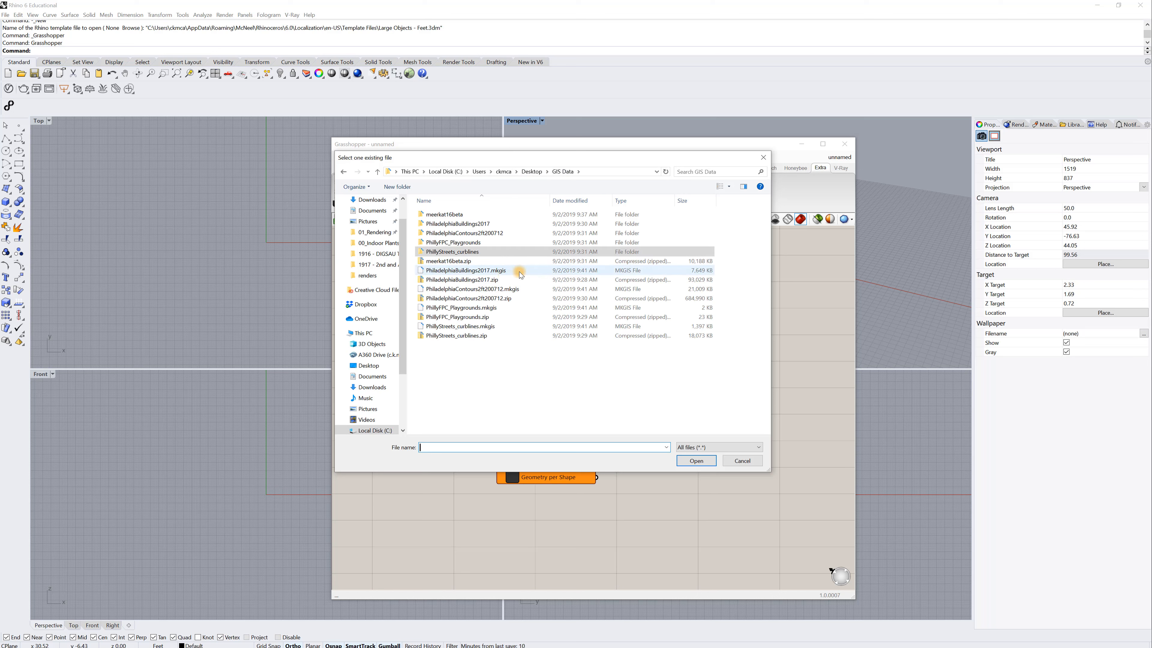
click(438, 270)
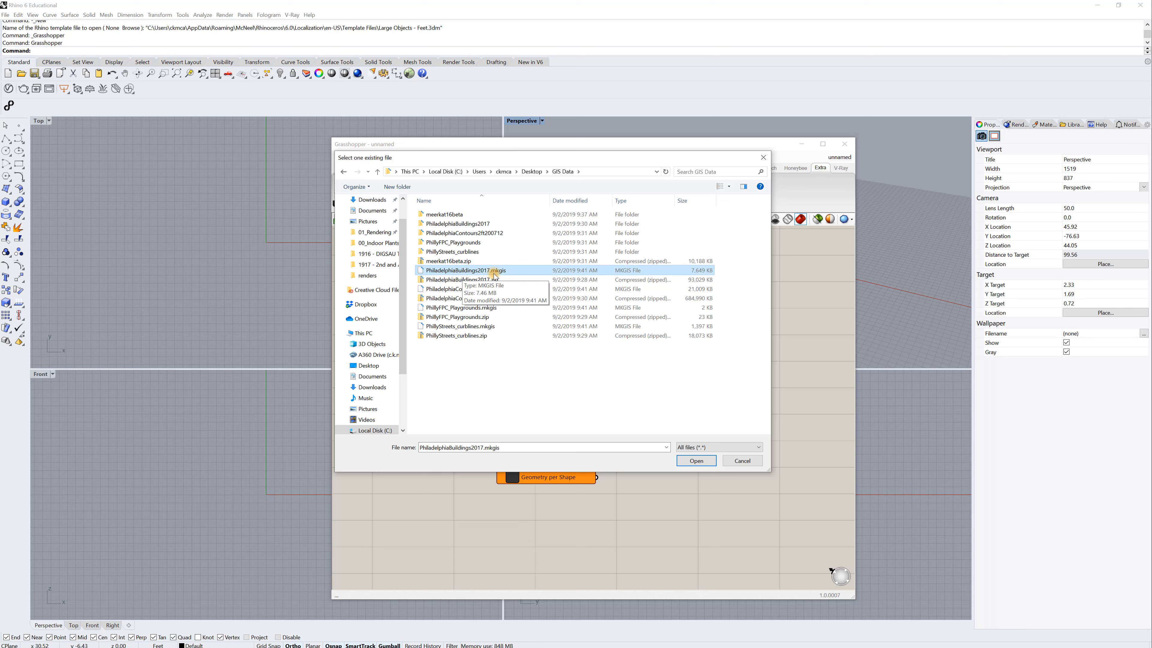
click(699, 461)
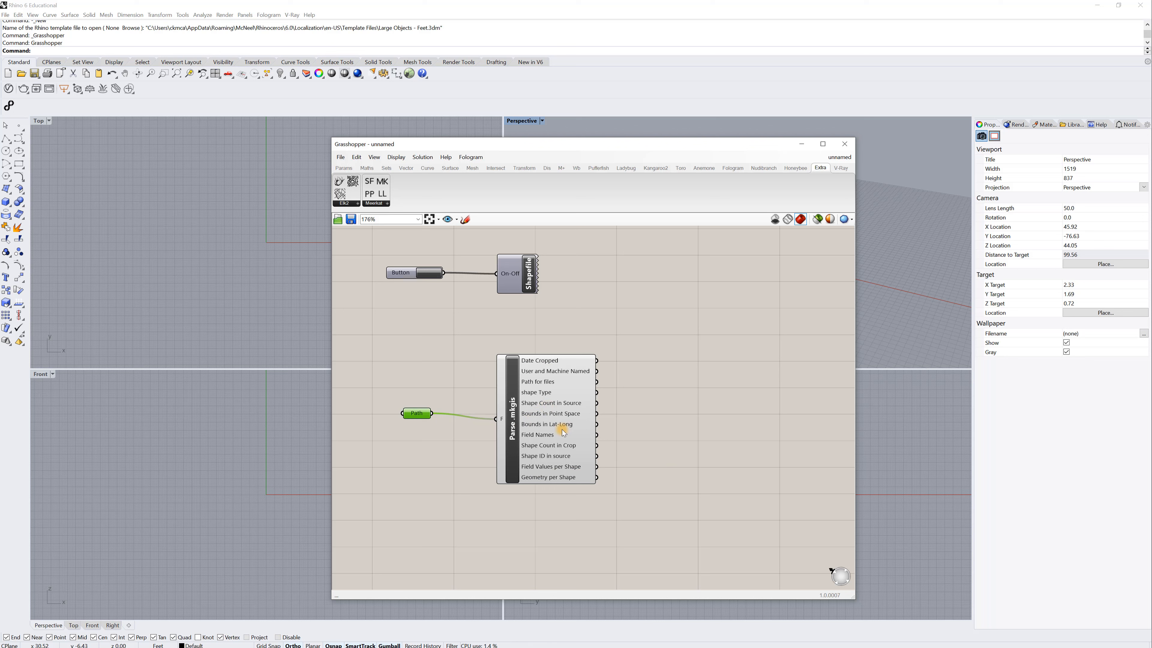
- Line up the Path parameter with the F input and shift the Parse .mkgis component slightly toward it
click(674, 411)
drag(408, 412, 404, 424)
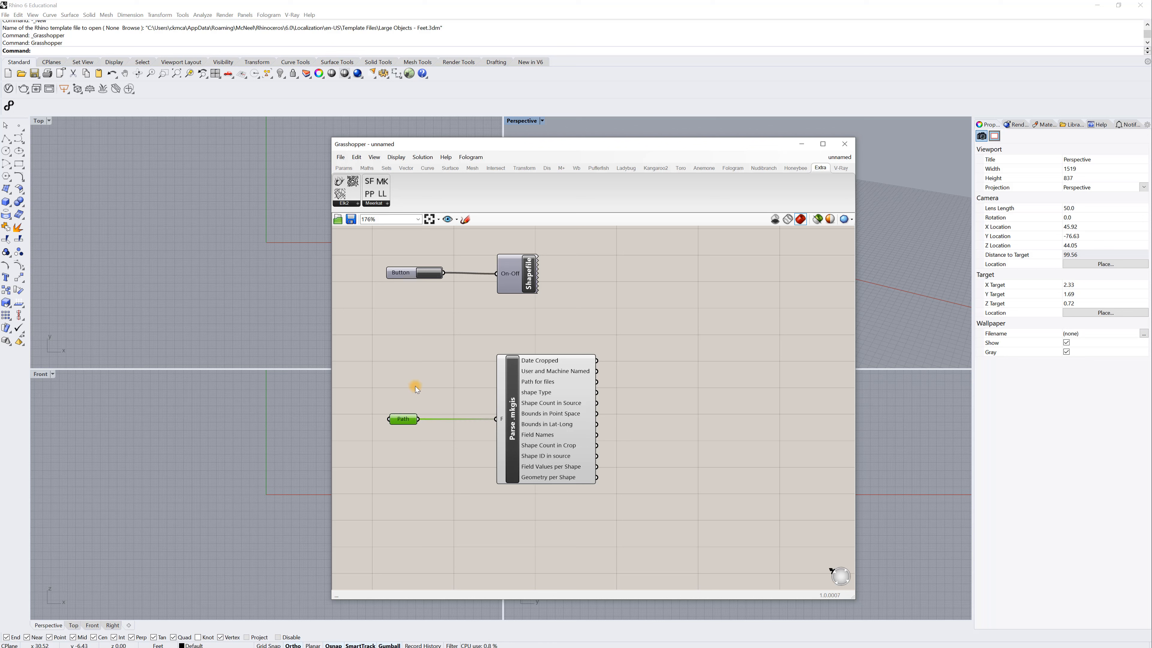
drag(557, 392, 554, 392)
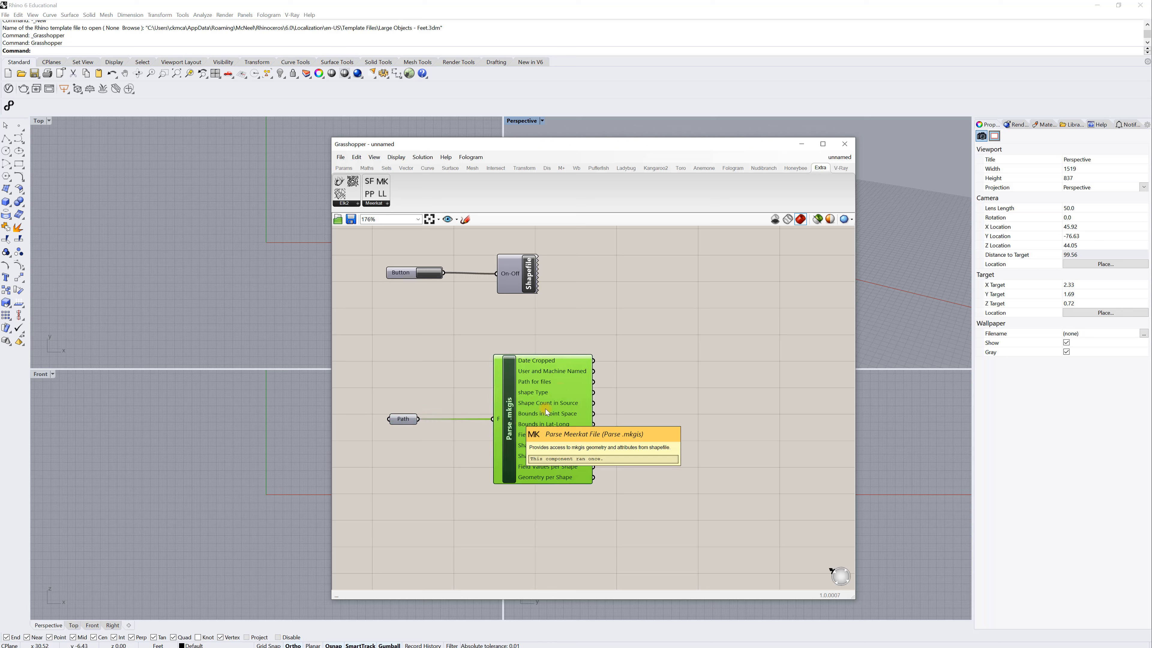
- Read the Date Cropped and Path for files outputs of Parse .mkgis in a temporary Panel, and delete the Panel
mouse_move(569, 371)
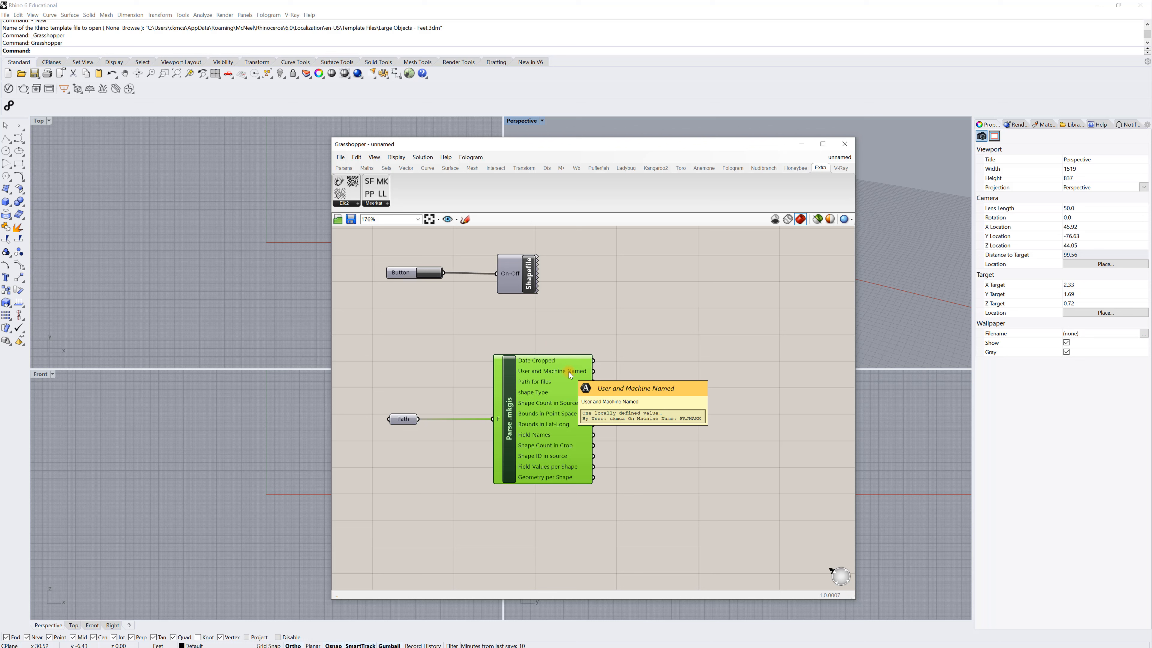
click(647, 353)
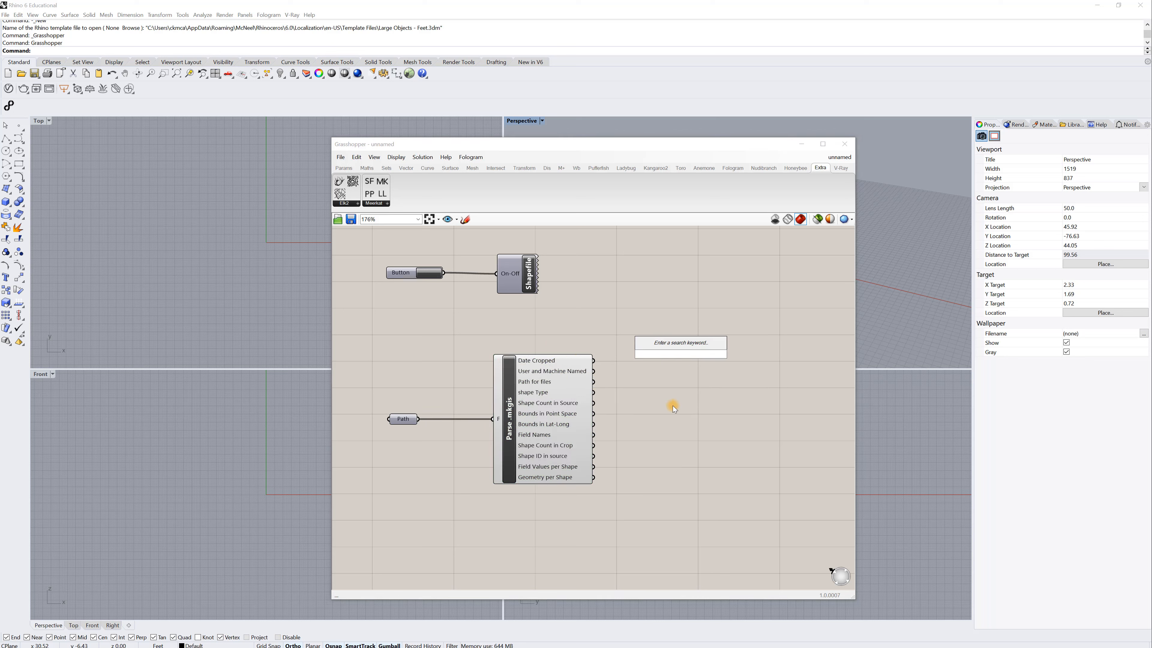
double_click(671, 356)
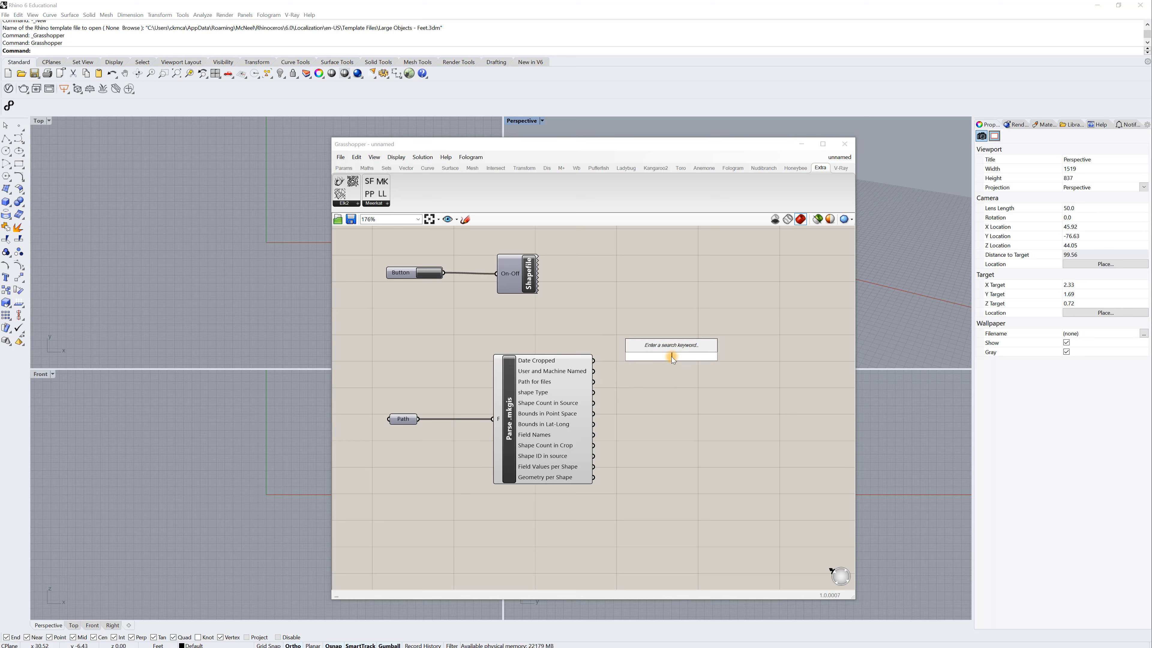
text(")
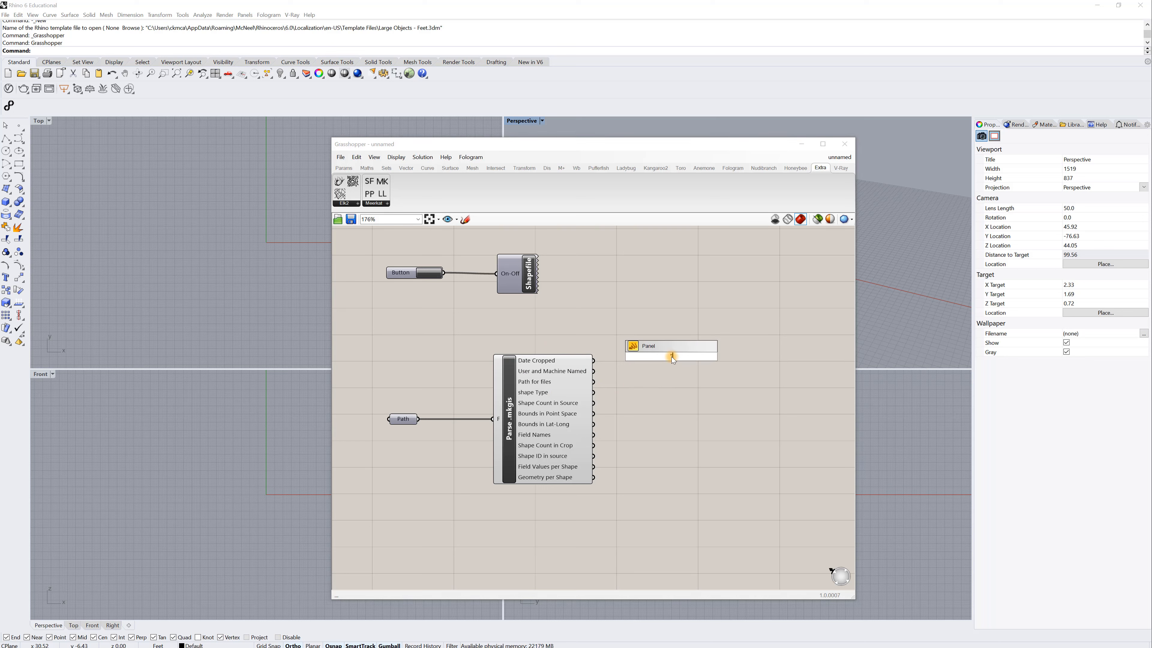
key(Return)
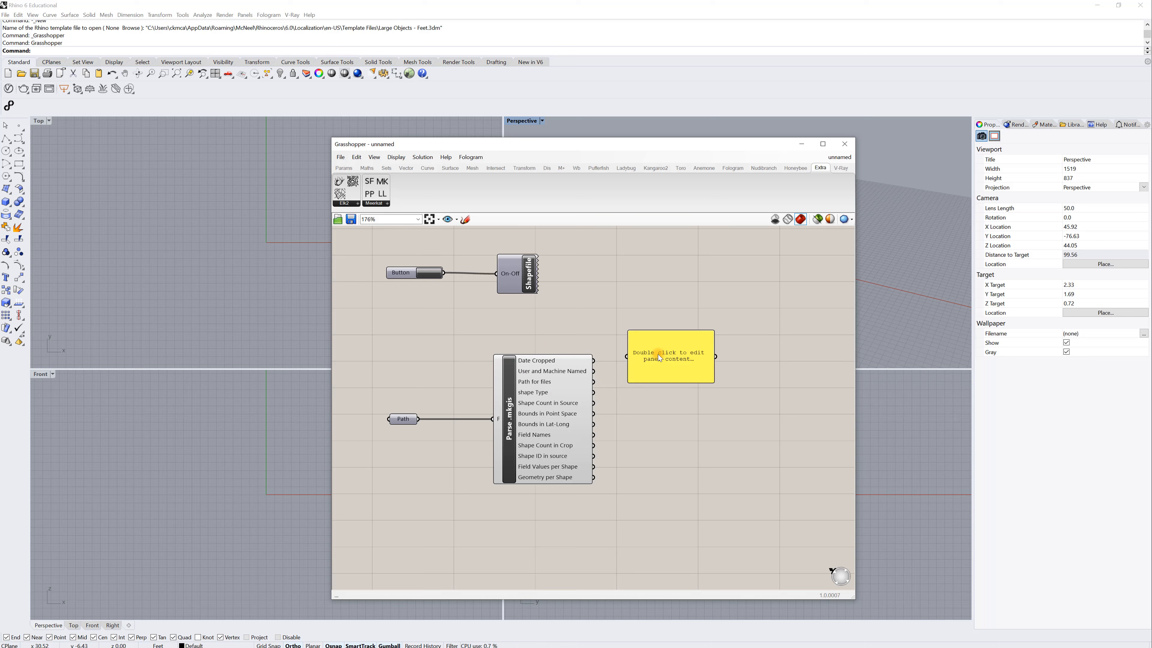
drag(586, 360, 679, 349)
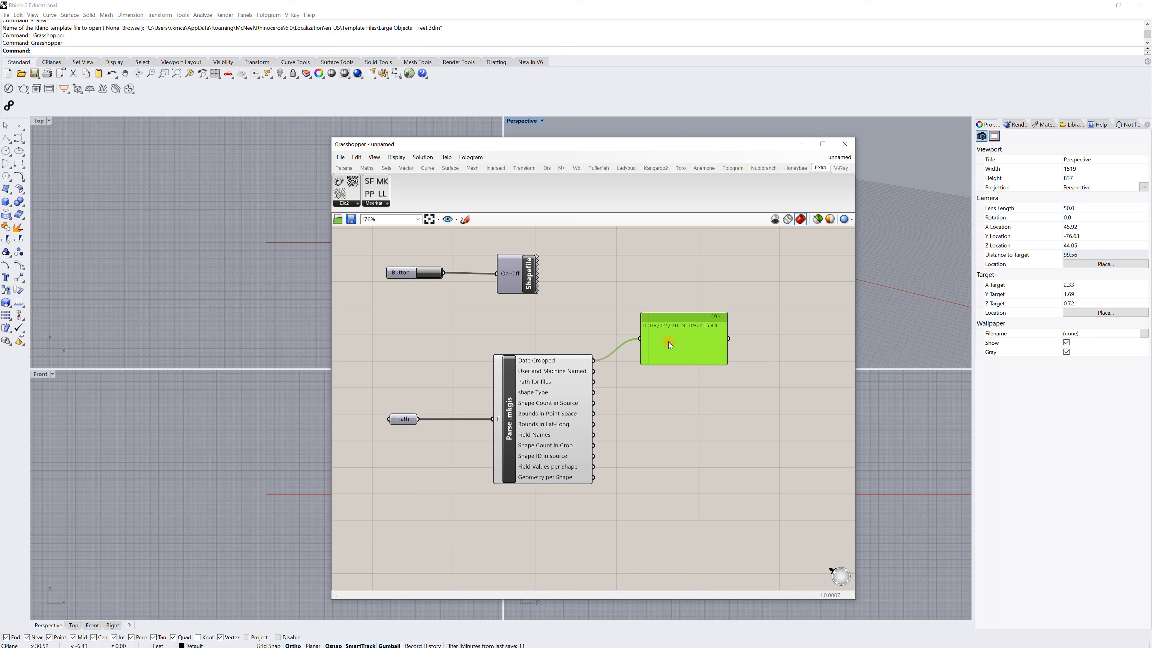
drag(593, 381, 646, 341)
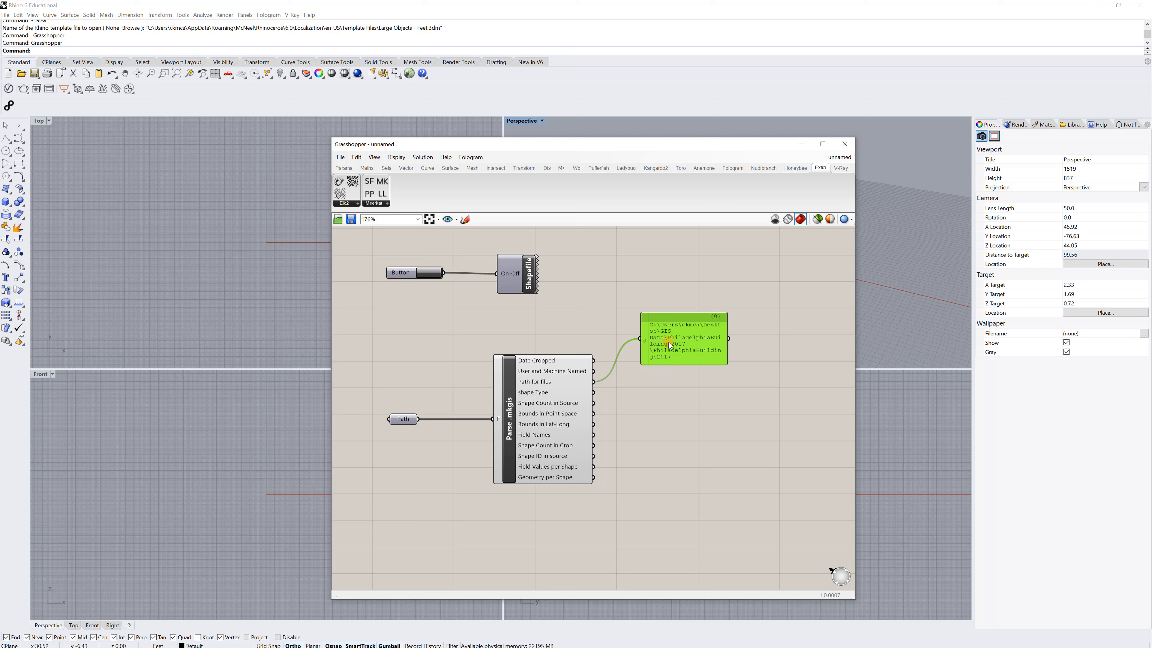
key(Delete)
- Examine where the parsed geometry lies relative to the origin in the Top viewport, with the Parse .mkgis component selected
click(544, 405)
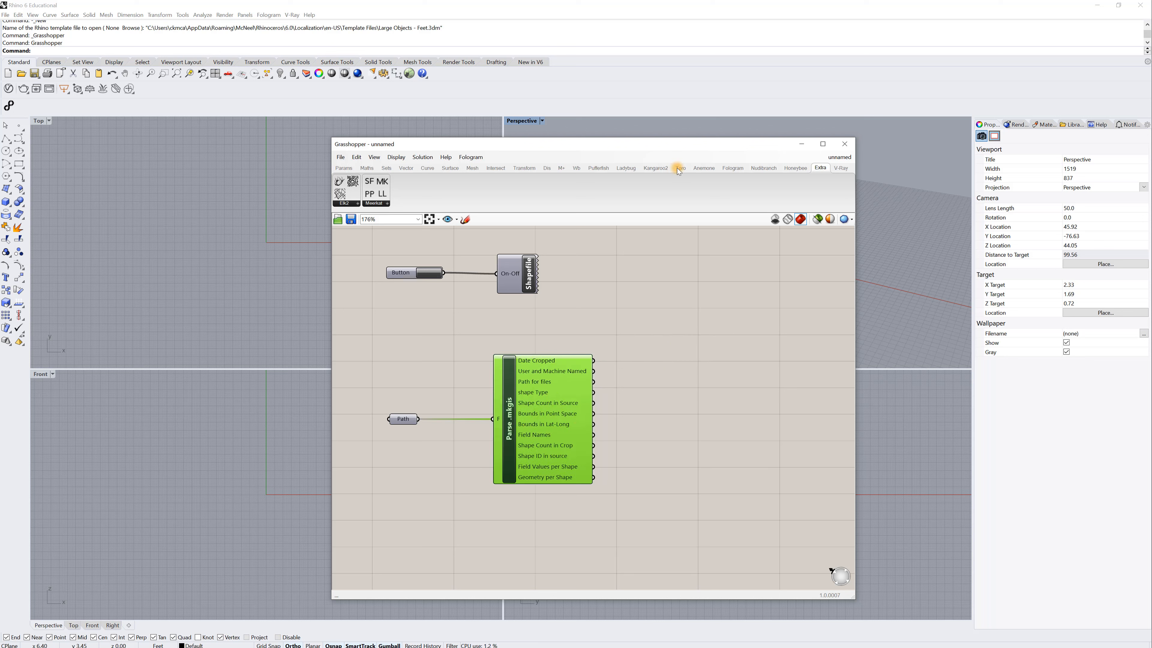
click(802, 144)
scroll(317, 242, down, 10)
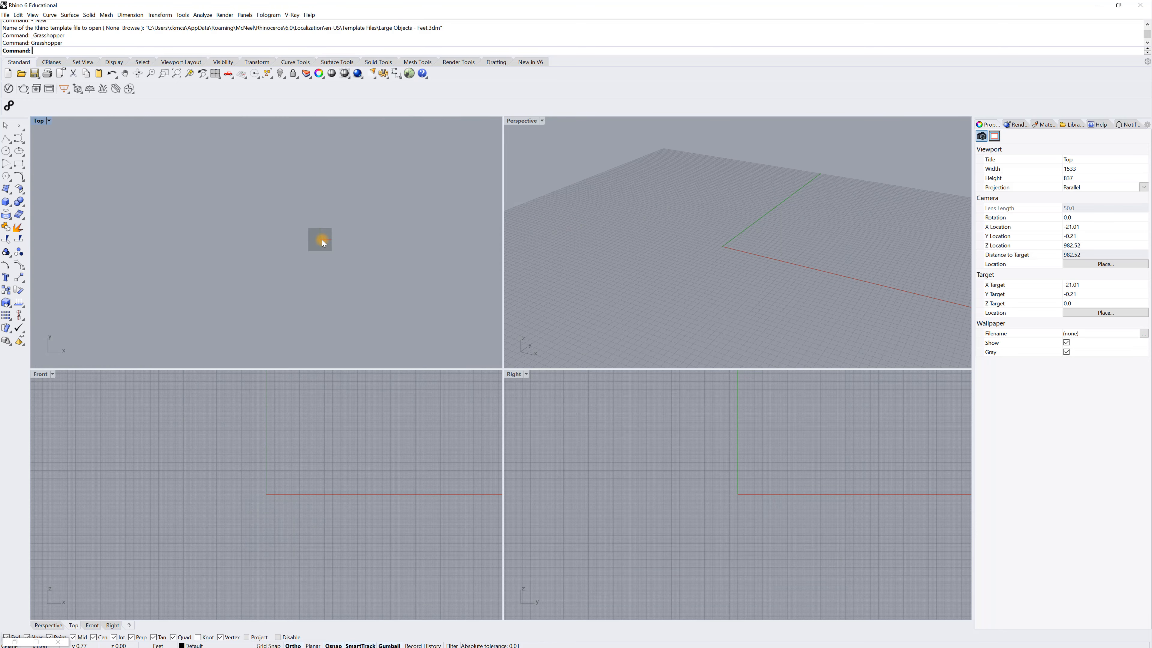
scroll(317, 254, down, 2)
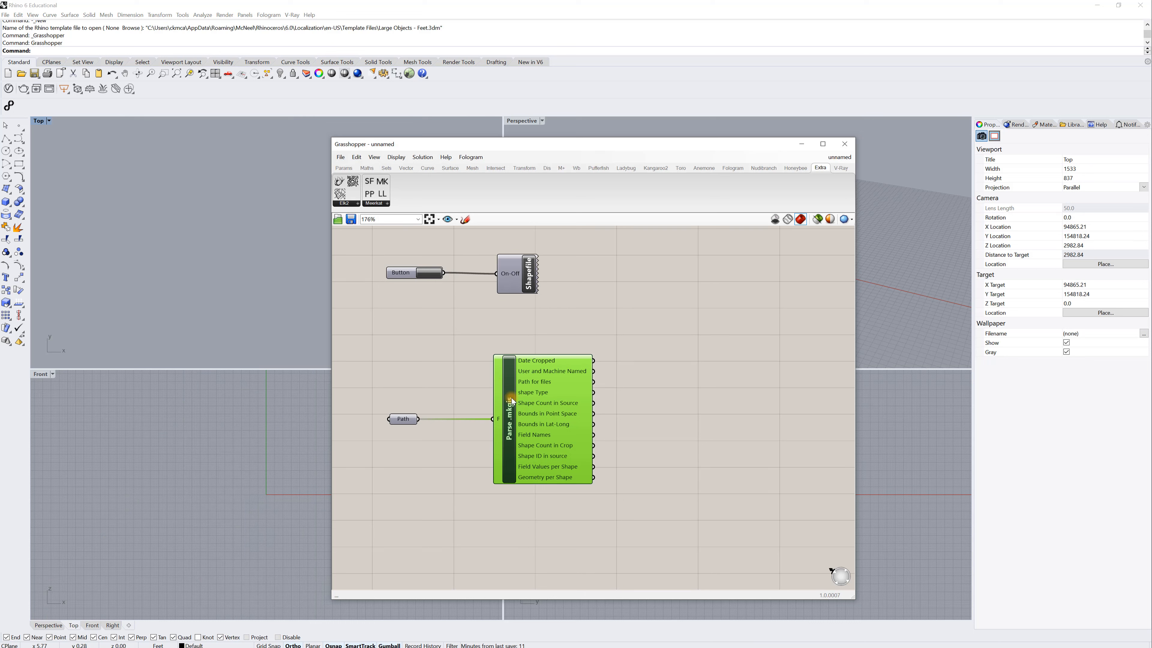
right_drag(280, 252, 195, 286)
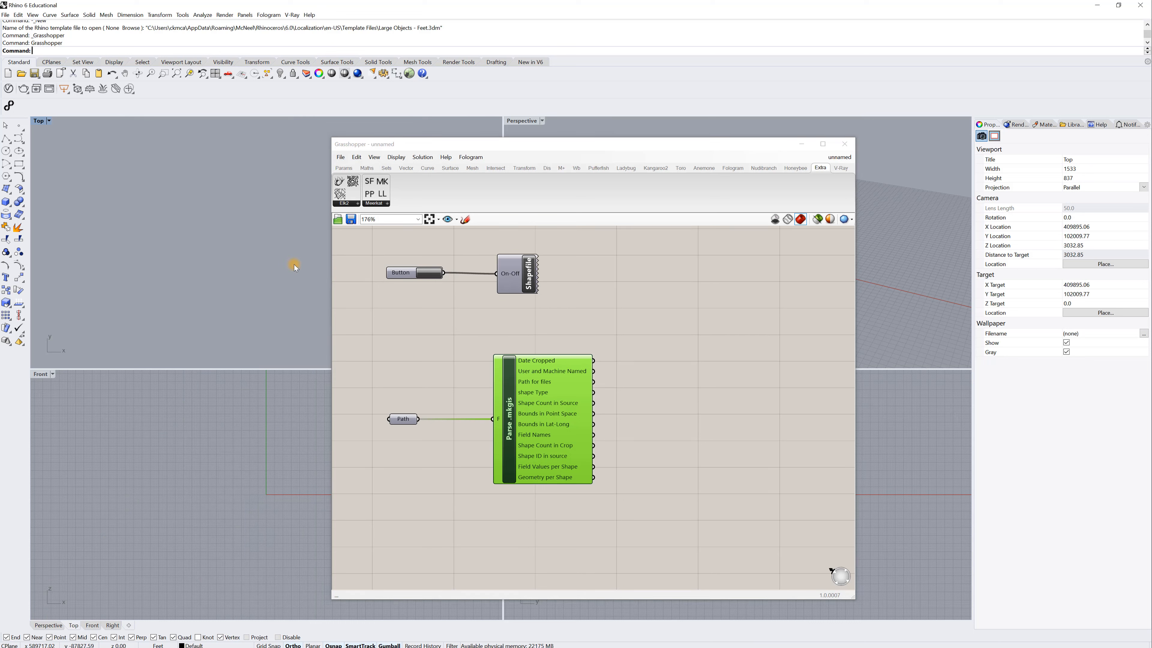
click(538, 411)
drag(537, 410, 528, 394)
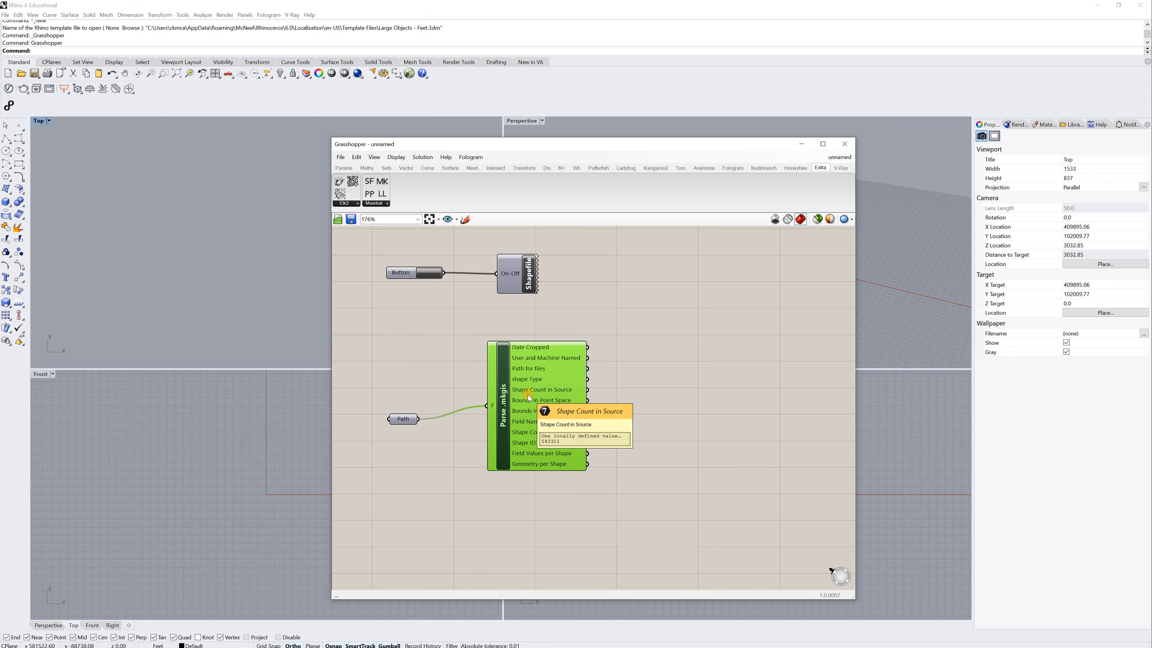
drag(528, 394, 531, 408)
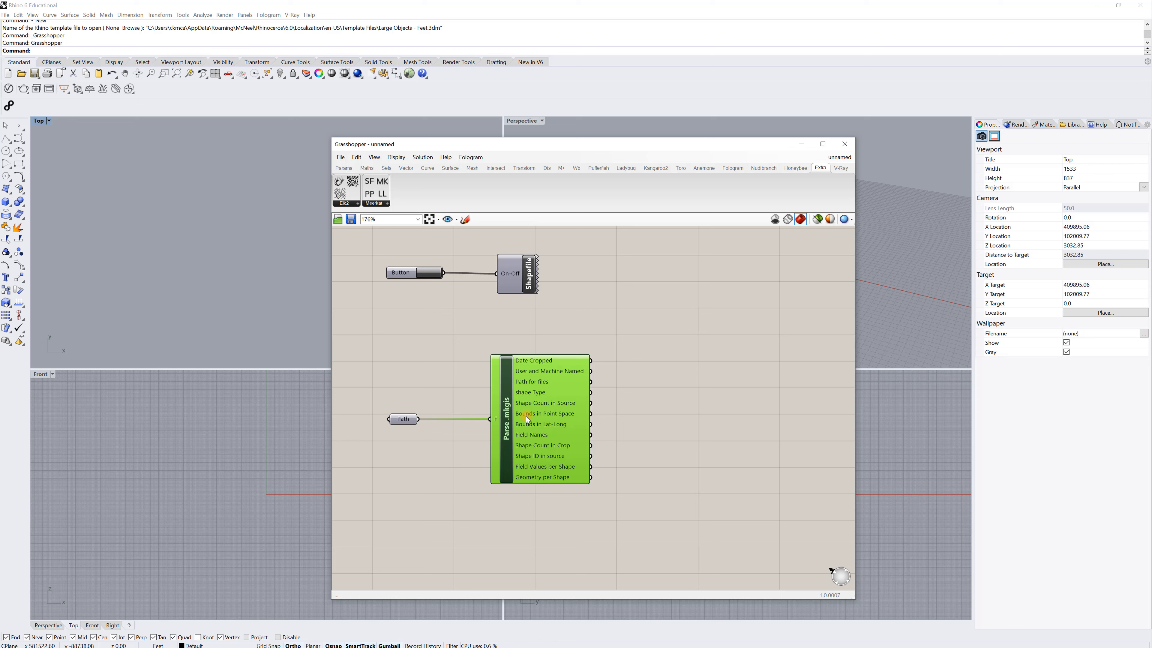
click(184, 230)
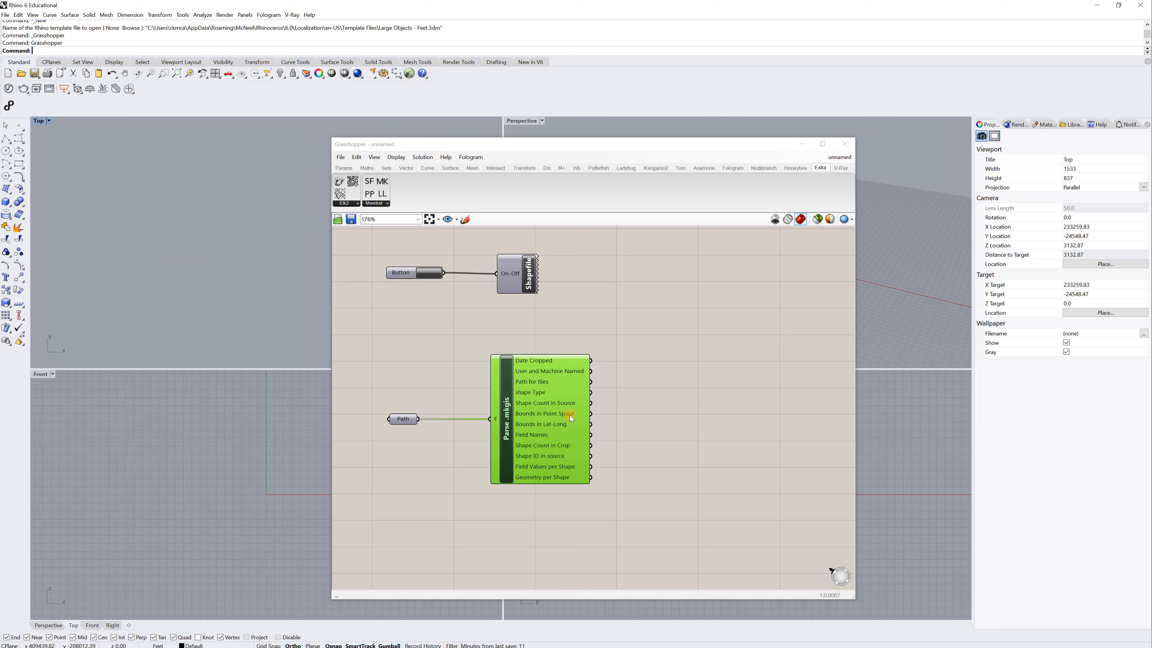
- Add an Area component and connect the Bounds in Point Space output of Parse .mkgis to its G input
mouse_move(565, 413)
double_click(651, 412)
text(area)
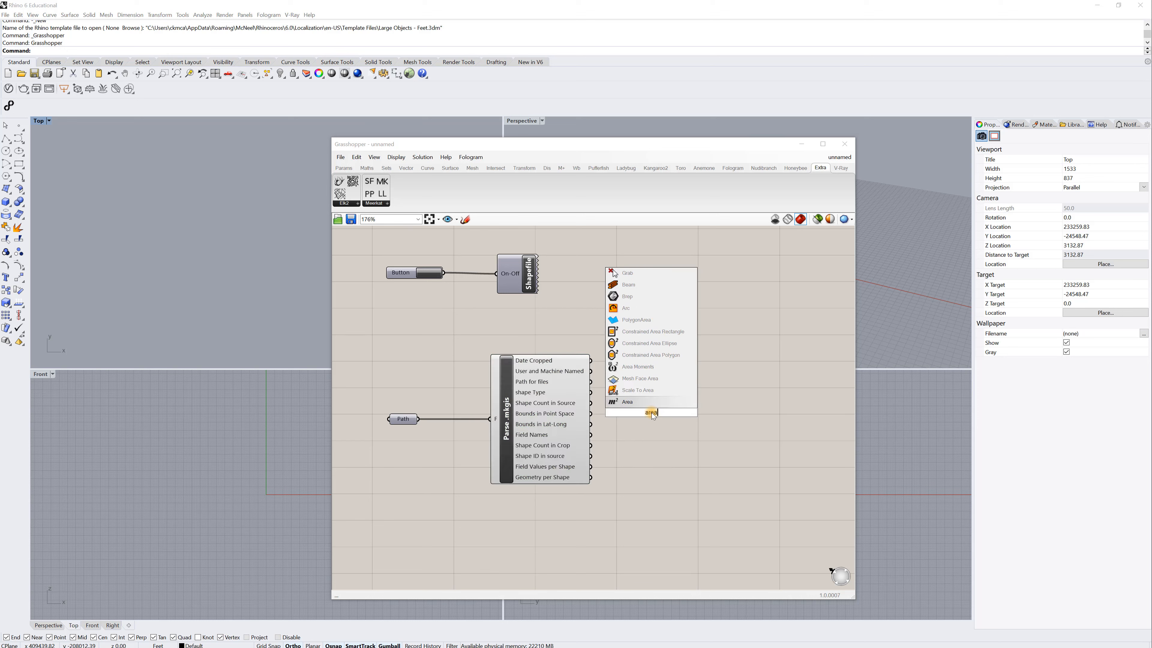
click(632, 404)
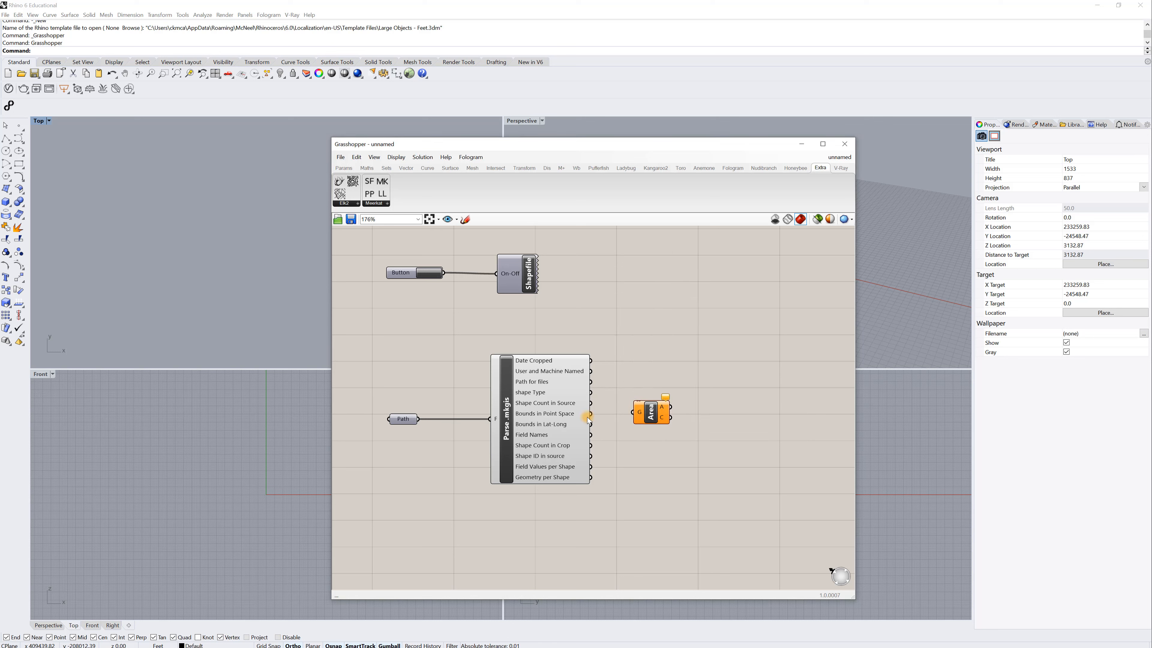
drag(595, 415, 665, 412)
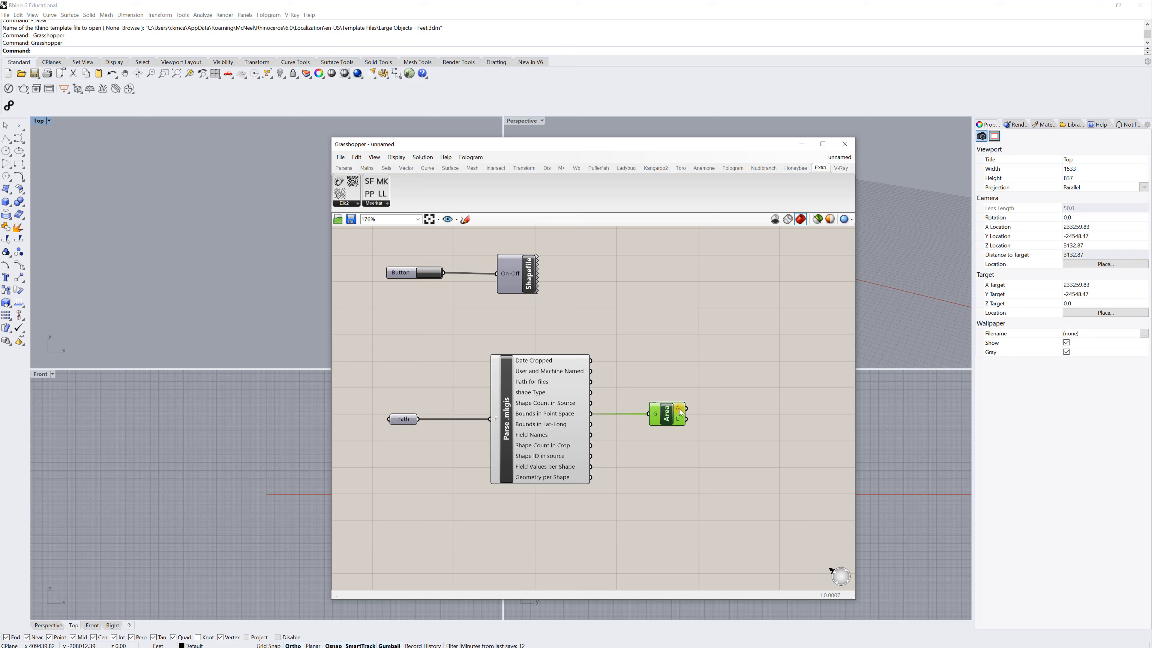
- Add a Vector 2Pt component beside Area with Area's C output connected to its A input, and tidy both components' positions
mouse_move(681, 411)
double_click(724, 424)
text(vec)
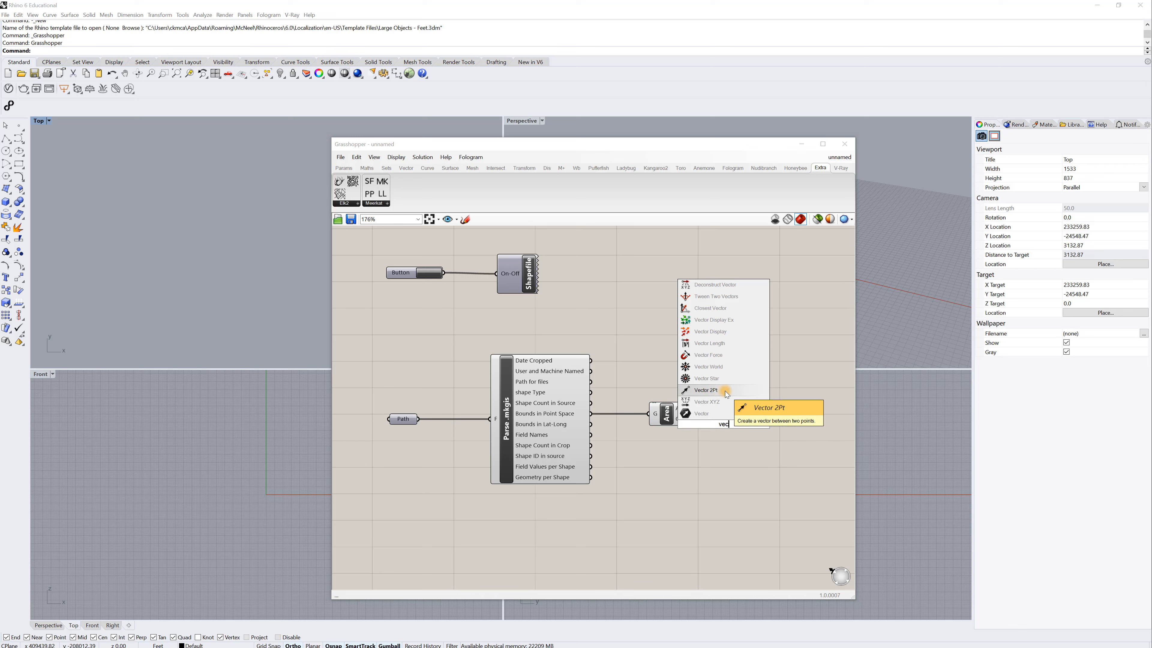
click(726, 391)
drag(726, 420, 727, 443)
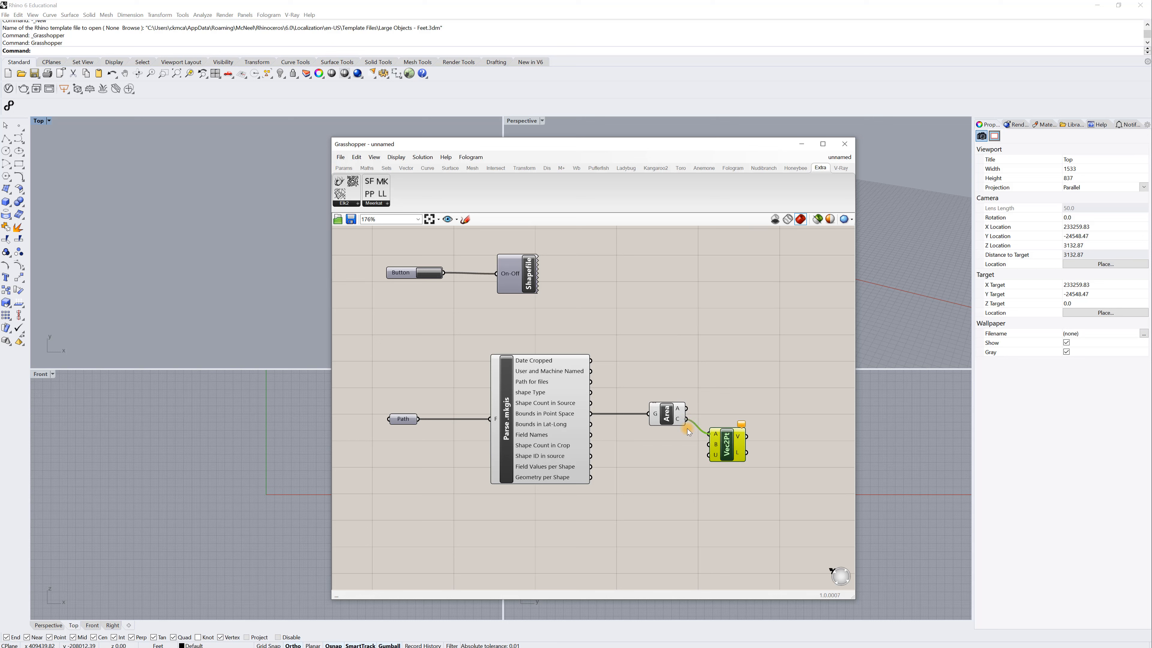
drag(670, 420, 663, 418)
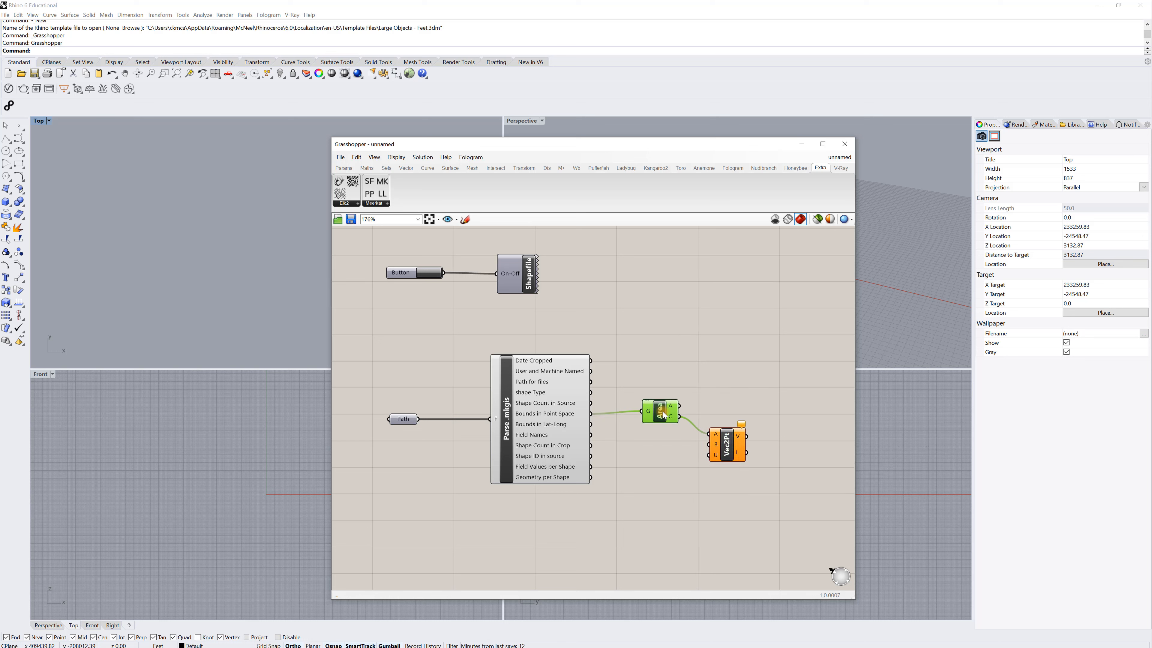
drag(716, 448, 721, 434)
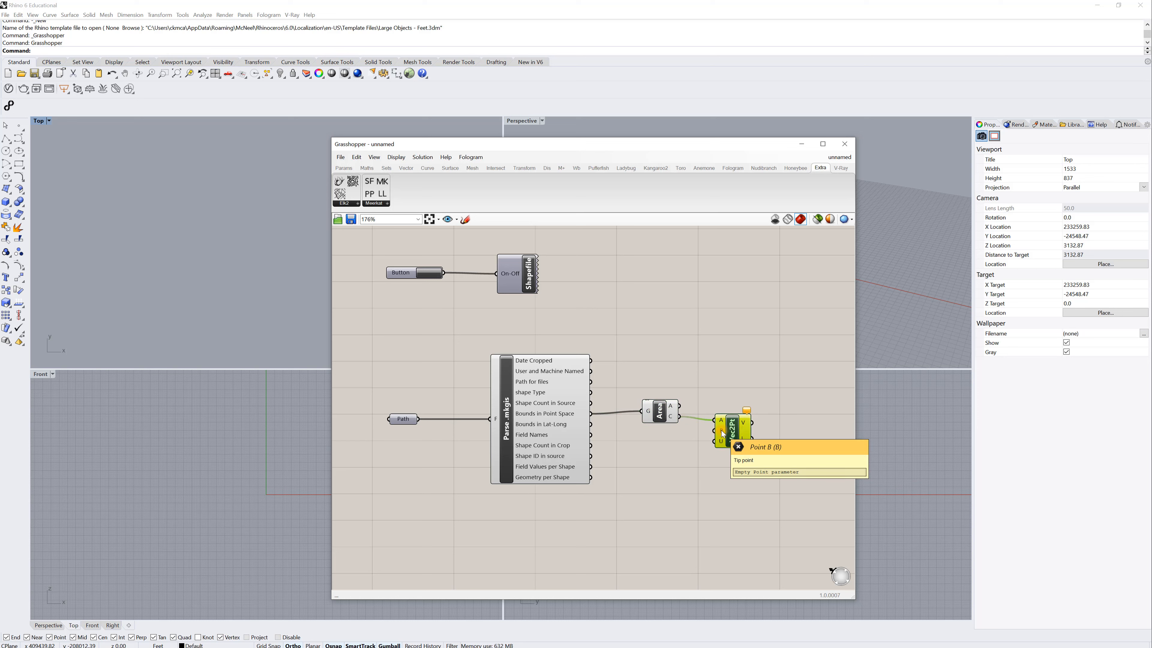
- Find the Construct Point component with the search keyword xyz, to supply Vector 2Pt's B input
double_click(662, 453)
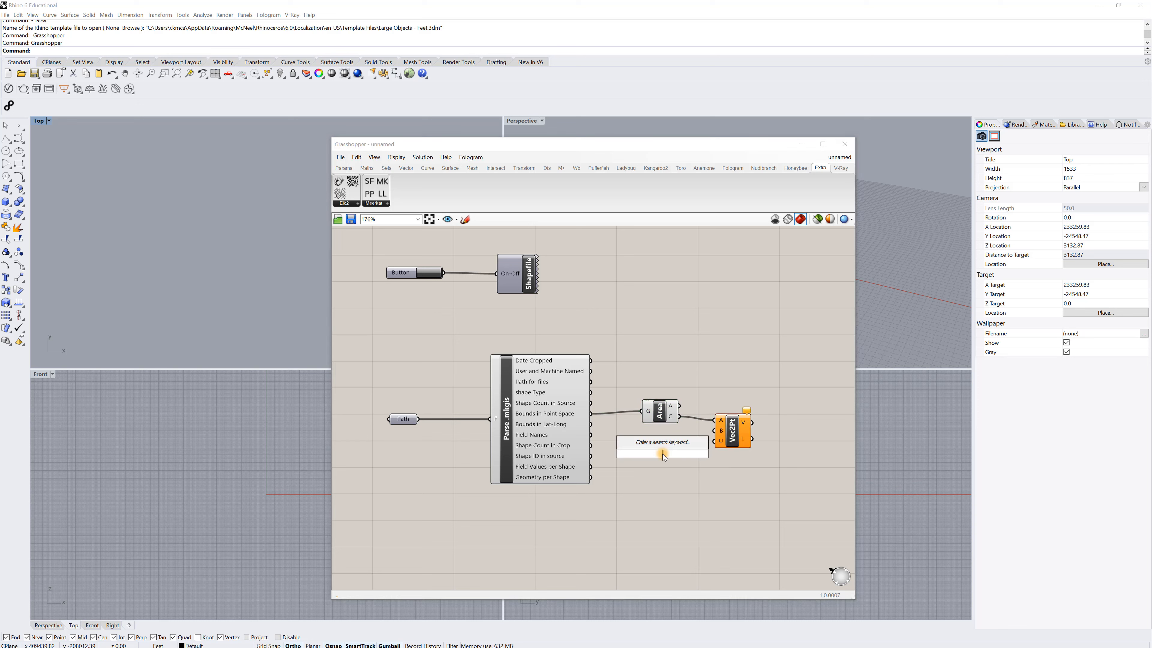
text(xyz)
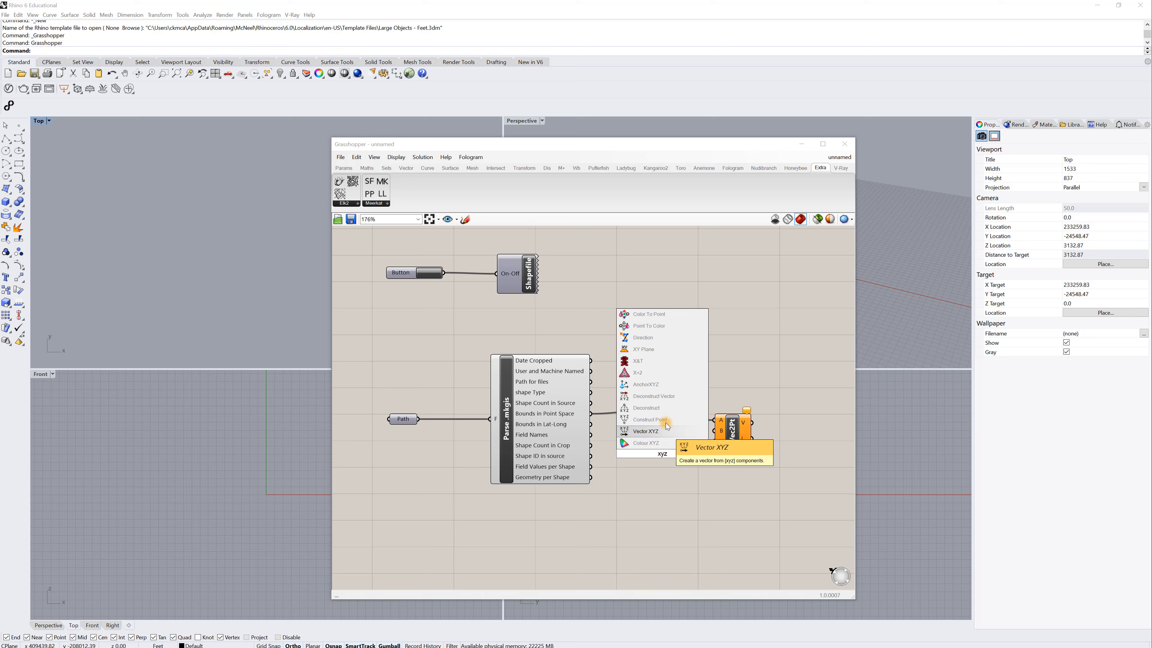
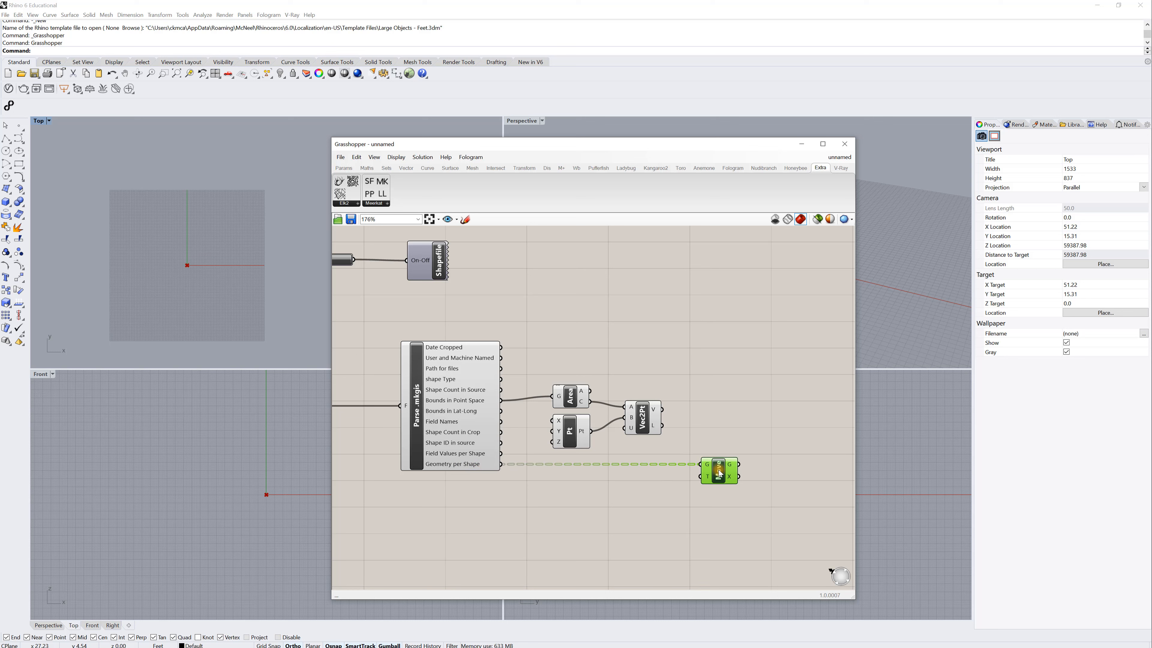
- Connect Vector 2Pt's V output to the Move component's T input and examine the moved geometry around the origin in the Top viewport
drag(662, 409, 700, 478)
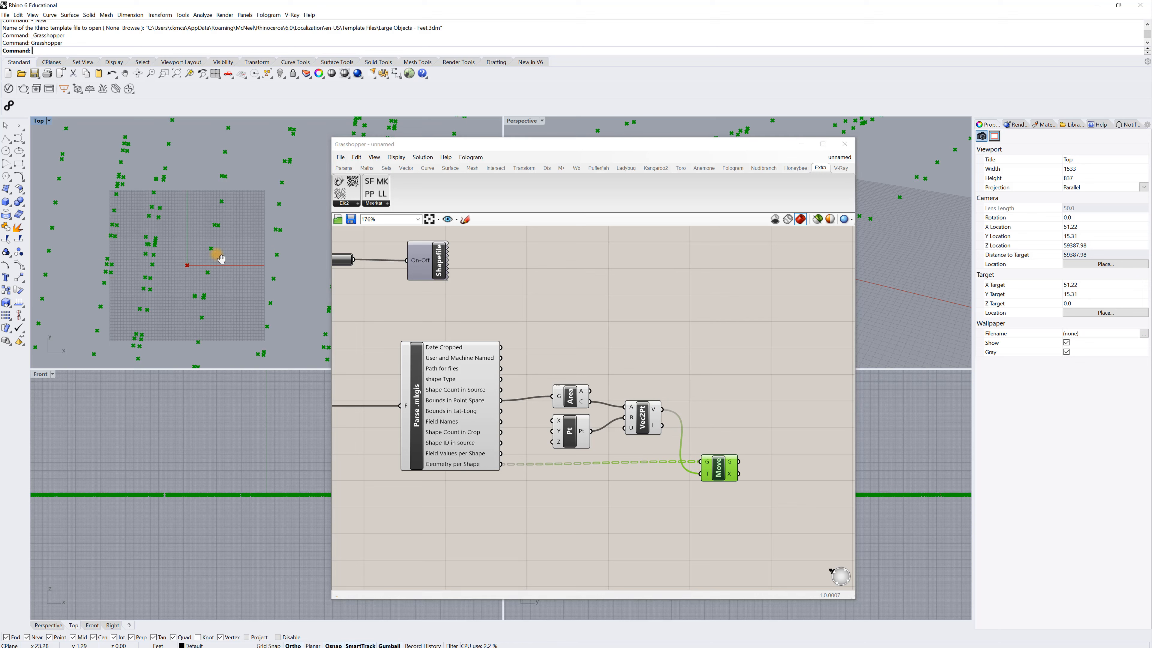
scroll(217, 254, down, 5)
scroll(217, 250, down, 5)
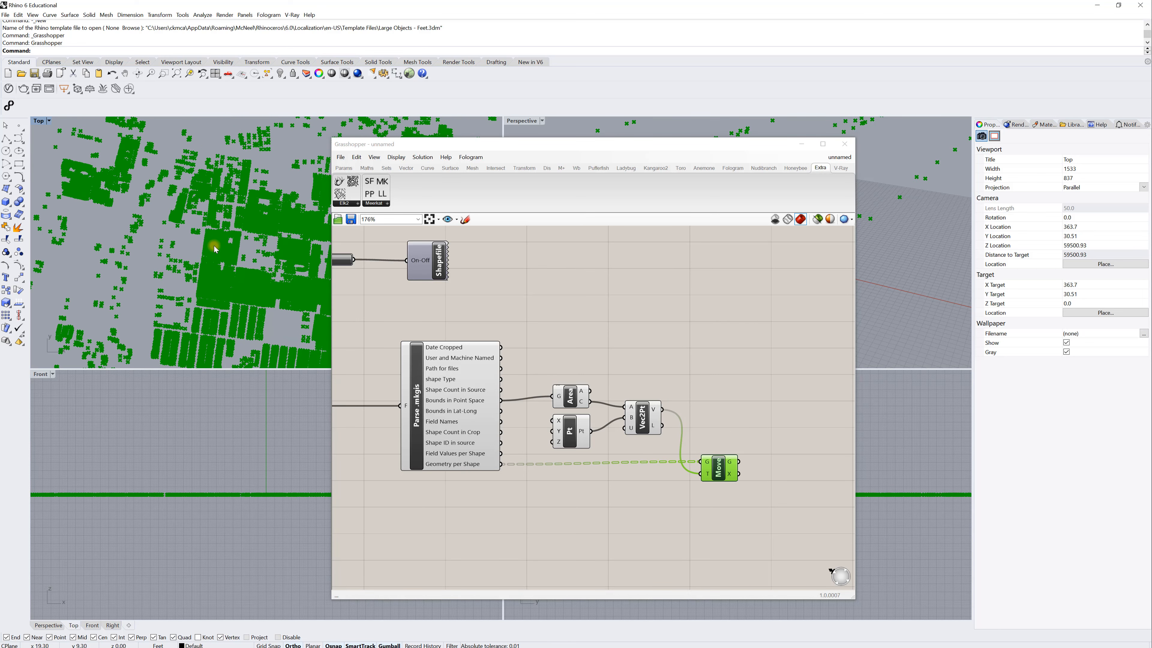
scroll(217, 249, down, 3)
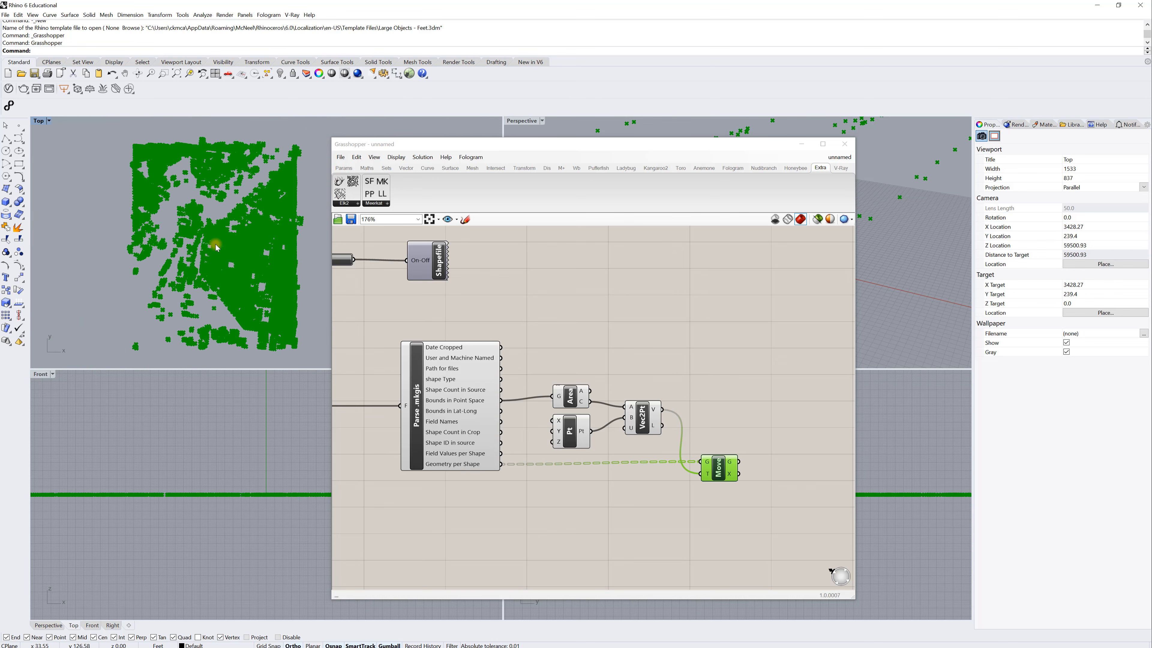
scroll(208, 248, up, 8)
scroll(200, 249, up, 3)
right_drag(308, 277, 206, 252)
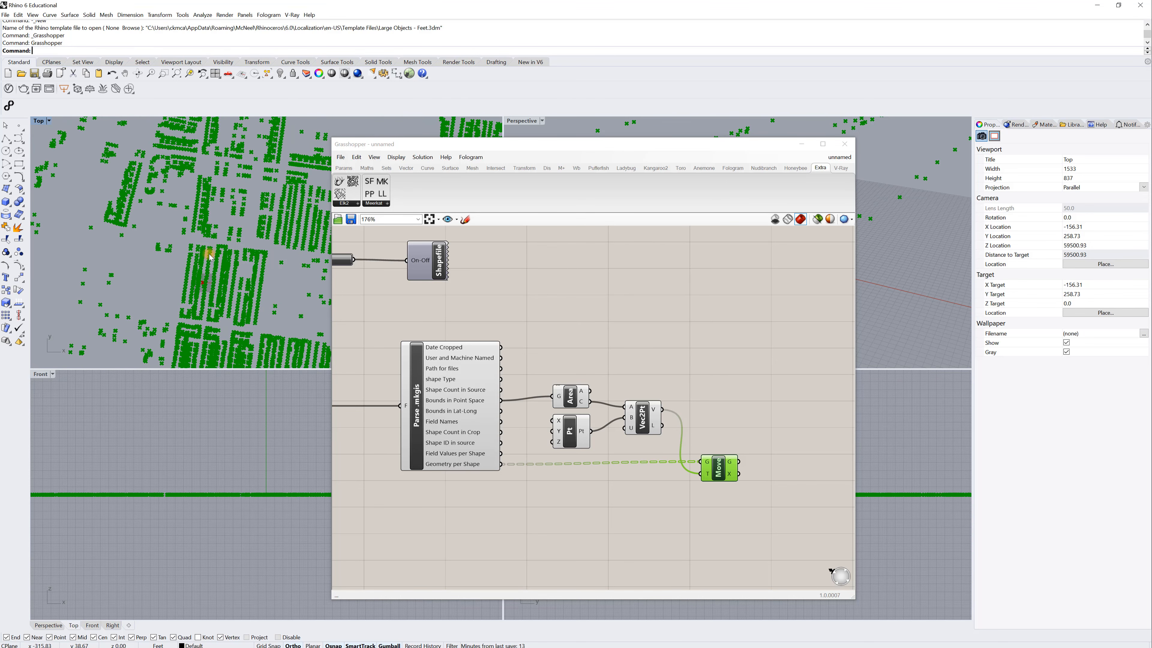
scroll(205, 251, up, 8)
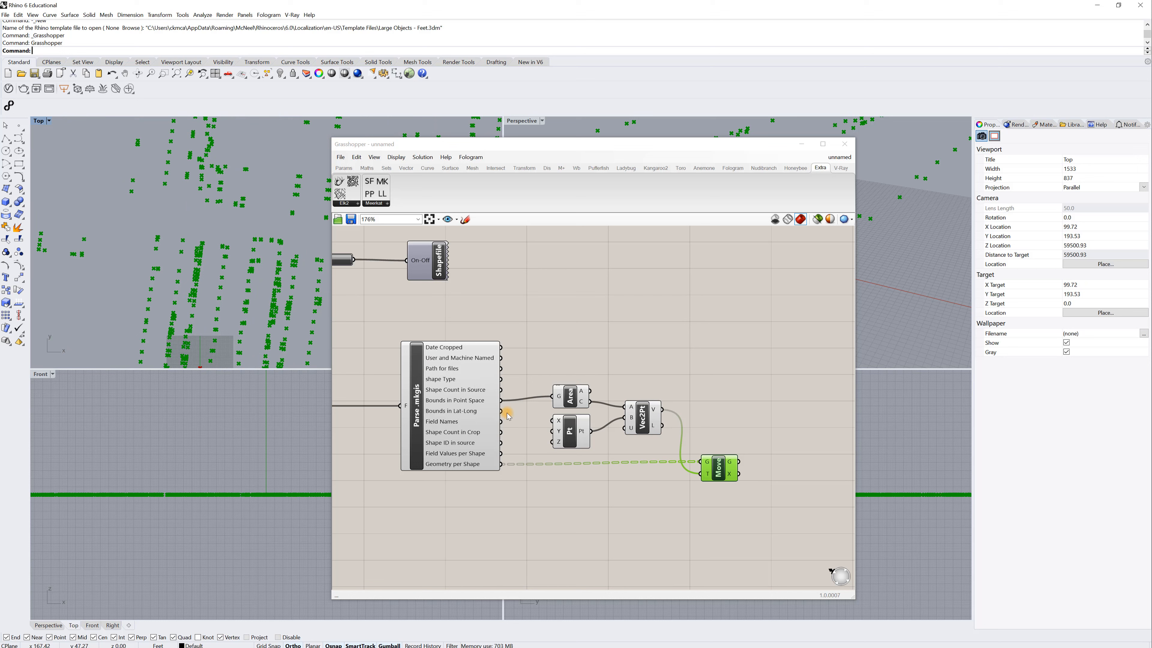
scroll(110, 279, down, 6)
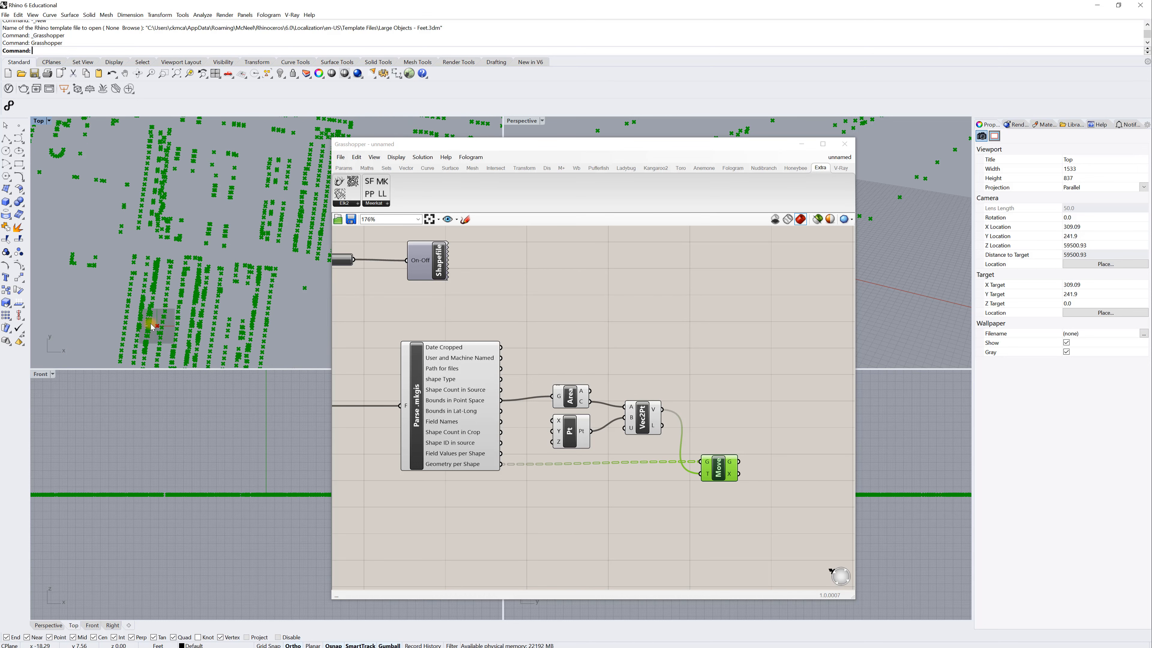
- Shift the Move component farther from Vec2Pt and turn off the preview of the Parse .mkgis, Area, Pt and Vec2Pt components
drag(714, 469, 746, 472)
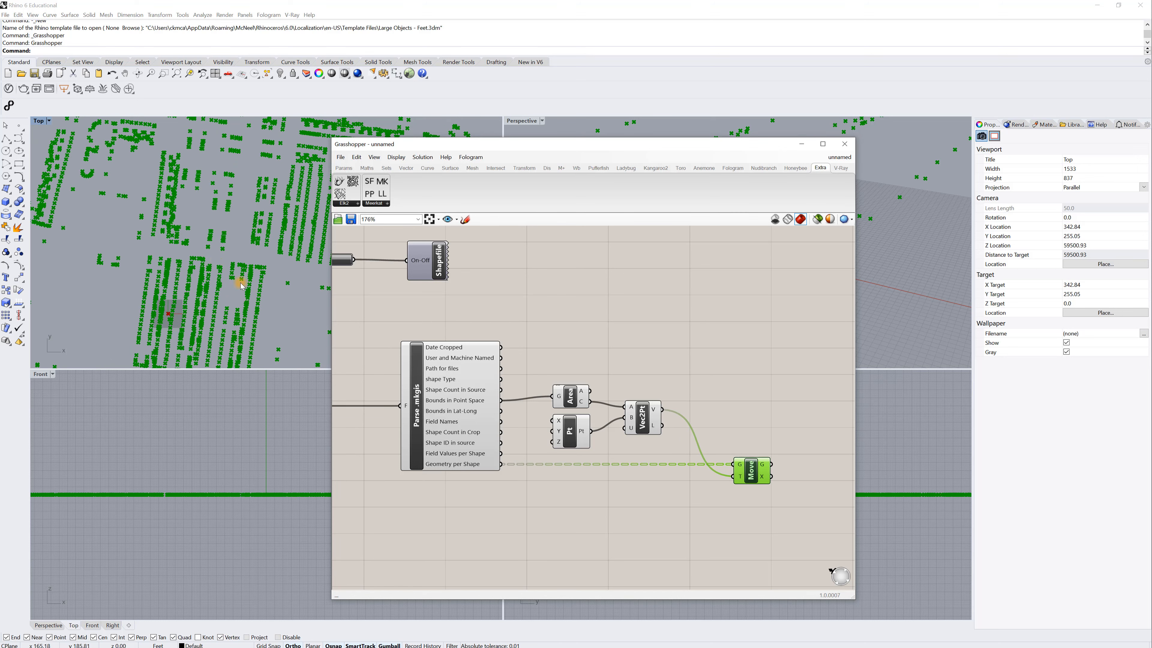
click(636, 493)
drag(672, 509, 379, 314)
right_click(561, 366)
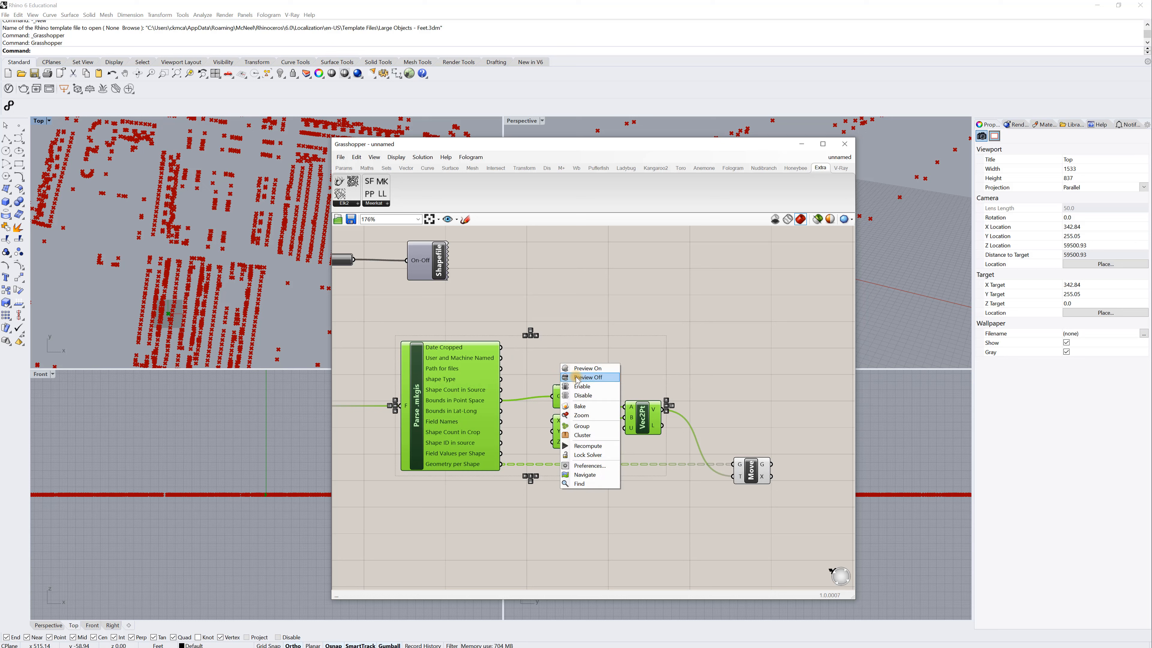
click(605, 381)
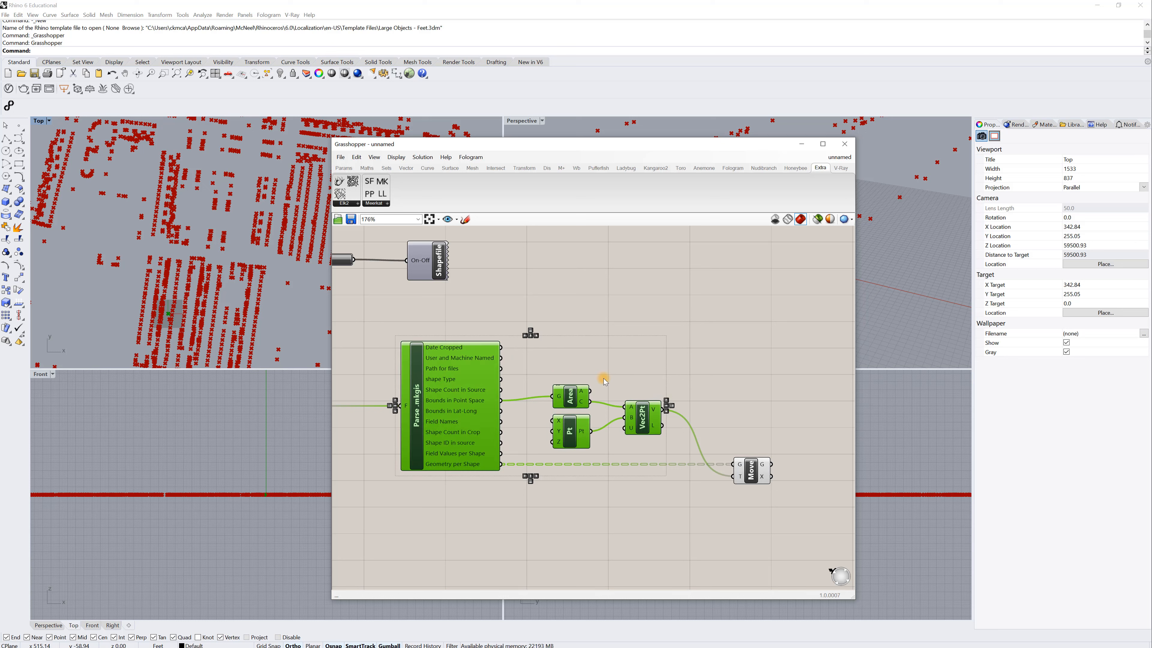
- View the selected Move component's geometry in a maximized Perspective viewport, with the Grasshopper window moved out of the way
click(751, 471)
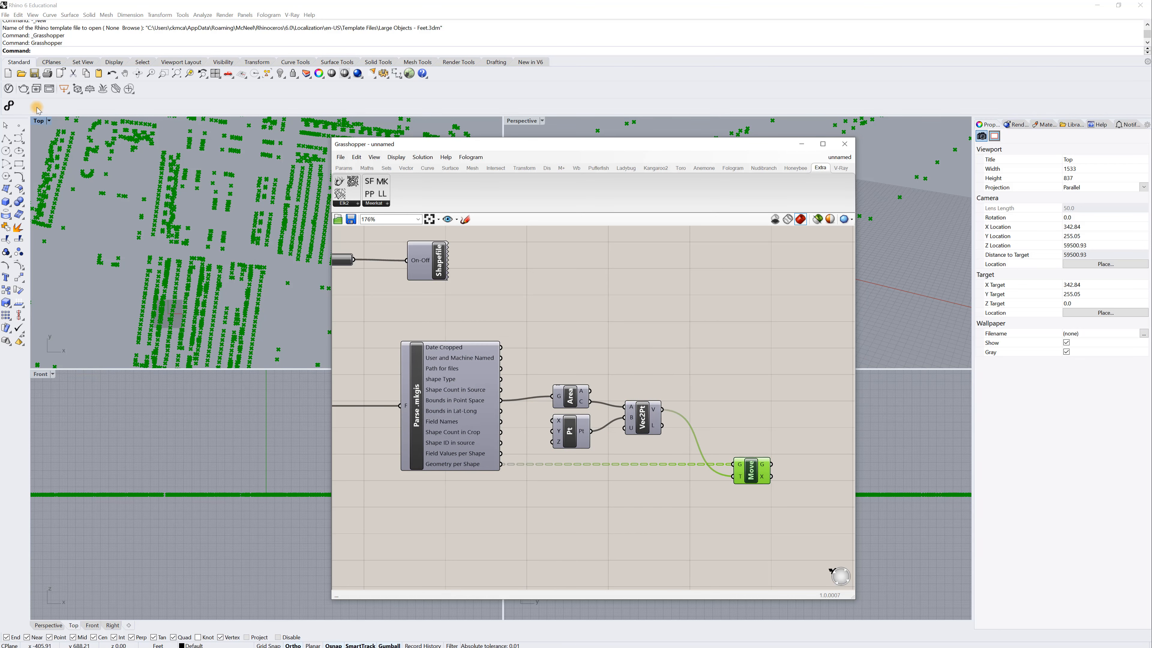
double_click(526, 121)
drag(531, 143, 675, 232)
scroll(355, 258, down, 10)
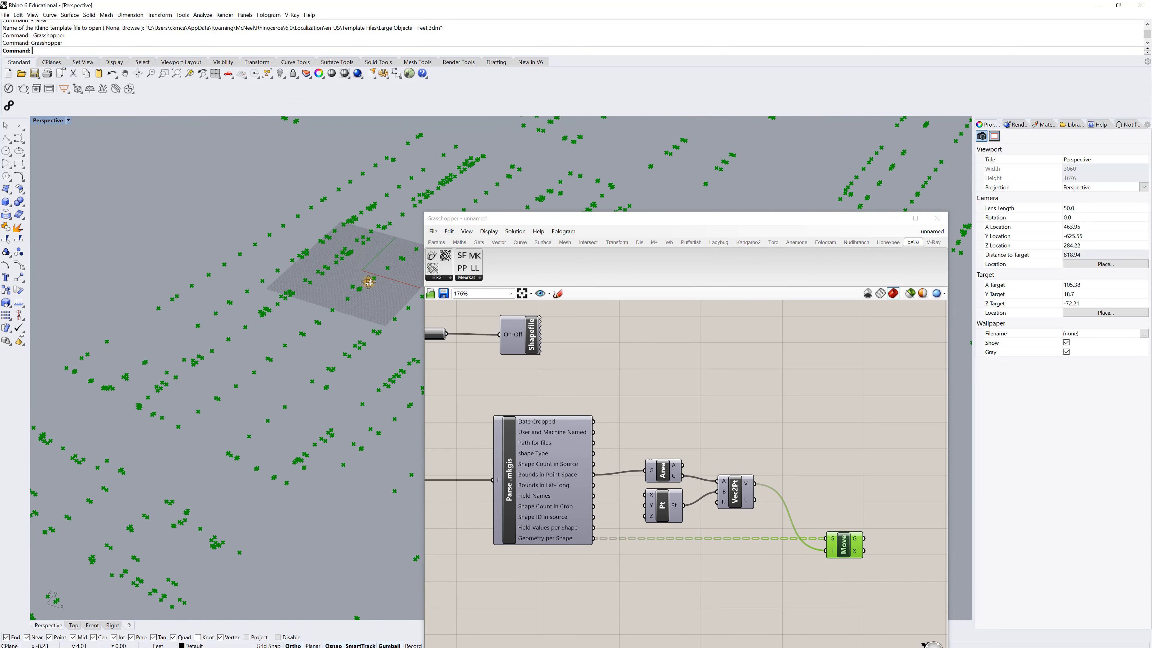
- Find the PolyLine component with the search keyword polylin and place it beside the Move component
right_drag(369, 282, 345, 298)
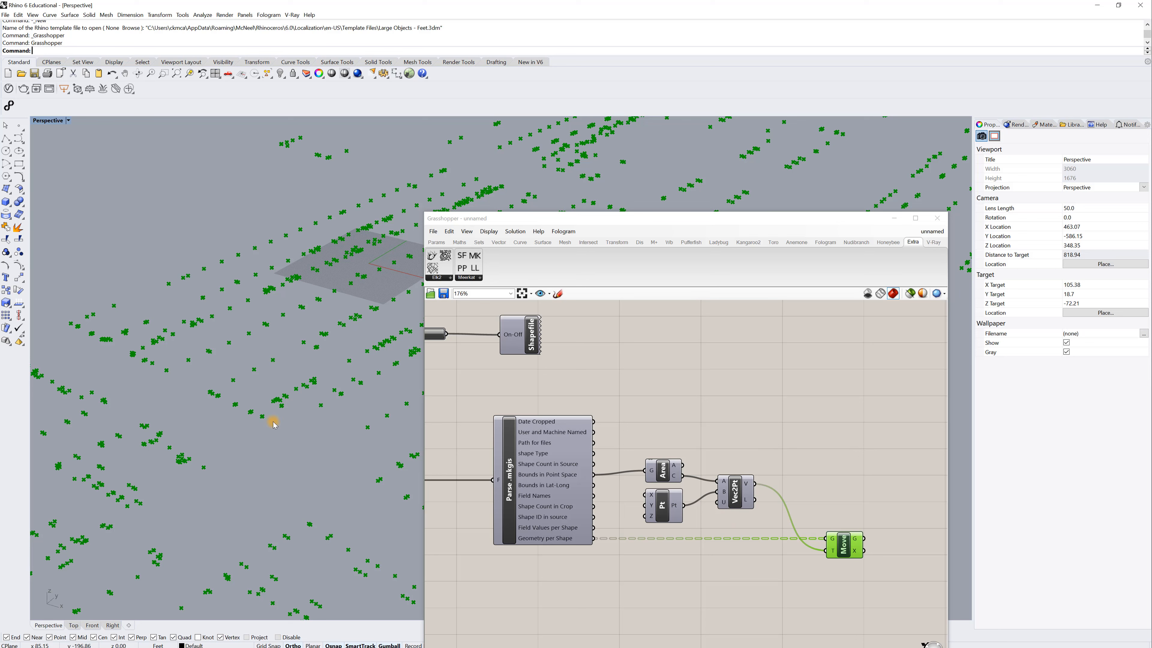
right_drag(870, 511, 791, 460)
scroll(838, 483, up, 4)
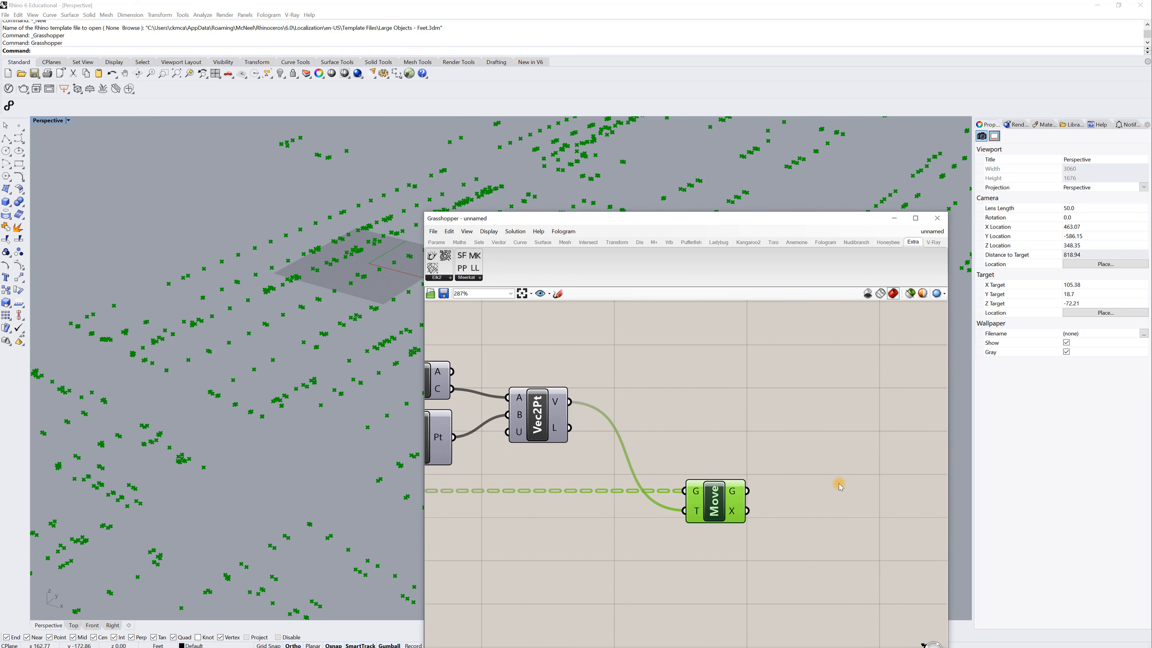
double_click(839, 483)
text(polylin)
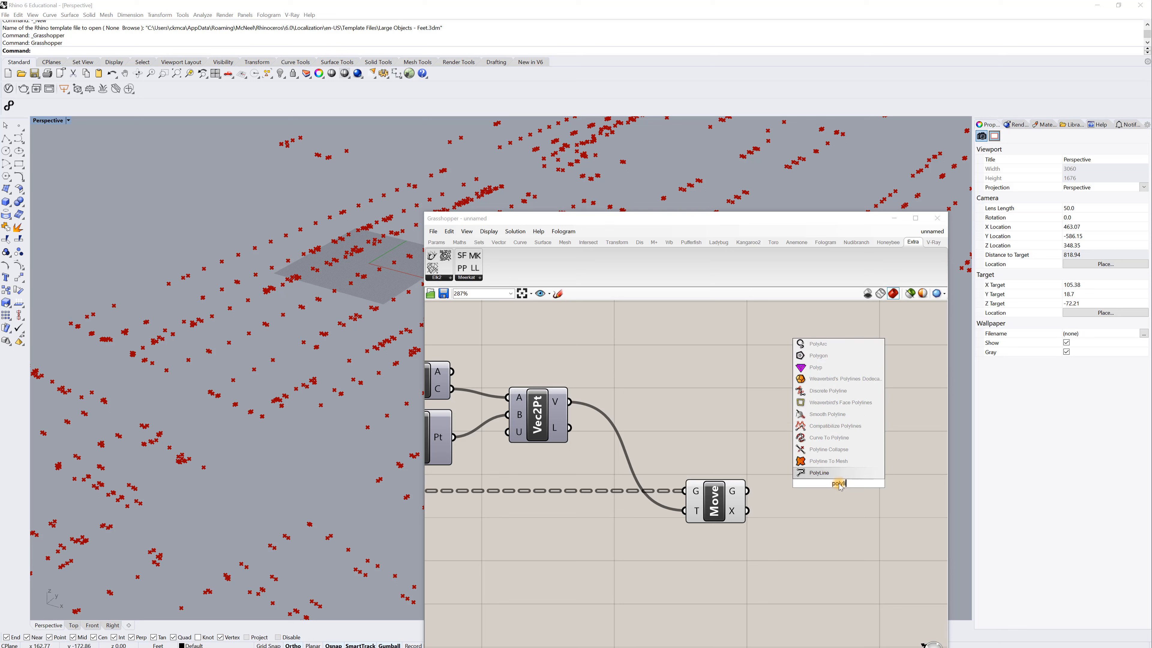
click(823, 473)
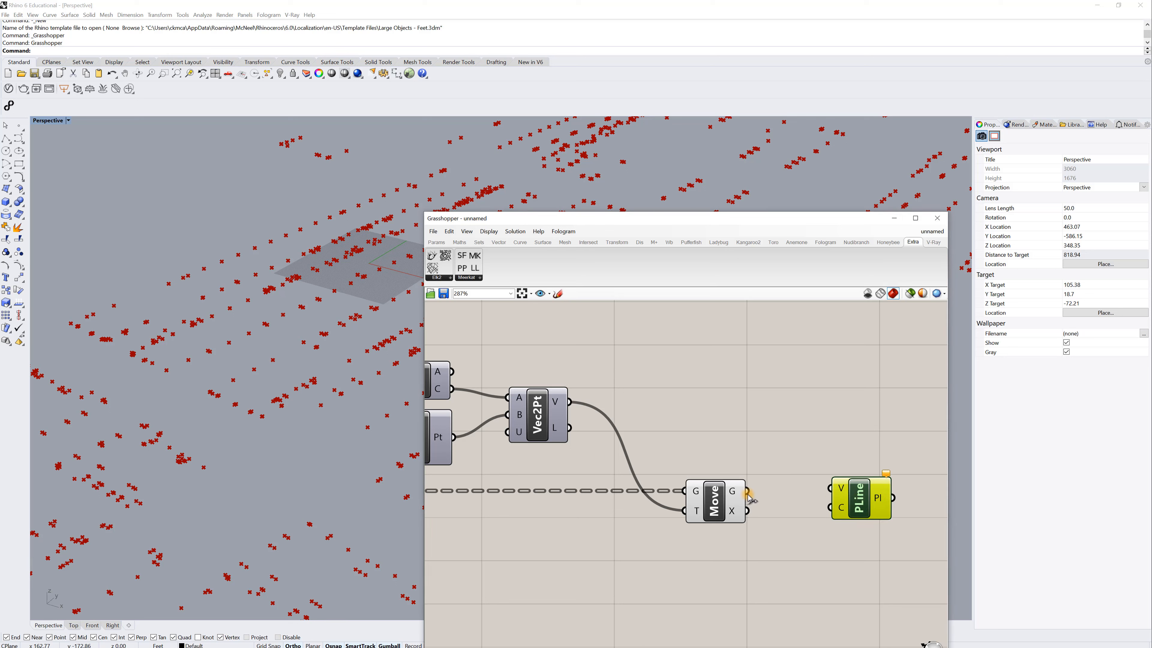
- Shift the PLine component slightly closer to Move and connect Move's G output to PLine's V input
click(715, 498)
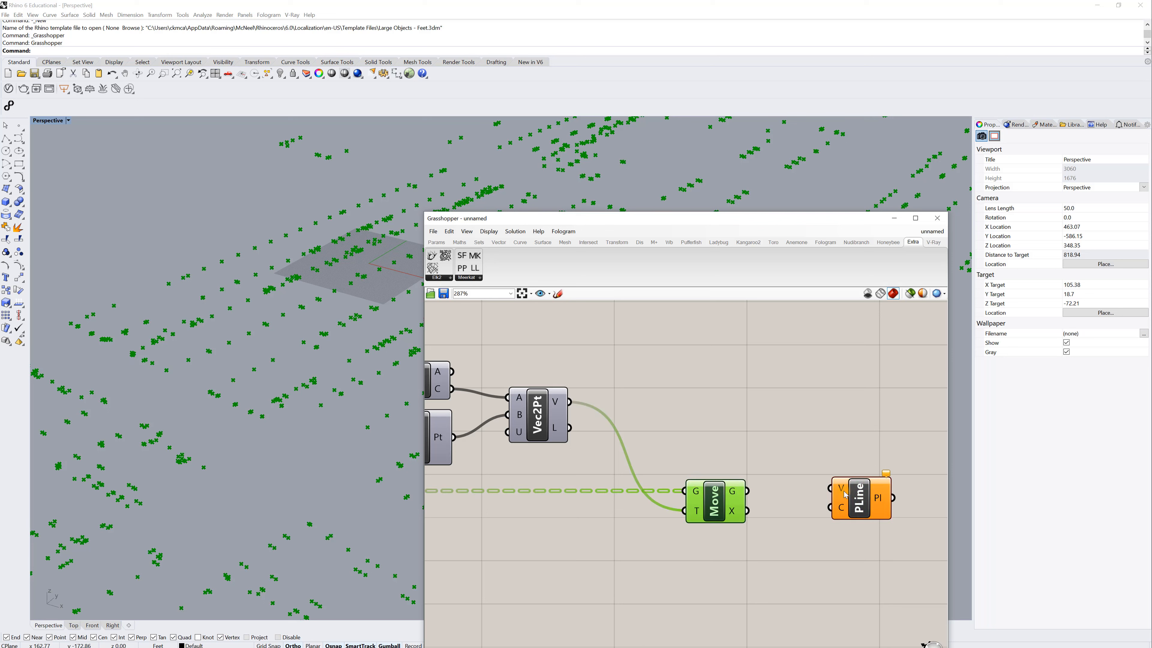
mouse_move(843, 491)
right_drag(667, 394, 857, 385)
scroll(837, 382, down, 2)
right_drag(651, 482, 647, 502)
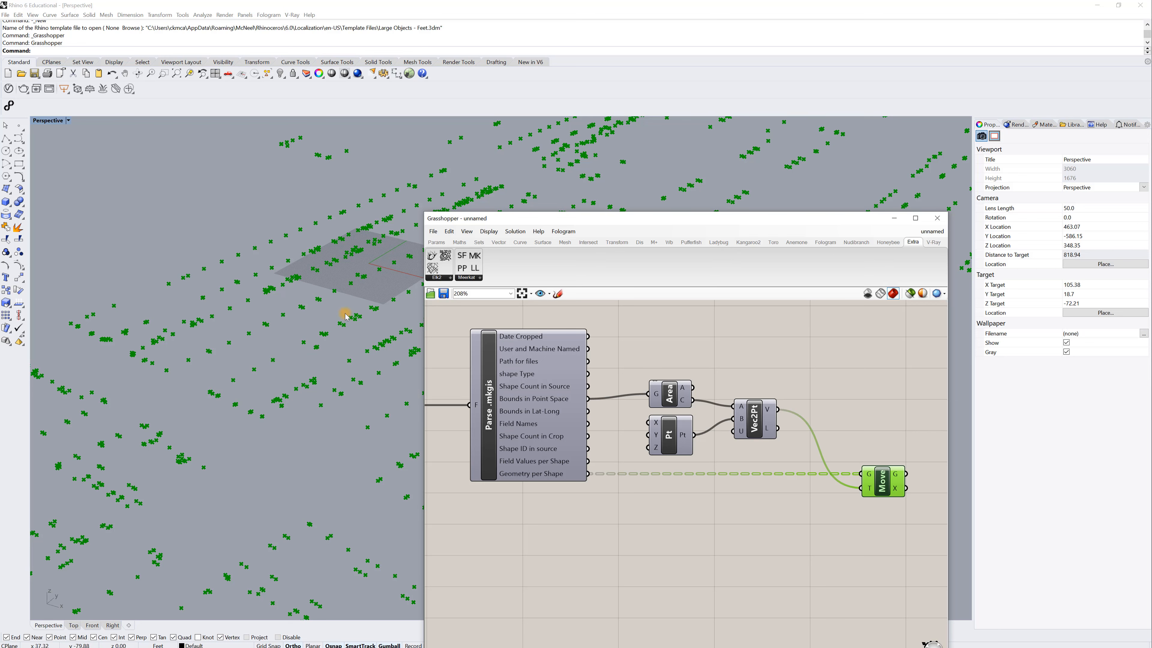
right_drag(805, 493, 710, 499)
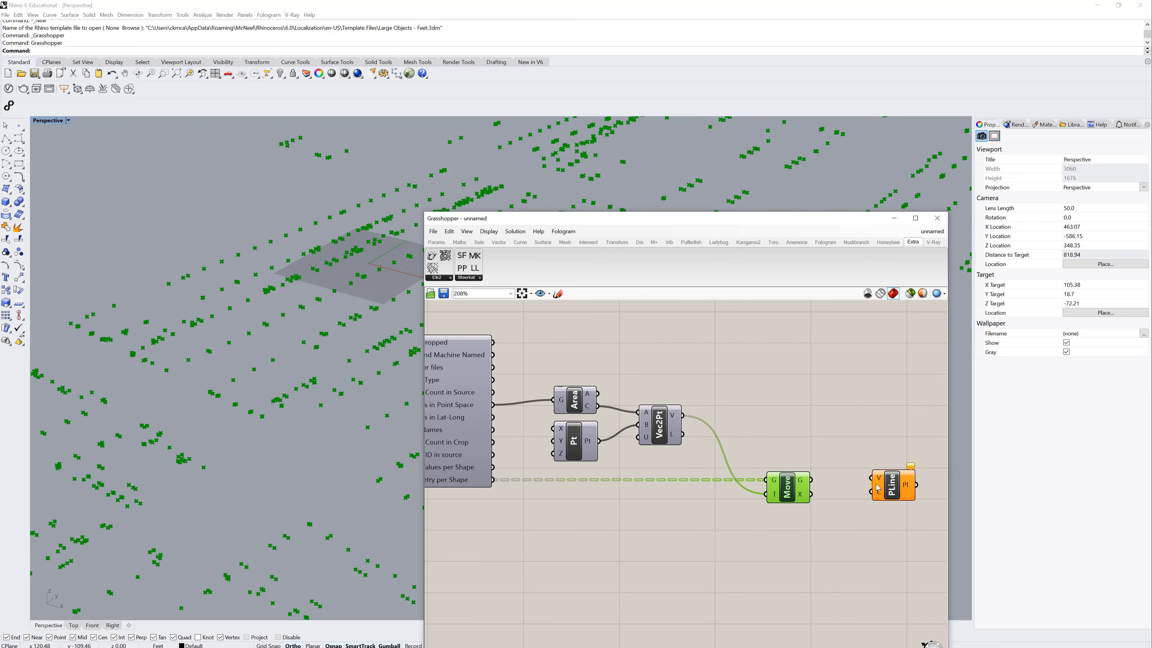
drag(896, 488, 886, 488)
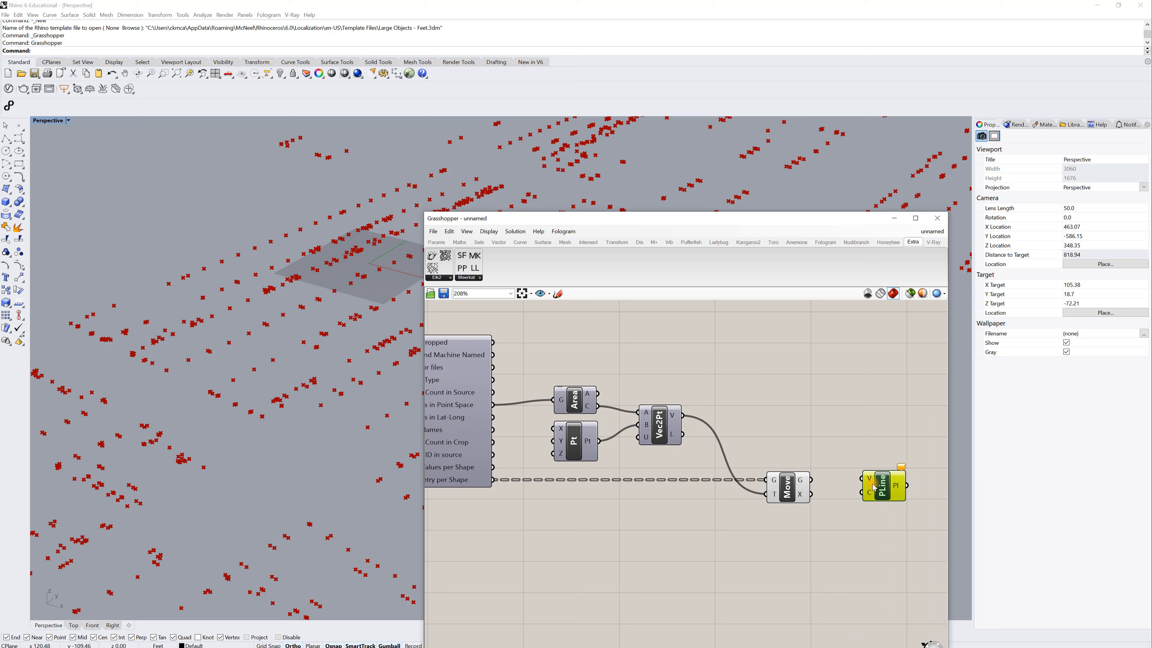
click(796, 481)
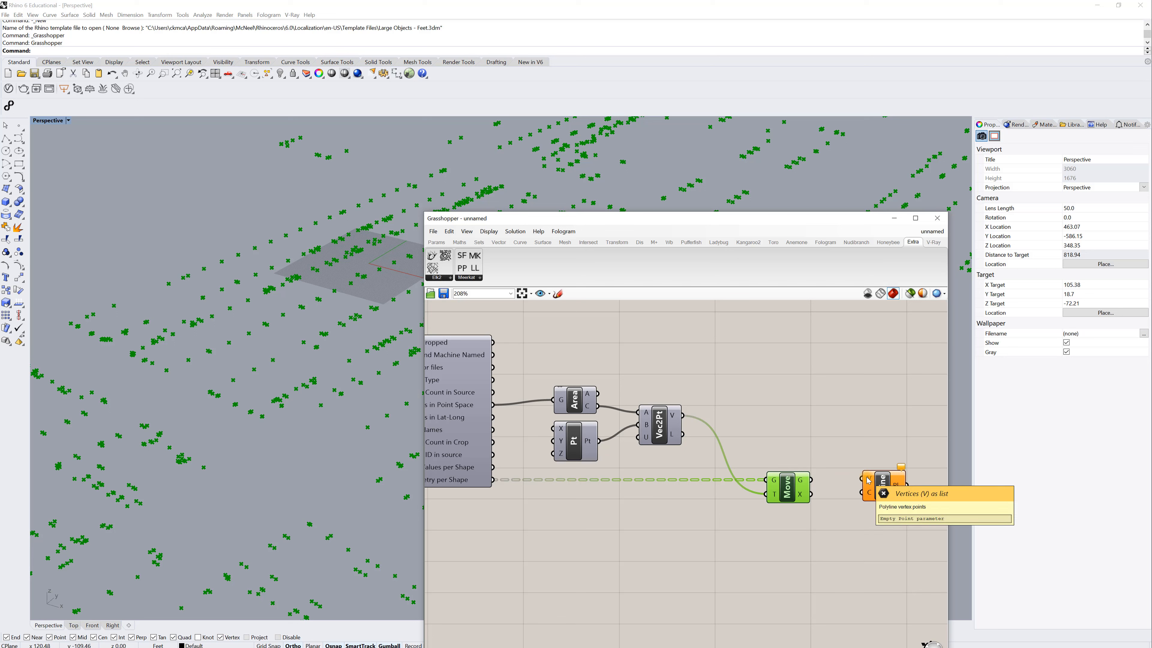
drag(812, 482, 862, 480)
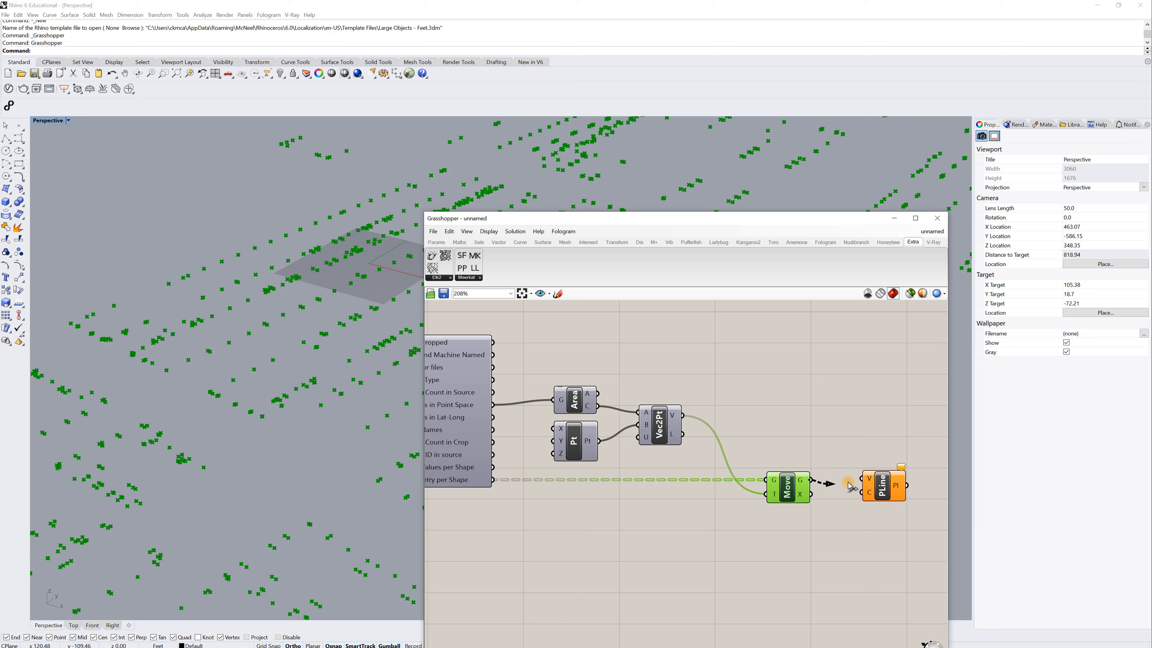
drag(869, 480, 876, 484)
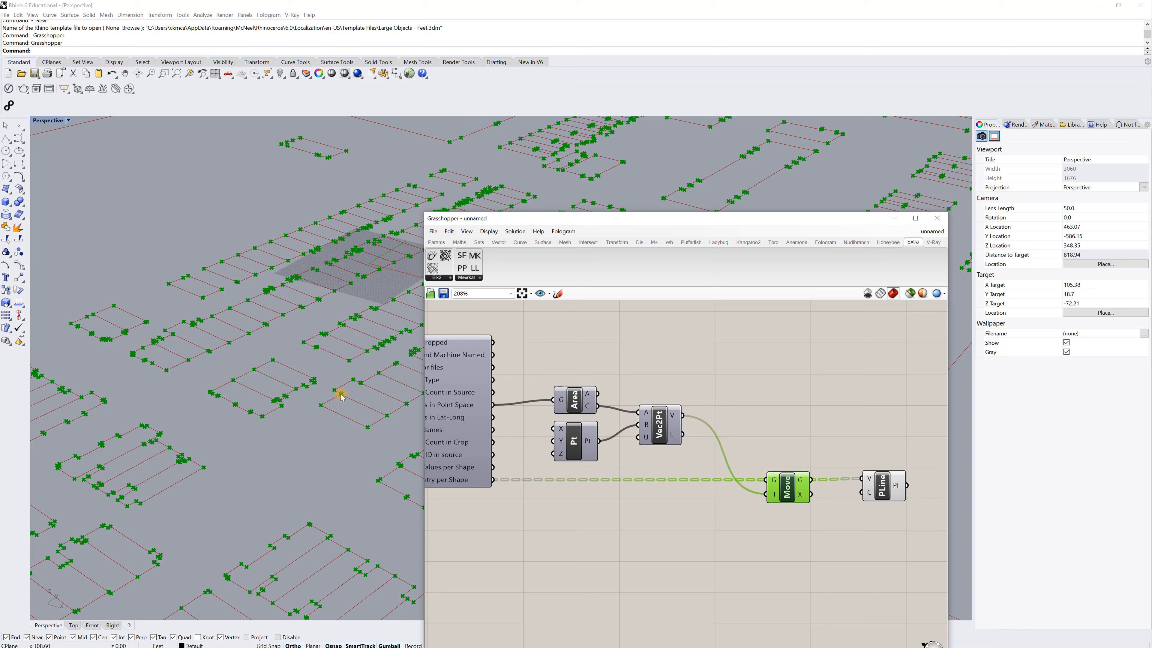
- Set the PLine component's C input to True so that the building outlines close
click(835, 443)
right_click(873, 493)
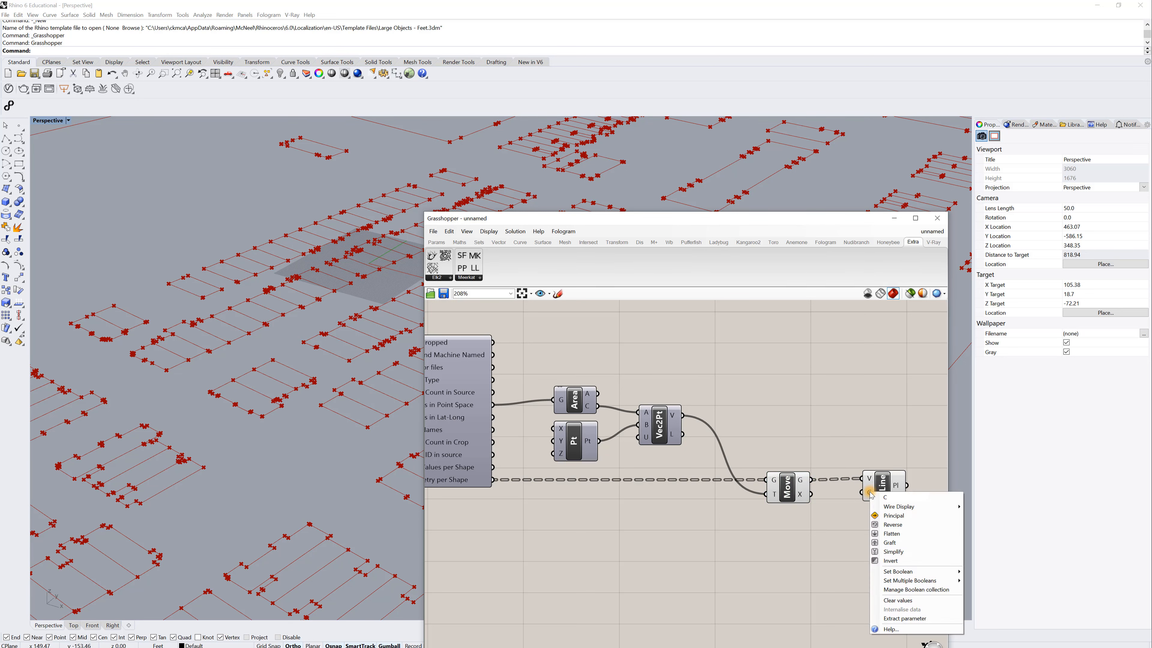
click(873, 492)
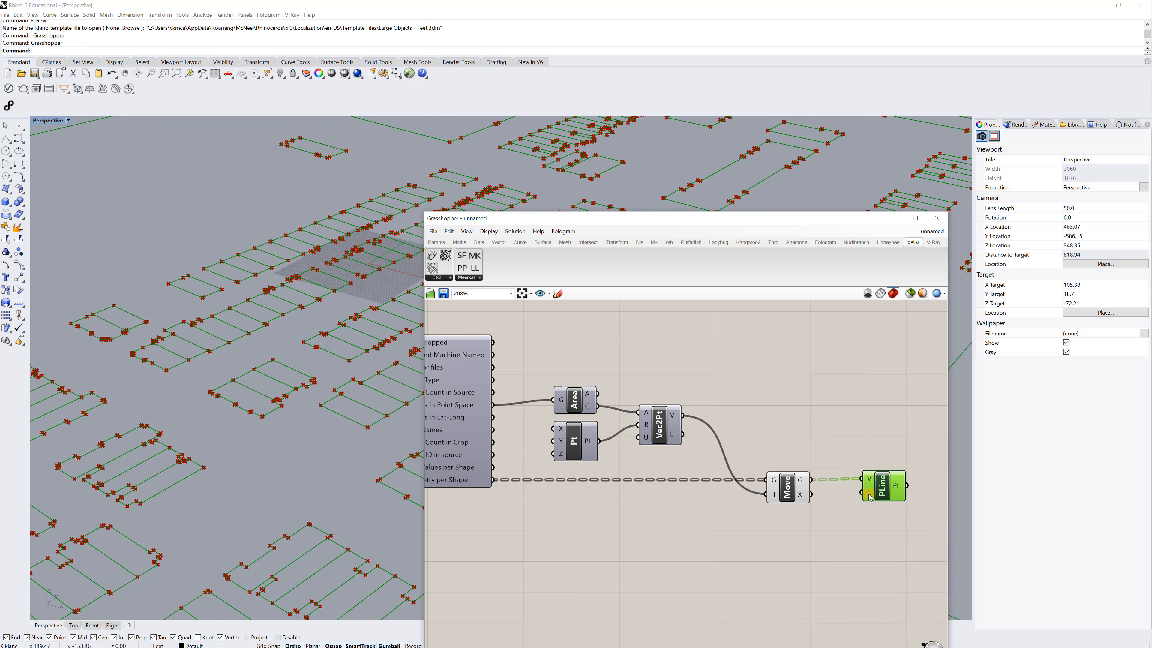
right_click(870, 497)
mouse_move(950, 573)
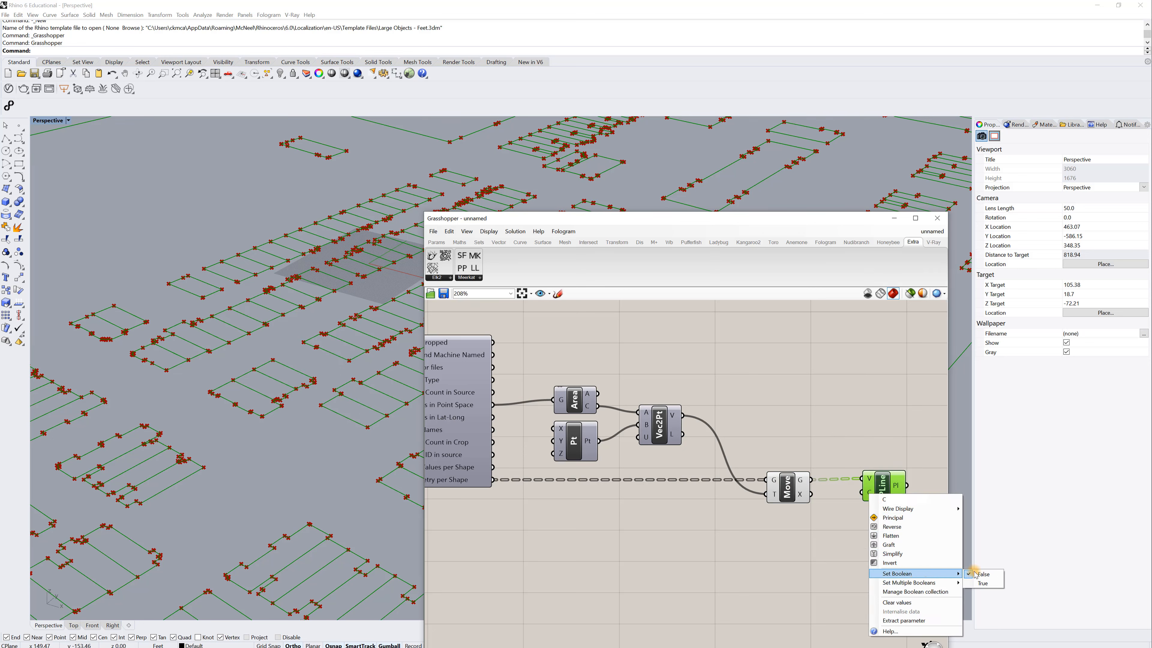
click(984, 584)
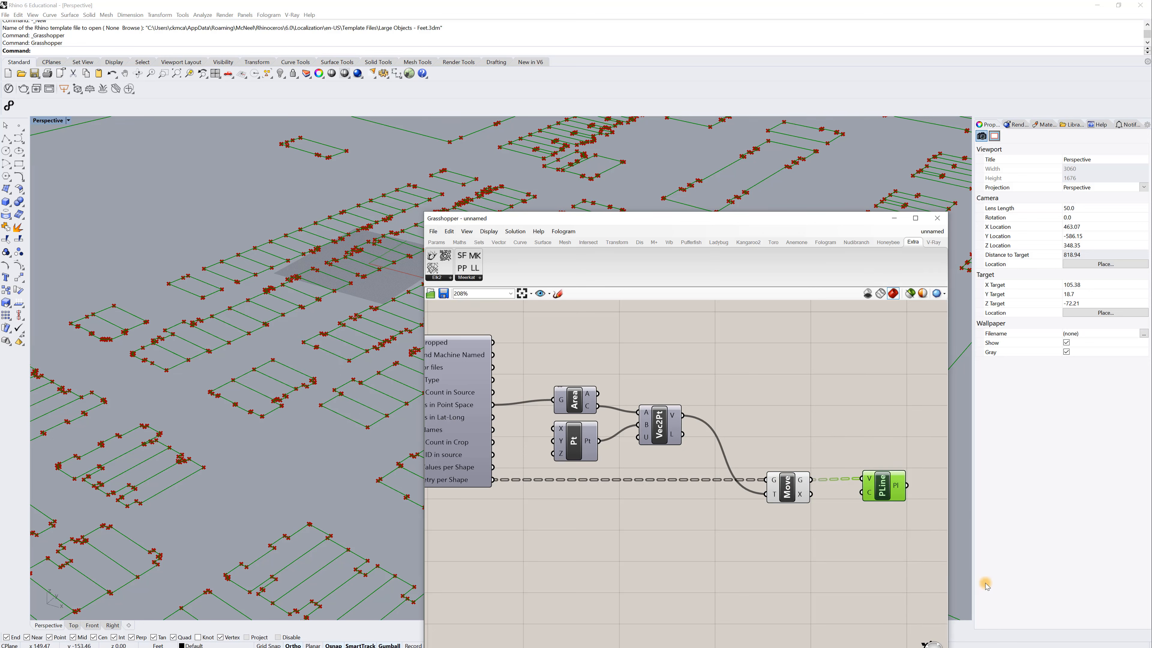
mouse_move(873, 496)
- Turn off the Move component's preview and view the selected PLine outlines across the wider site in the Perspective viewport
drag(812, 531, 708, 421)
right_click(784, 483)
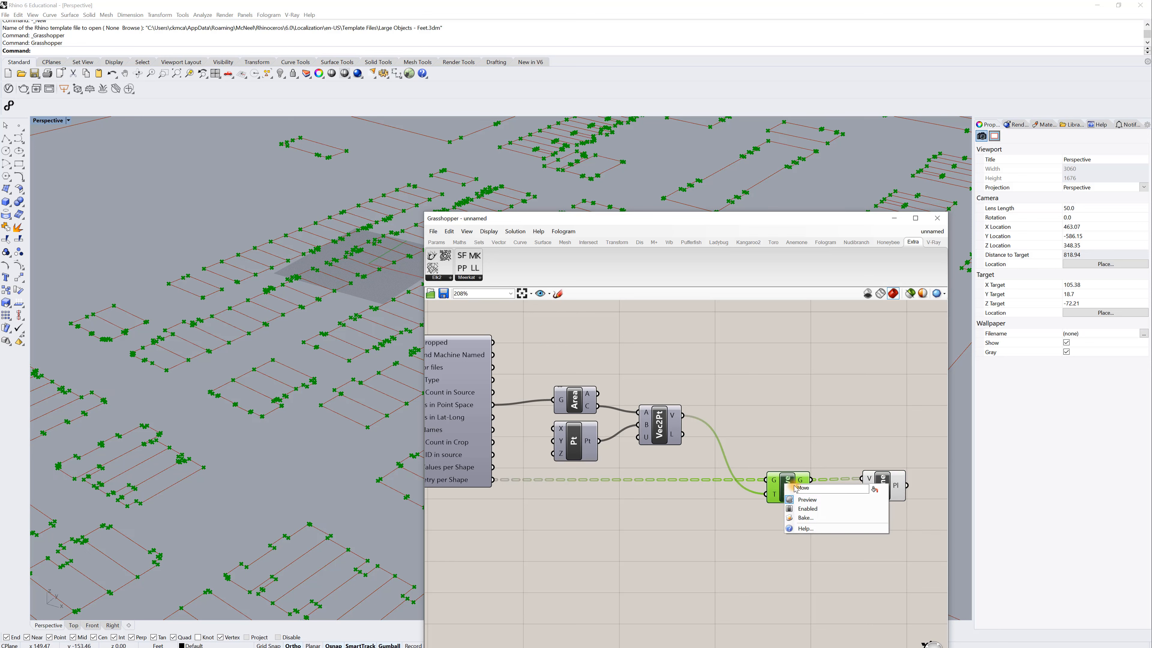
click(783, 444)
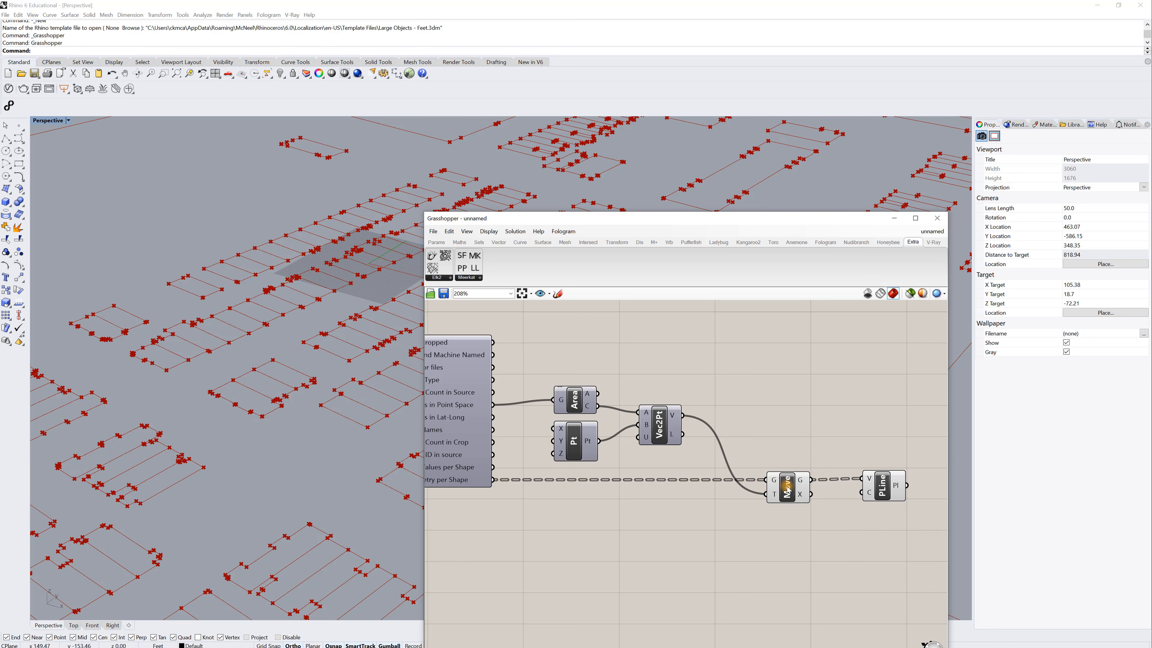
right_click(788, 485)
click(816, 503)
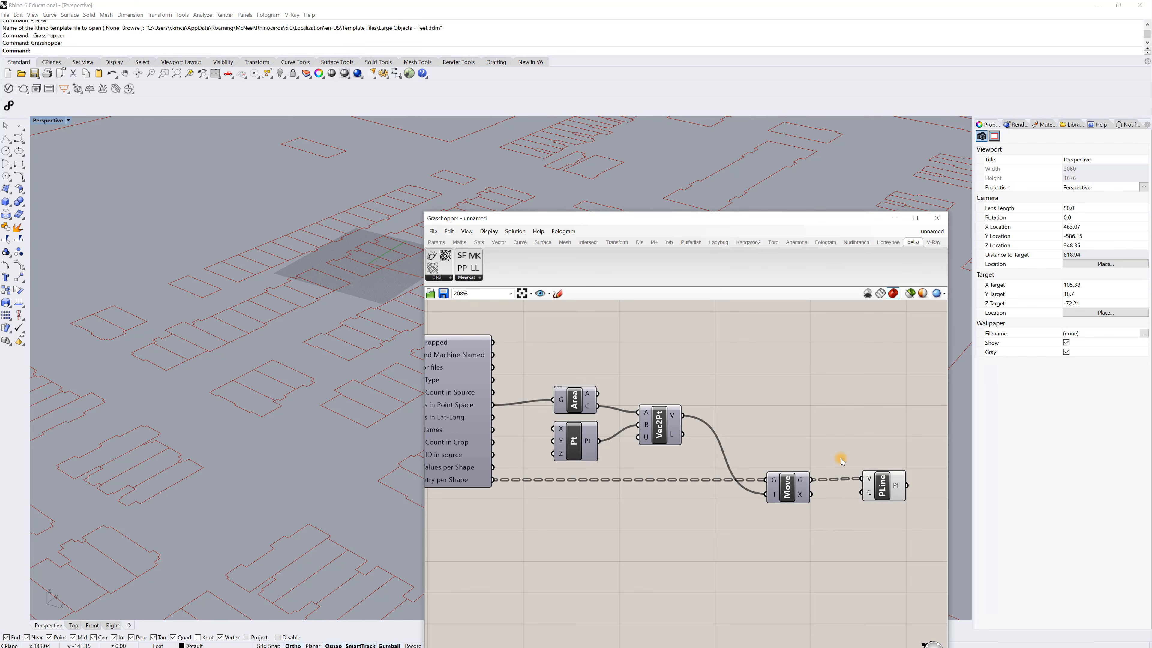
click(889, 489)
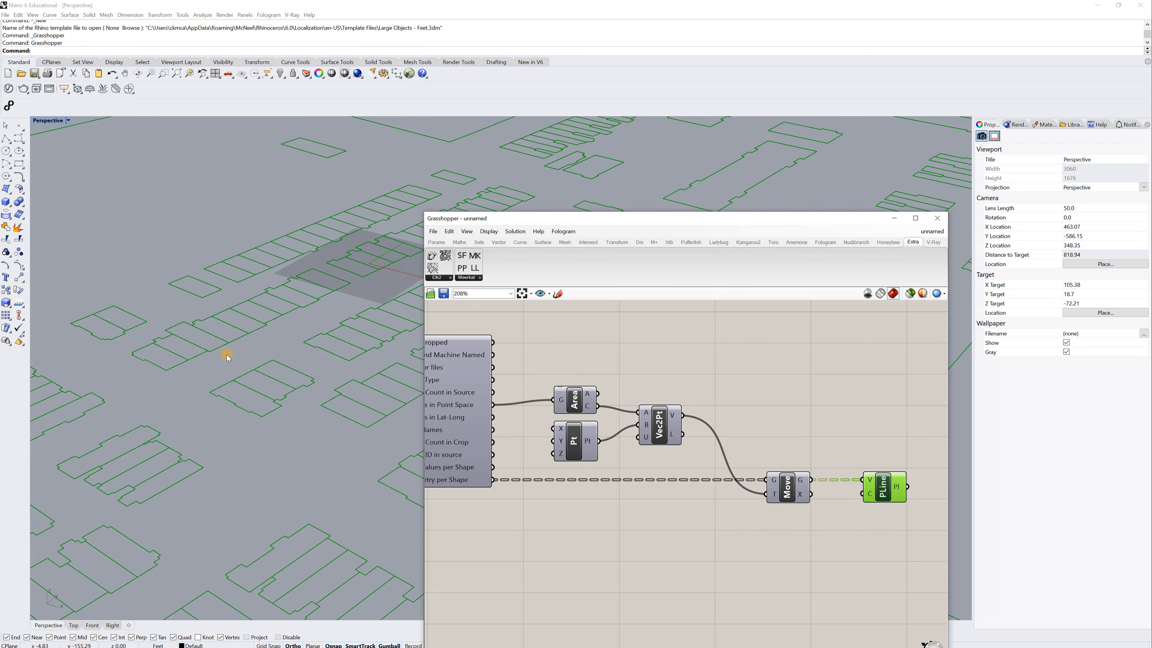
right_drag(229, 307, 257, 342)
scroll(253, 336, down, 18)
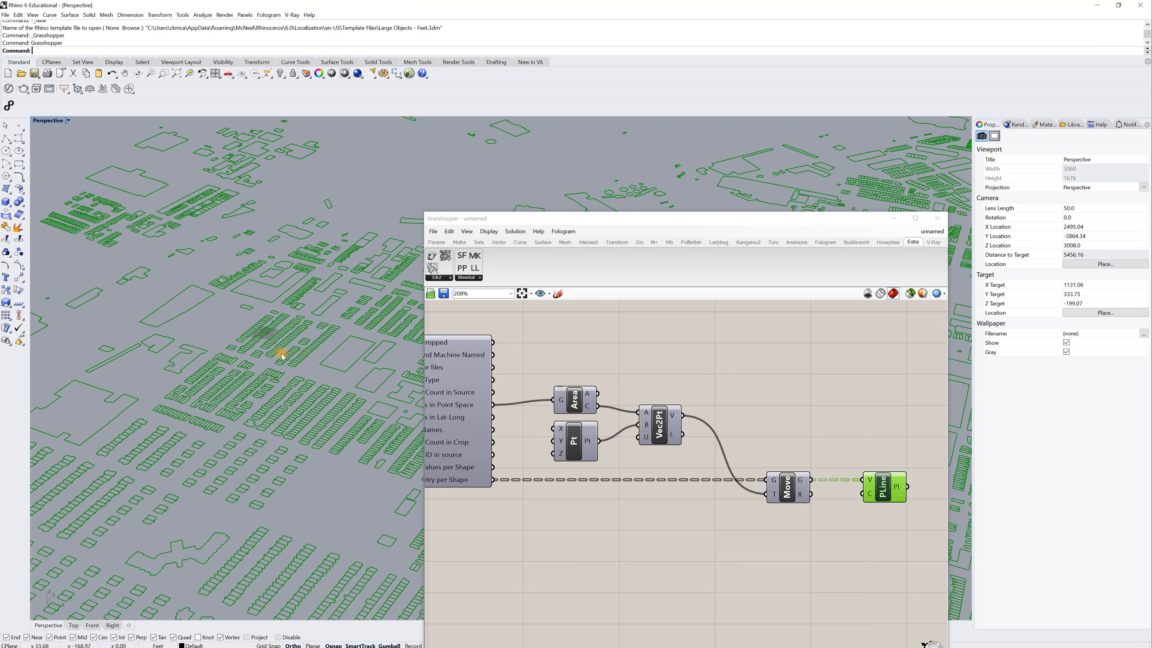
- Place an empty Panel below the Pt component
right_drag(810, 404, 843, 389)
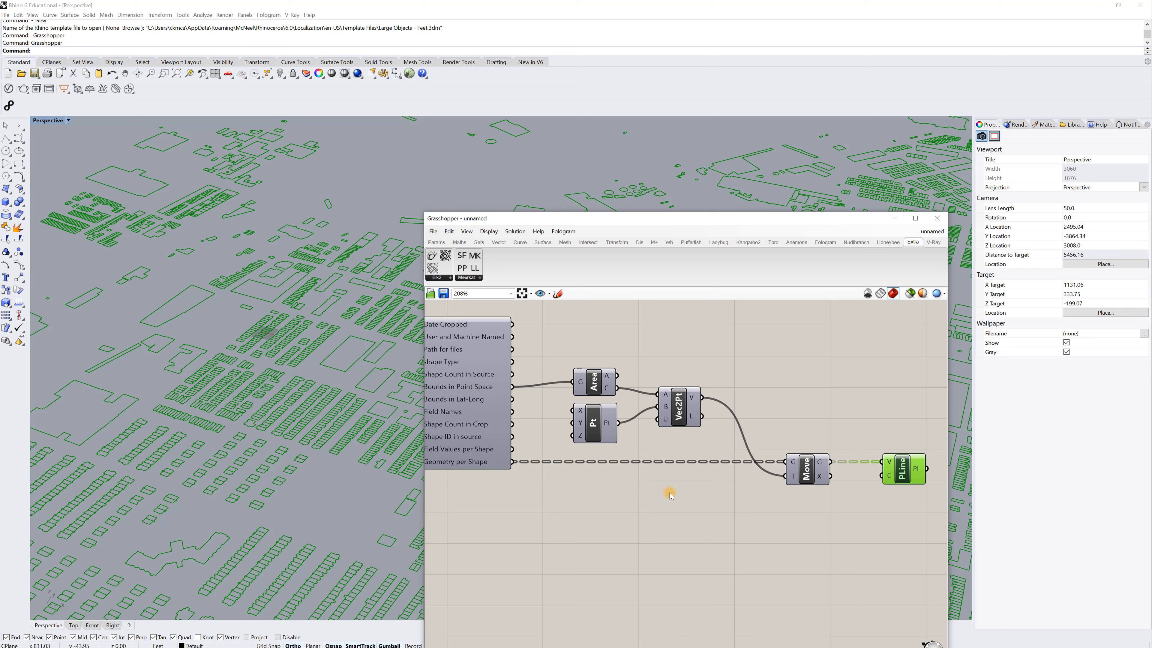
double_click(607, 515)
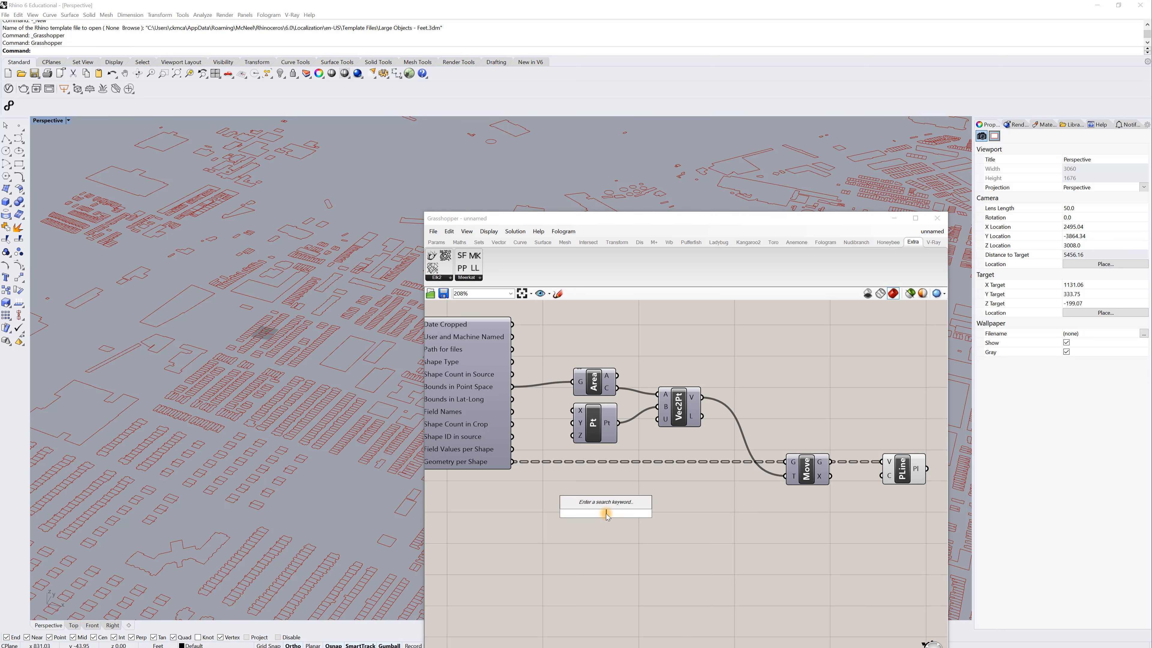
text(")
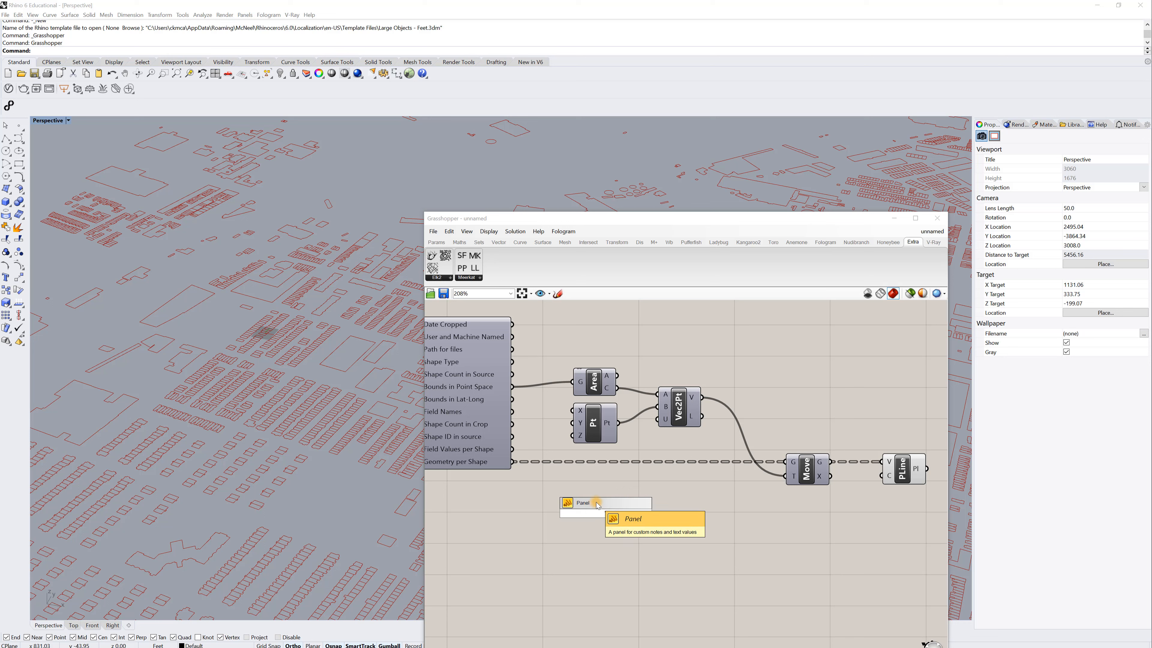
key(Return)
- Connect Parse .mkgis's Field Names output to the Panel, enlarging and repositioning the Panel to show the whole list
right_drag(489, 492, 508, 488)
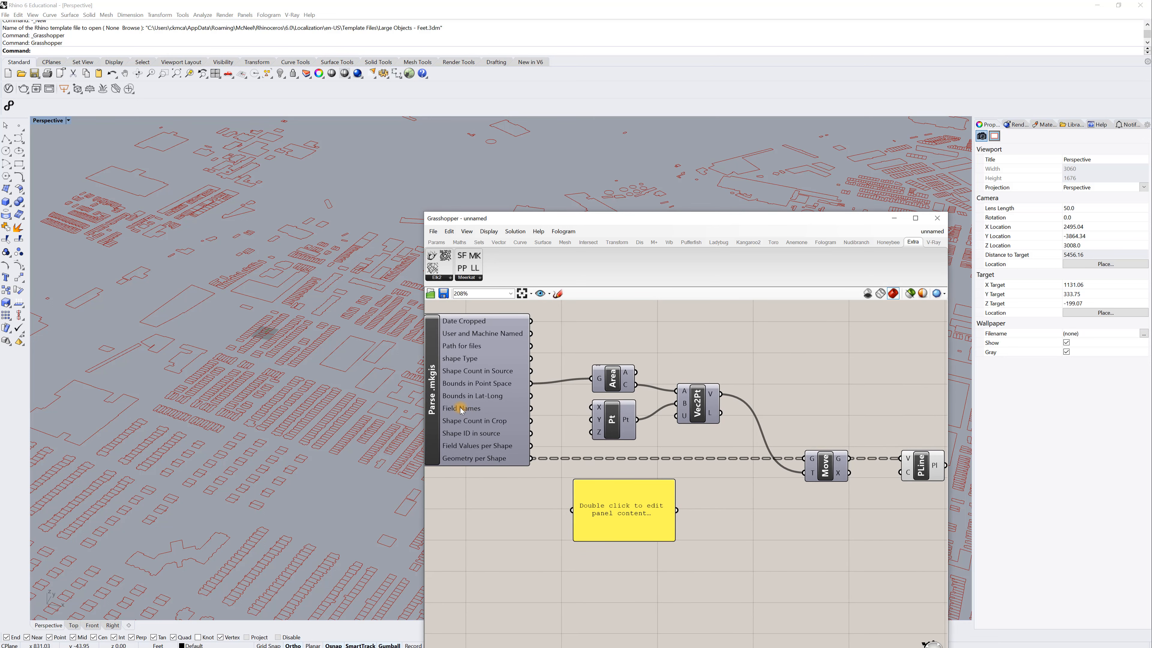
drag(532, 408, 573, 510)
drag(679, 545, 751, 617)
drag(673, 575, 694, 584)
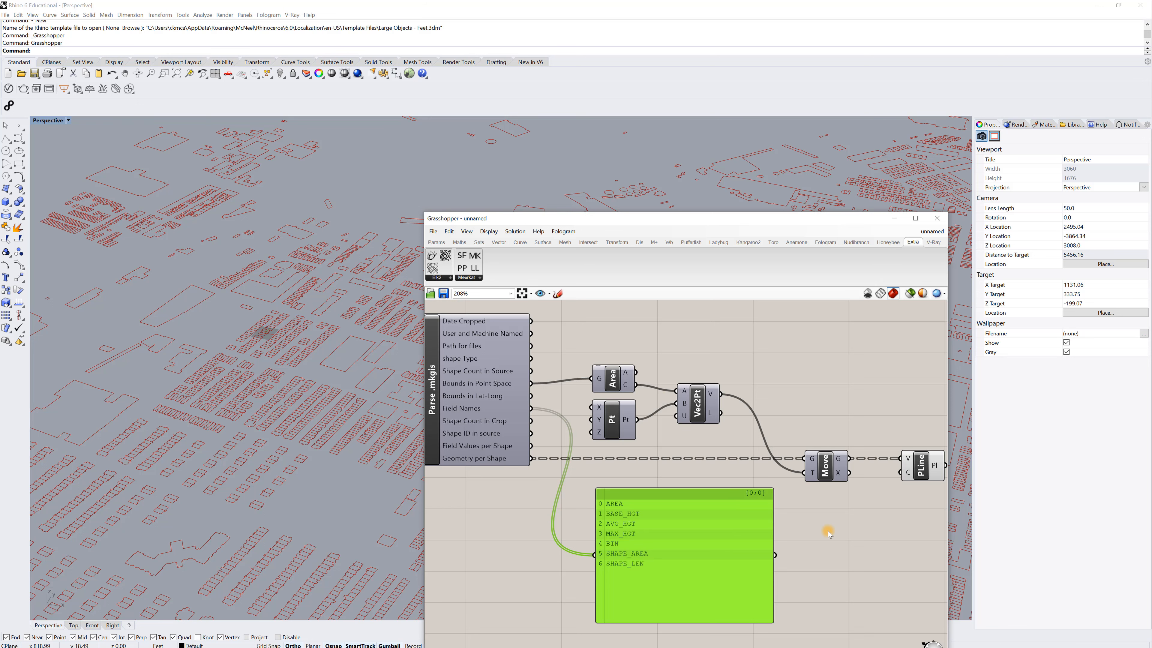
- Add an Extrude component beside PLine and connect PLine's Pl output to its B input
right_drag(828, 533, 813, 479)
right_drag(904, 424, 699, 469)
double_click(791, 441)
text(extru)
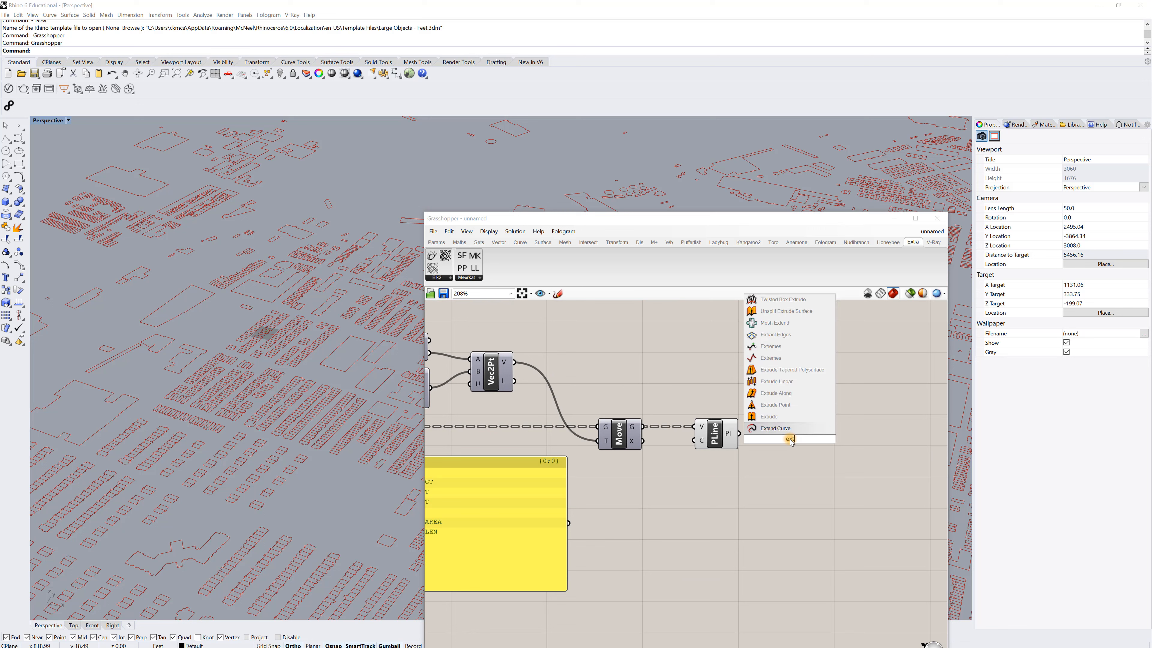
click(786, 422)
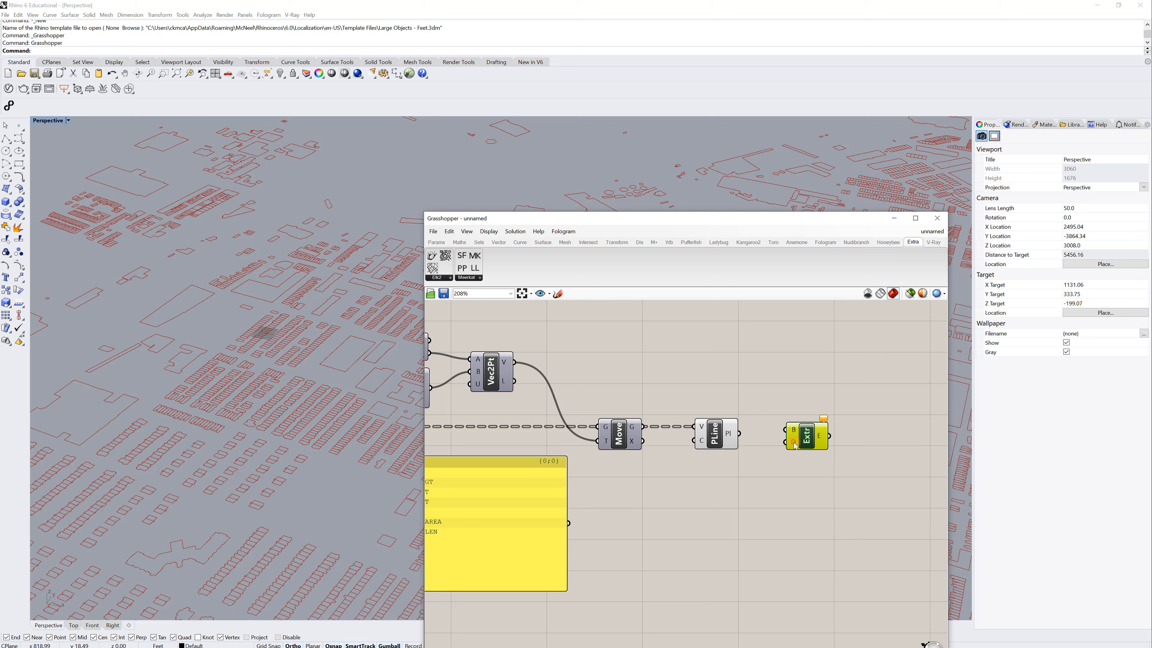
click(722, 437)
drag(740, 433, 789, 434)
click(766, 470)
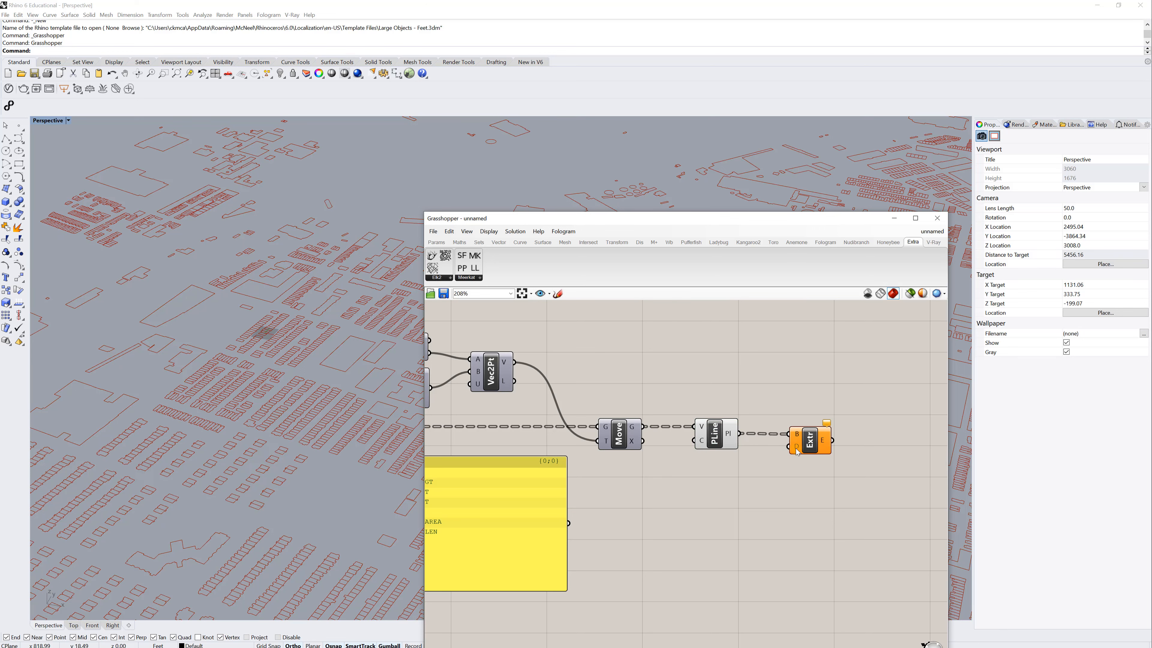
- Add a Unit Z component below PLine and connect its V output to the Extrude component's D input
double_click(736, 484)
text(z)
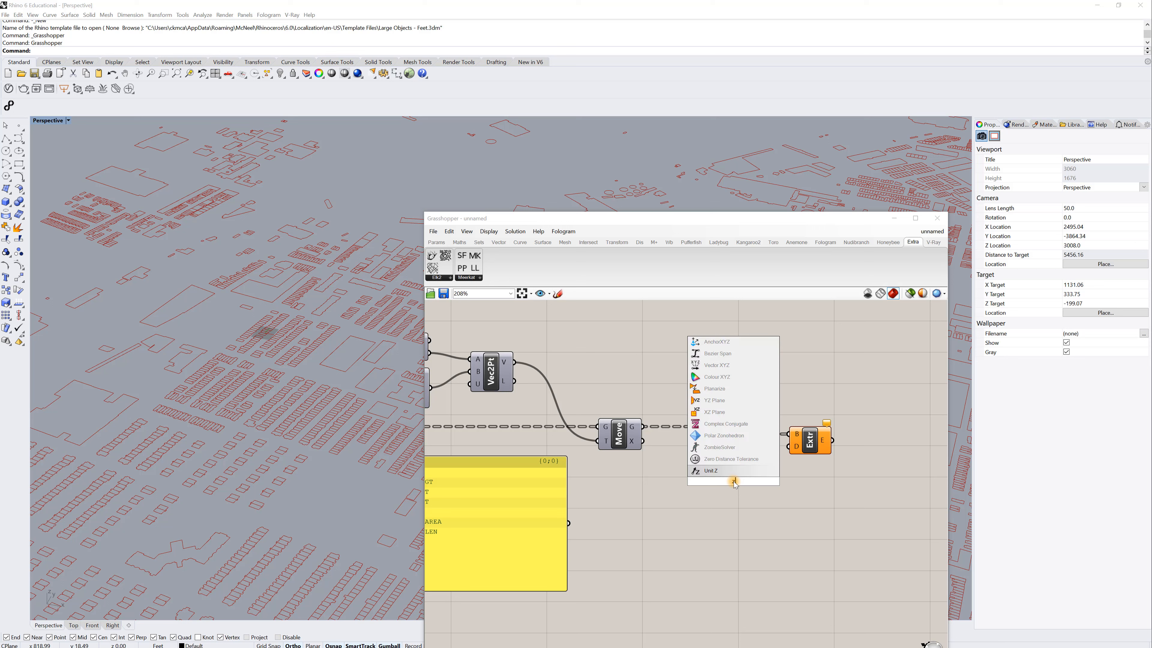
click(716, 471)
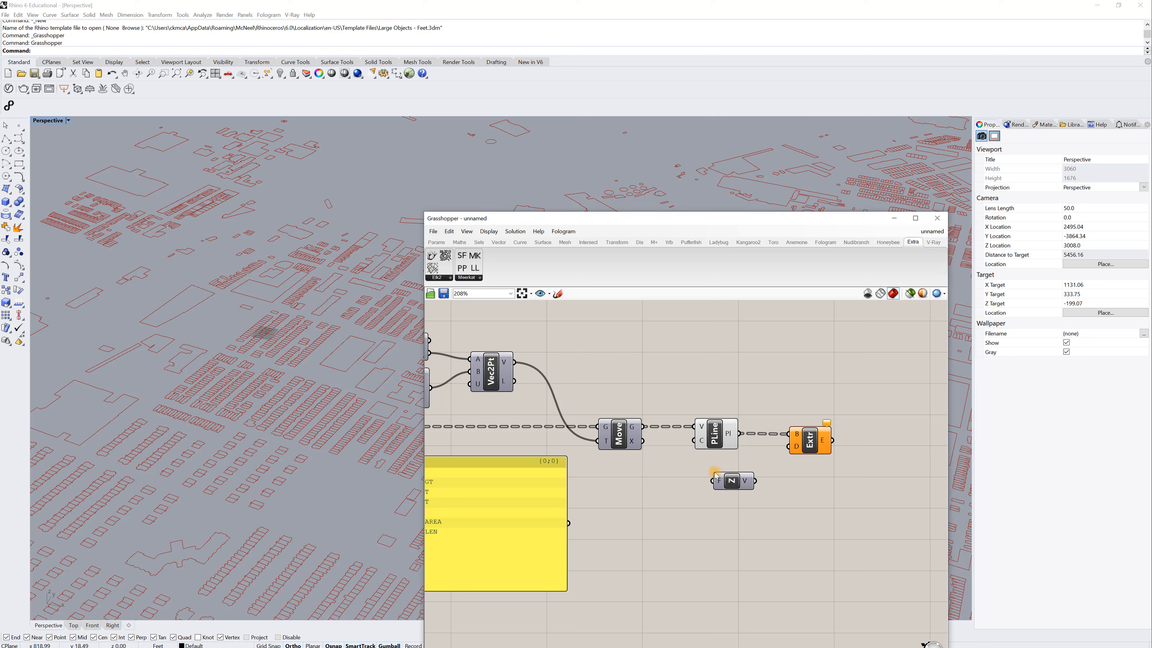
drag(755, 481, 787, 448)
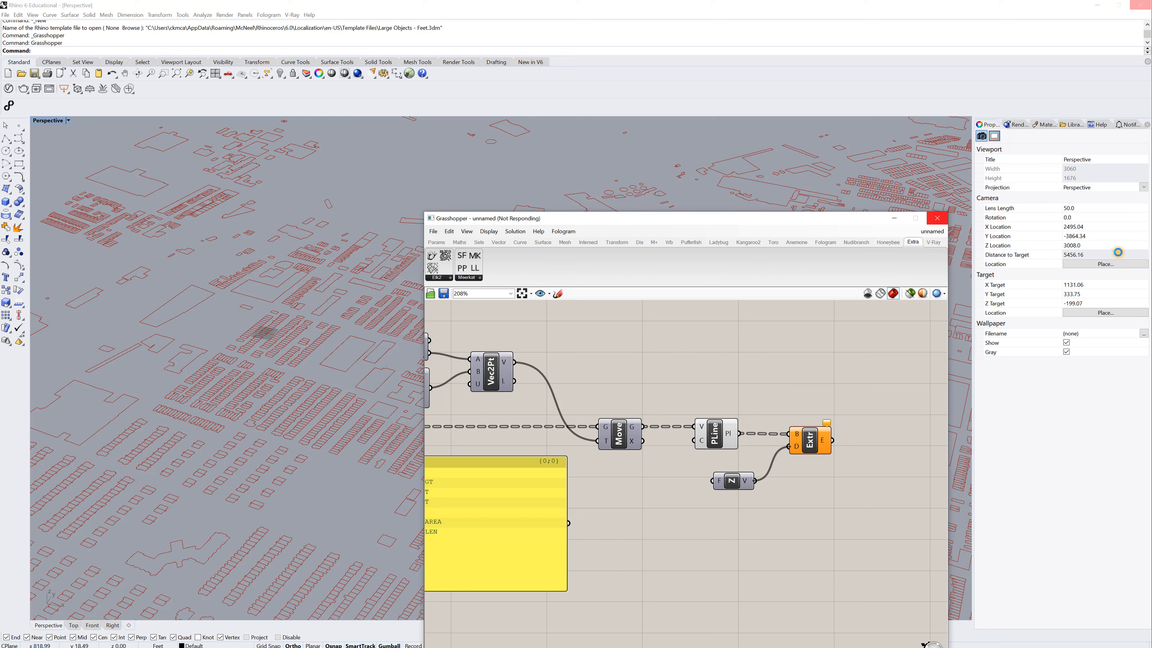
right_drag(731, 383, 769, 366)
scroll(283, 457, up, 8)
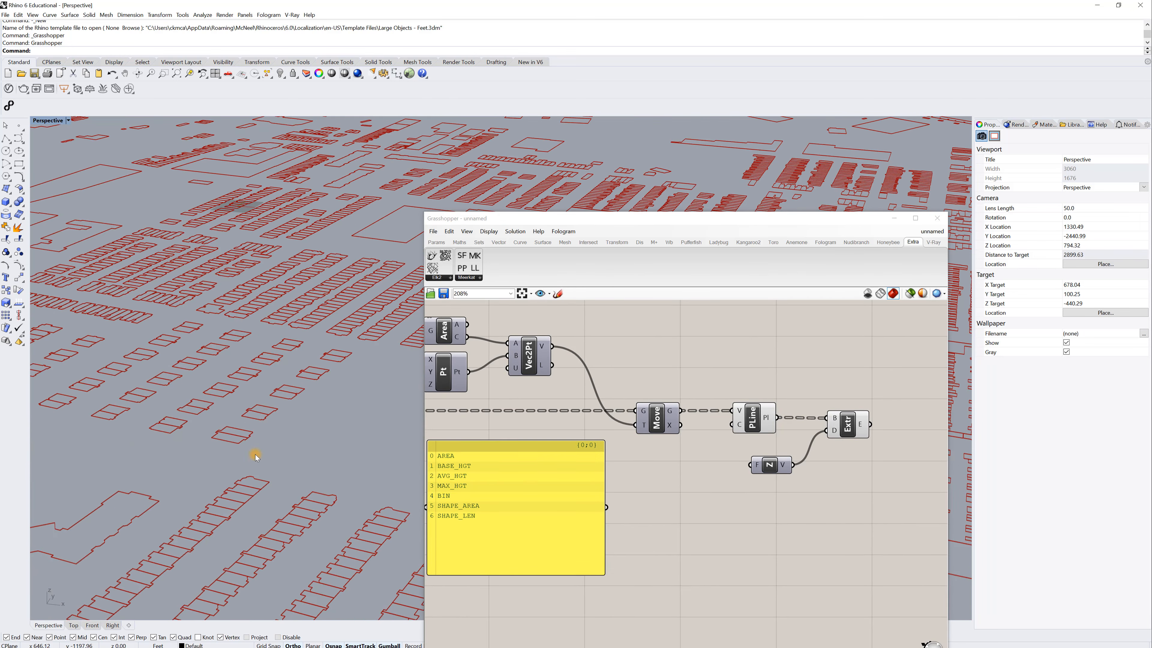
- Move the Unit Z component directly beneath PLine and check its Factor input
drag(774, 471, 756, 460)
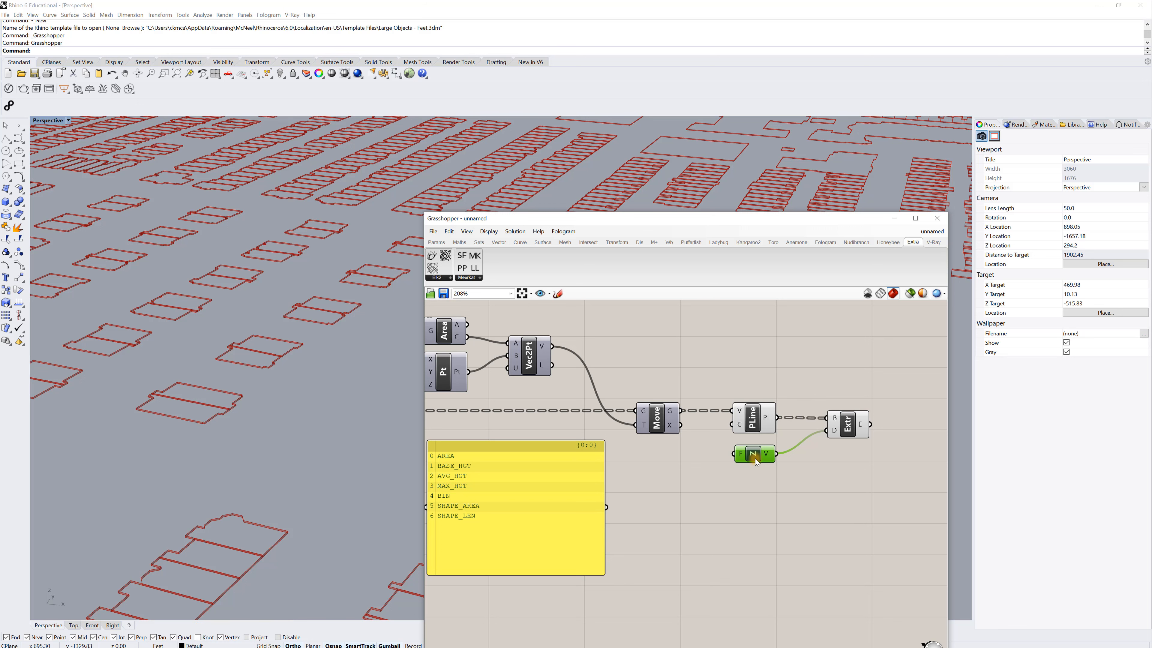
mouse_move(744, 457)
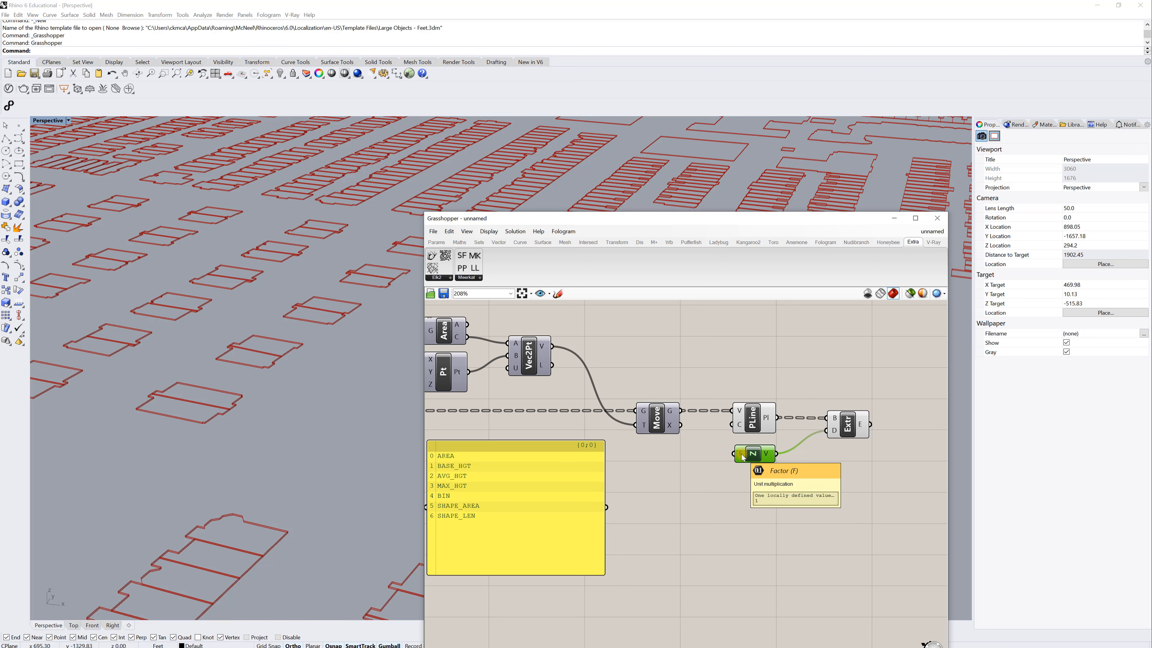
- Duplicate the field-names Panel below the original and feed the copy from Parse .mkgis's Field Values per Shape output
right_drag(696, 517, 822, 492)
scroll(866, 509, down, 1)
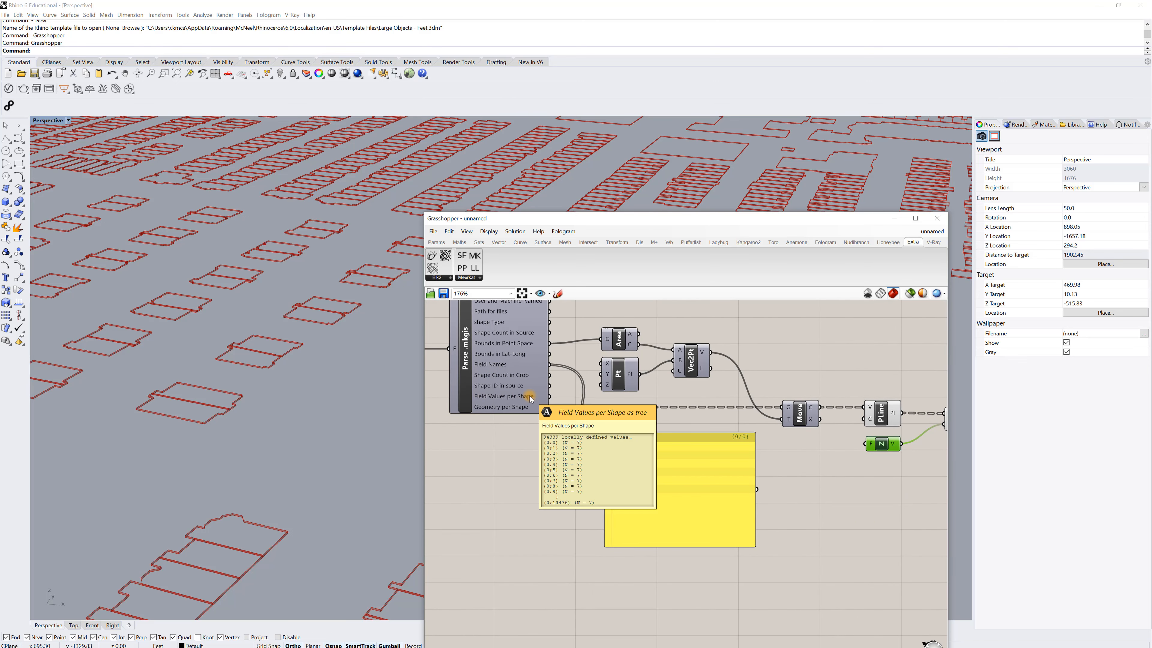
click(662, 516)
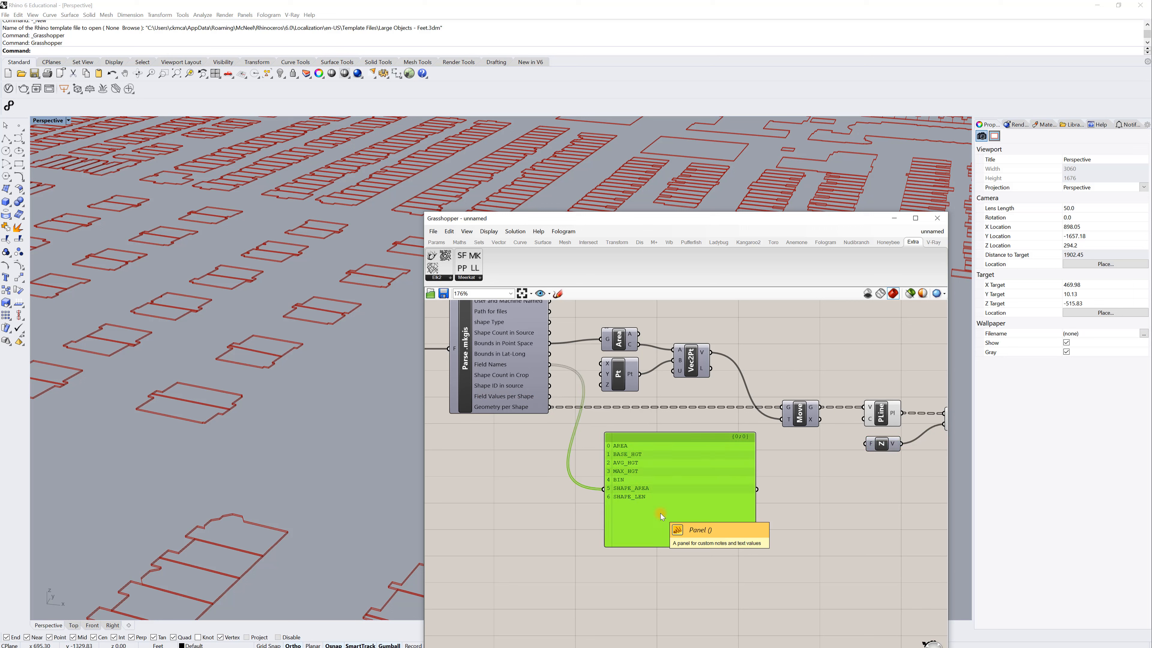
alt+drag(680, 521, 675, 625)
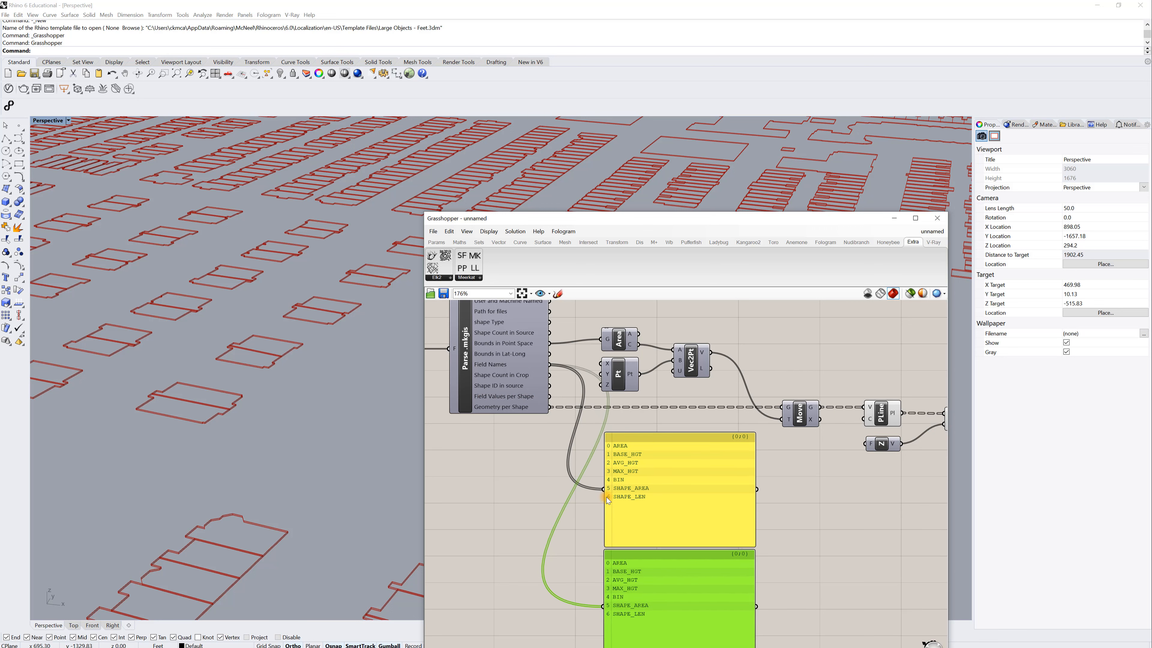
drag(547, 396, 634, 604)
right_drag(831, 556, 822, 532)
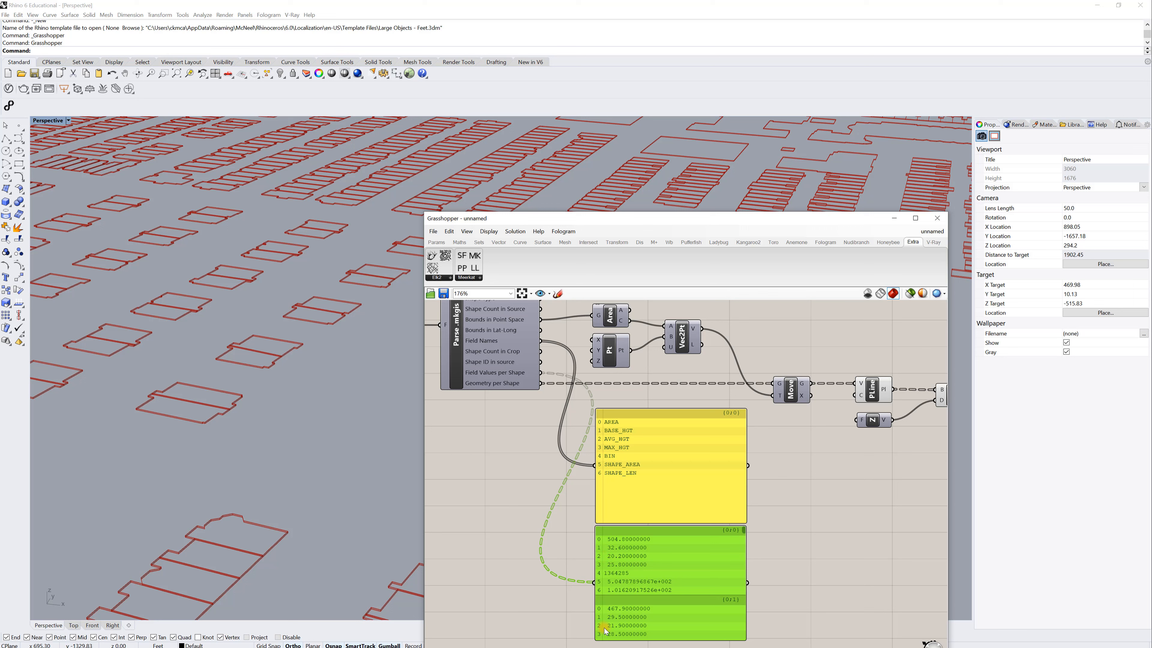
- Add a List Item component beside the field-values Panel and connect the Panel's output to its L input
double_click(829, 534)
text(list item)
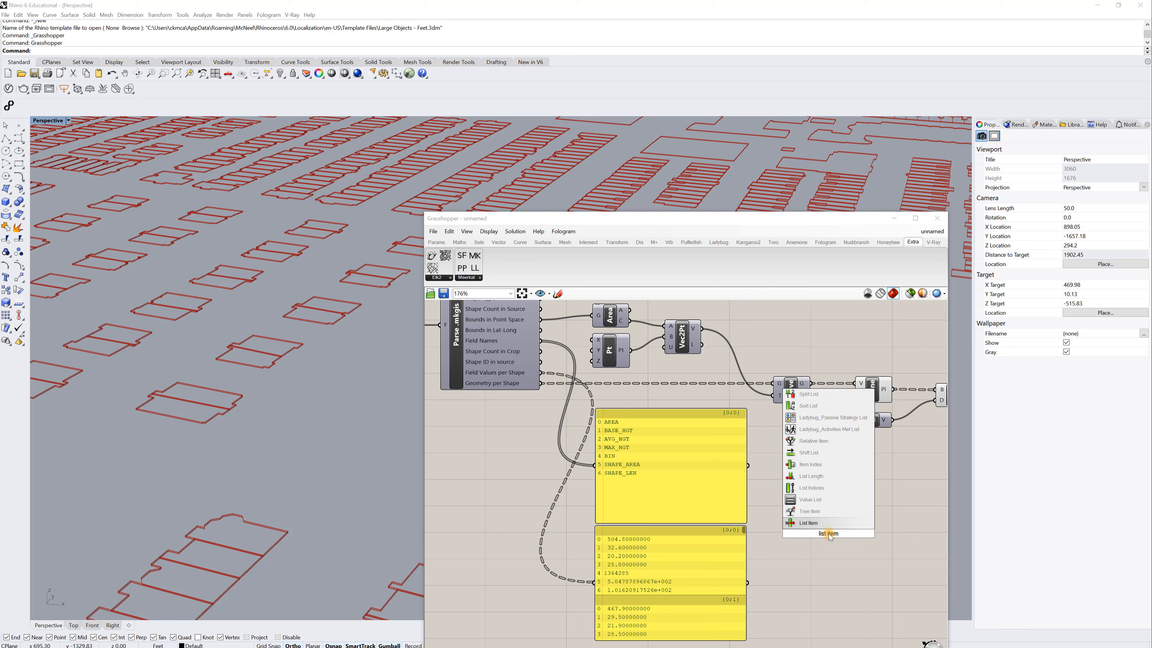
click(801, 524)
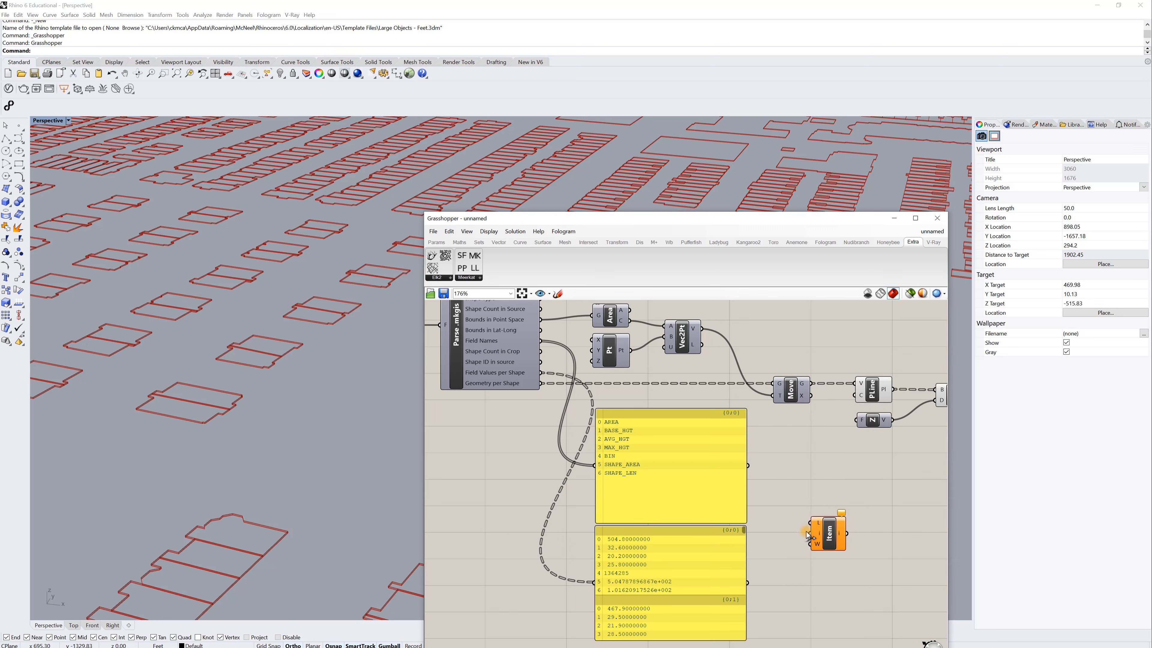
drag(826, 557, 828, 580)
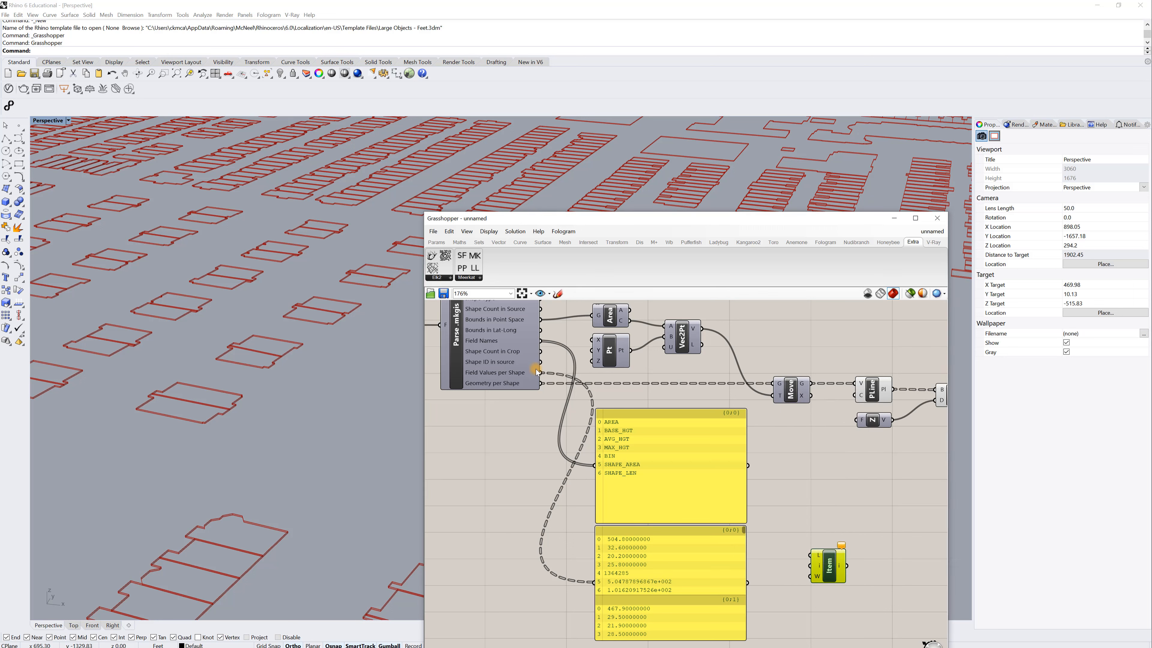
drag(541, 372, 546, 442)
right_drag(756, 572, 717, 533)
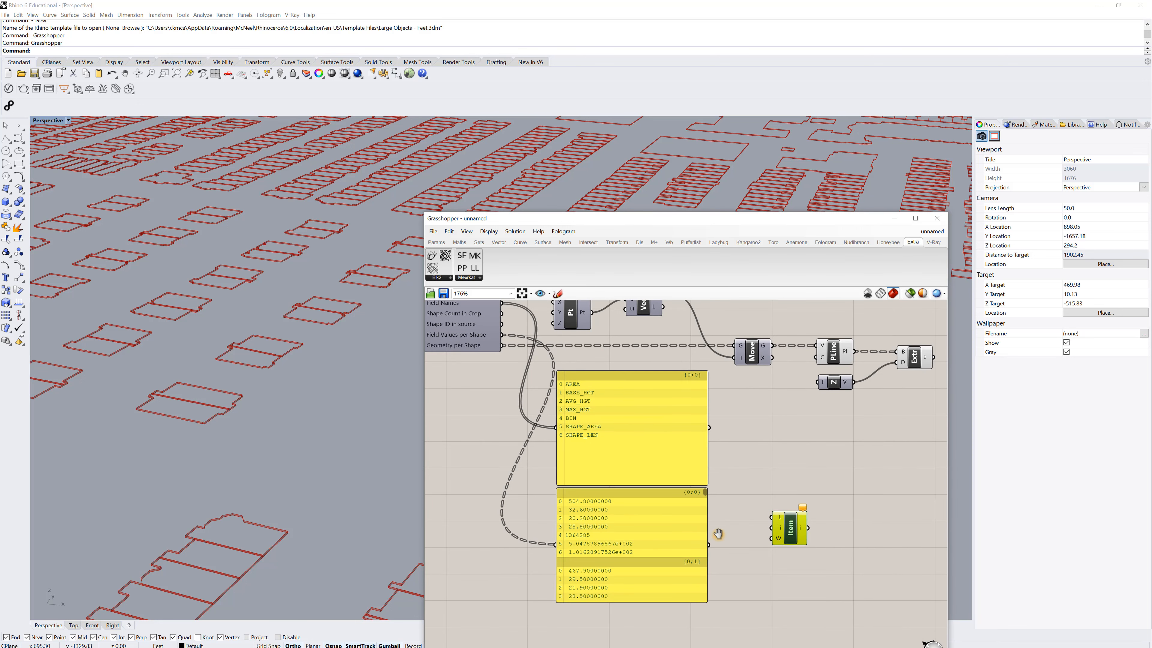
click(579, 528)
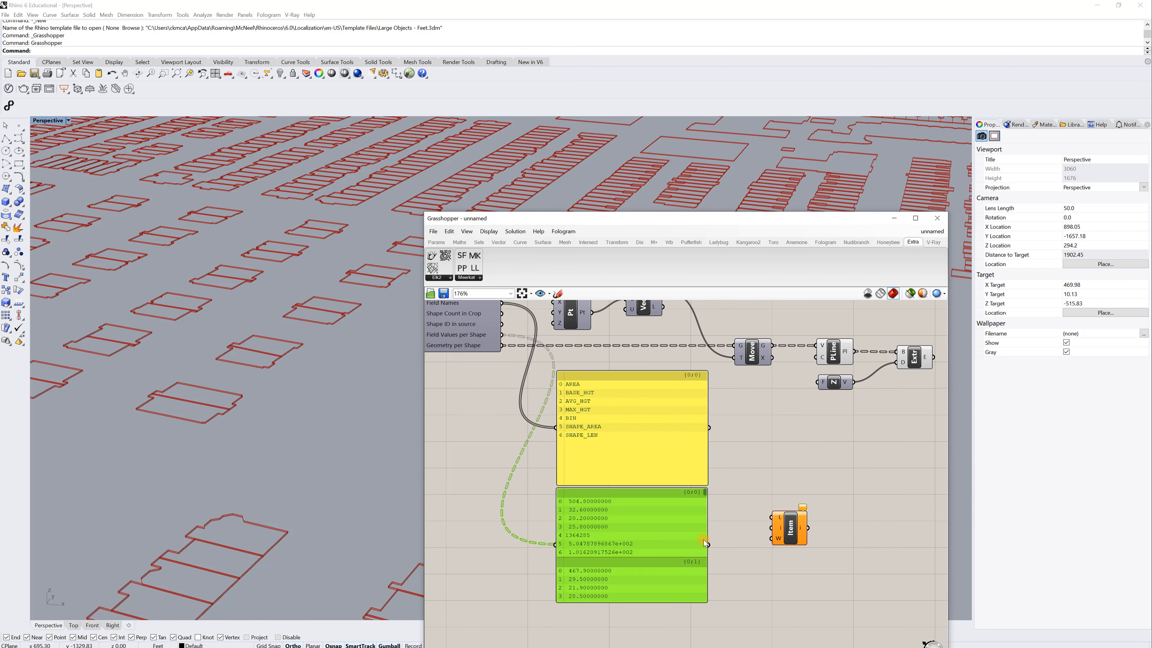
drag(706, 543, 797, 553)
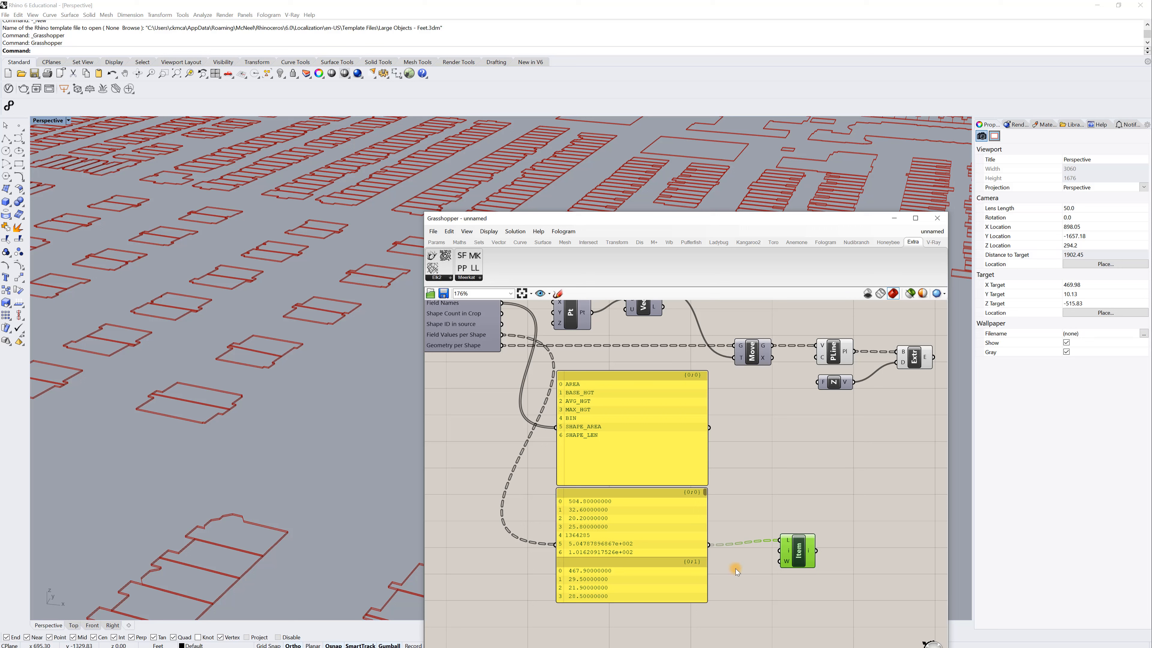
- Set List Item's index input to the integer 2 to pick out AVG_HGT
right_click(791, 554)
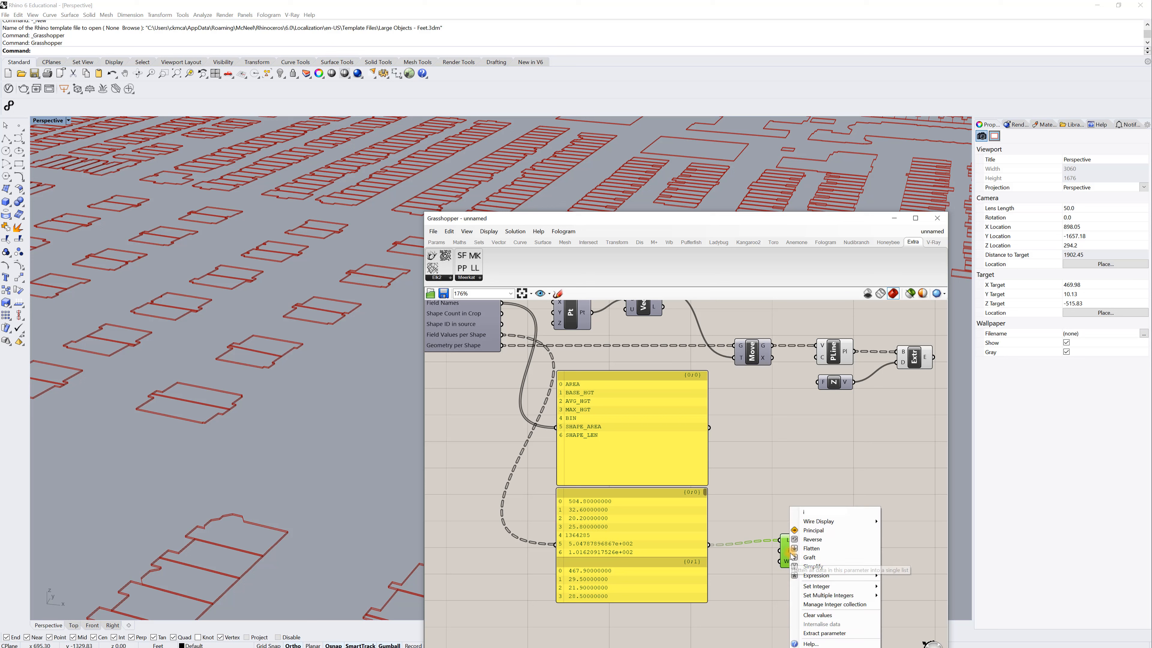
mouse_move(861, 586)
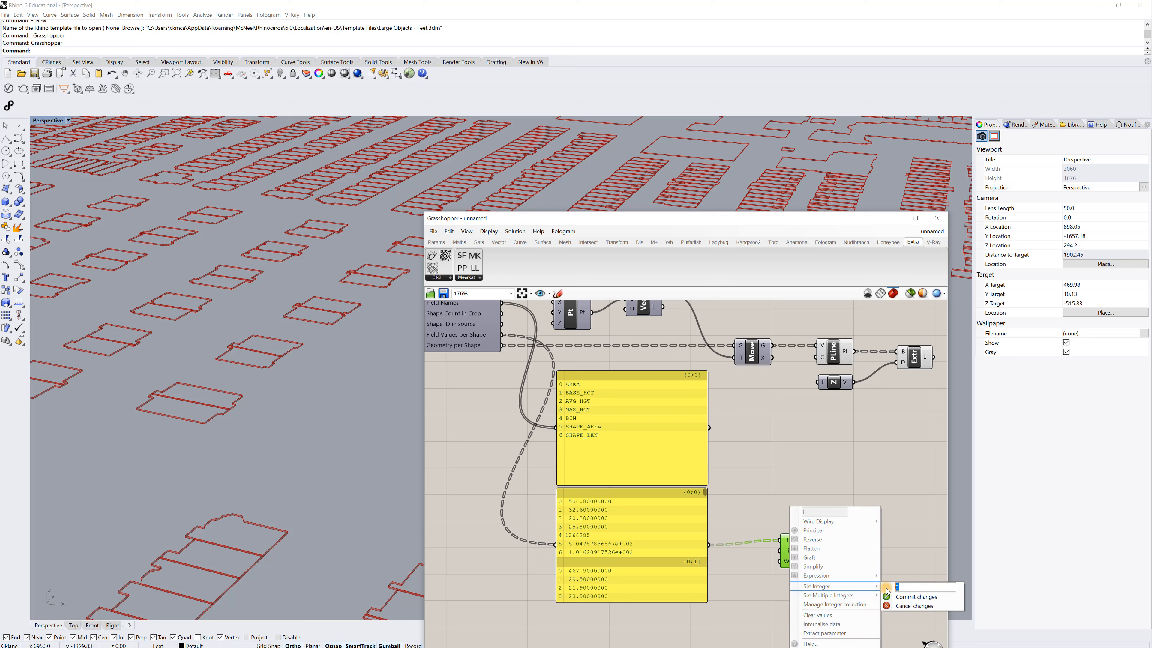
click(913, 598)
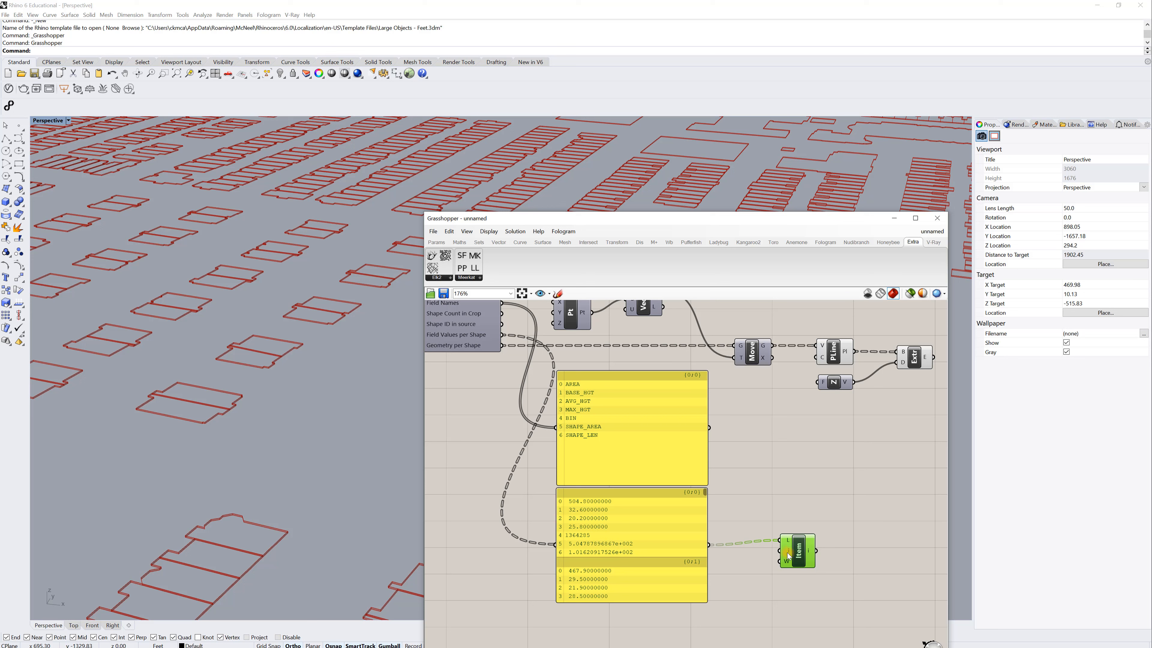
- Place a copy of the field-values Panel beyond List Item and feed it from List Item's output
click(662, 527)
alt+drag(638, 531, 899, 529)
mouse_move(822, 554)
mouse_down()
mouse_move(867, 548)
mouse_move(806, 560)
mouse_up()
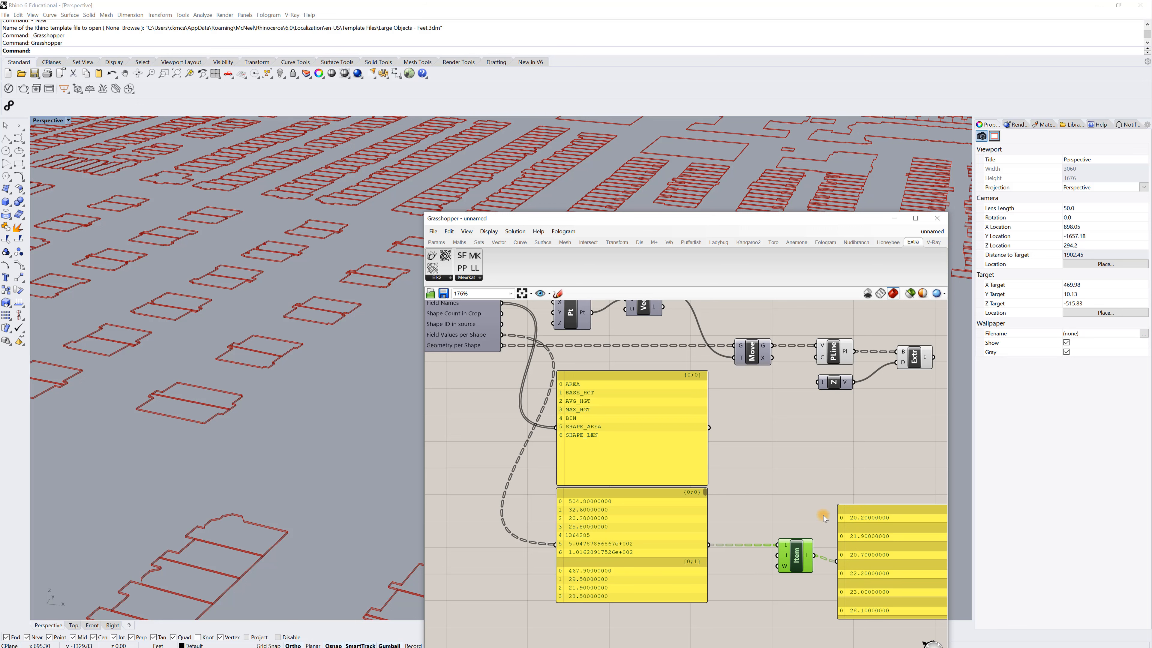
right_drag(824, 517, 717, 497)
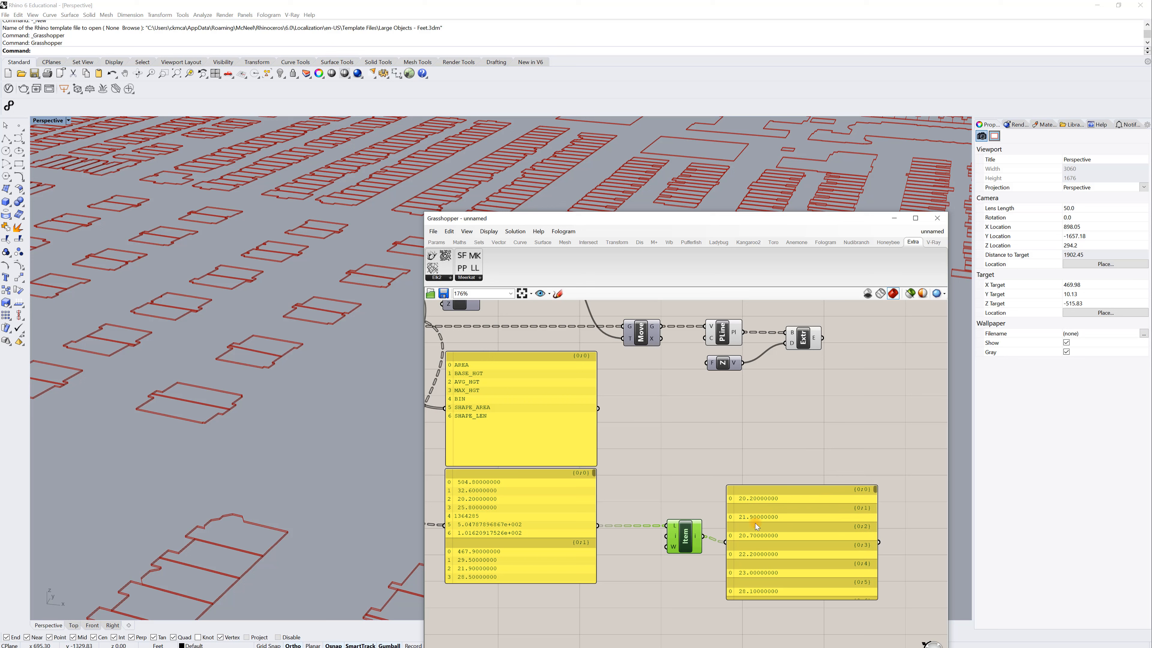
- Connect List Item's output to Unit Z's F input and check the extruded buildings in the perspective view
drag(705, 541, 711, 364)
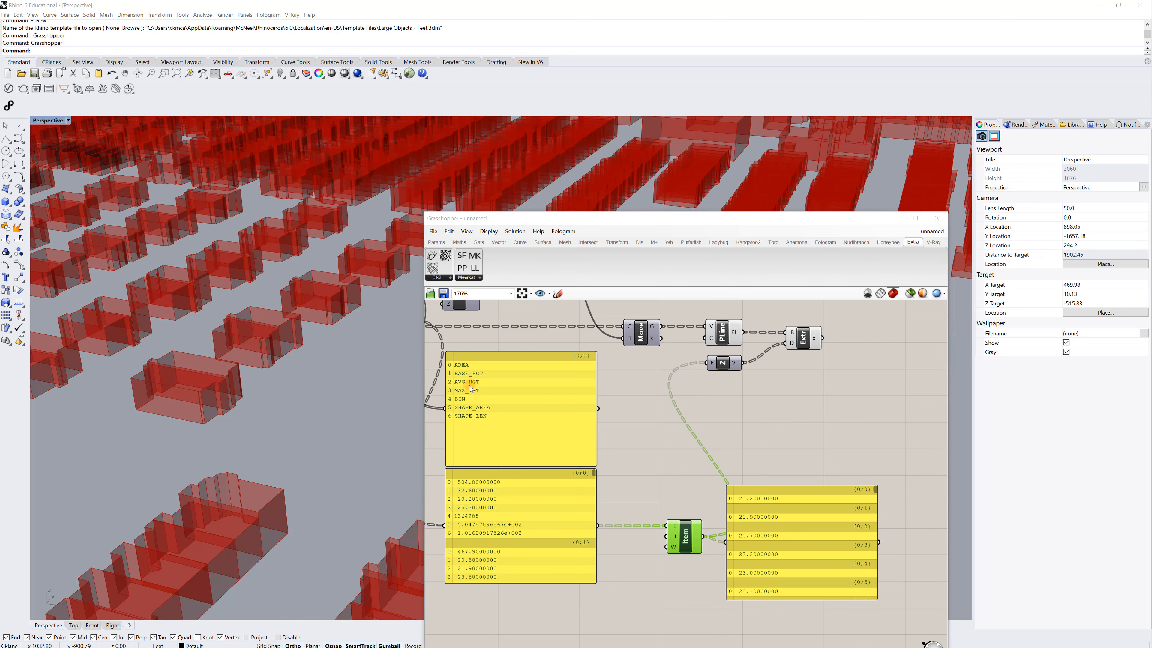
right_drag(283, 443, 231, 476)
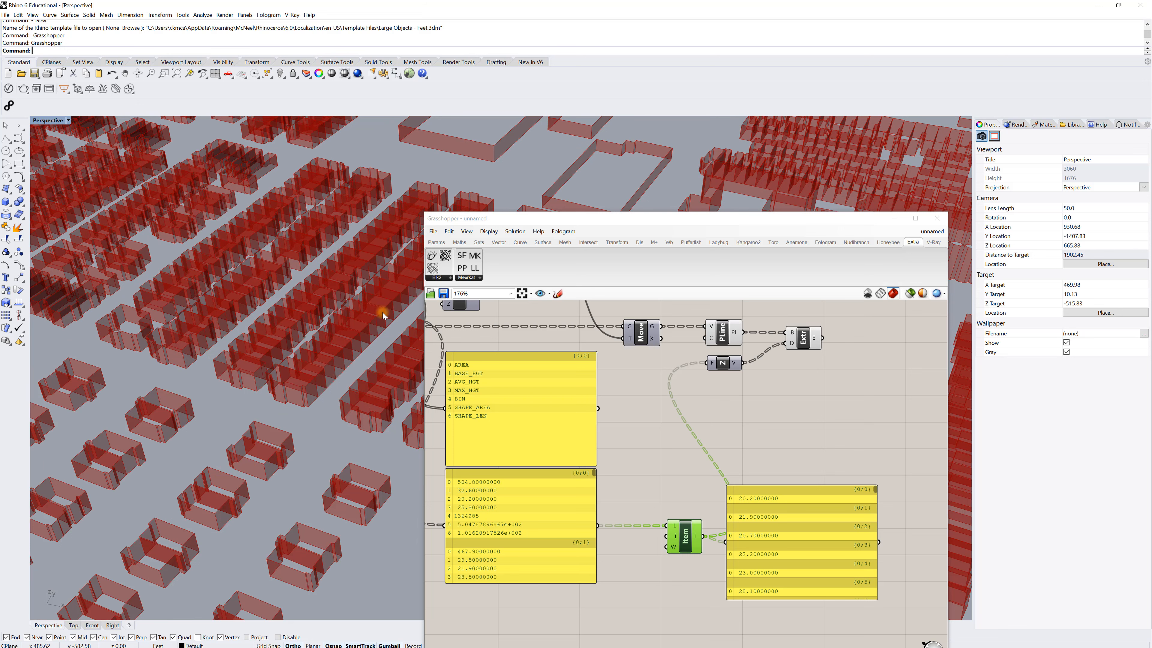
click(804, 338)
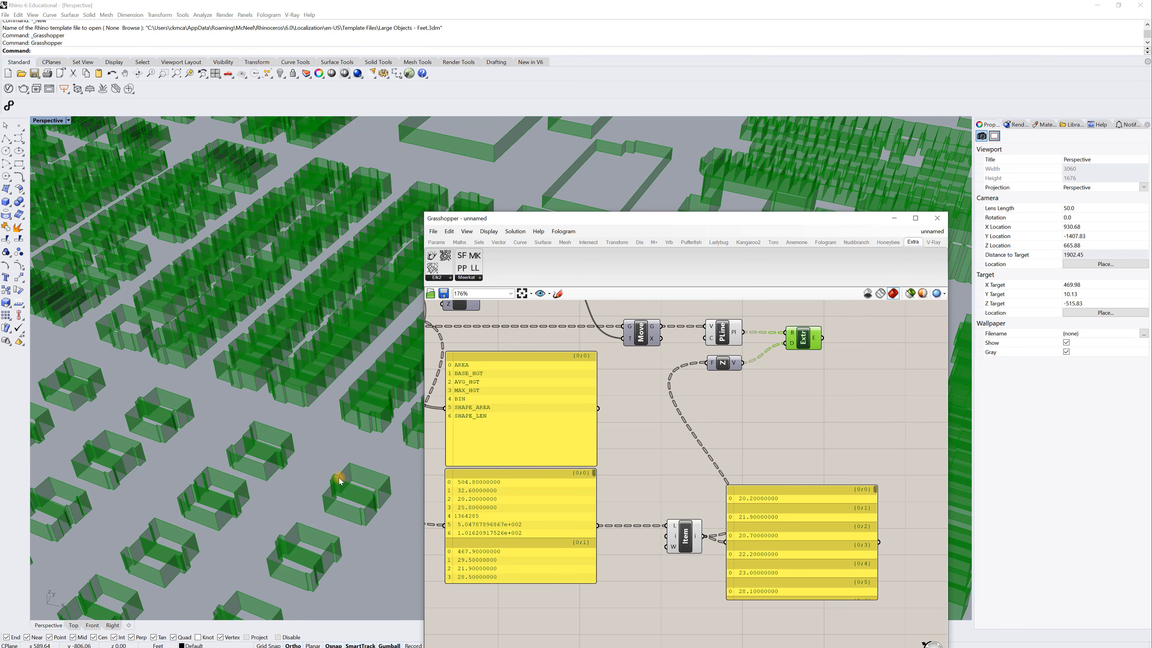
- Add a Cap Holes component beside Extrude and connect Extrude's E output to its B input
double_click(870, 349)
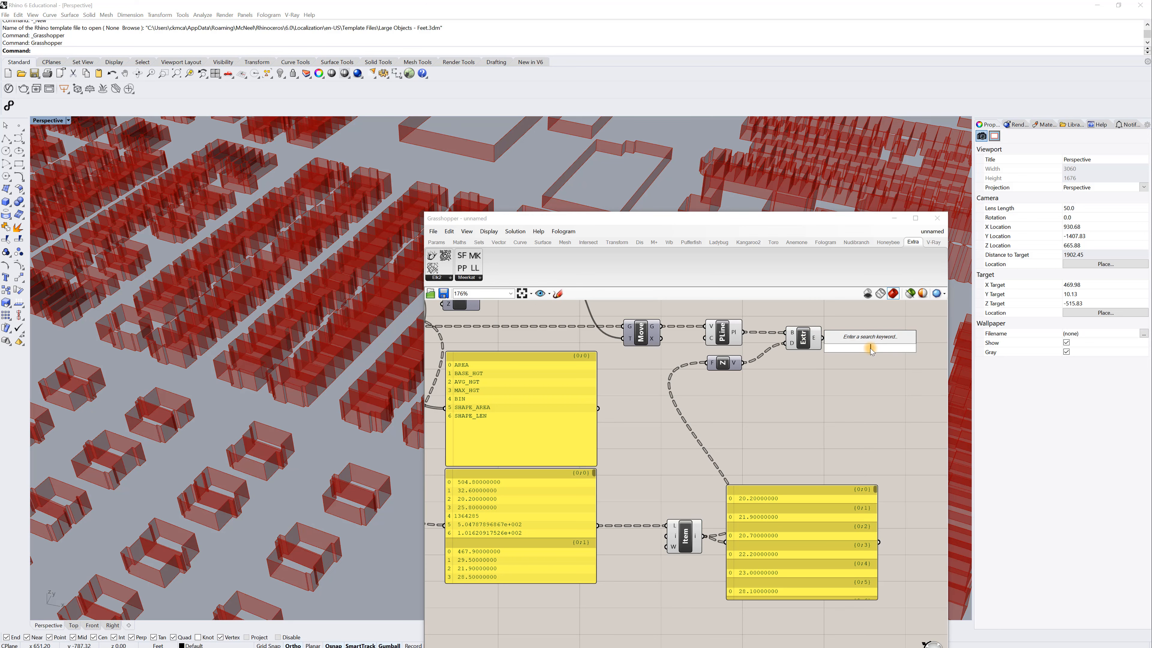
text(cap)
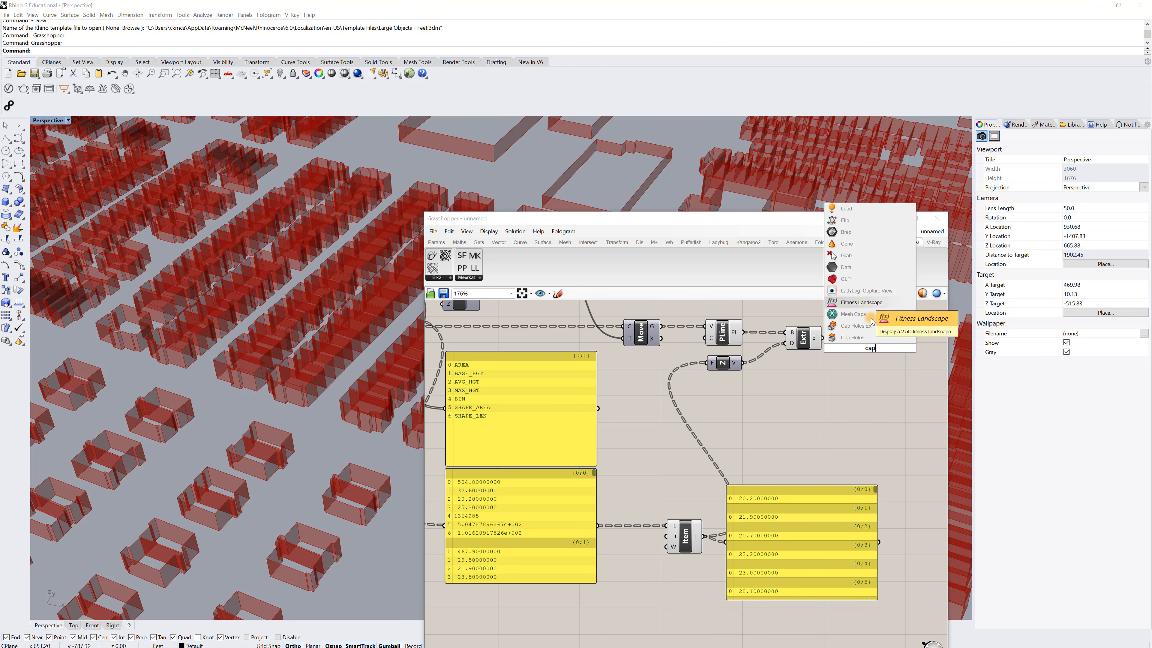
click(871, 343)
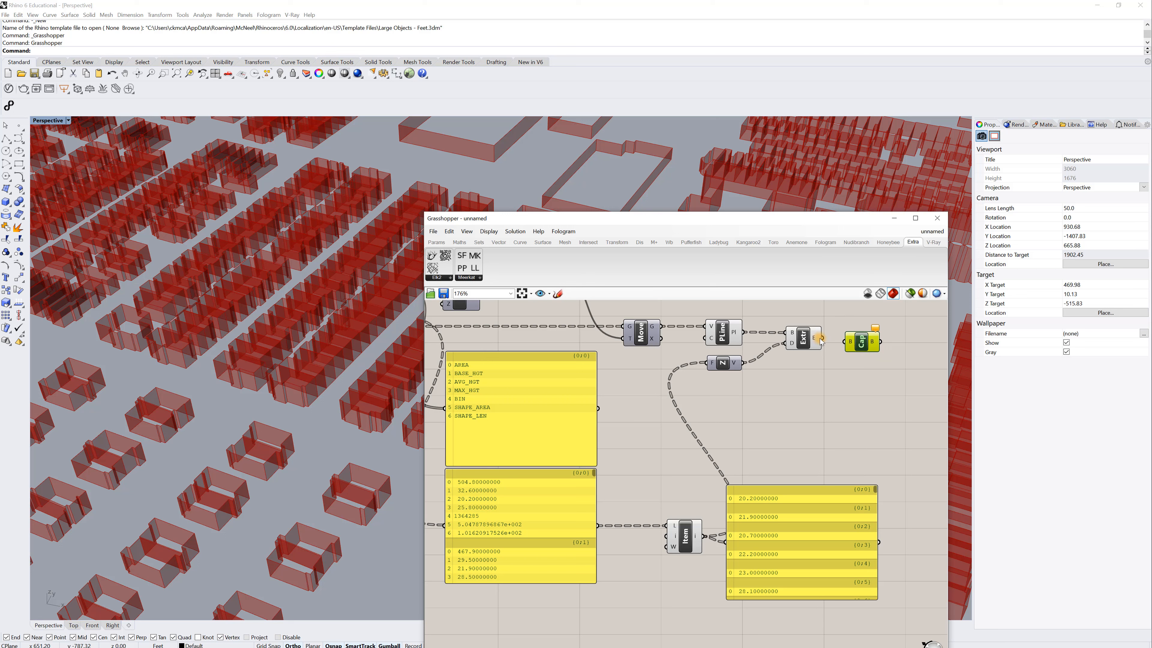
drag(831, 337, 843, 344)
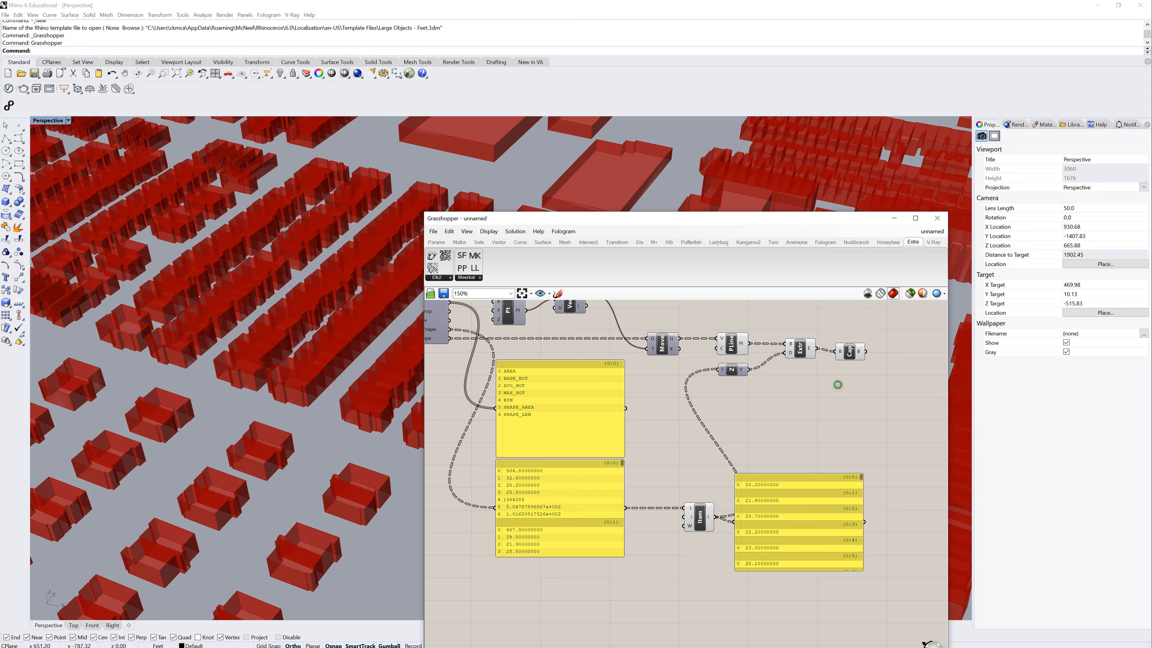
- Save the Grasshopper definition as Site Maker in the GIS Data folder on the Desktop
click(433, 231)
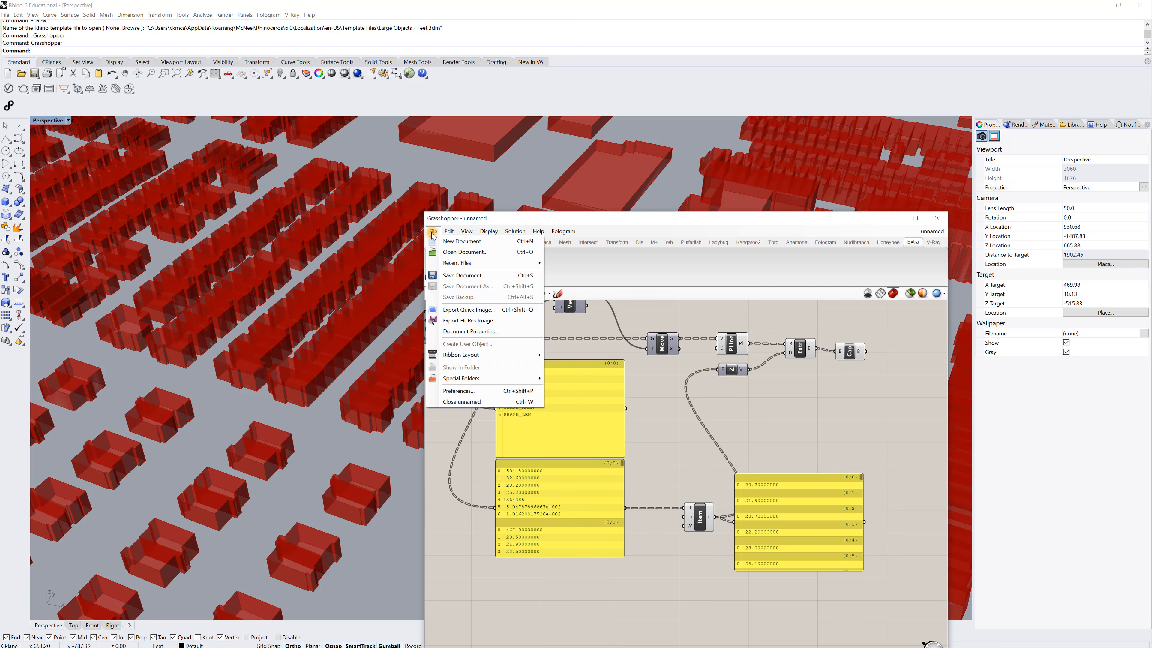
click(456, 275)
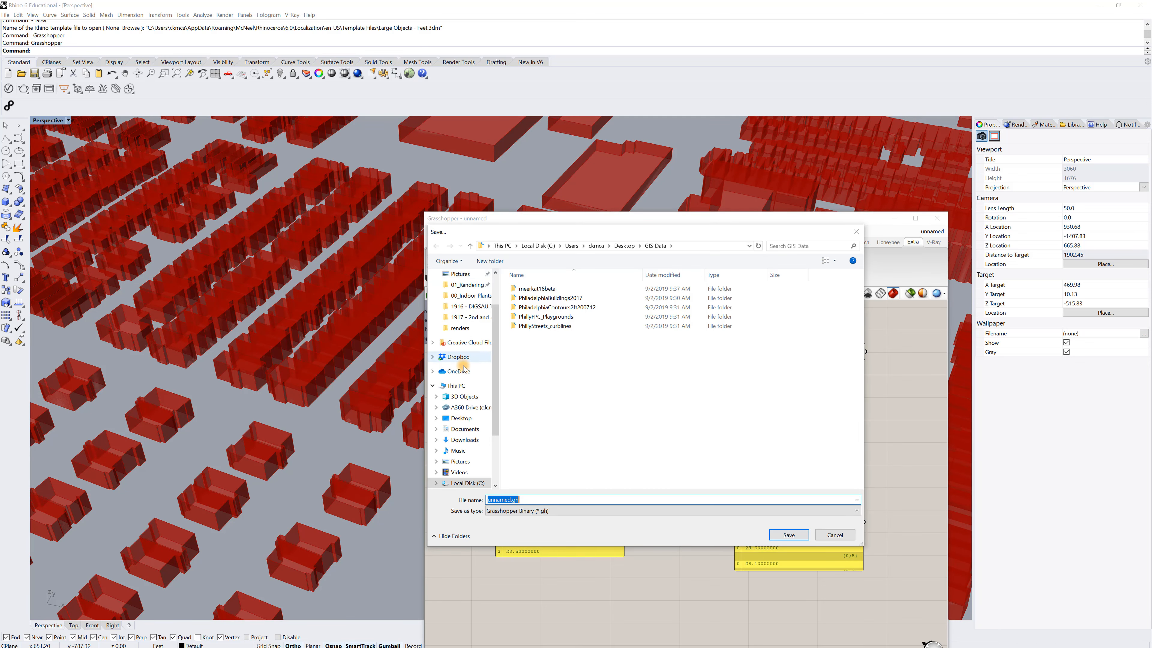
click(461, 418)
double_click(528, 297)
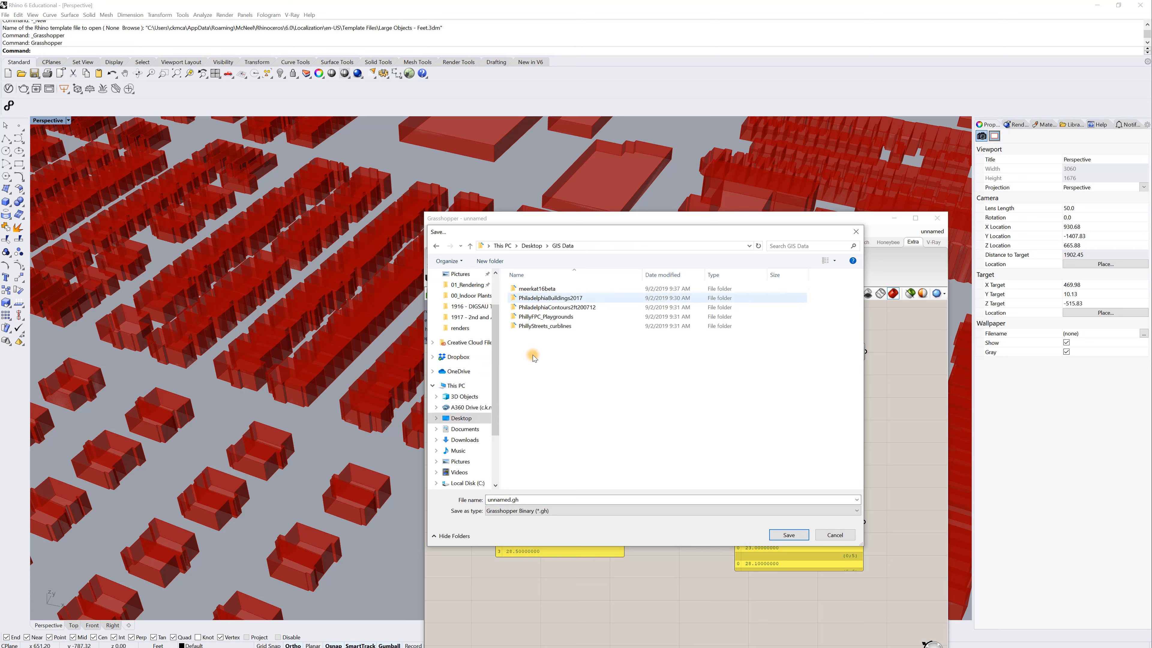
click(533, 499)
text(Site)
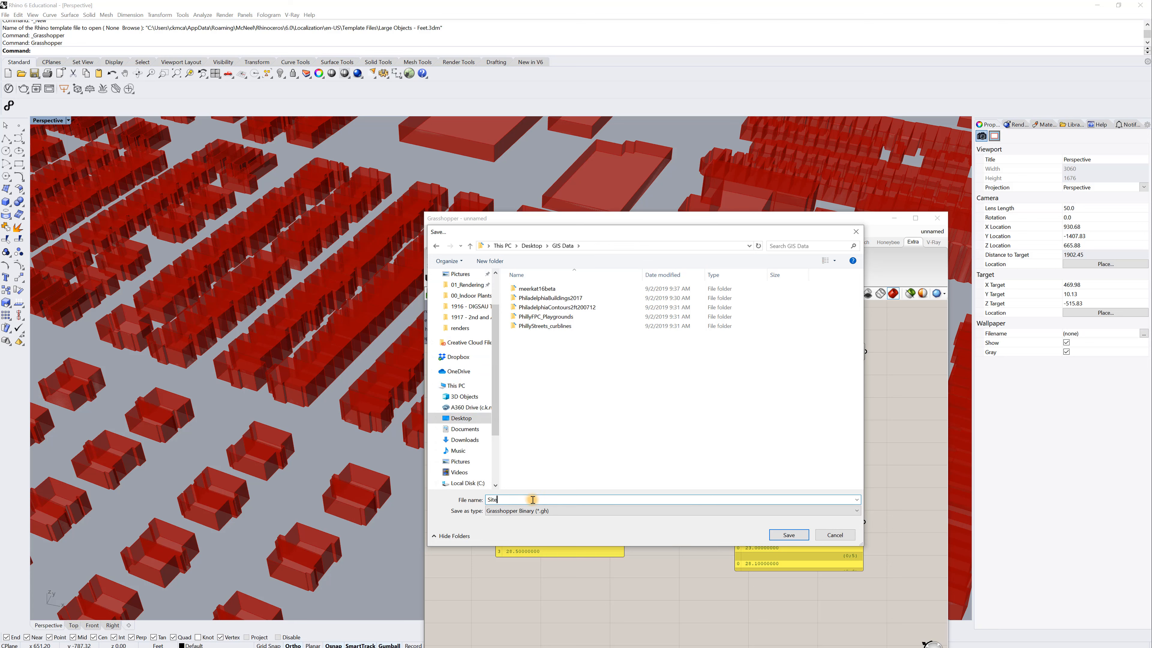
text( Maker)
click(787, 536)
- Move the Cap Holes component farther away from Extrude to separate it from the other components
right_drag(790, 430, 850, 438)
right_drag(868, 391, 774, 410)
drag(805, 377, 897, 371)
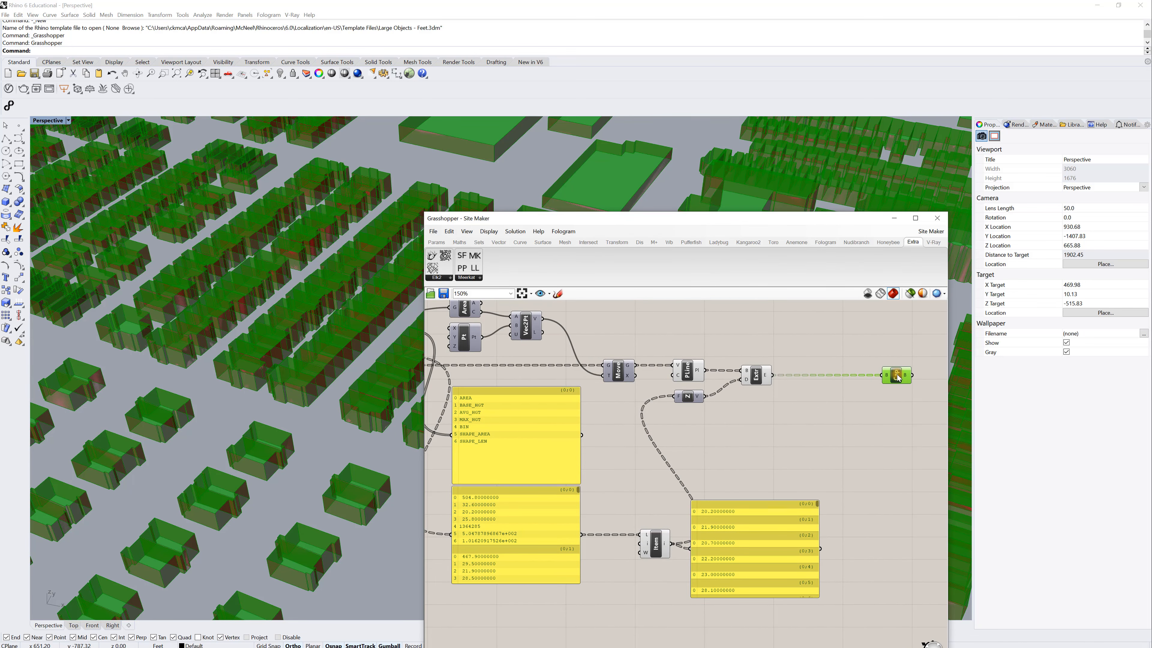
- Turn off the preview of the components from Parse .mkgis through Extrude, leaving Cap Holes out of the selection
scroll(893, 379, down, 5)
drag(847, 527, 584, 319)
right_click(799, 340)
click(823, 353)
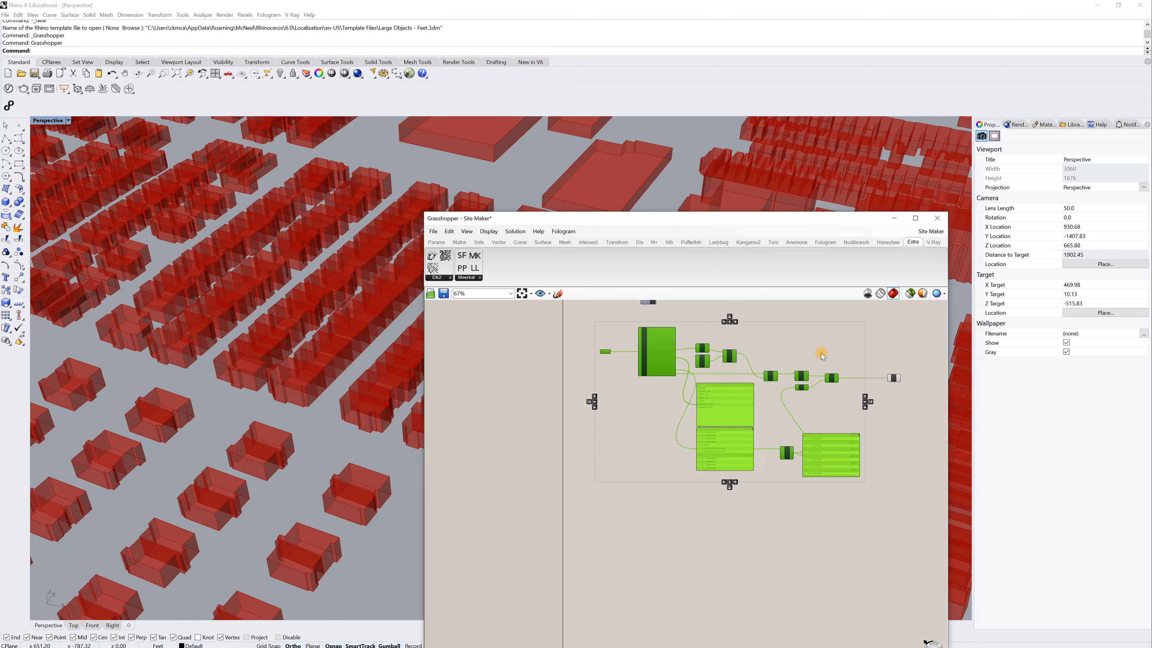
- Minimize the Grasshopper window and examine the capped building masses across the whole site in the perspective view
click(892, 220)
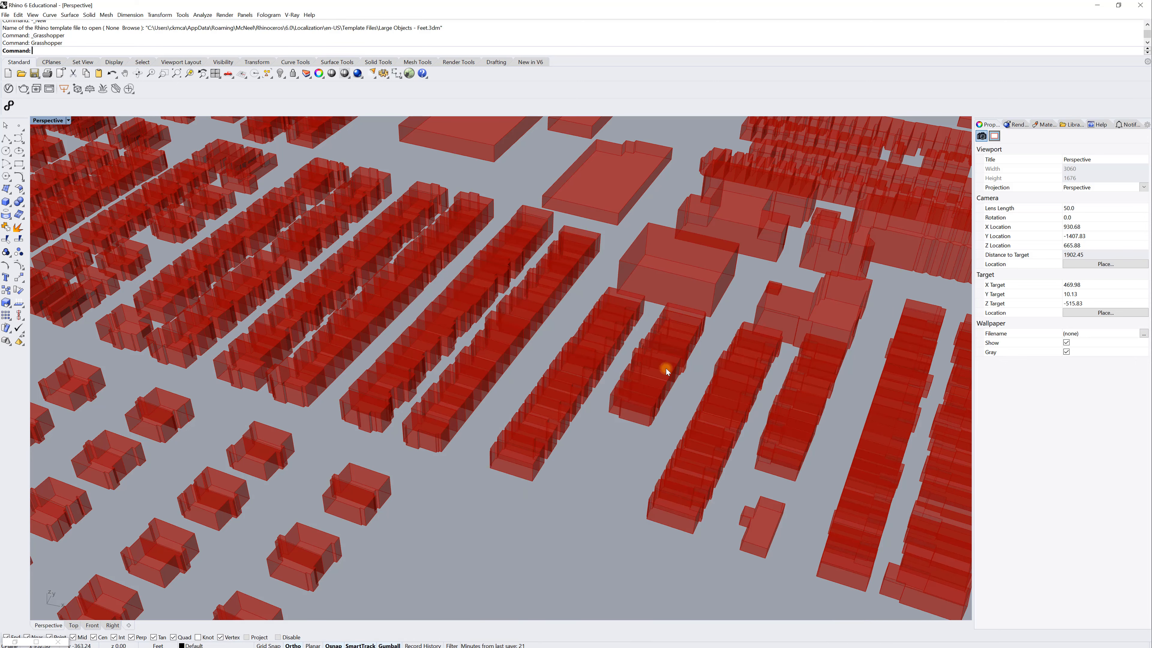
mouse_move(644, 362)
right_down()
mouse_move(656, 388)
mouse_move(655, 366)
mouse_move(629, 369)
right_up()
scroll(648, 360, down, 6)
scroll(656, 388, down, 6)
shift+right_drag(623, 370, 772, 229)
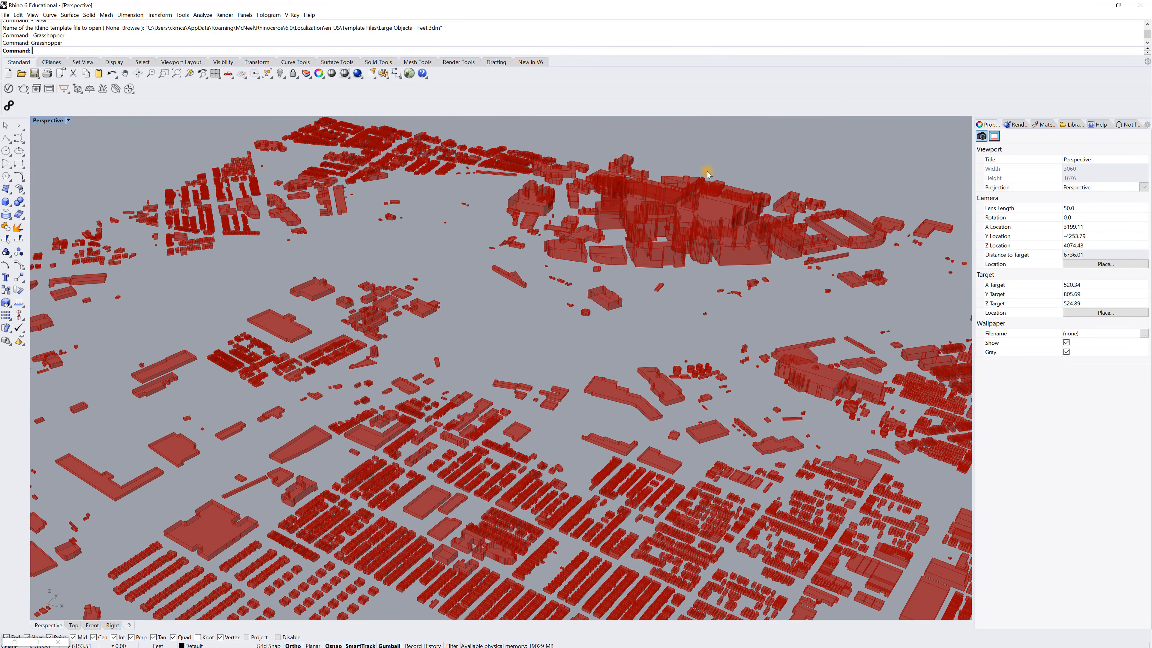
right_drag(689, 260, 409, 446)
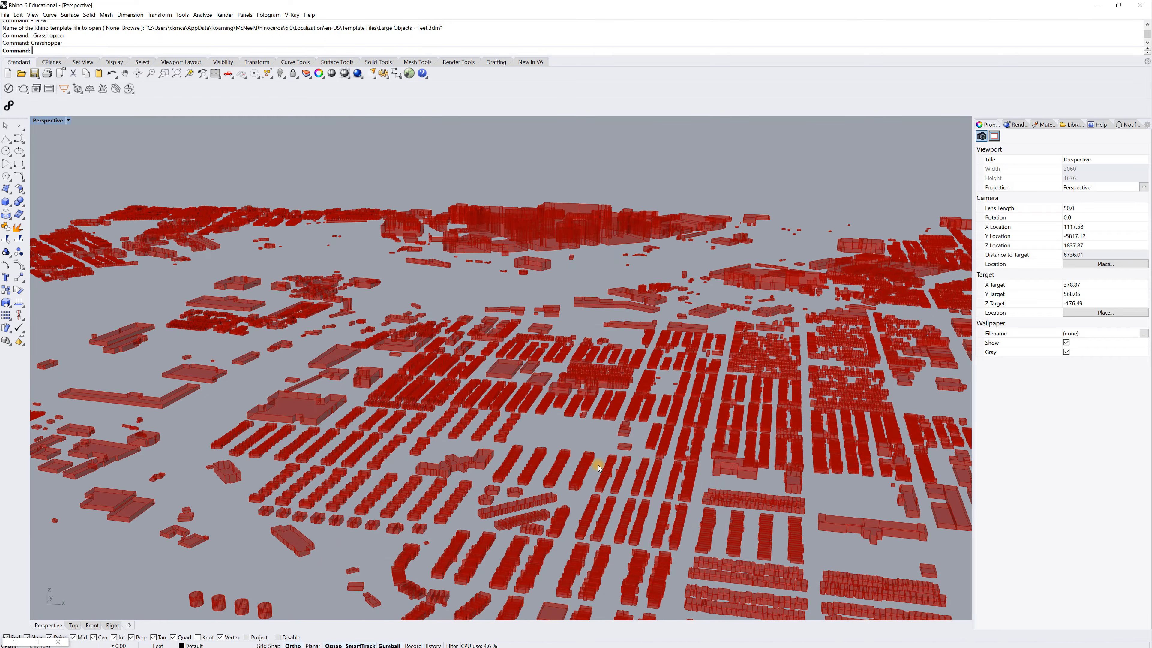
shift+right_drag(817, 486, 568, 347)
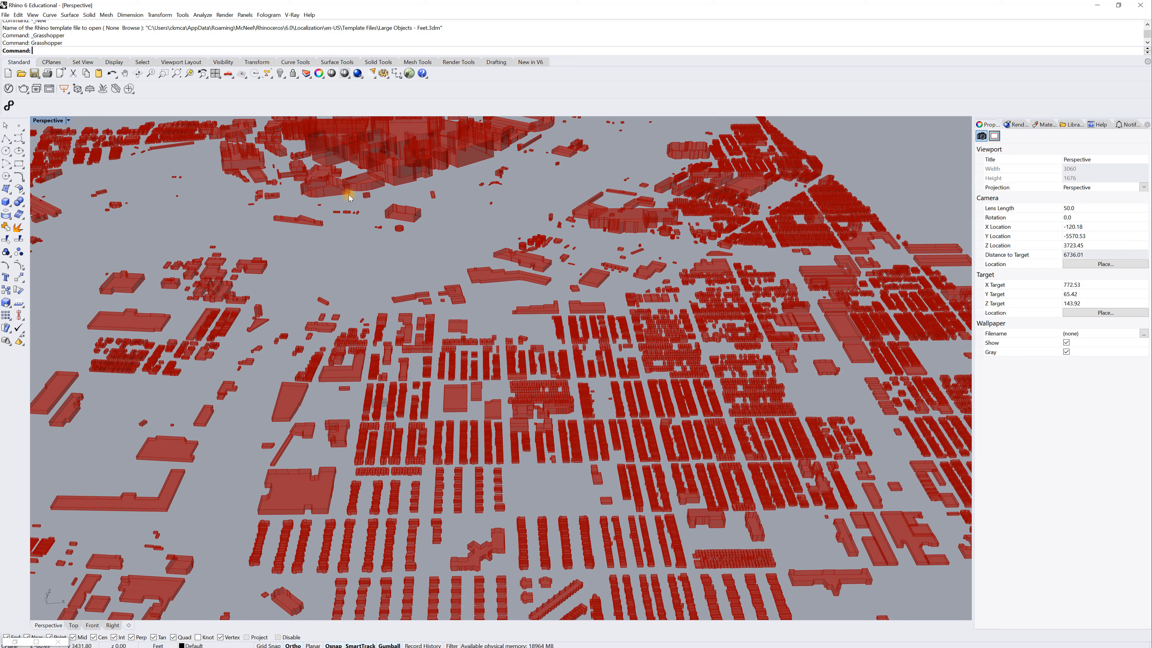
- Bring the Grasshopper window back up with the Grasshopper command
text(gr)
key(Escape)
key(Return)
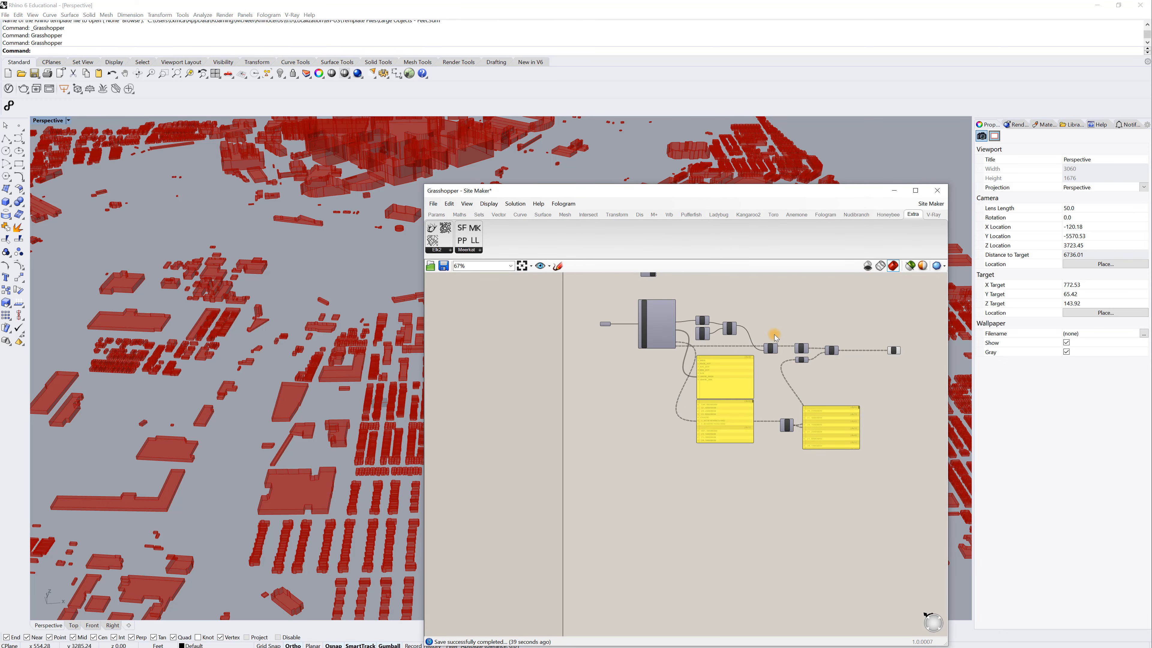
- Show the Layers panel in Rhino and rename Layer 01 as Buildings
right_drag(828, 324, 782, 326)
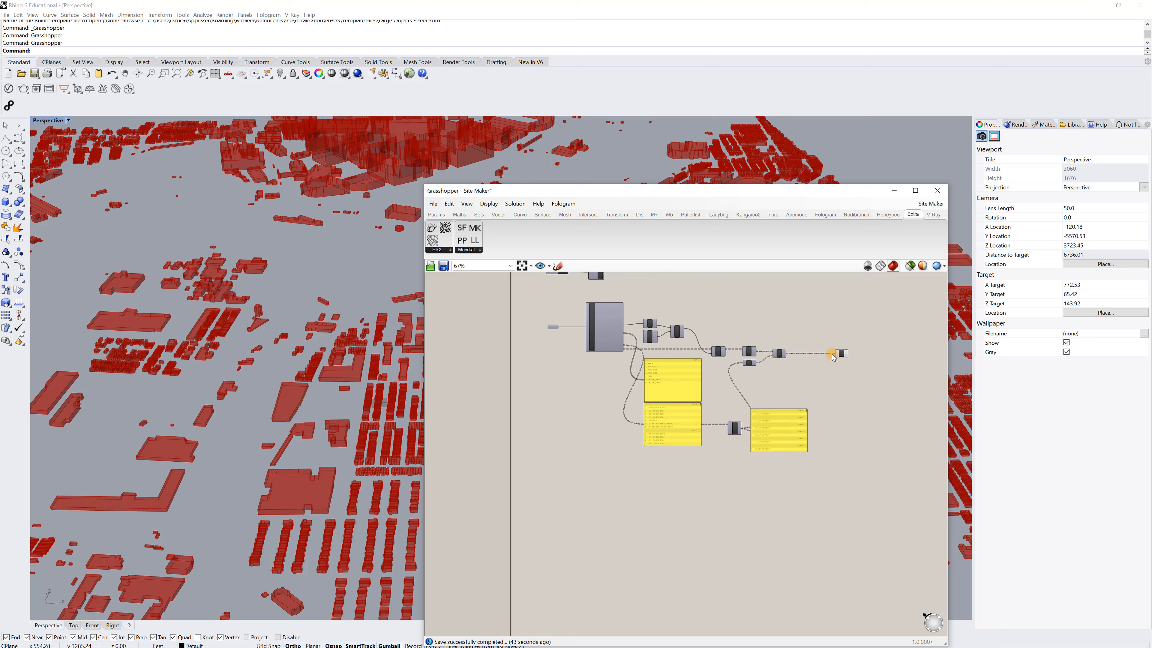
click(842, 354)
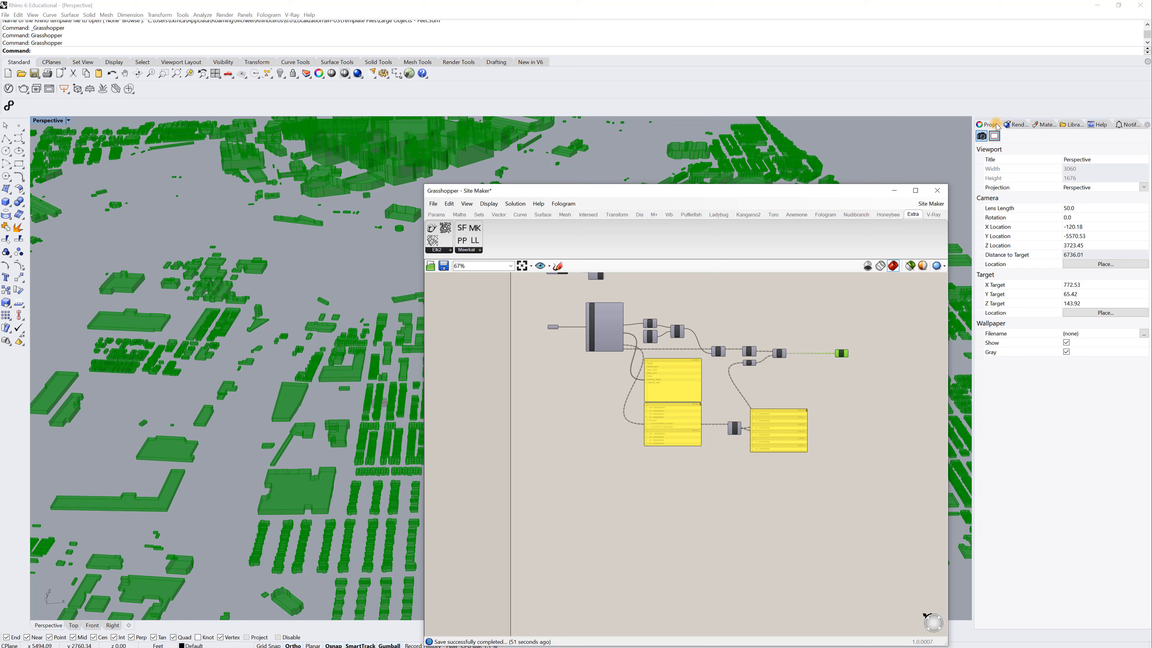
right_click(986, 126)
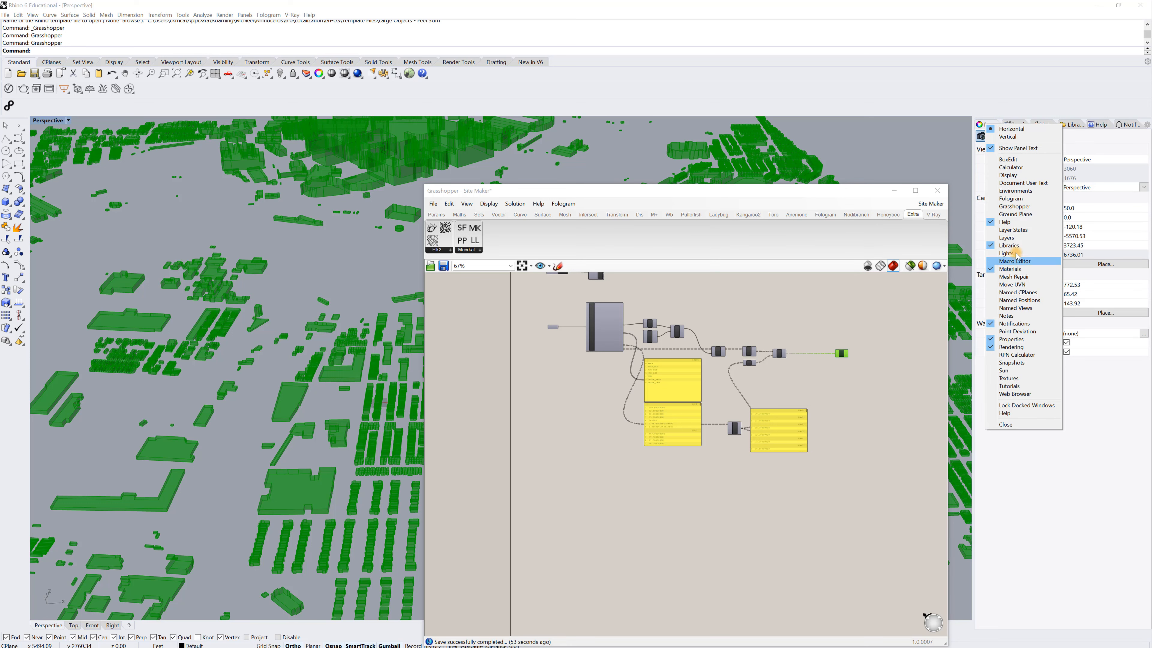
click(1006, 238)
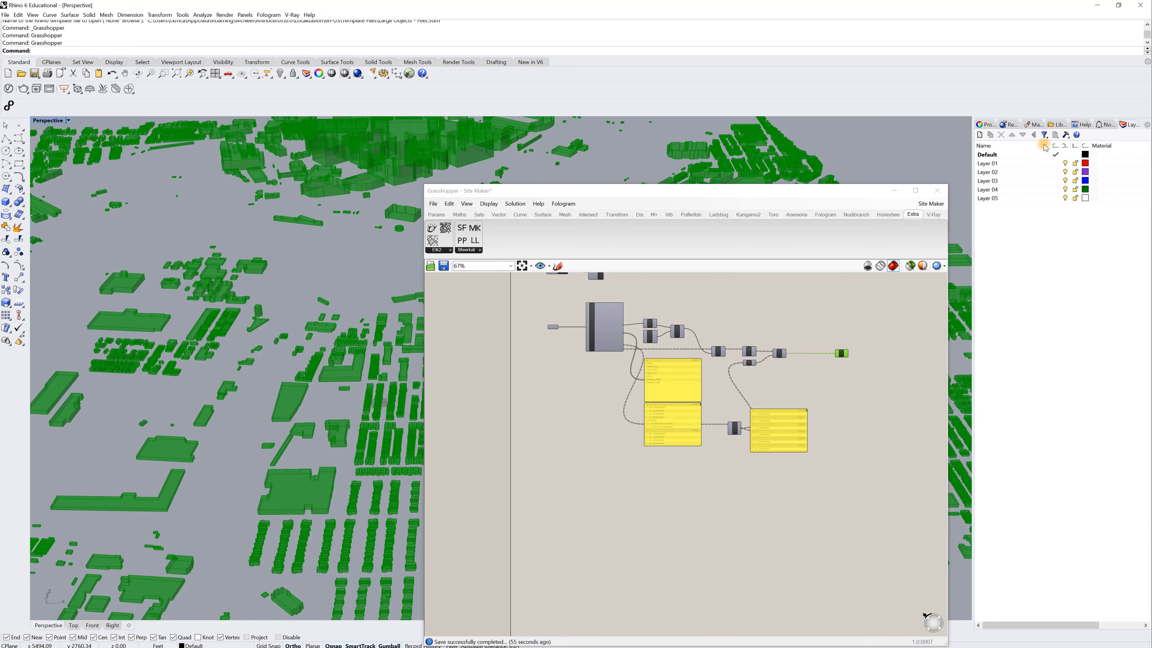
double_click(998, 164)
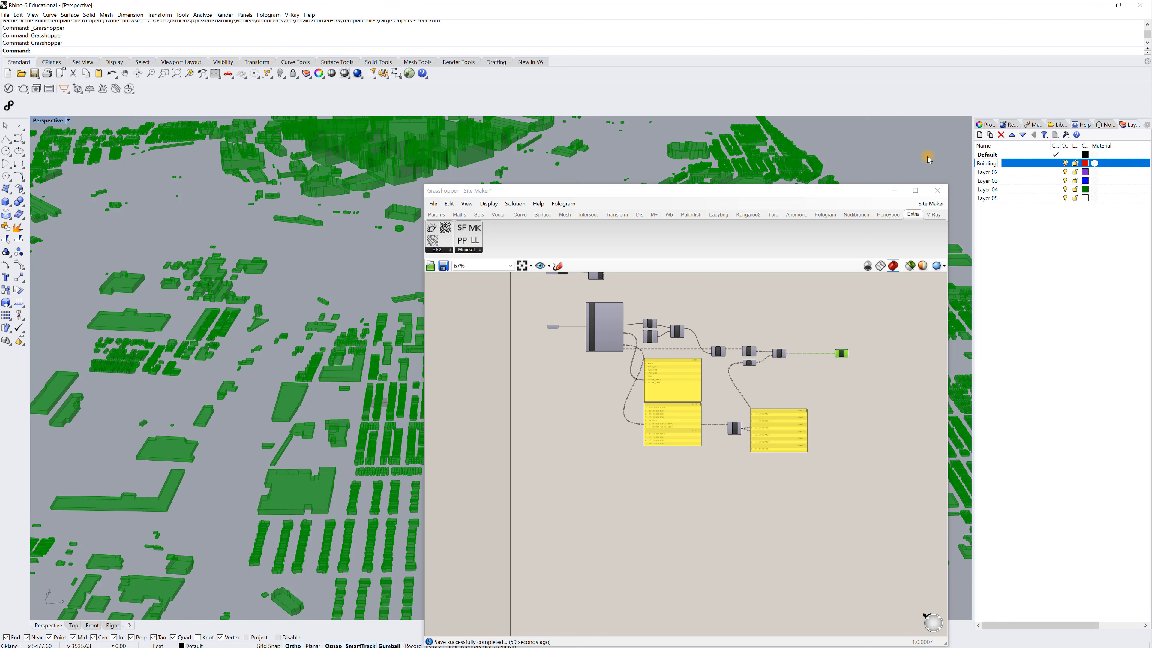
text(Buildings)
key(Return)
- Bake the capped masses from the Cap Holes component onto the Buildings layer, with colour by layer and no grouping
drag(852, 193, 851, 171)
click(824, 297)
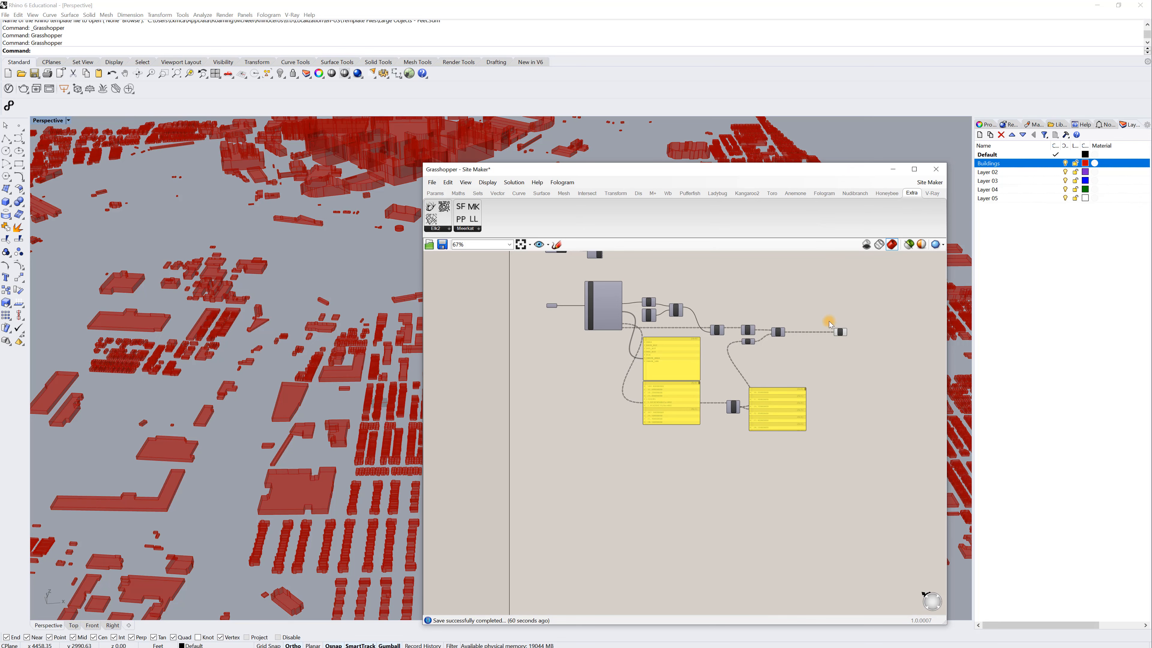
click(221, 378)
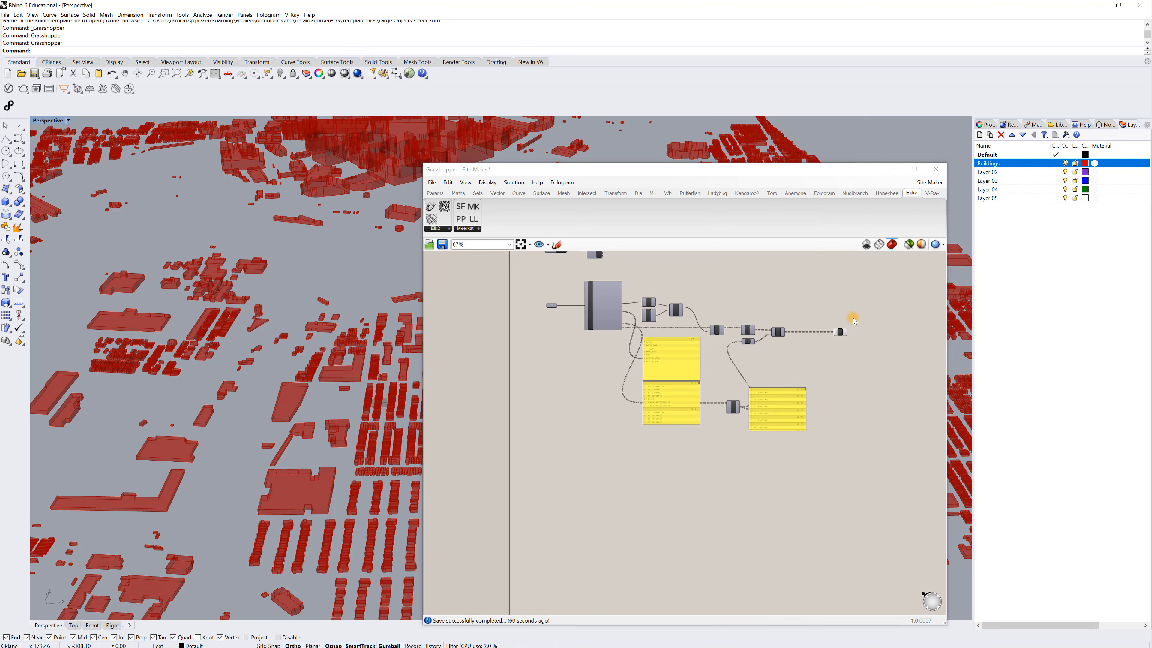
click(839, 333)
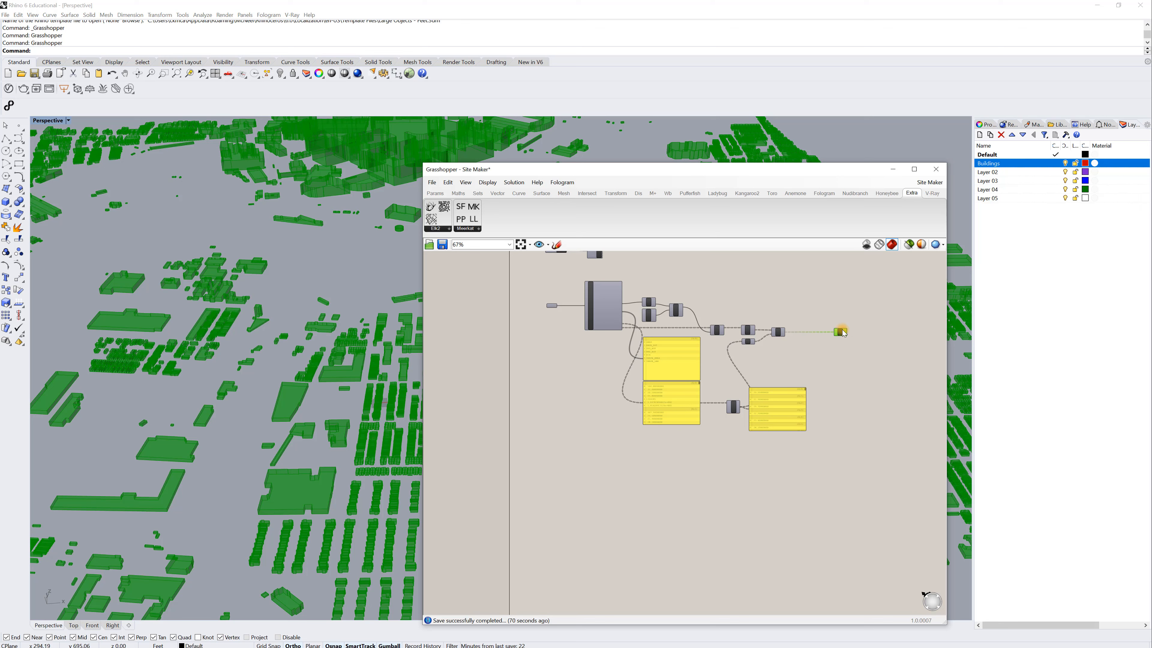
scroll(840, 333, up, 5)
scroll(841, 333, up, 2)
right_click(836, 339)
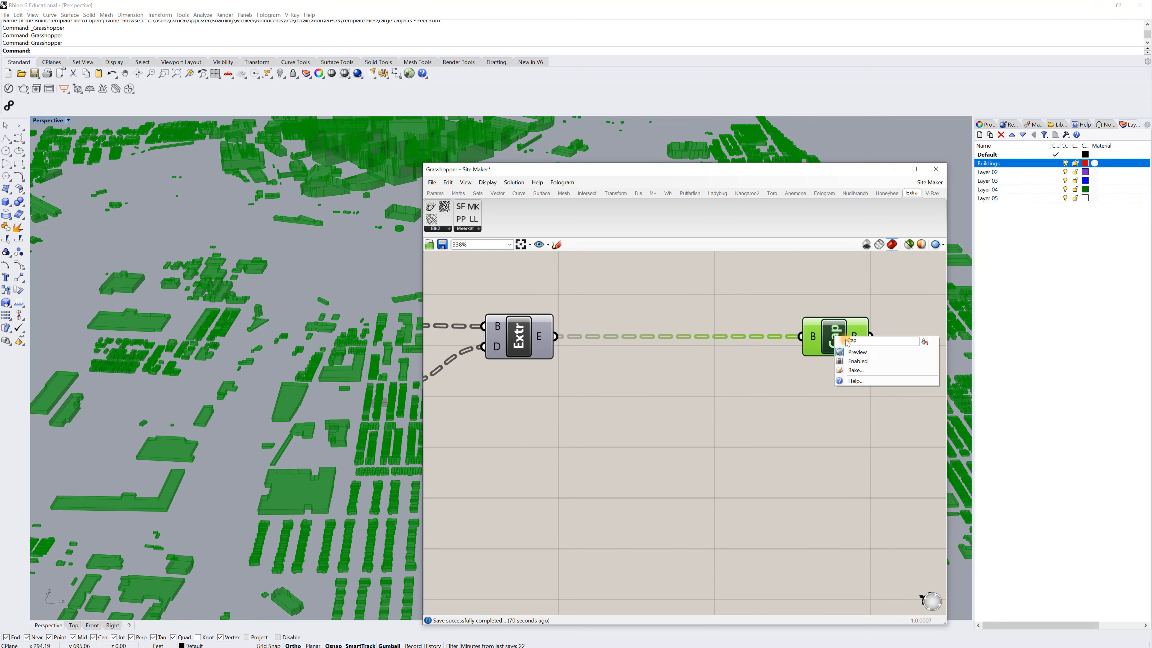
click(855, 370)
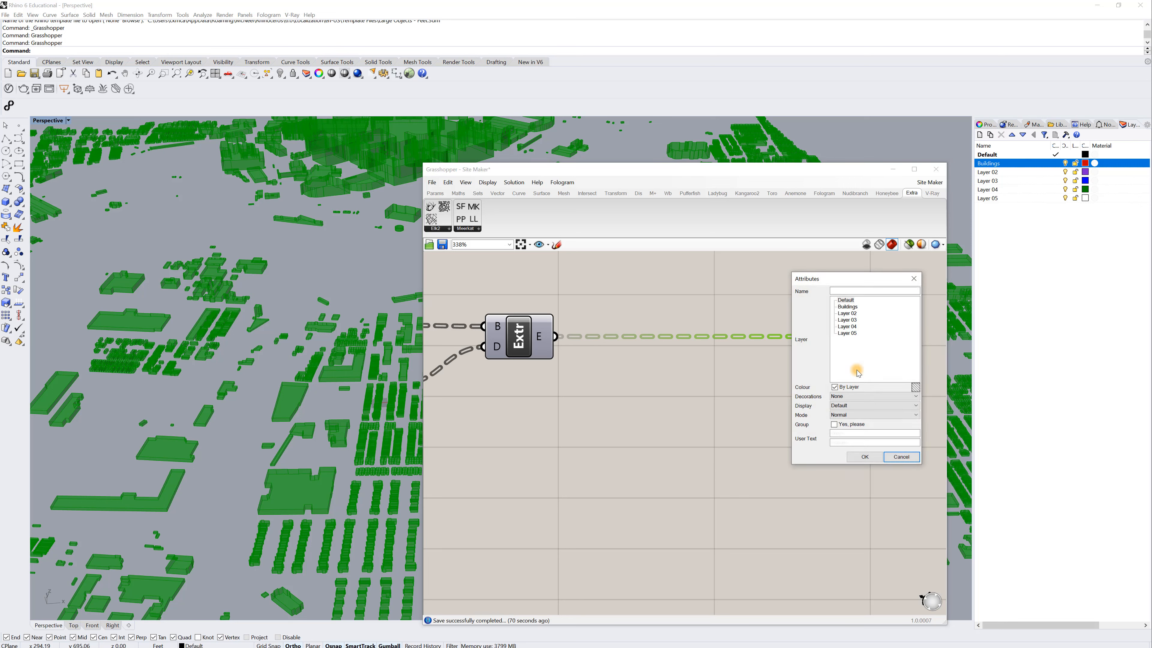
click(853, 308)
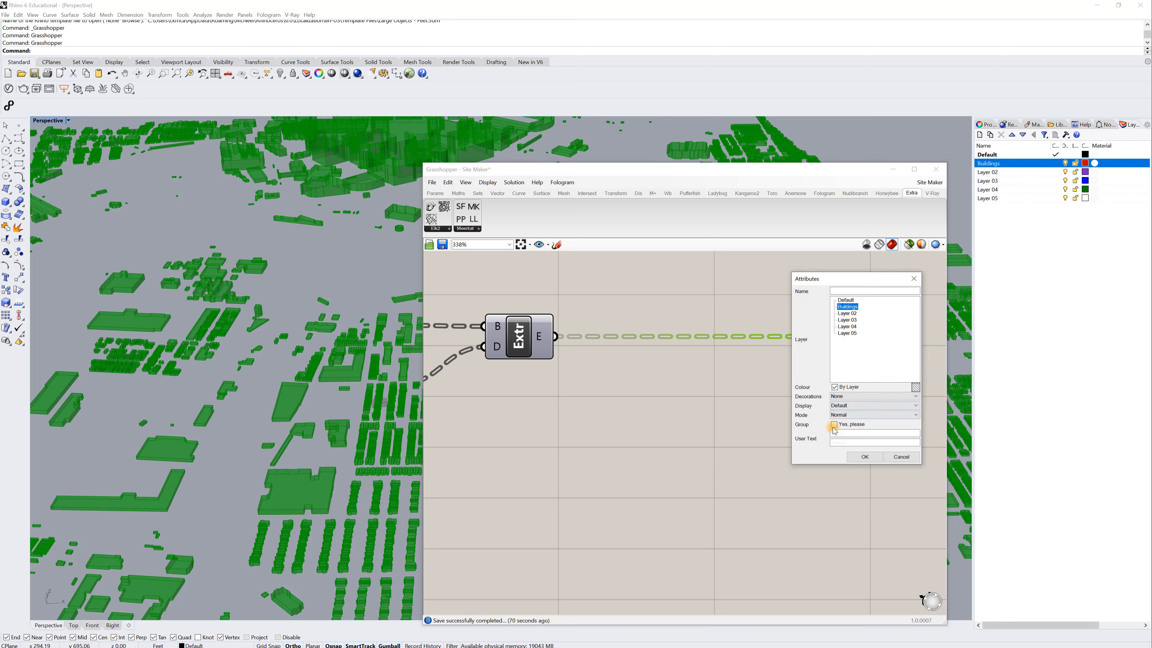
click(865, 456)
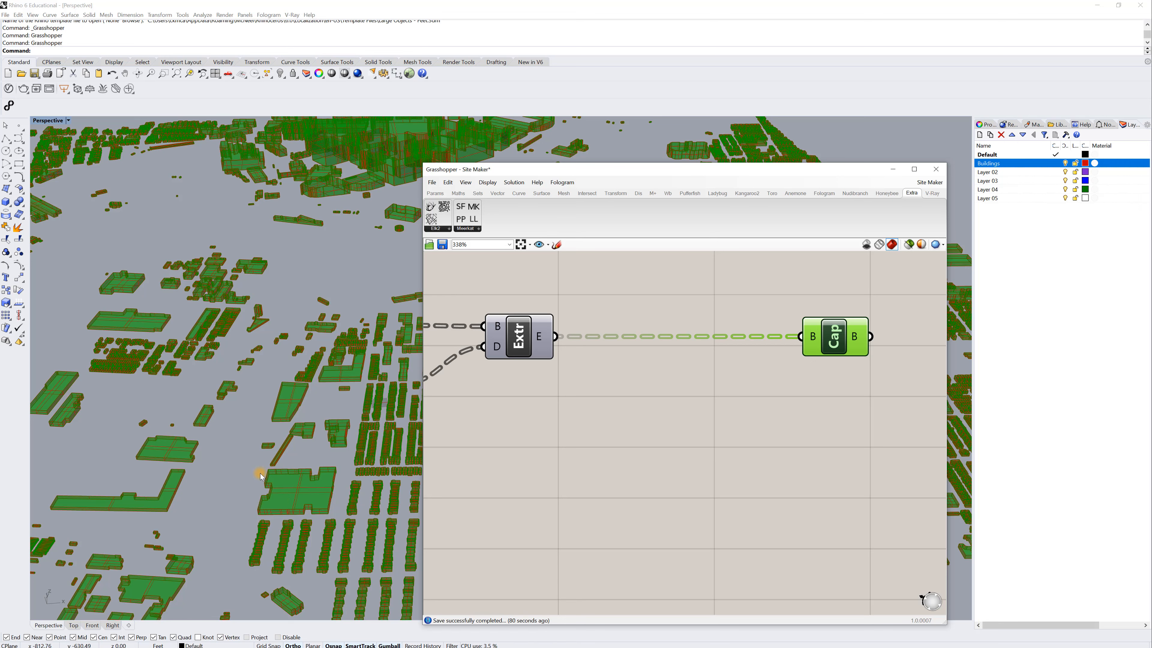
- Close the Grasshopper window and set the perspective view to Shaded display
click(936, 169)
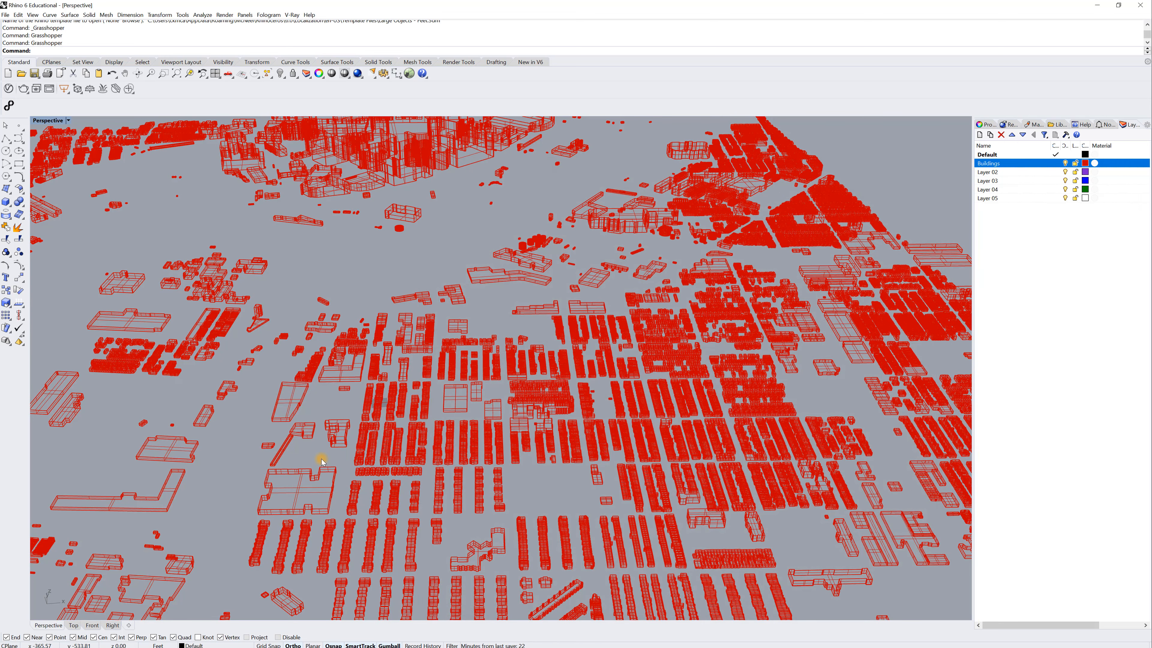
middle_click(322, 459)
click(318, 462)
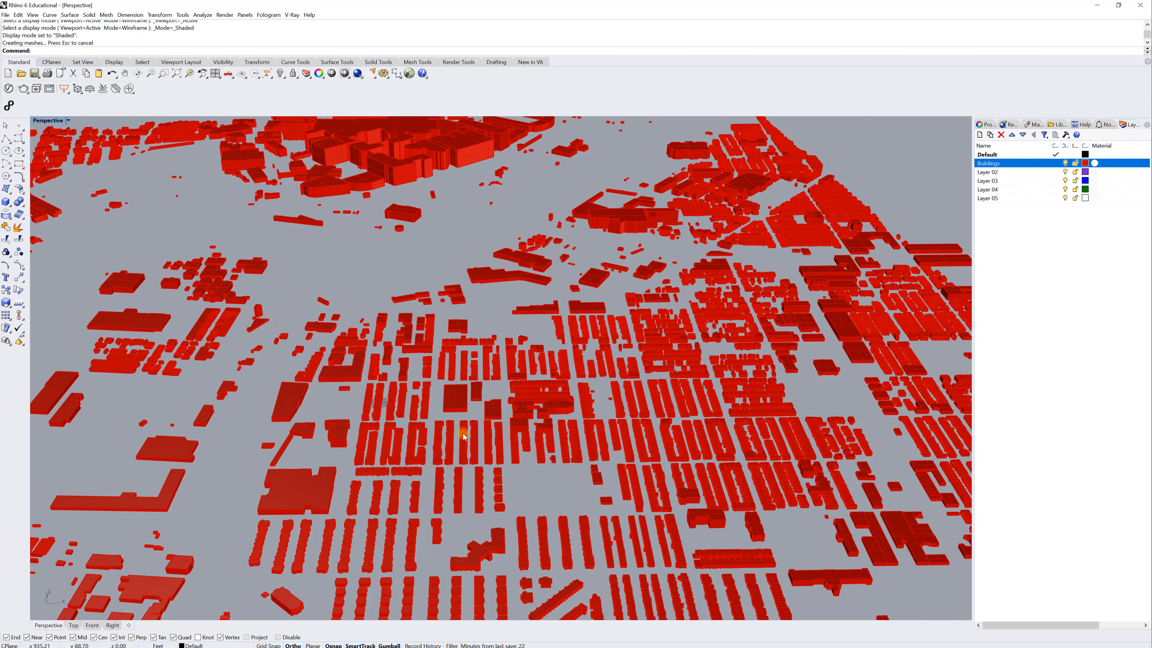
- Select all the baked buildings, examine them across the site in the perspective view, and clear the selection
key(ctrl+a)
right_drag(329, 476, 314, 434)
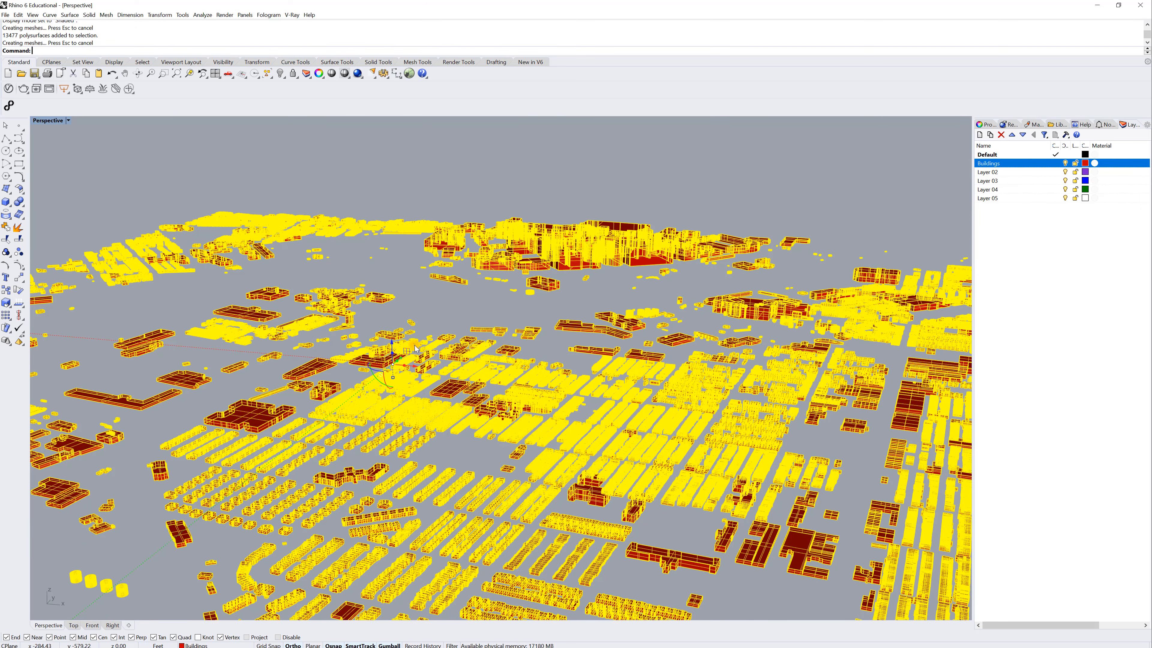
click(455, 313)
right_drag(455, 313, 420, 434)
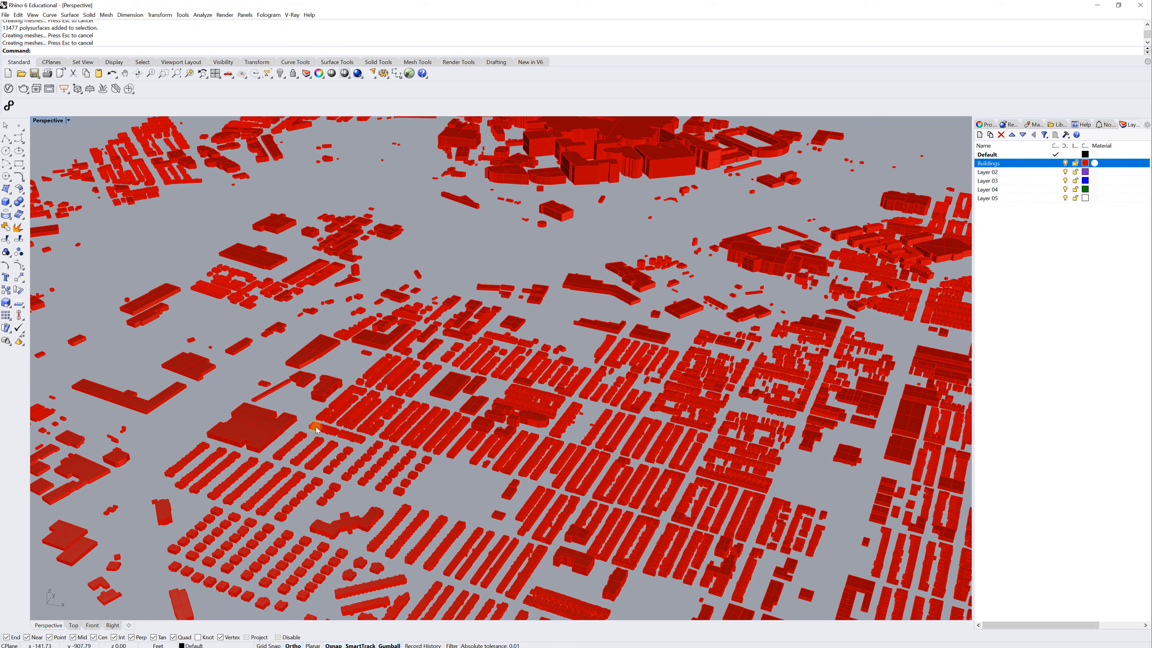
- Reopen Grasshopper and disable all components of the building definition, from the file path through Cap Holes
text(Gras)
key(Return)
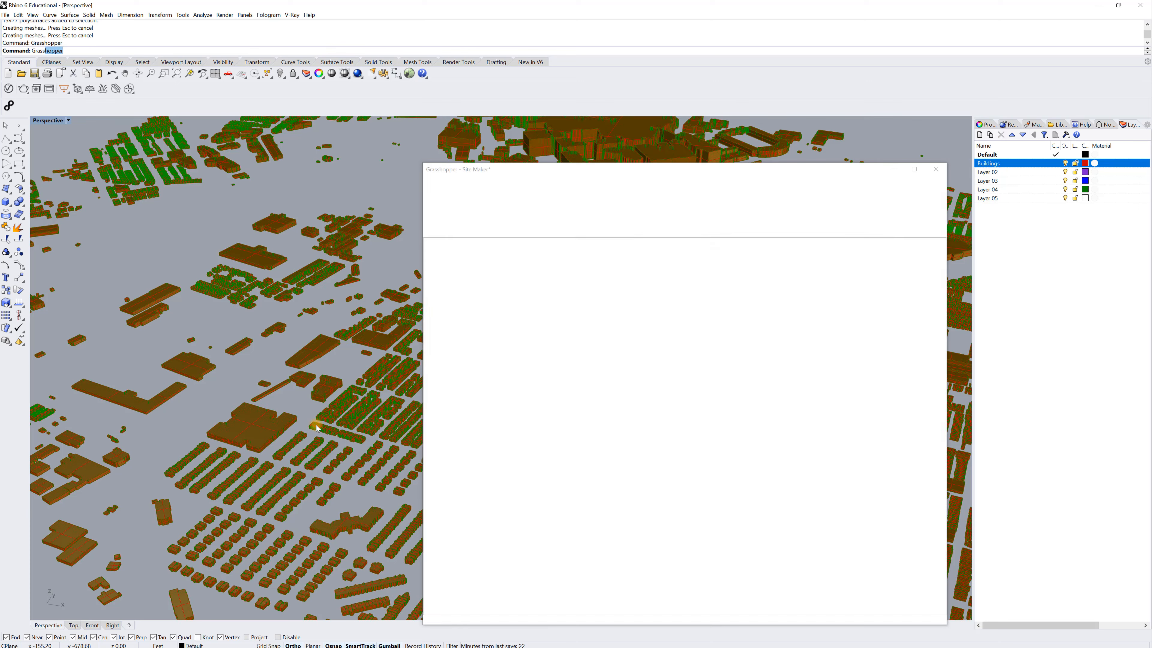
scroll(770, 395, down, 4)
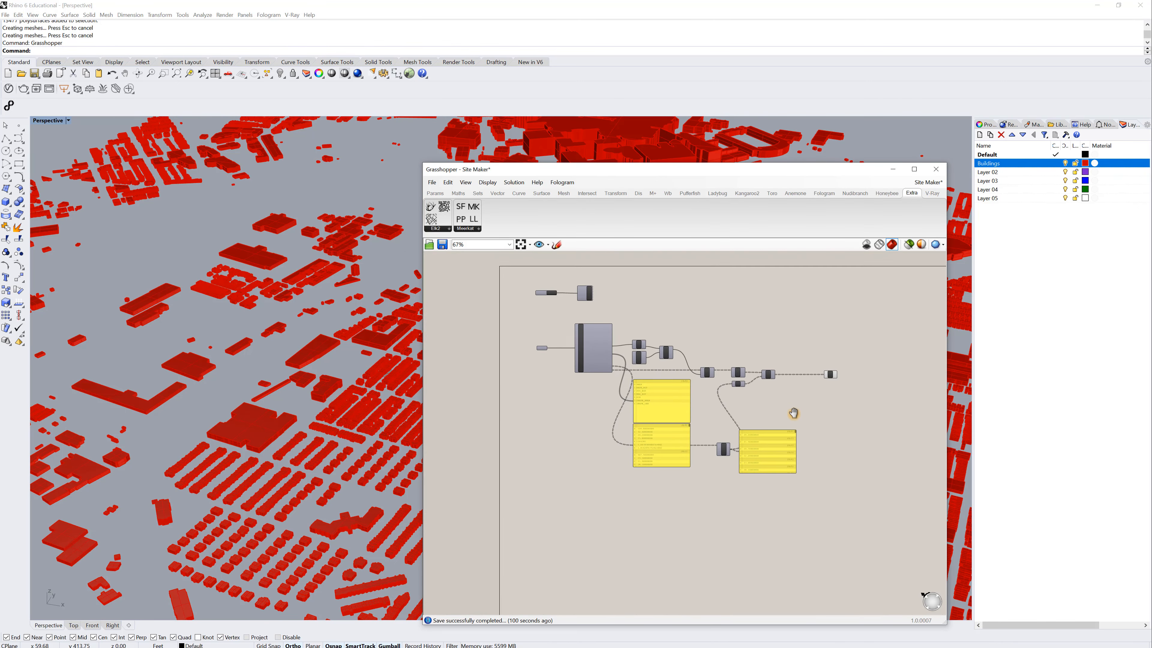
drag(853, 491, 542, 332)
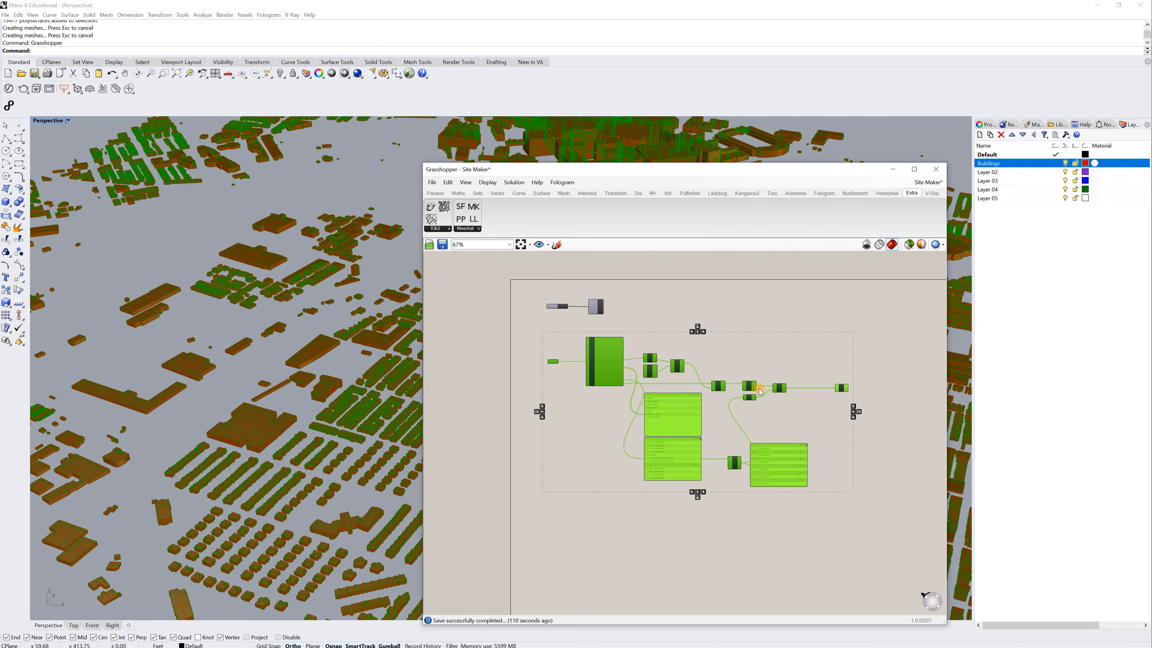
right_click(762, 358)
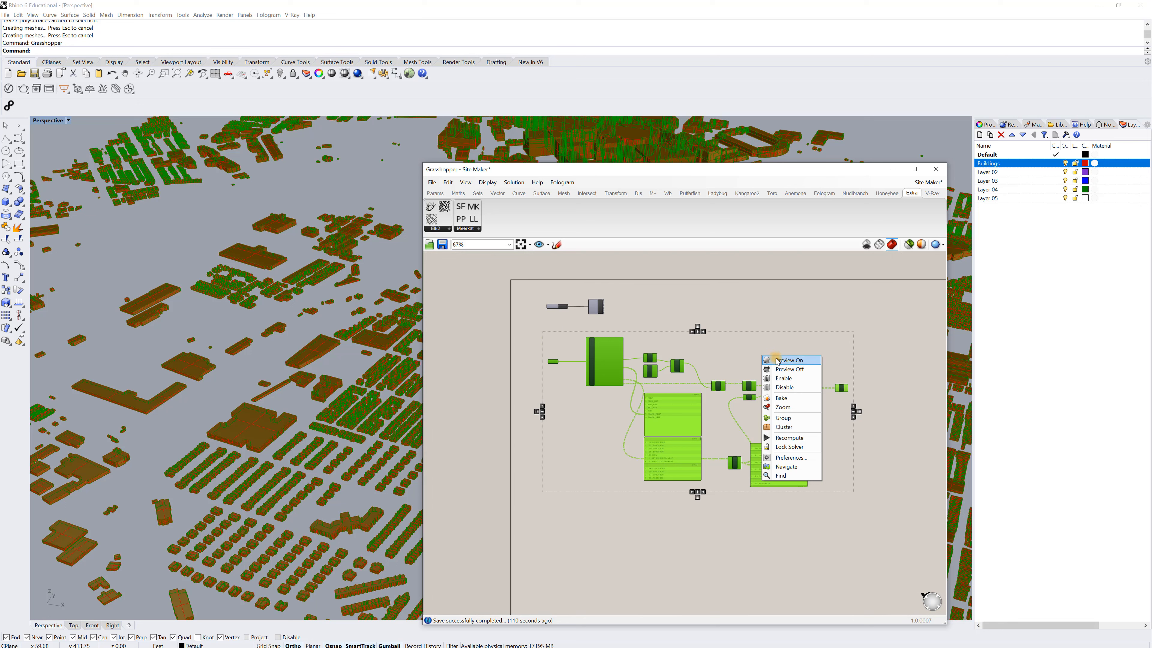
click(790, 389)
- Duplicate the disabled building definition and place the copy directly below the original
right_drag(749, 411, 730, 375)
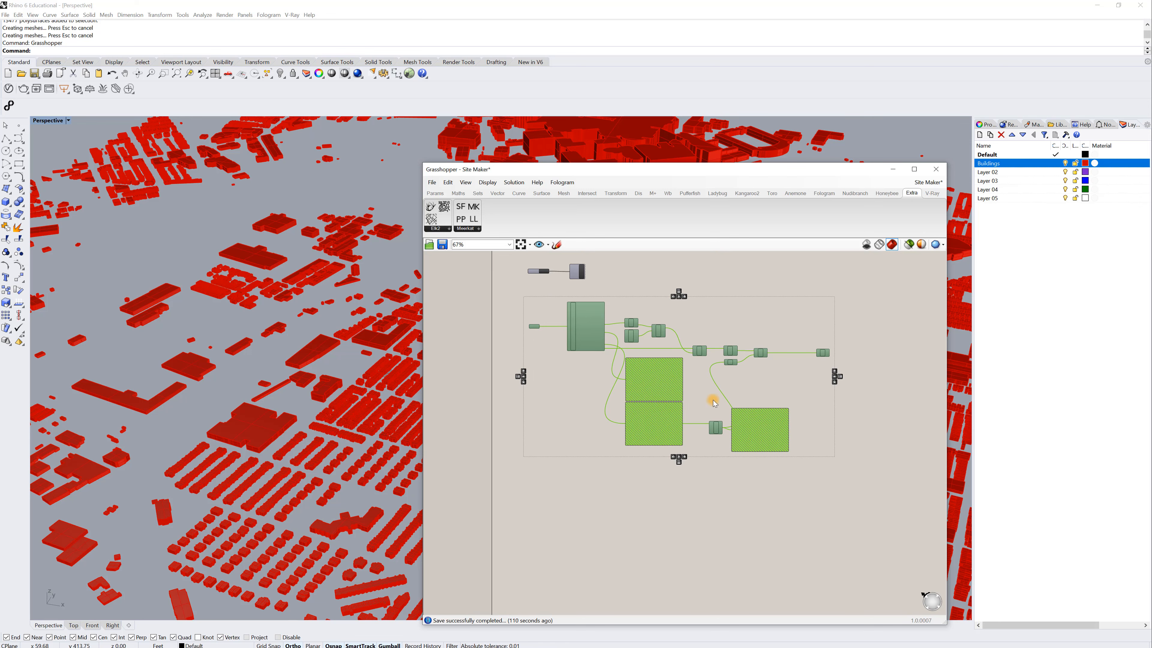
key(ctrl+c)
key(ctrl+v)
scroll(712, 398, down, 4)
drag(685, 388, 688, 468)
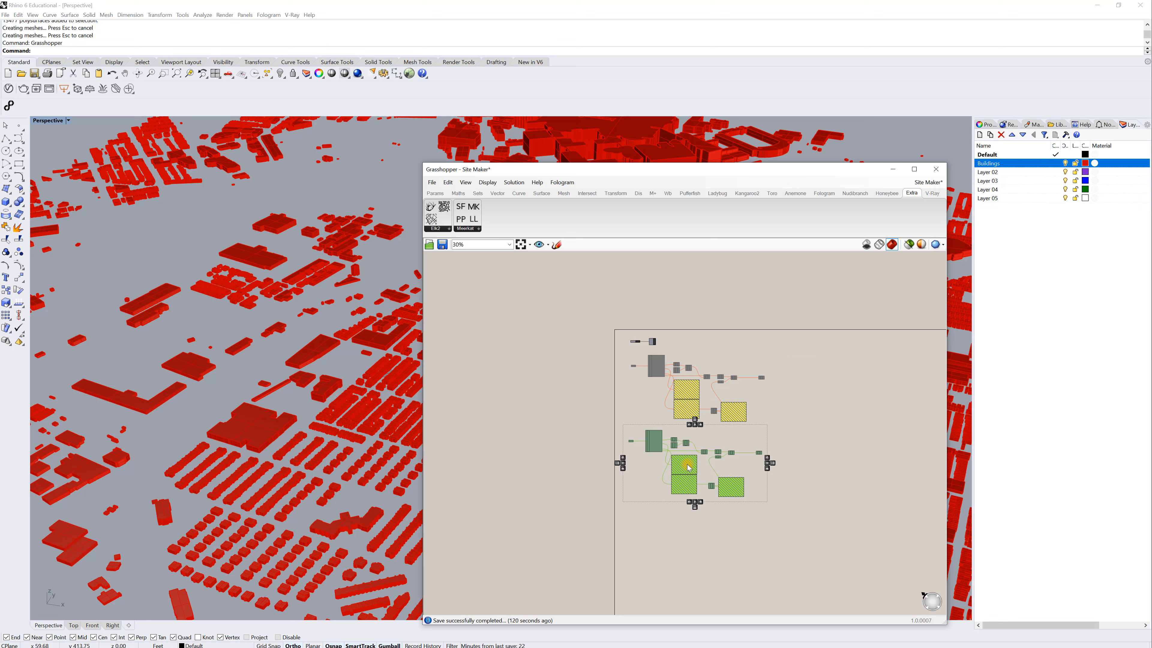
click(797, 414)
- Set the copied definition's Path parameter to the existing file PhillyStreets_curblines.mkgis
right_drag(776, 425, 746, 398)
scroll(685, 504, up, 4)
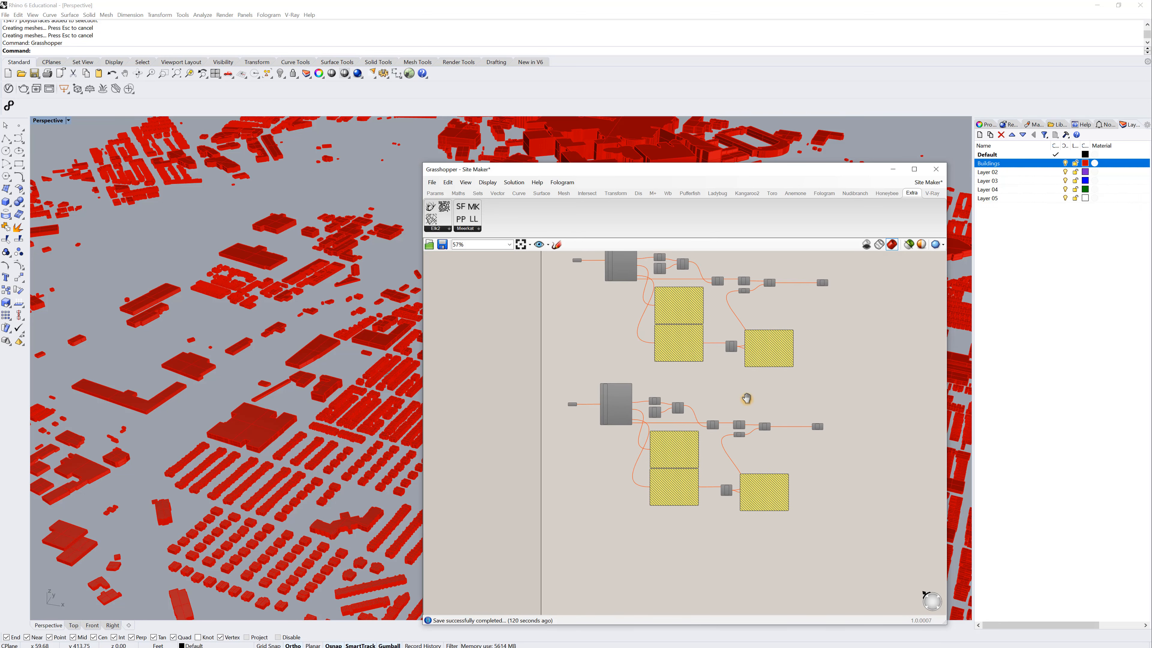
scroll(743, 398, up, 2)
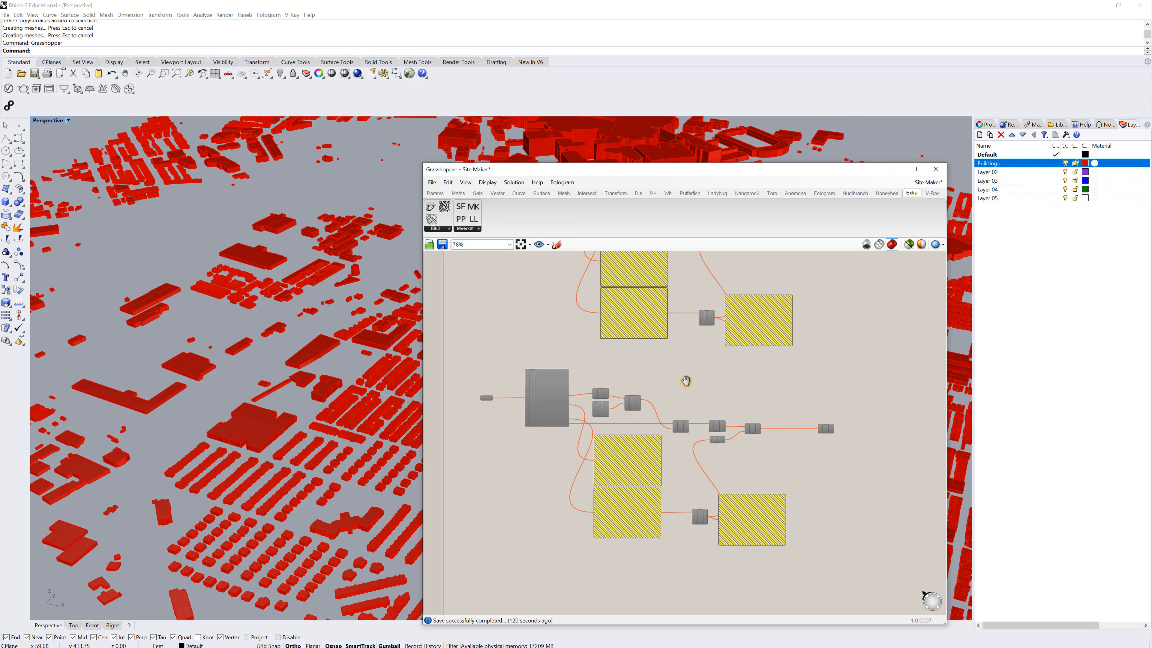
scroll(546, 399, up, 5)
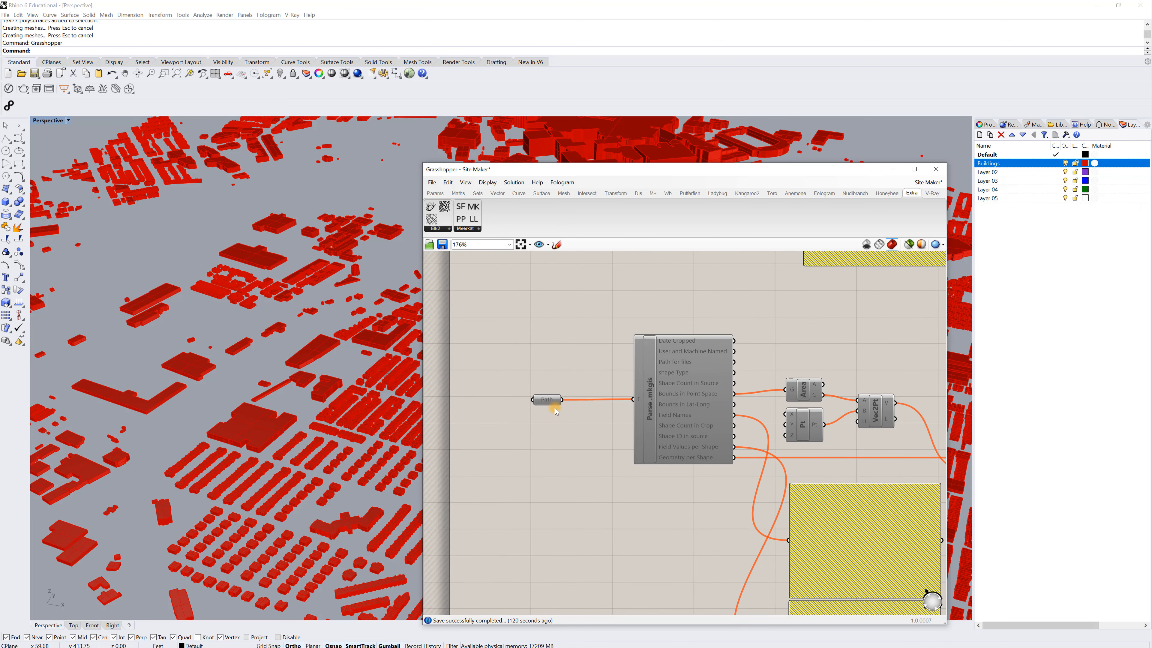
right_click(549, 403)
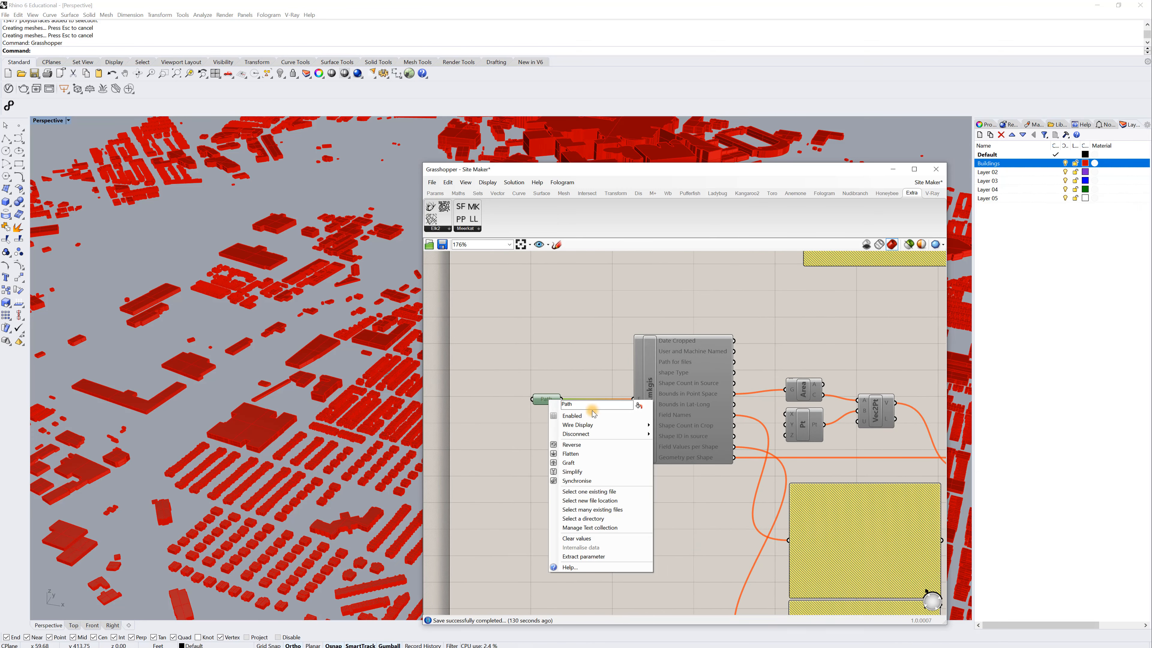
click(606, 492)
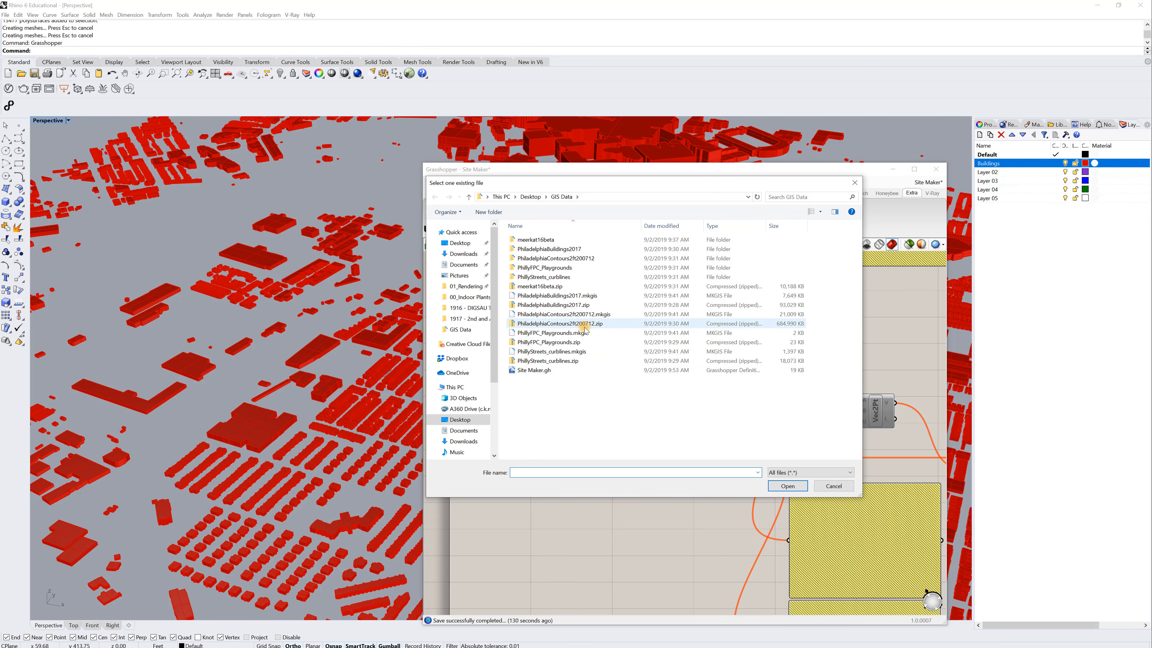
click(551, 352)
click(789, 486)
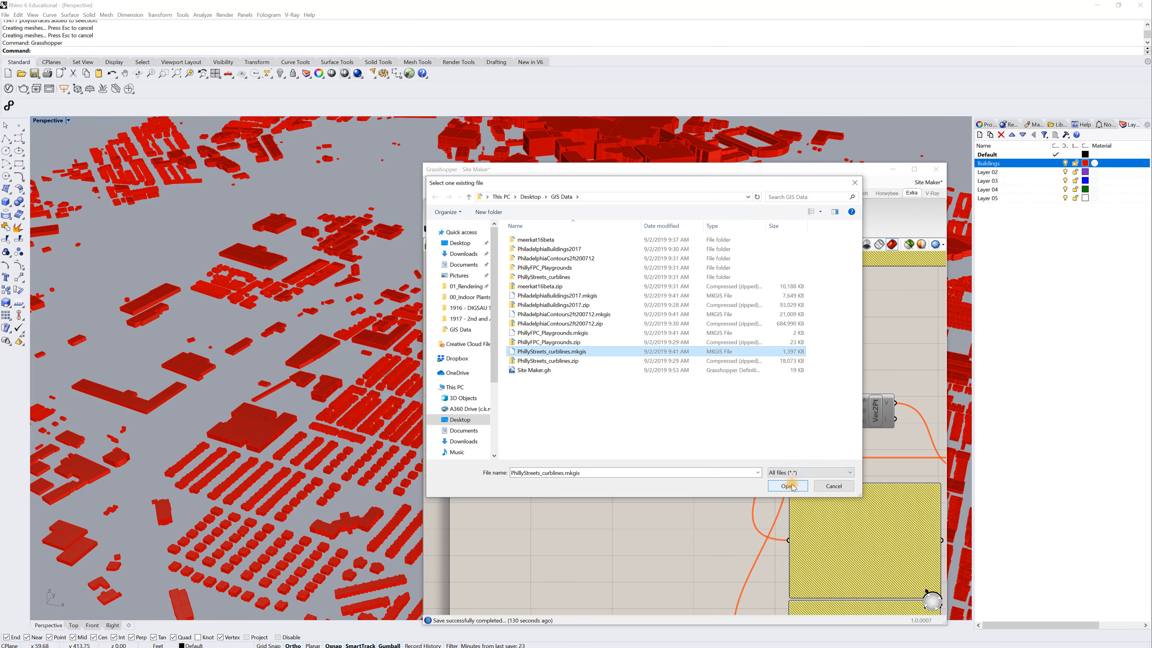
- Delete the Extrude and Cap Holes components from the copied definition
right_drag(714, 479, 631, 411)
scroll(651, 429, down, 3)
scroll(832, 420, down, 2)
right_drag(841, 423, 799, 419)
scroll(868, 405, up, 3)
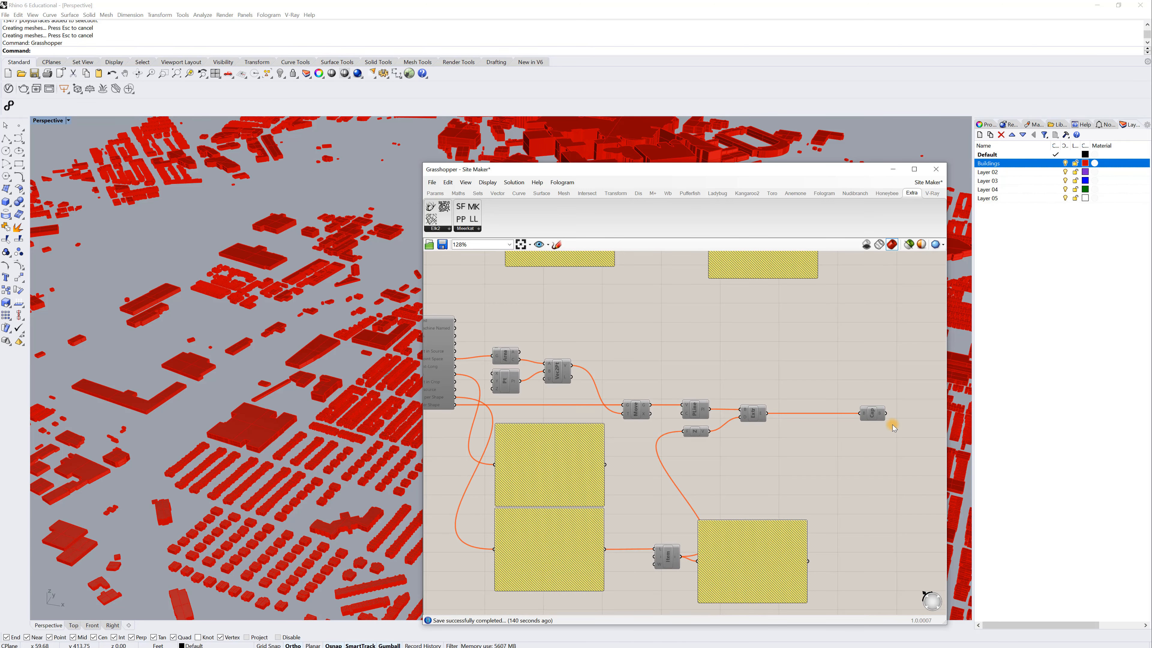
drag(896, 435, 752, 391)
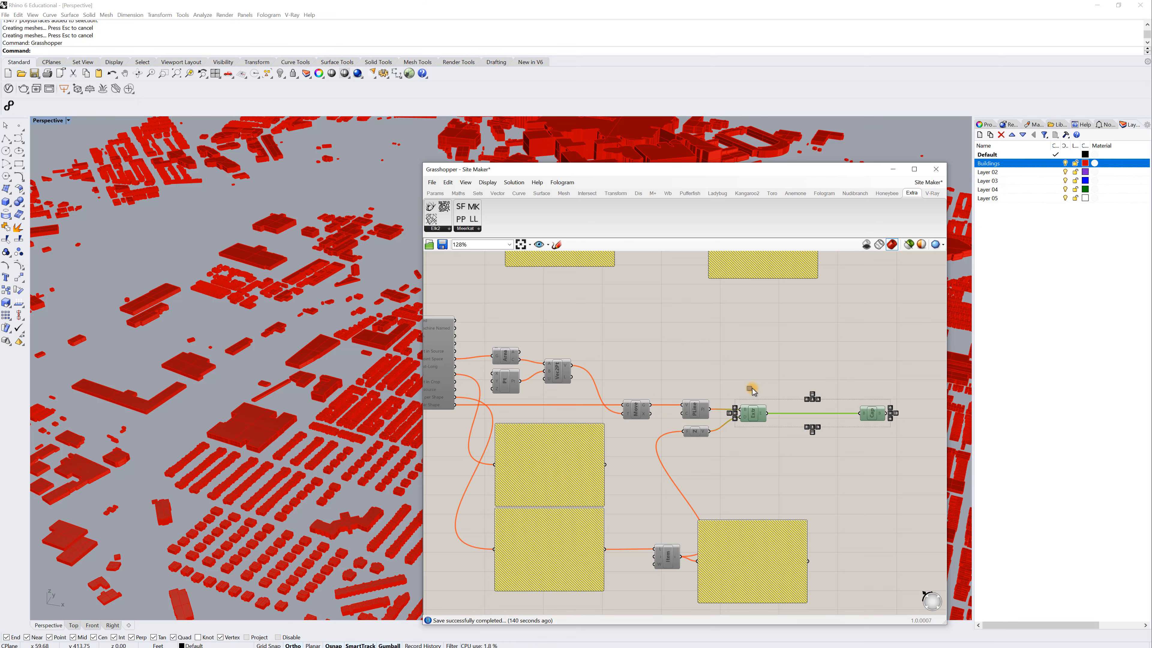
key(Delete)
- Remove the extrusion-direction vector from the copied definition, along with the height values panel and the component feeding it
right_drag(781, 467, 810, 424)
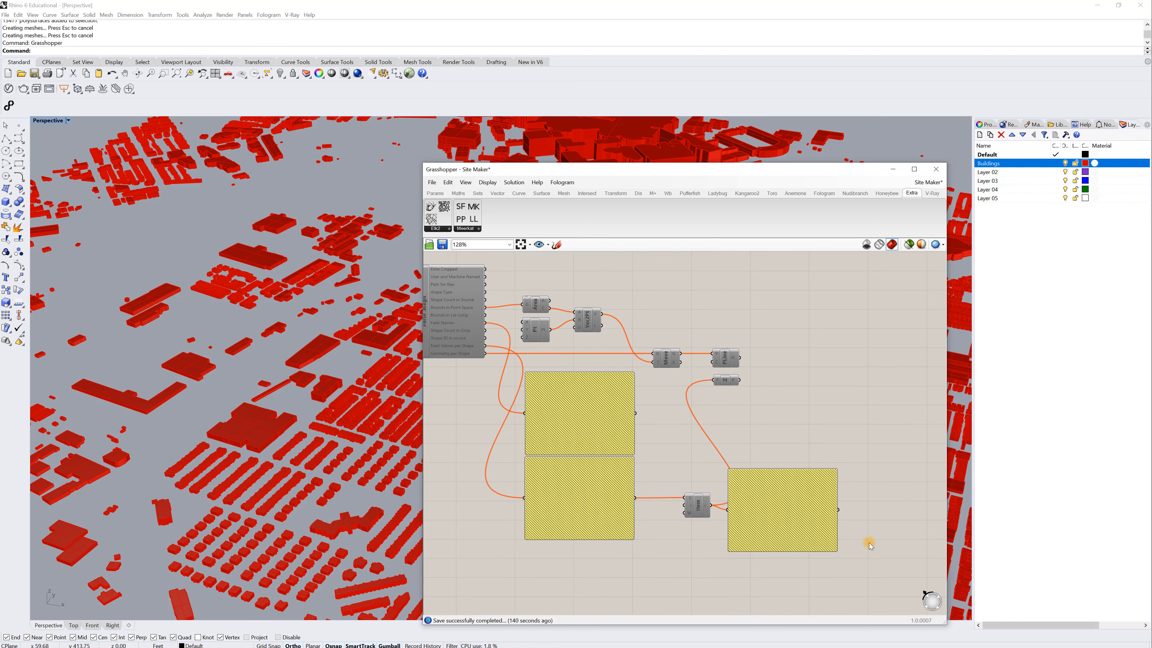
click(726, 380)
key(Delete)
drag(880, 569, 676, 474)
key(Delete)
- Enable all remaining components of the copied curb-line definition, from the file path through the polyline
right_drag(694, 417, 880, 499)
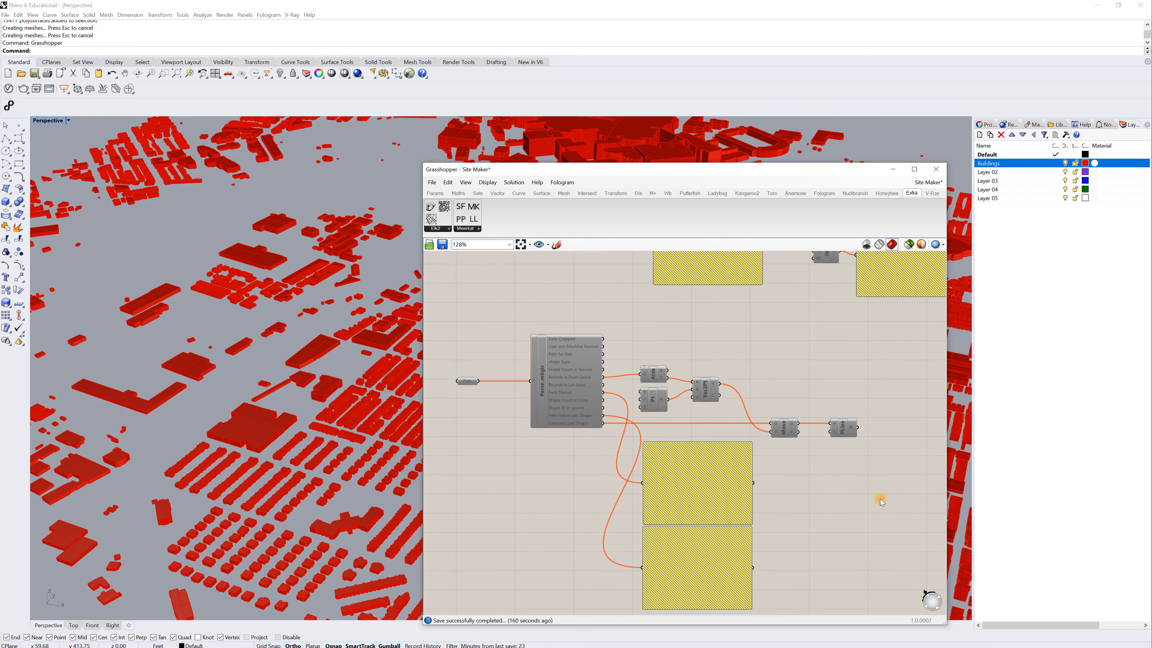
drag(880, 498, 457, 324)
drag(887, 577, 443, 317)
right_click(768, 360)
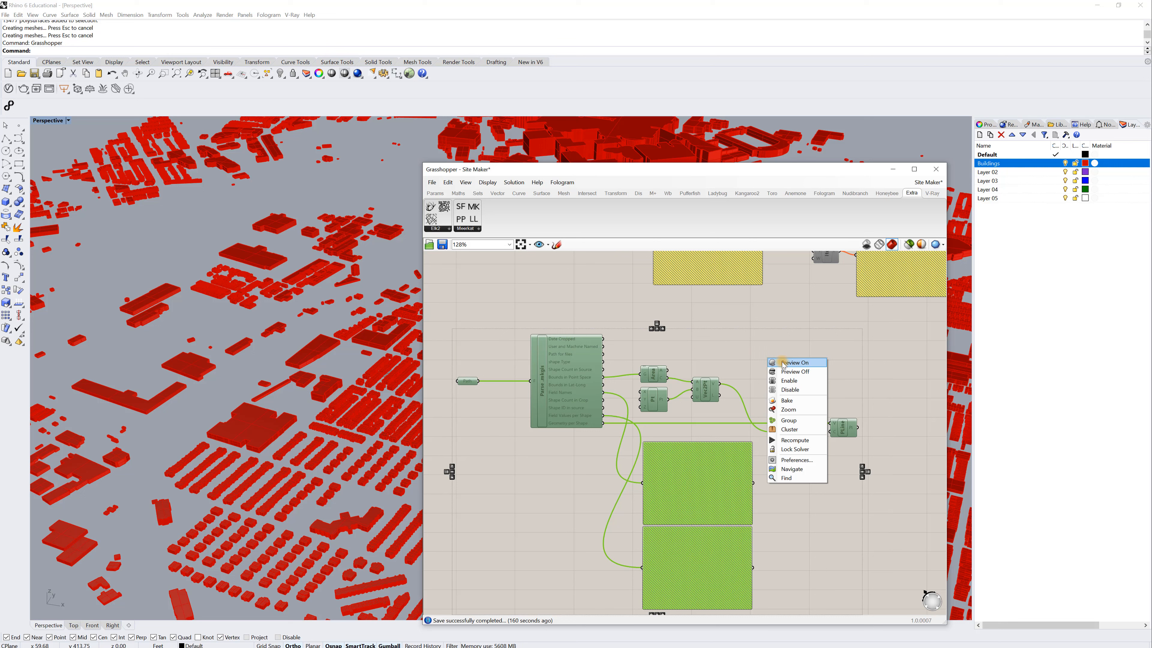
click(791, 380)
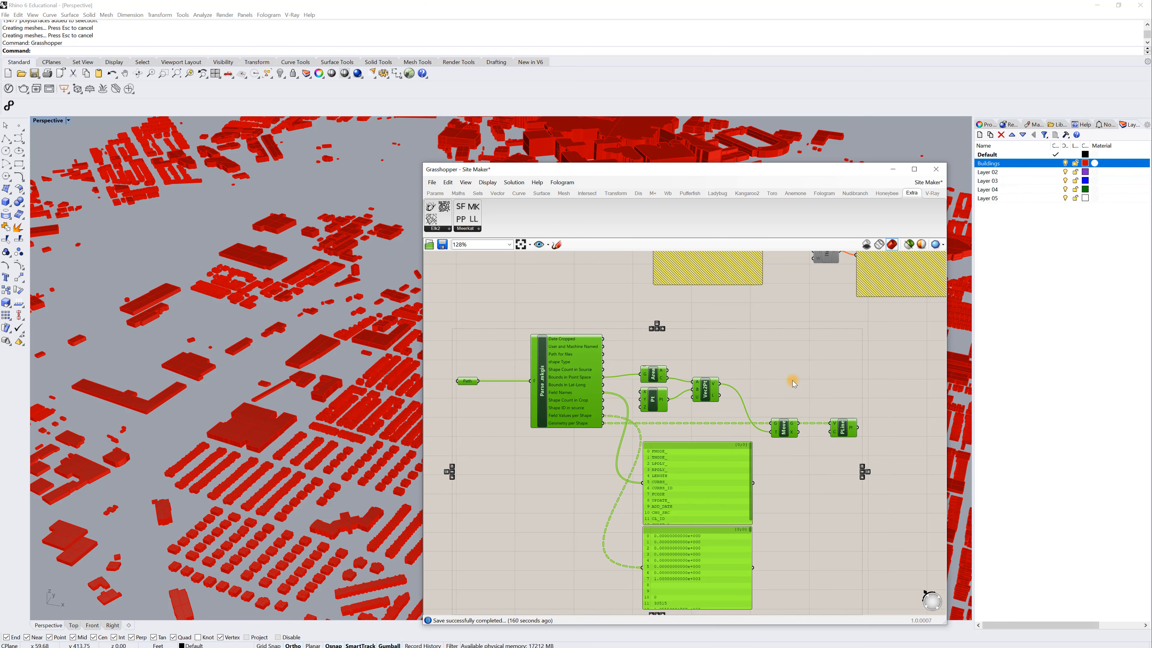
click(793, 383)
right_drag(469, 385, 501, 432)
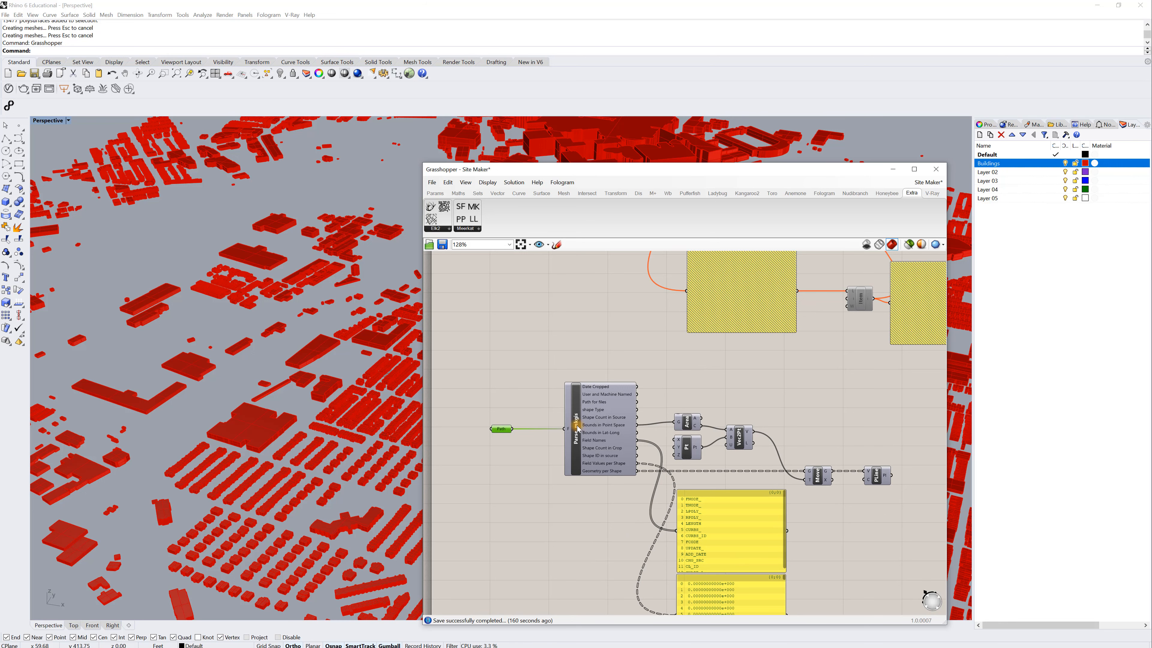
- Examine the curb-line definition component by component, from the Parse .mkgis output through Area, Point and Vector 2Pt to Move
click(616, 431)
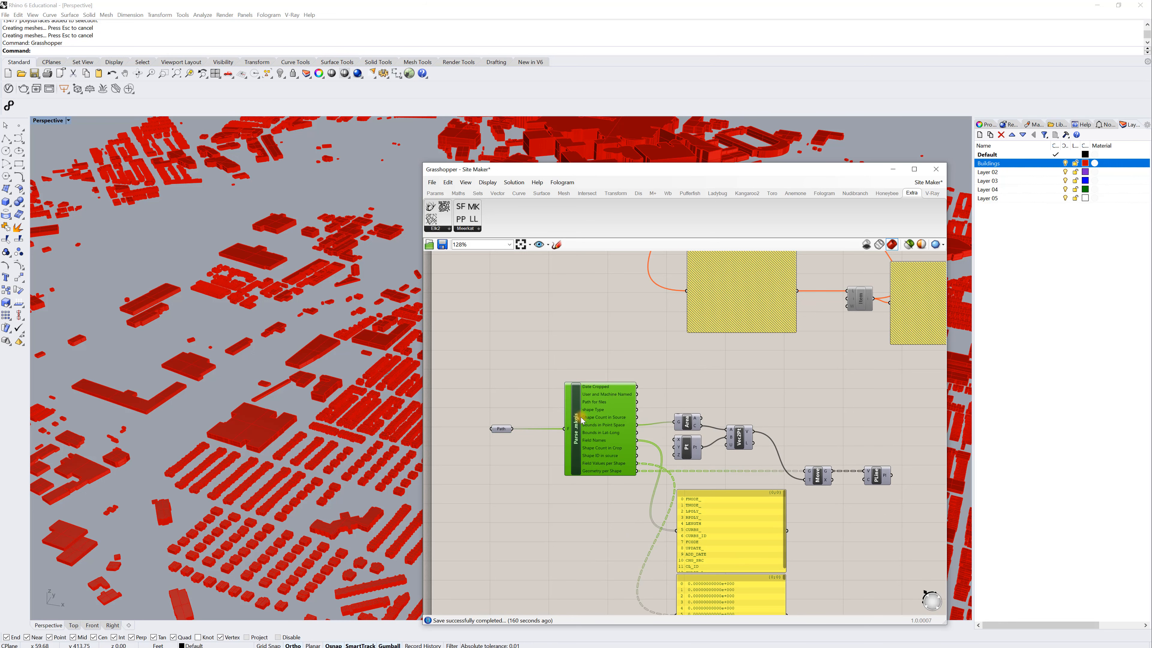
scroll(605, 431, up, 1)
right_drag(606, 432, 528, 403)
click(625, 398)
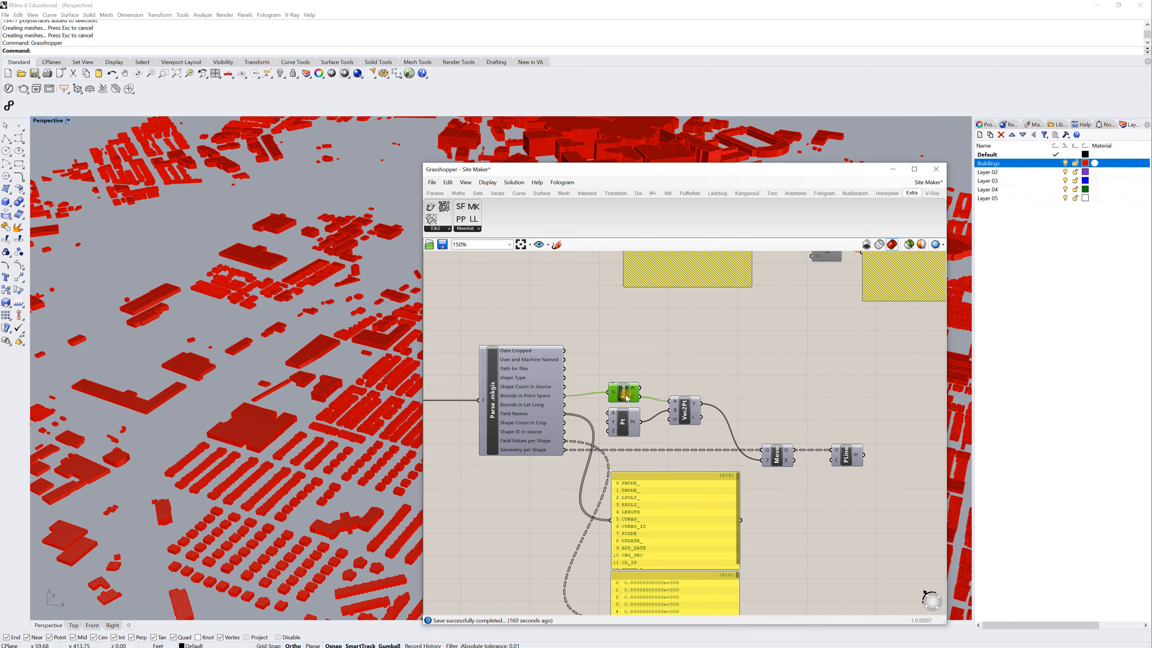
click(624, 426)
click(698, 415)
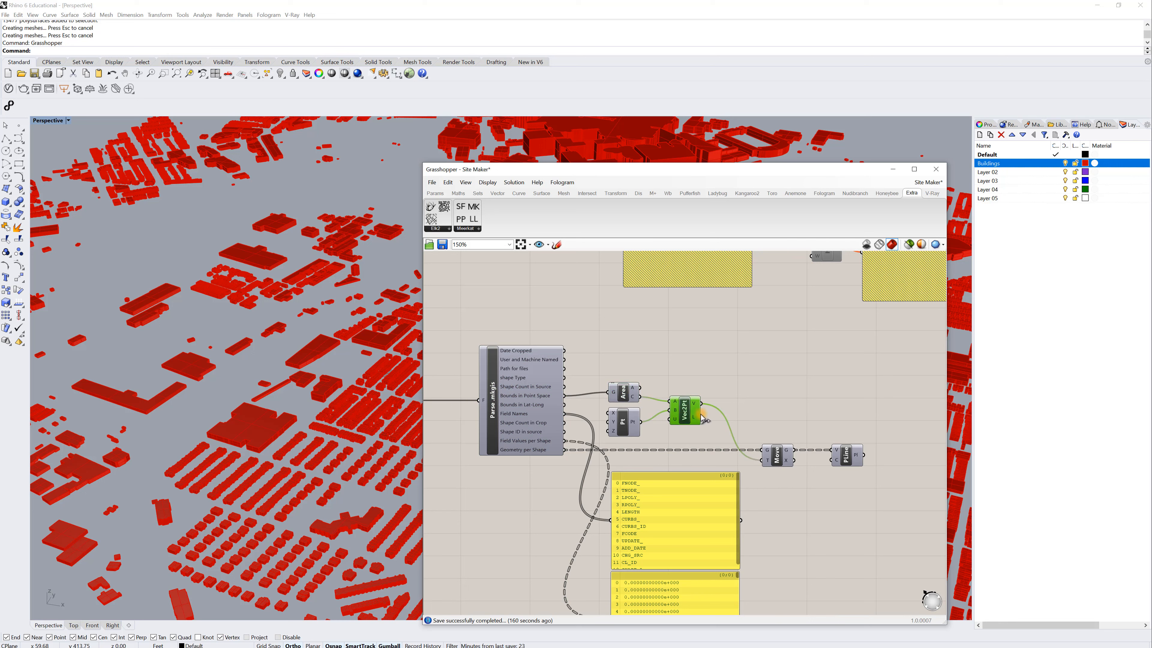
click(775, 457)
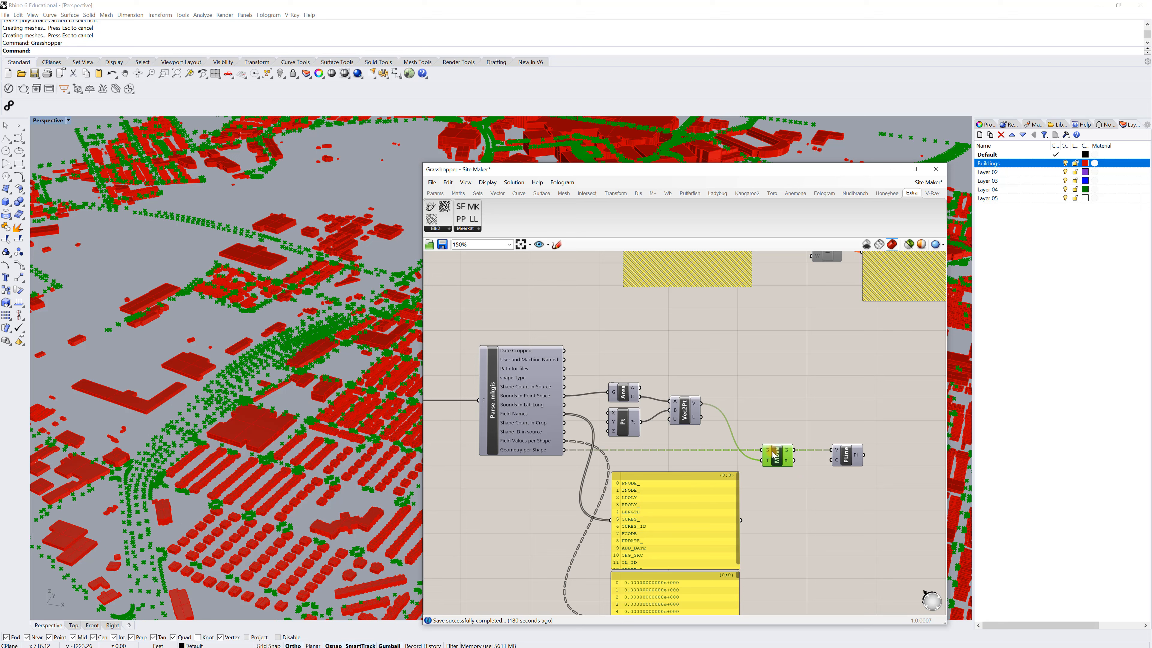
- Turn on the preview of the curb-line definition's Polyline component
click(849, 458)
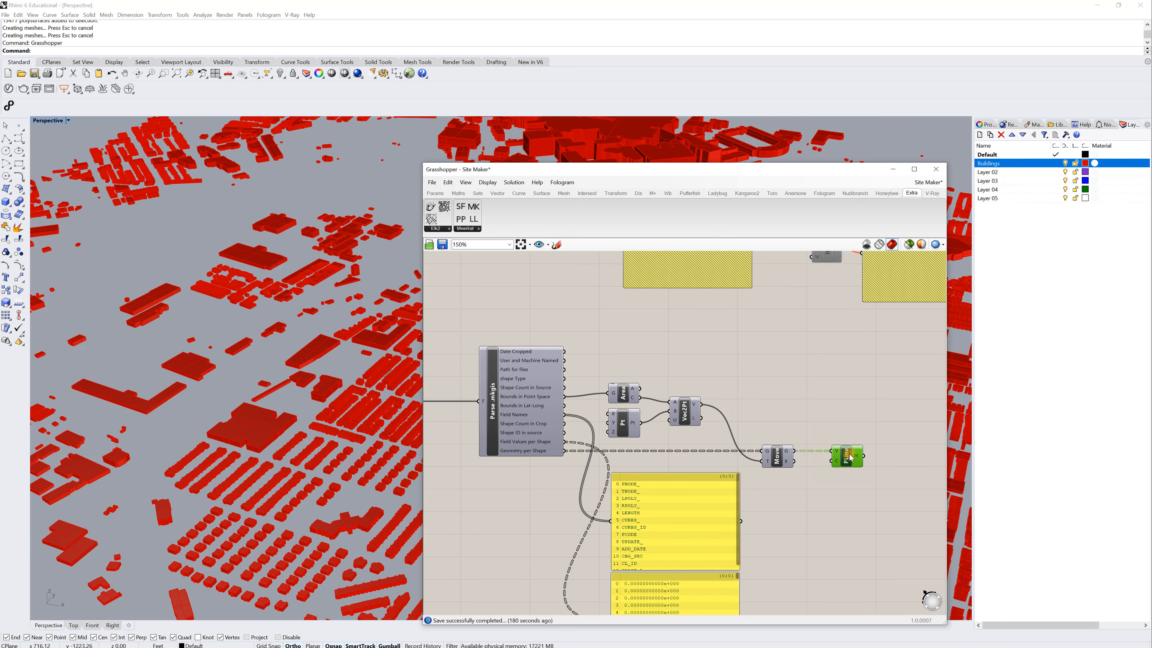
right_click(850, 458)
click(872, 470)
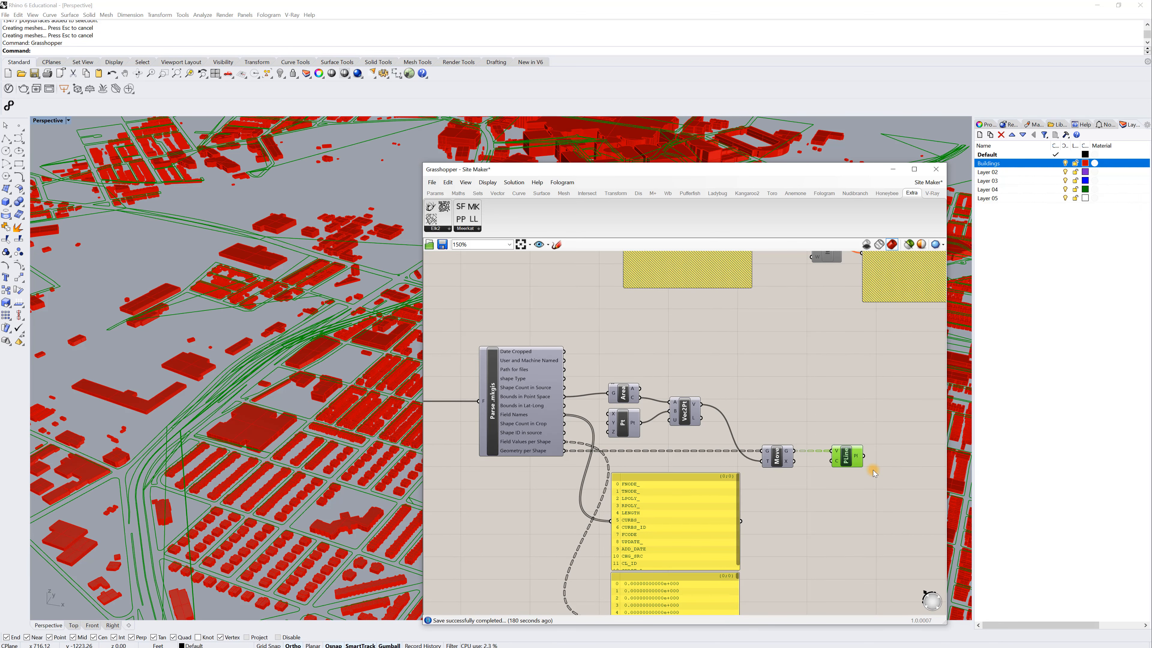
- Replace the Polyline component with an Interpolate curve component whose vertices come from the Move component's geometry output
double_click(848, 427)
text(inter)
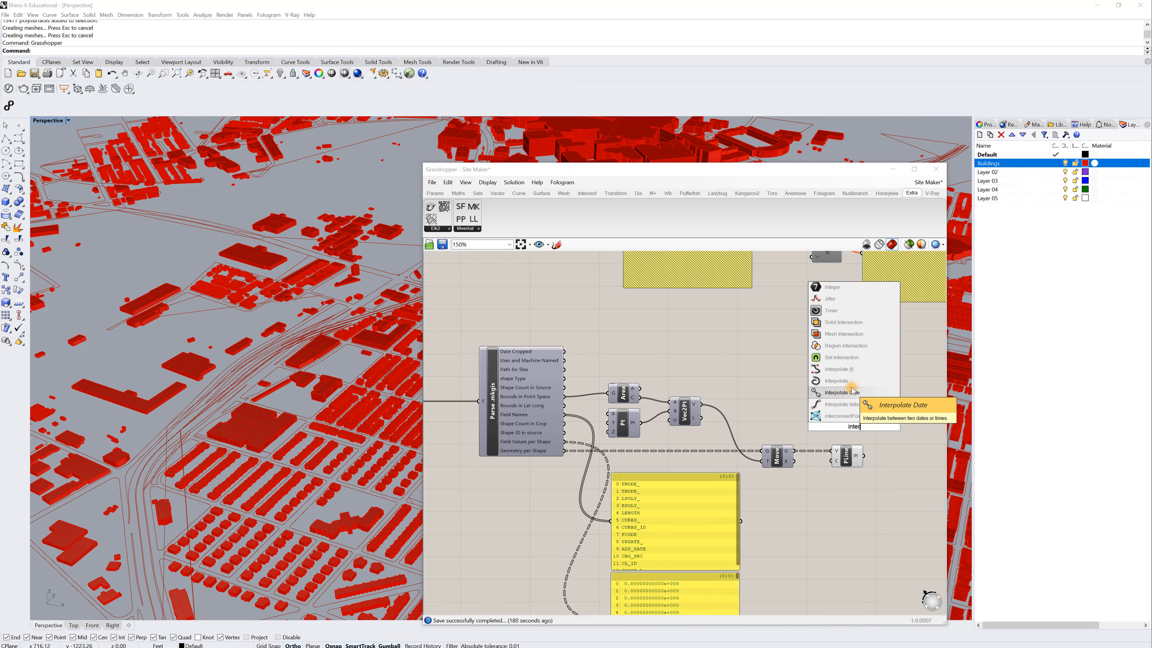
click(836, 380)
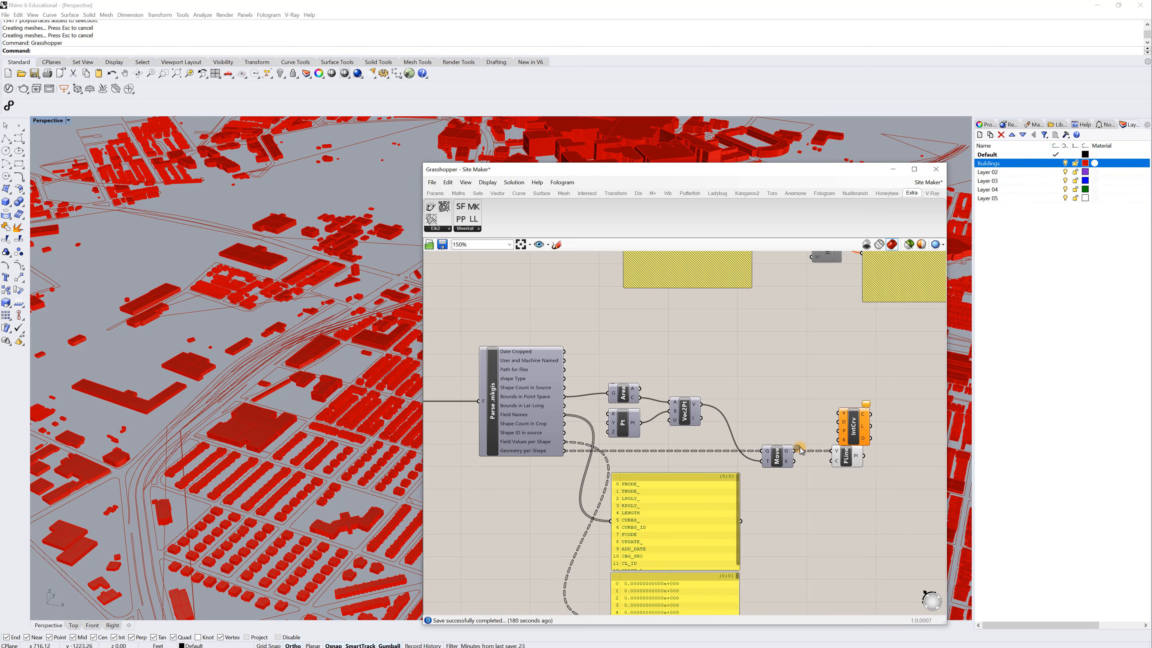
drag(804, 448, 838, 413)
drag(856, 433, 849, 428)
click(850, 457)
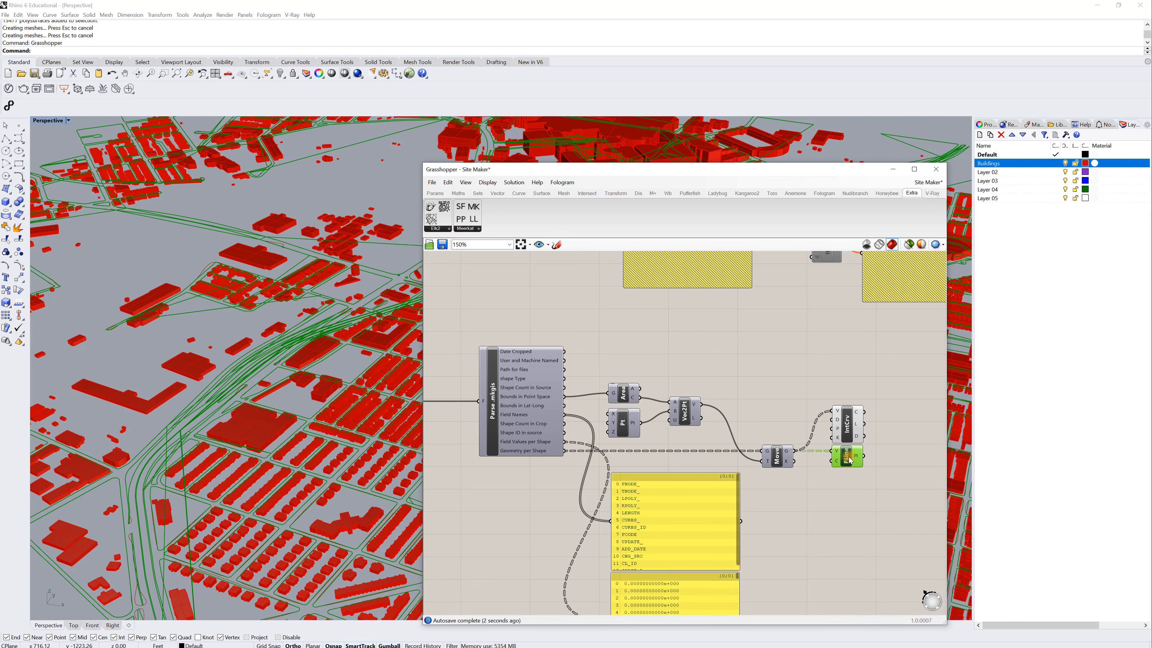
key(Delete)
- Examine the interpolated curb lines among the buildings and compare the disabled building definition with the curb-line definition
click(846, 426)
right_drag(177, 344, 262, 384)
scroll(748, 453, down, 4)
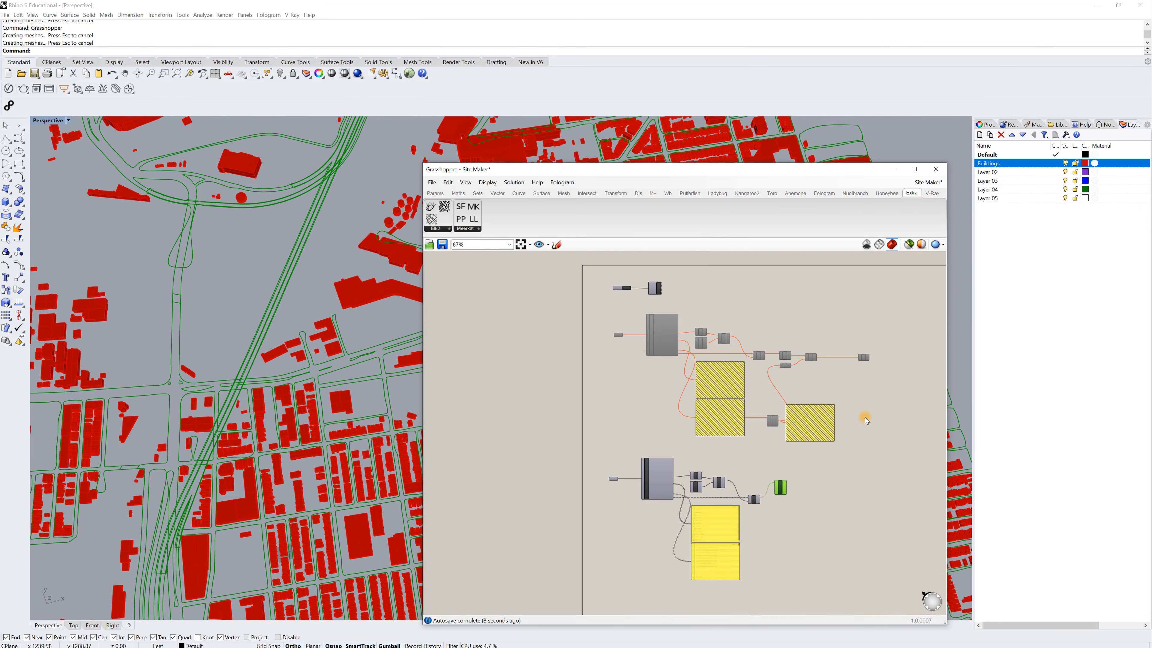
scroll(865, 420, up, 1)
drag(892, 425, 502, 262)
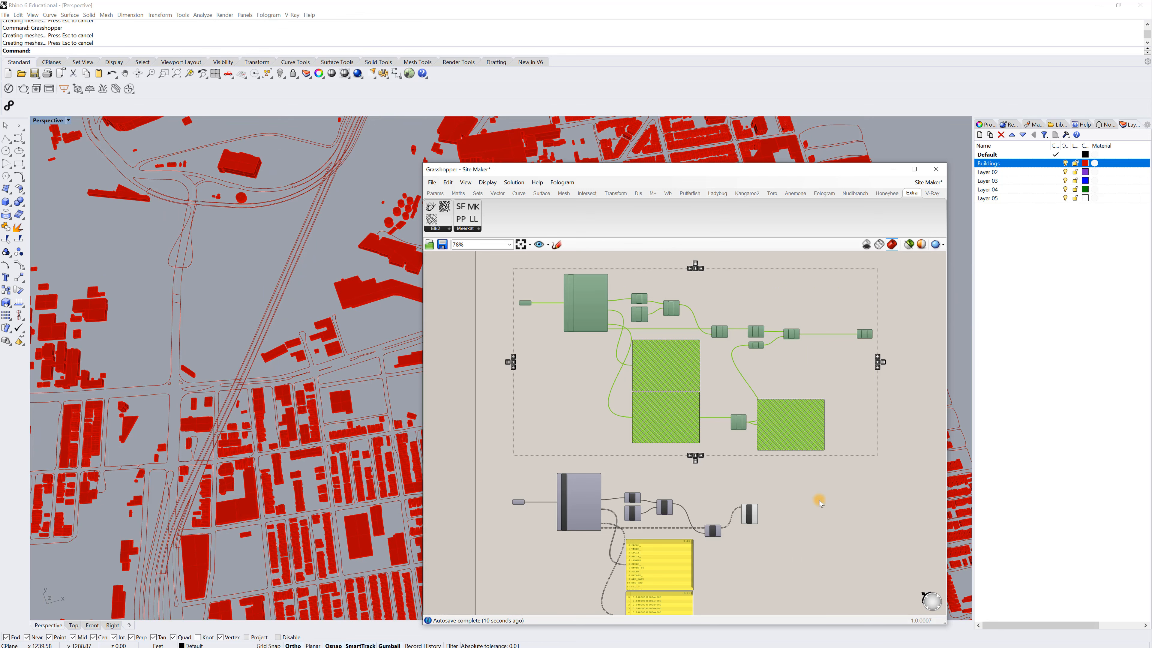
click(812, 560)
right_drag(756, 543, 794, 444)
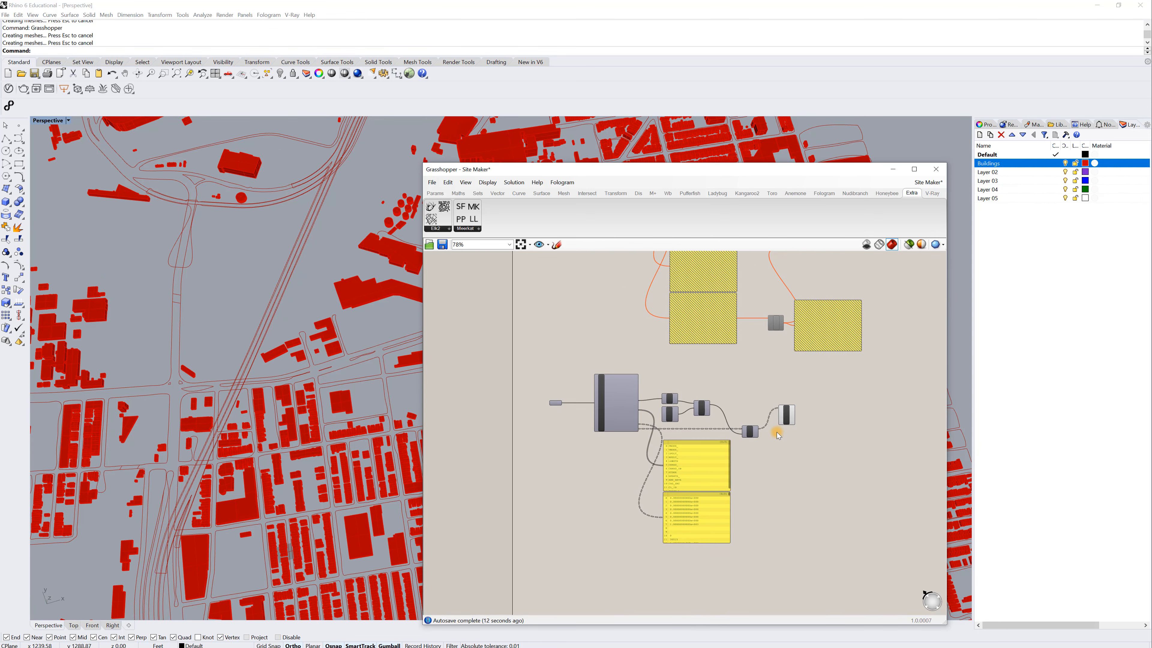
scroll(777, 431, up, 4)
click(789, 420)
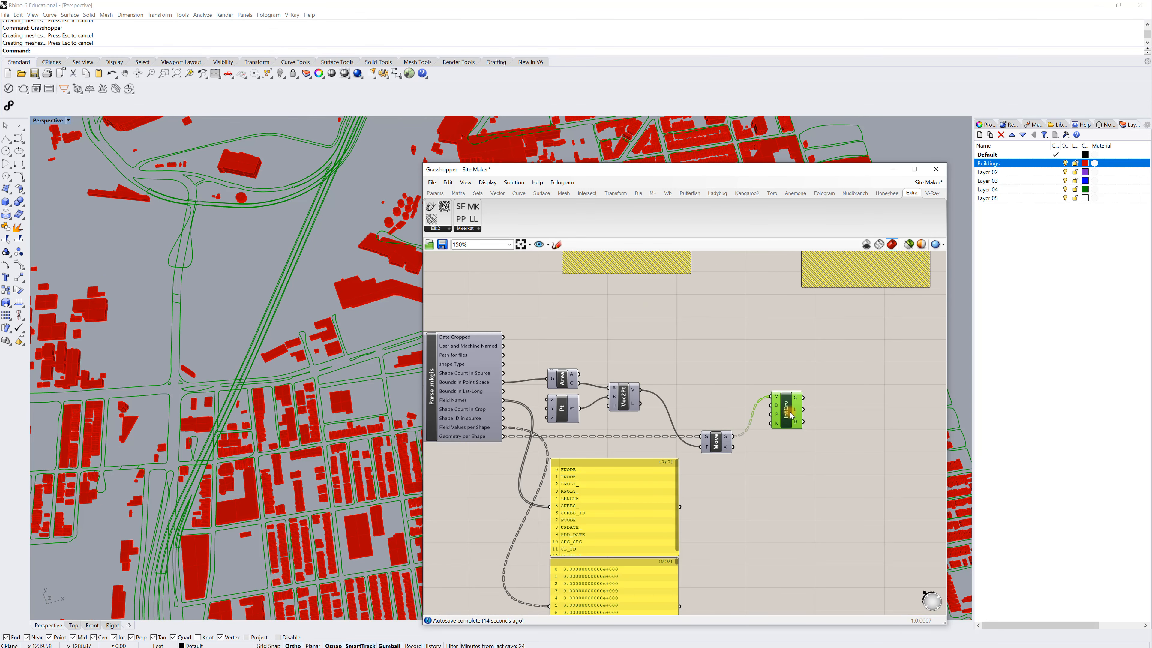
- Make Layer 02 the current layer and rename it Roads
double_click(993, 173)
click(995, 174)
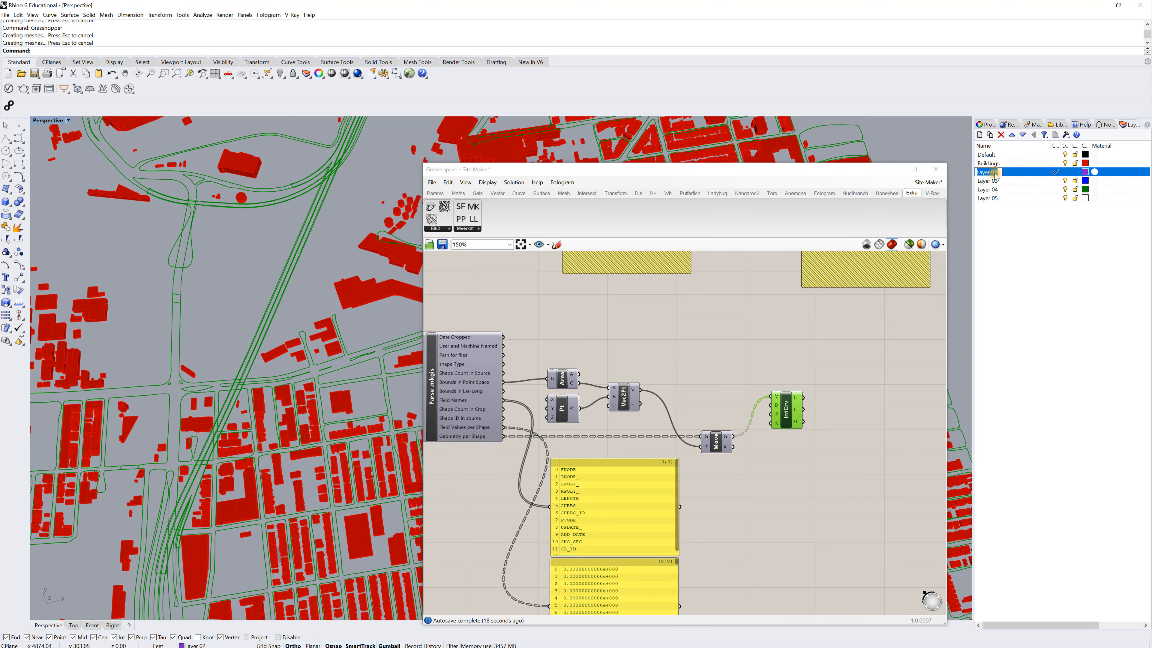
text(Roads)
key(Return)
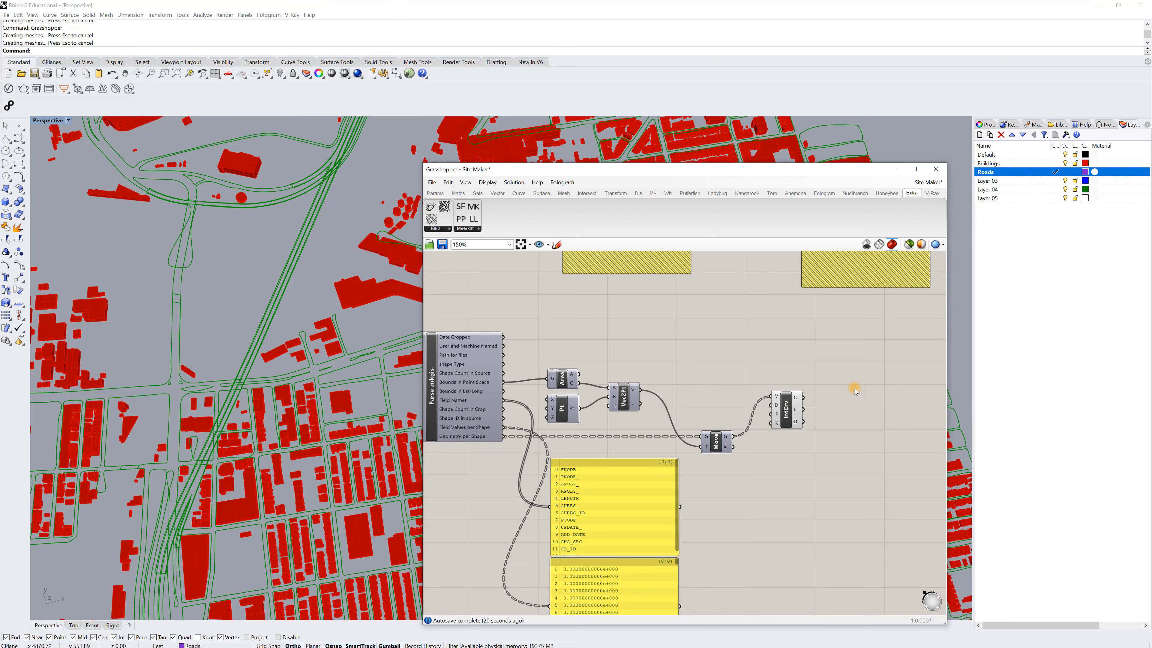
- Bake the interpolated curb curves onto the Roads layer as a group, coloured by layer
right_click(787, 408)
click(809, 440)
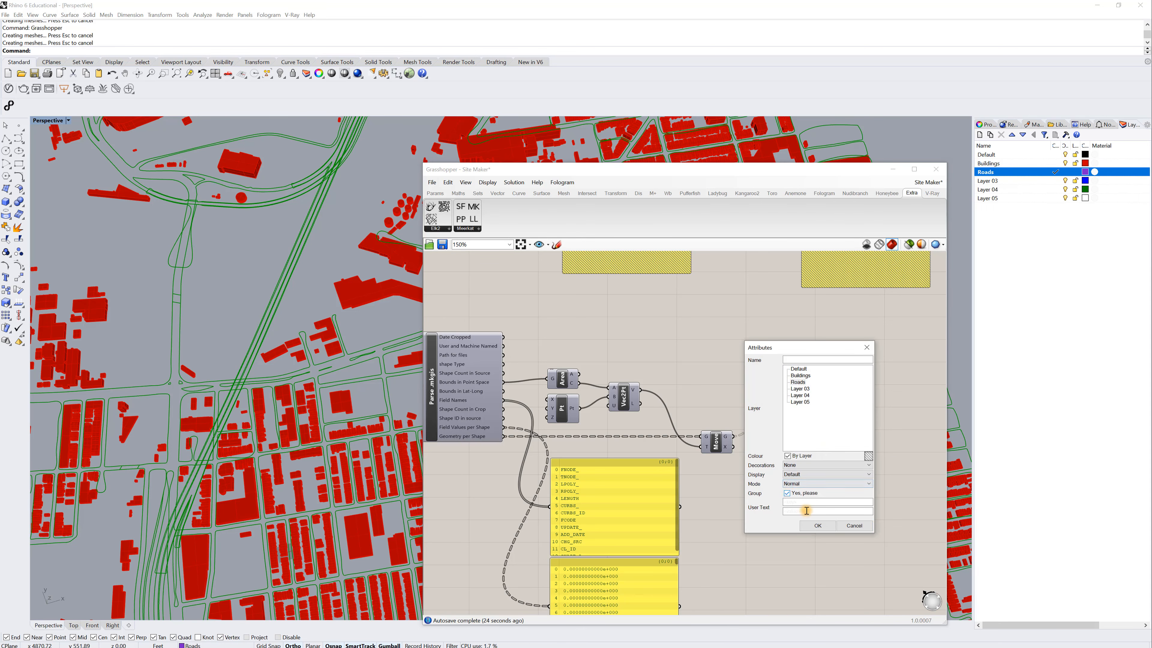
click(818, 525)
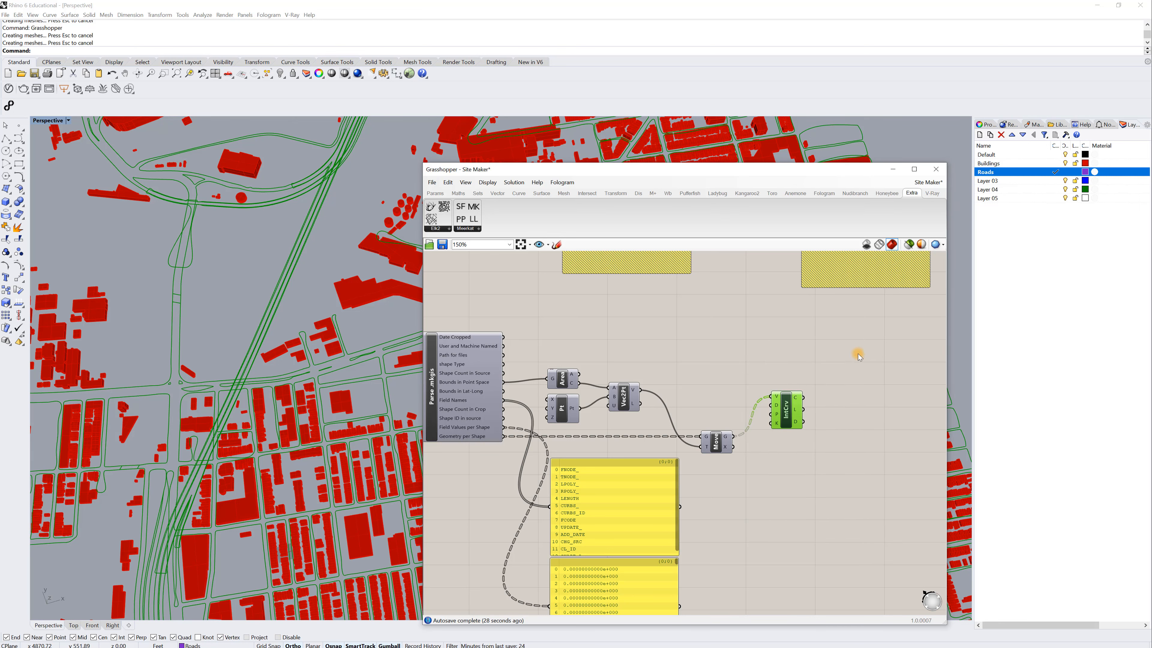
- Close the Grasshopper window, inspect the baked road curves around the city blocks, and delete them all
click(937, 172)
scroll(687, 481, up, 3)
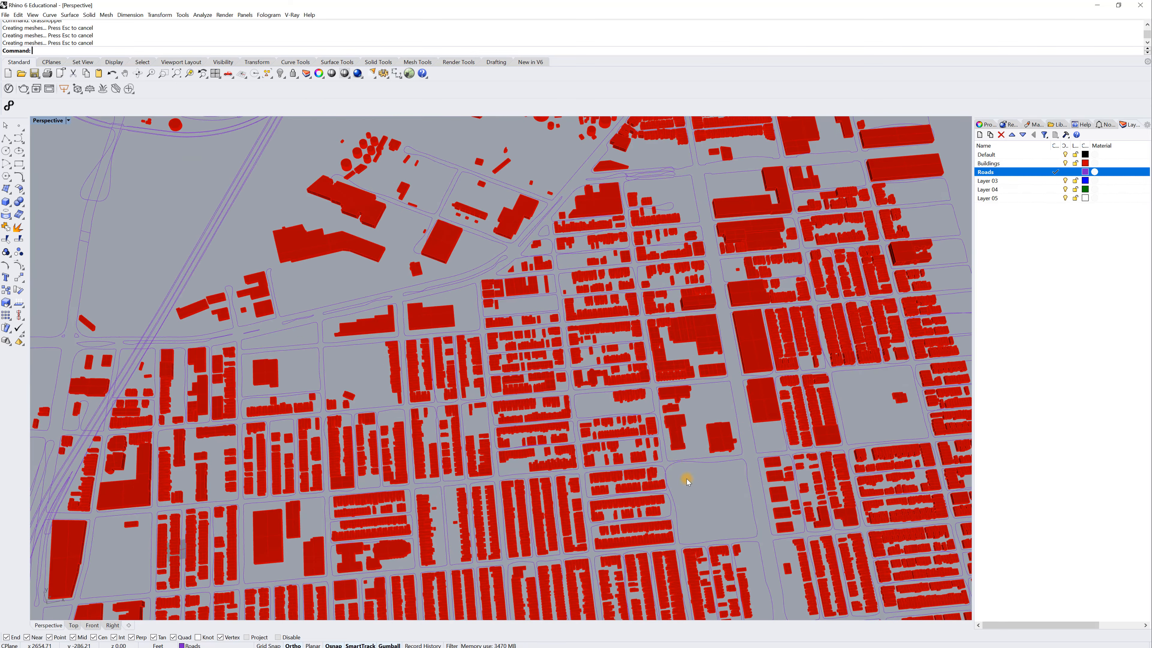
scroll(680, 535, up, 2)
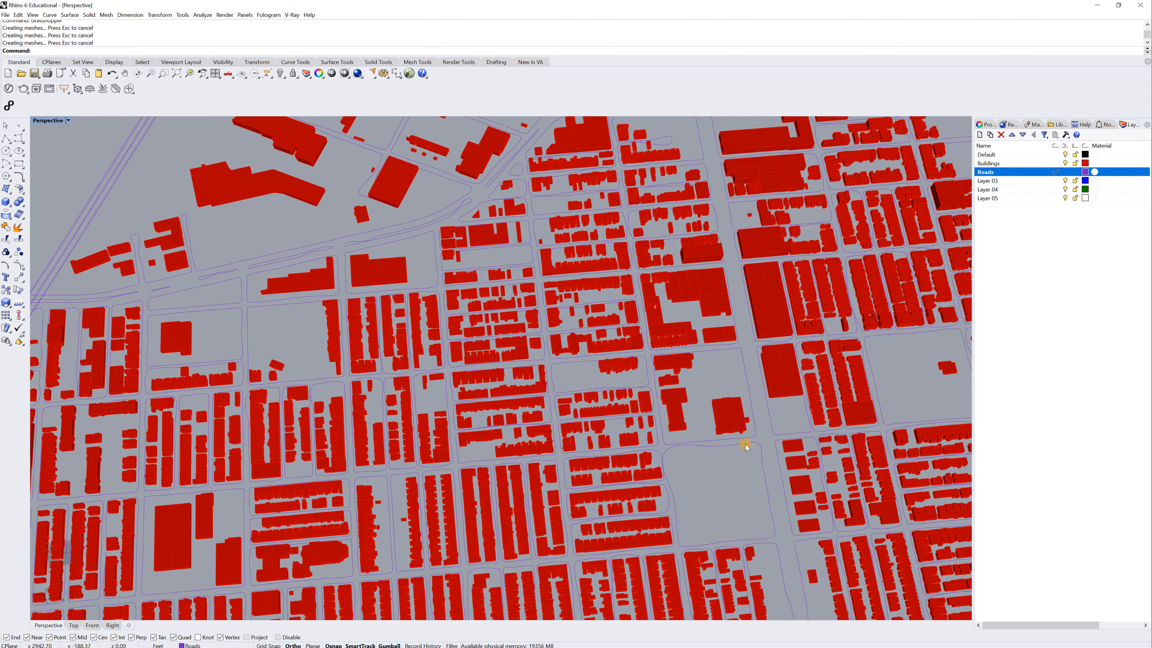
shift+right_drag(717, 471, 532, 473)
scroll(580, 426, up, 7)
scroll(558, 436, down, 3)
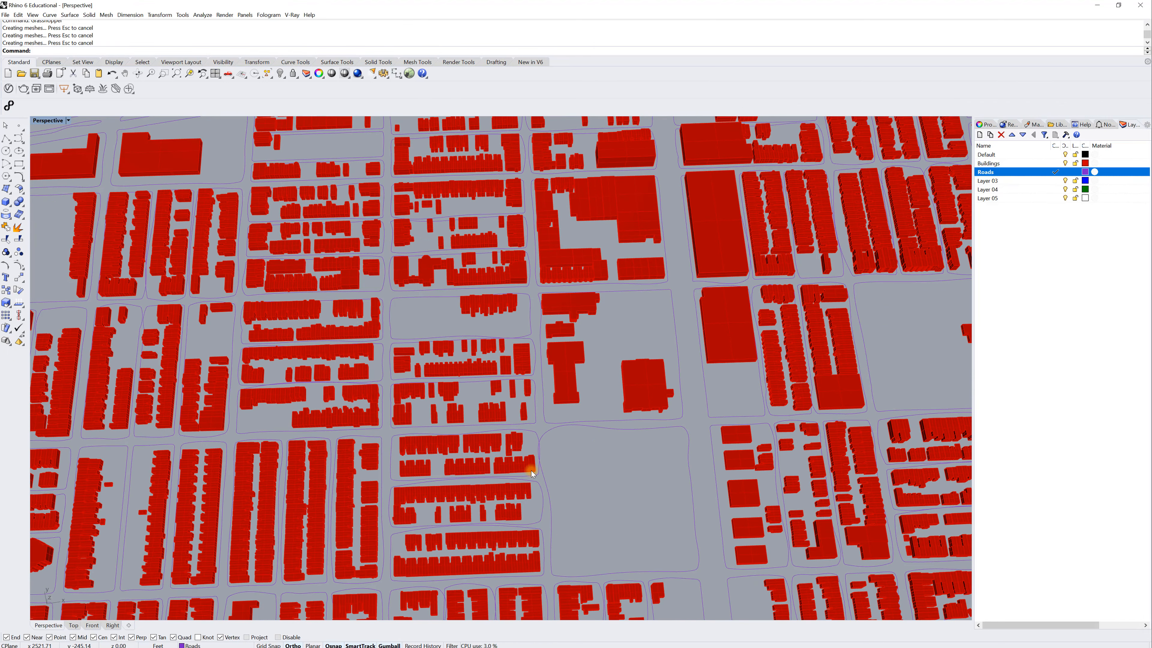
key(ctrl+a)
key(Delete)
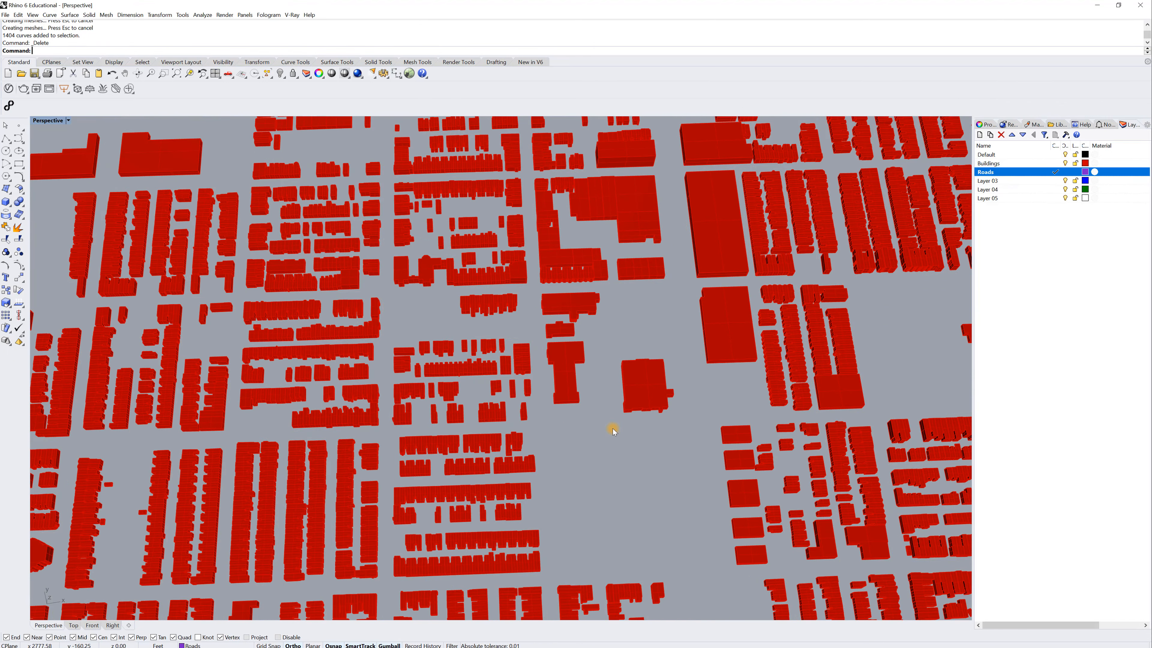
- Reopen Grasshopper, move the Interpolate component aside, and add a PolyLine component fed by the Move component's geometry output
text(Grasshopper)
key(Return)
click(819, 439)
drag(788, 410, 831, 411)
right_drag(712, 363, 591, 350)
double_click(665, 455)
text(polyl)
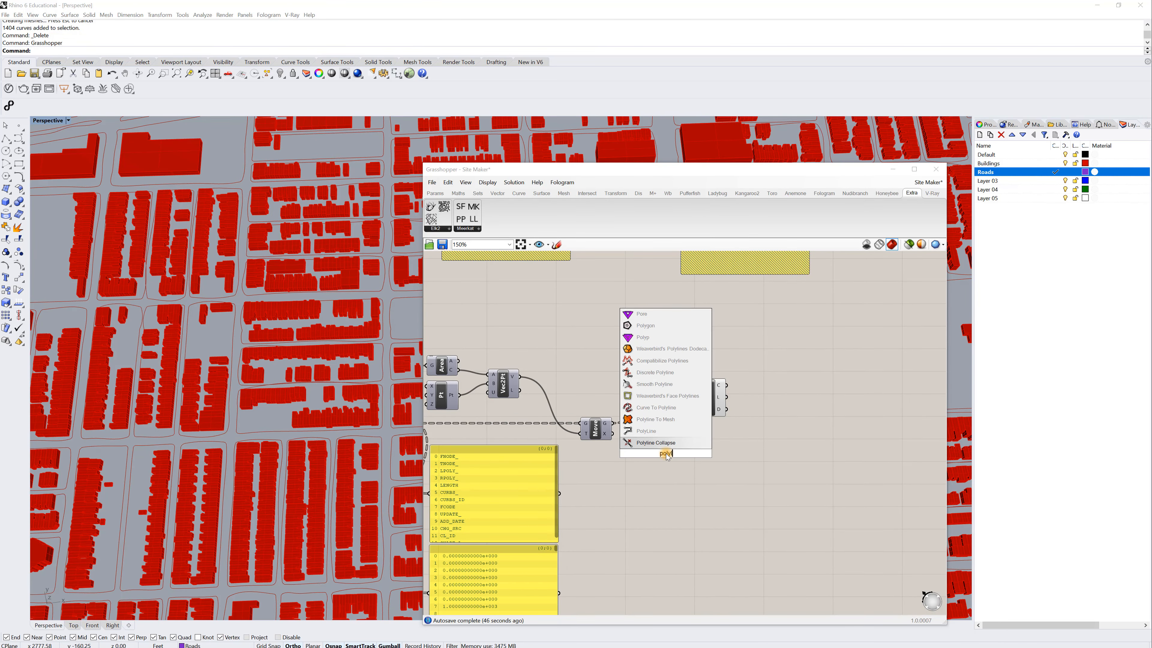
click(645, 431)
drag(613, 424, 650, 447)
- Turn off the preview of the Interpolate component
click(708, 401)
right_click(709, 394)
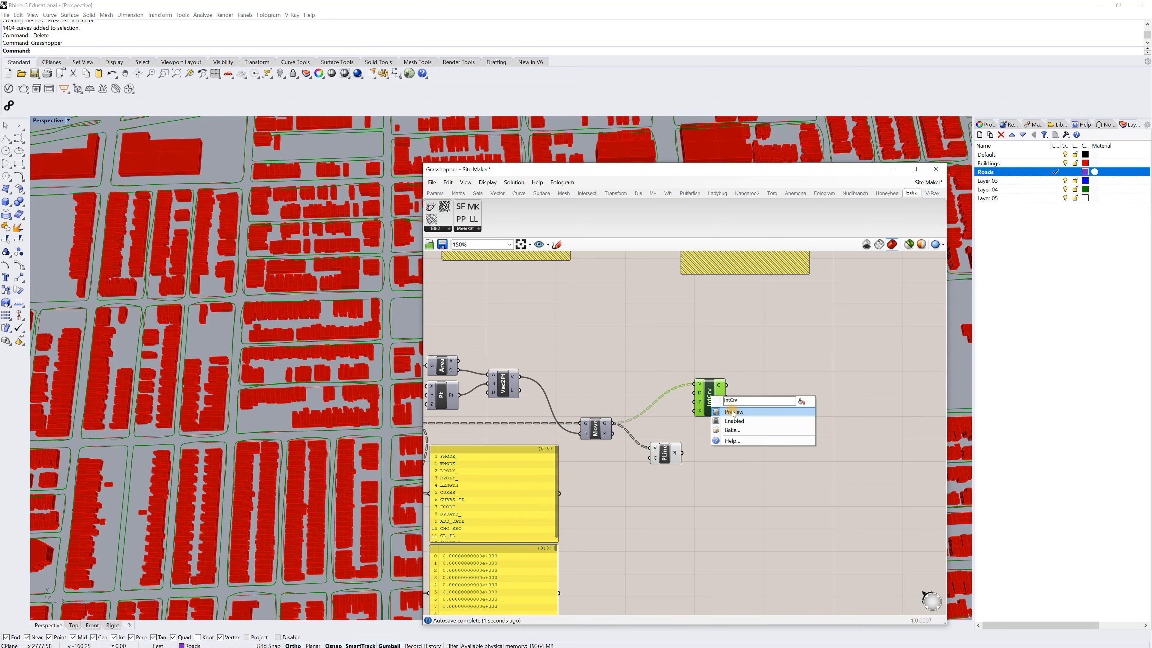
click(722, 411)
- Examine the polyline curb lines at block corners and along the curved highway in the Perspective viewport
scroll(272, 400, up, 10)
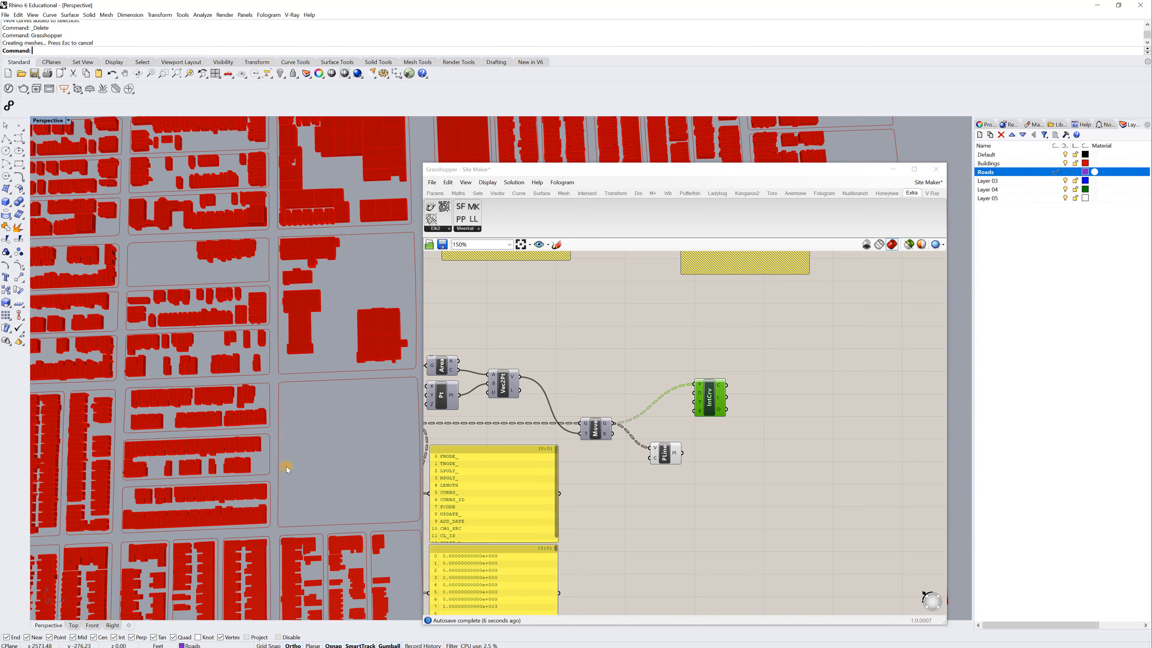
scroll(413, 236, down, 2)
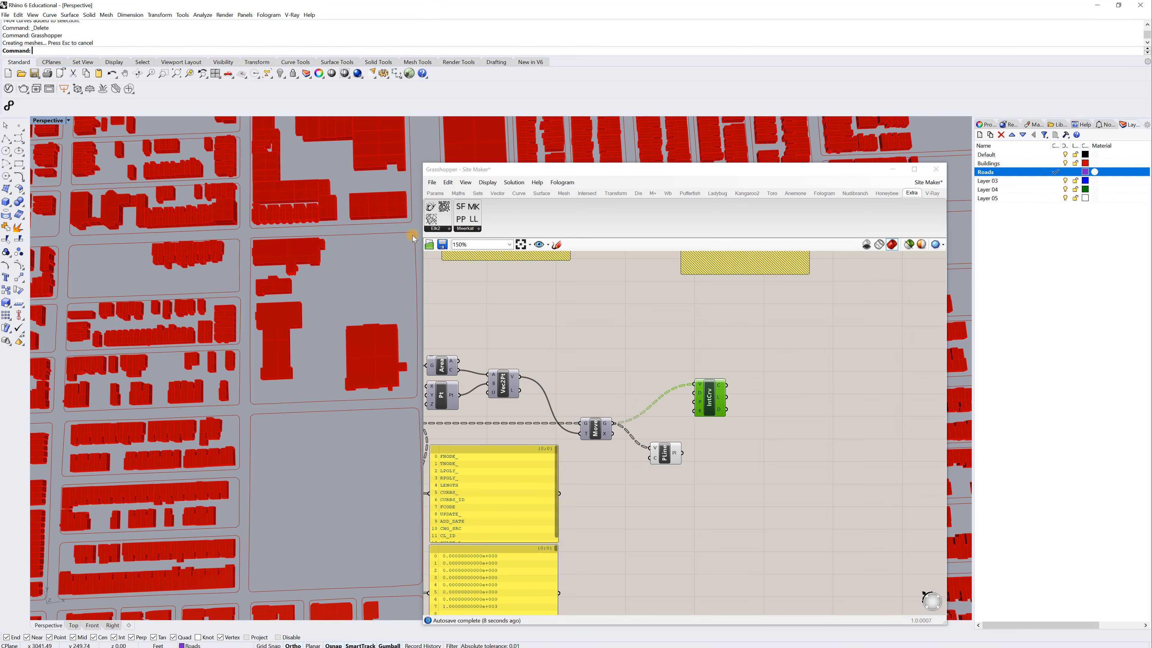
scroll(414, 238, down, 5)
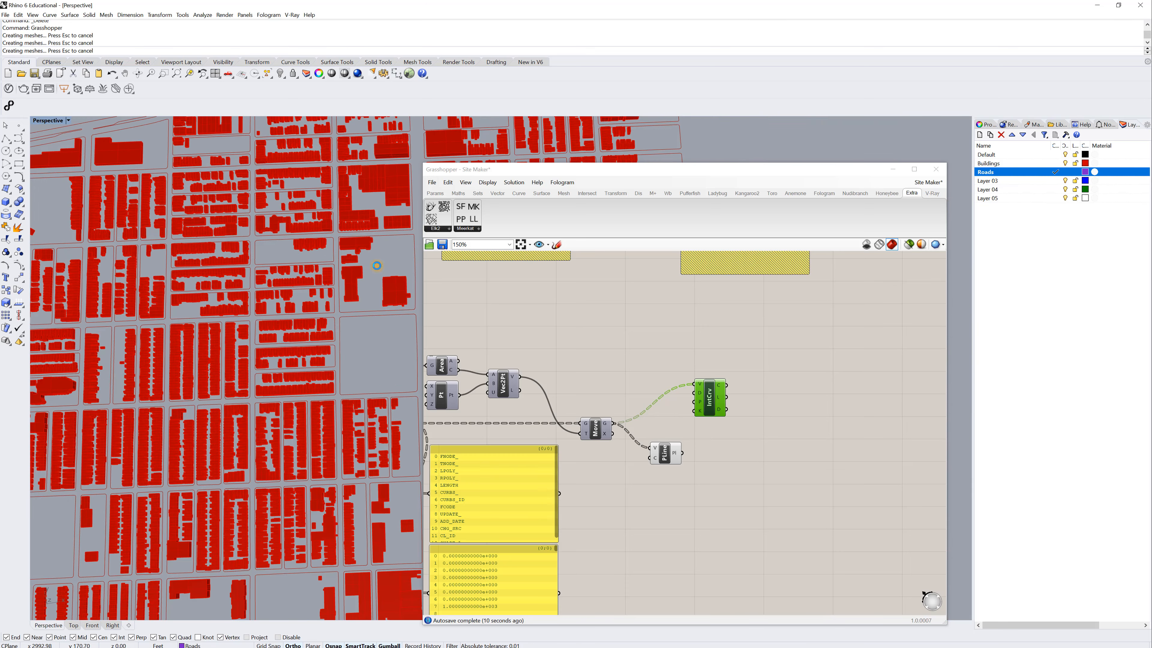
shift+right_drag(375, 325, 415, 331)
shift+right_drag(252, 343, 426, 390)
scroll(201, 369, up, 5)
scroll(239, 310, down, 5)
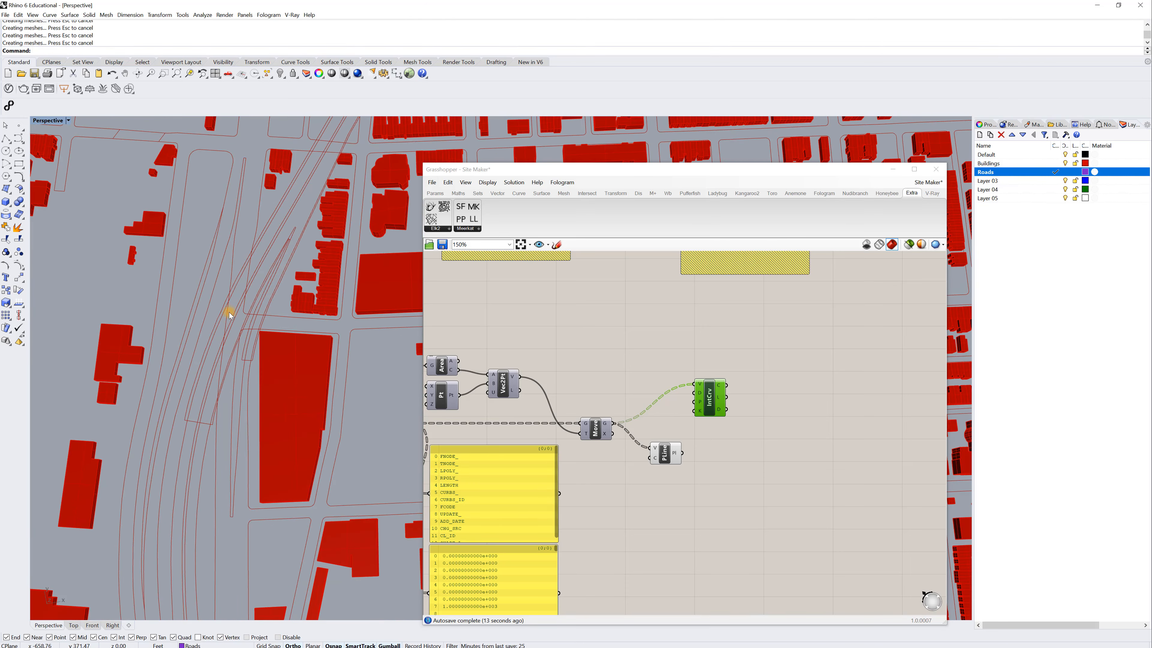
scroll(234, 335, down, 1)
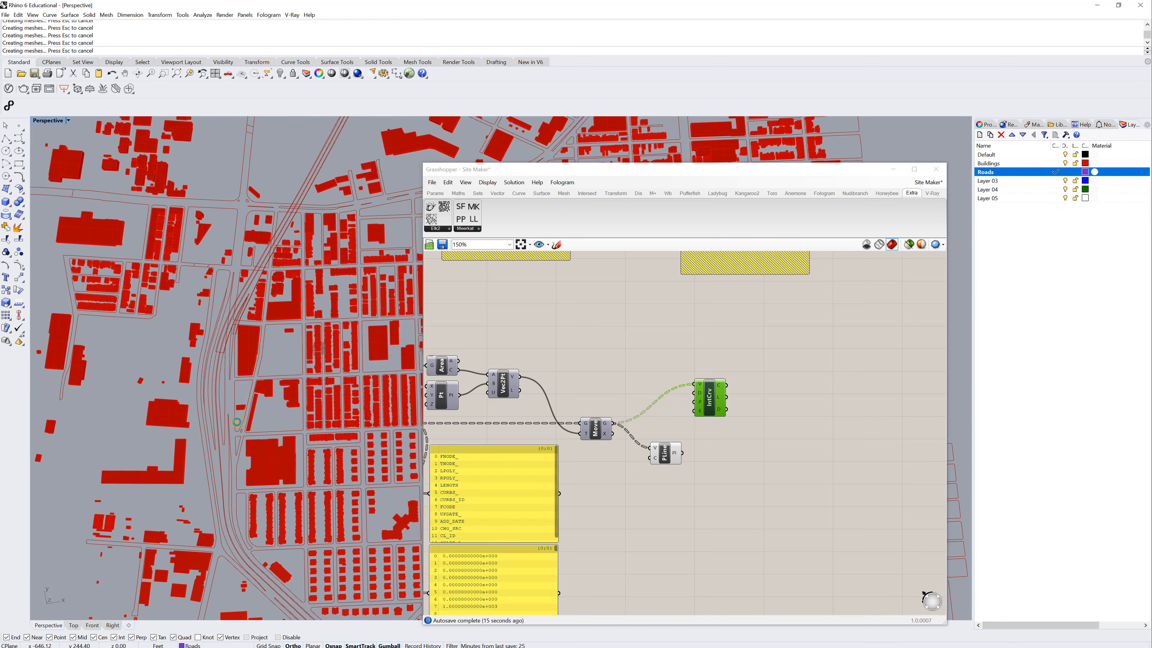
scroll(235, 285, down, 2)
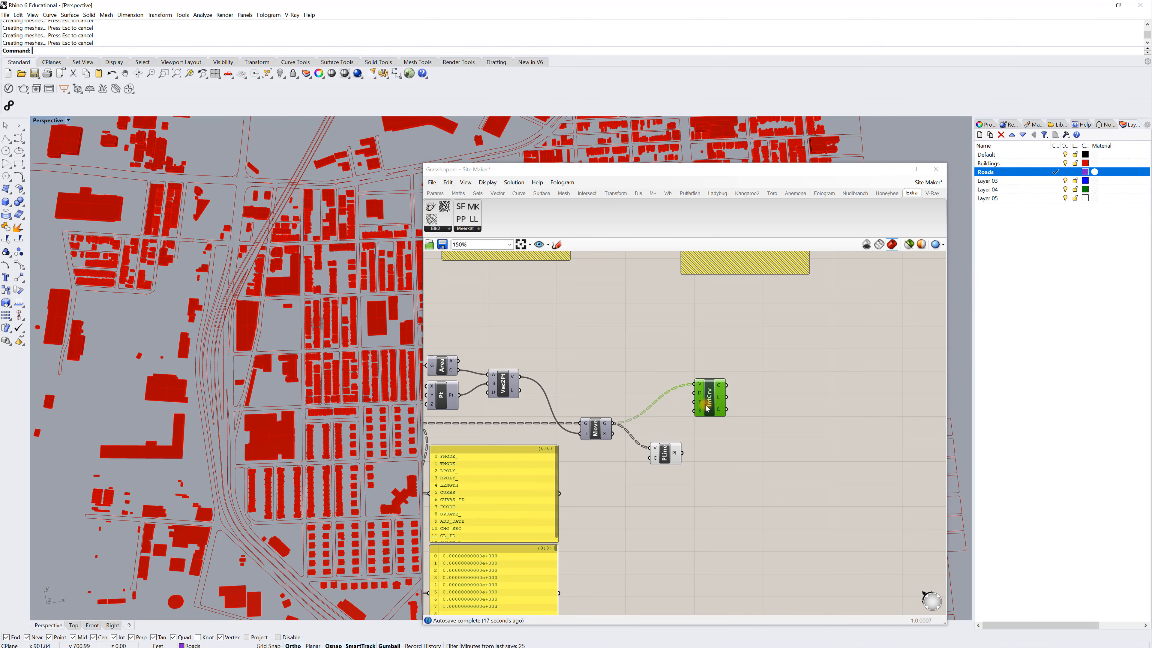
- Bake the PolyLine component's curb lines onto the Roads layer, coloured by layer, and inspect the streets
right_click(665, 452)
click(684, 488)
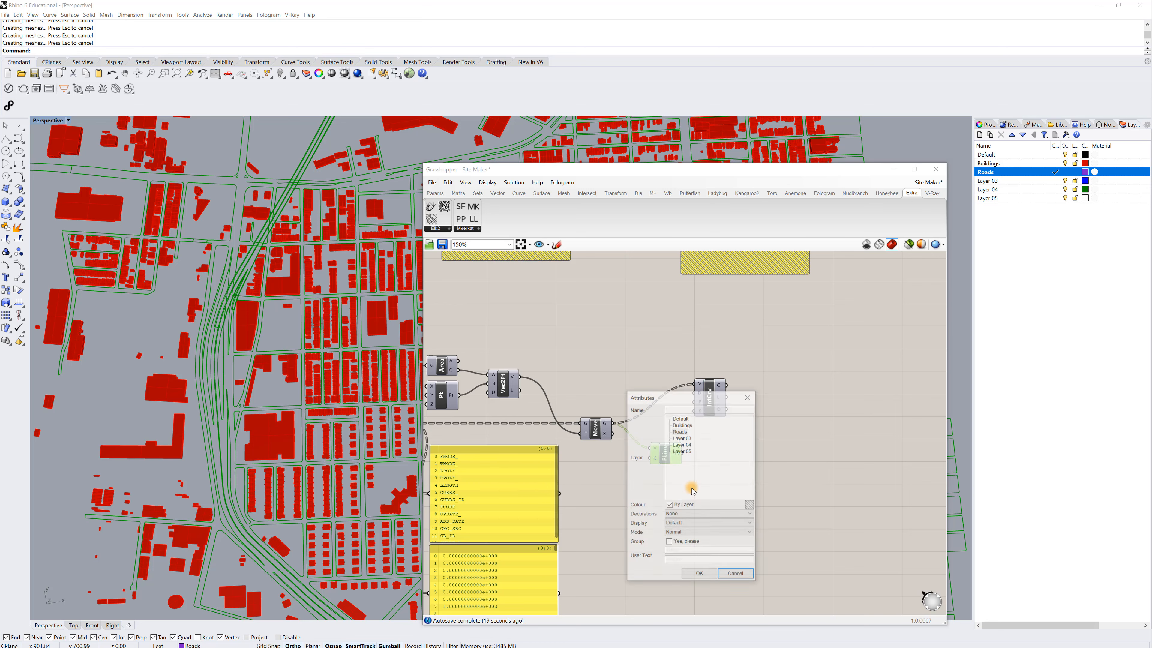
click(700, 575)
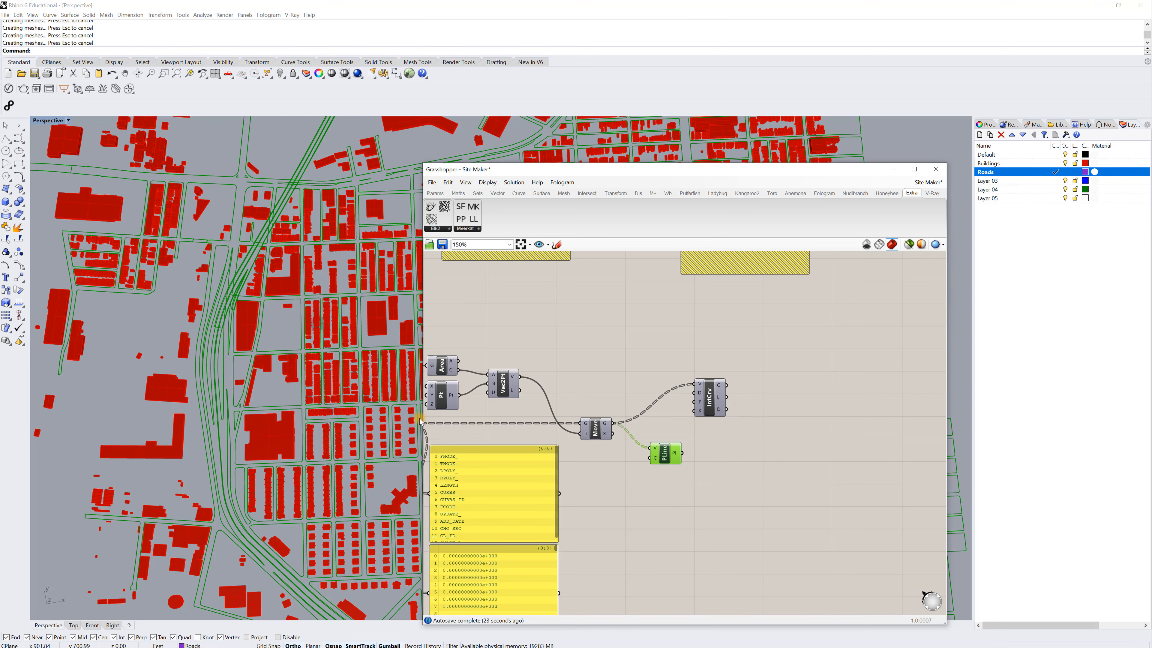
right_drag(420, 422, 377, 494)
scroll(302, 377, up, 6)
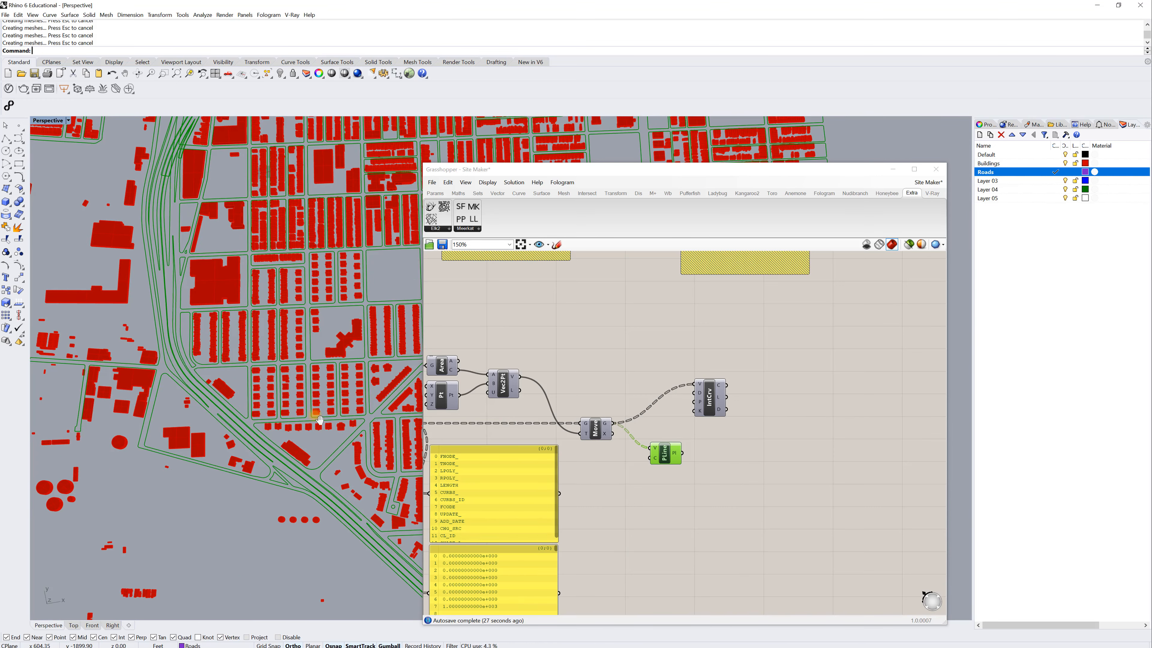
- Delete the Interpolate curve component and place the PolyLine component in line beside the Move component
scroll(304, 377, up, 3)
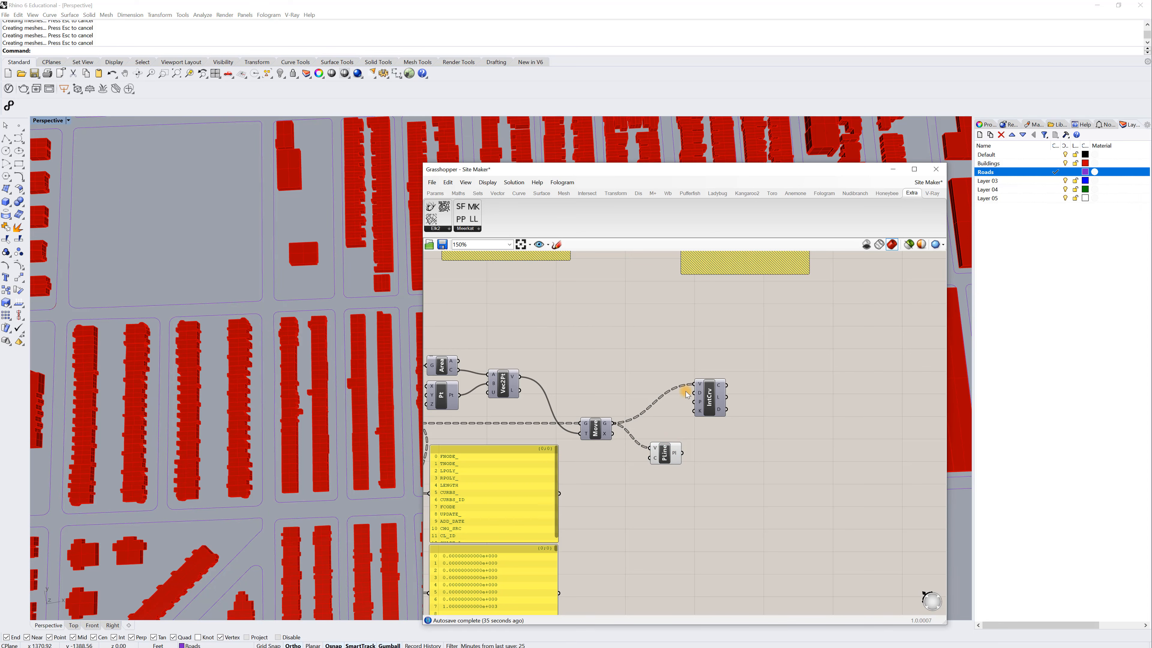
click(709, 396)
key(Delete)
drag(660, 454, 661, 433)
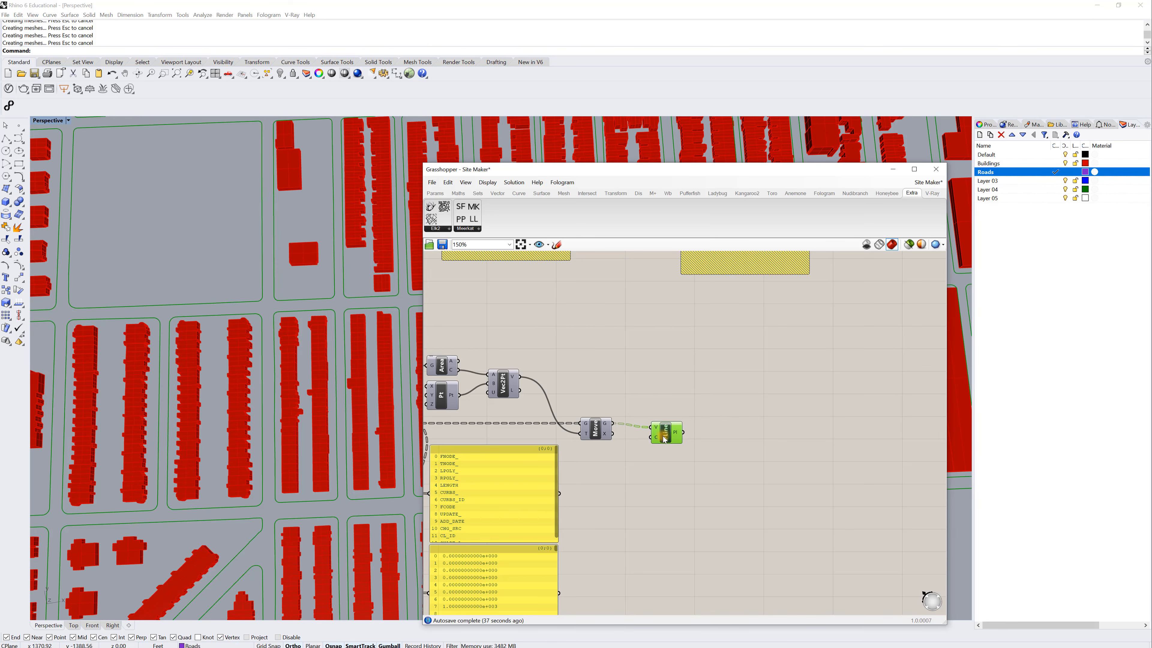
- Duplicate the whole curblines component chain below the original and delete the PolyLine component from the copy
scroll(683, 432, down, 4)
right_drag(730, 442, 799, 415)
drag(759, 499, 539, 352)
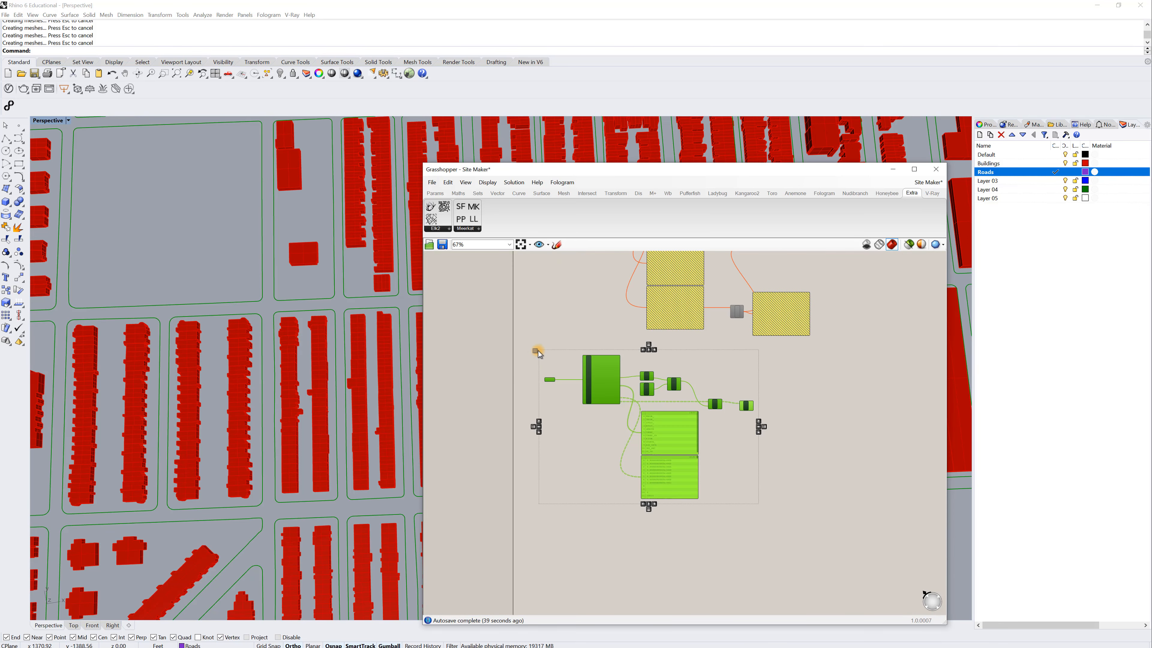
alt+drag(589, 391, 588, 537)
click(771, 540)
scroll(745, 454, up, 3)
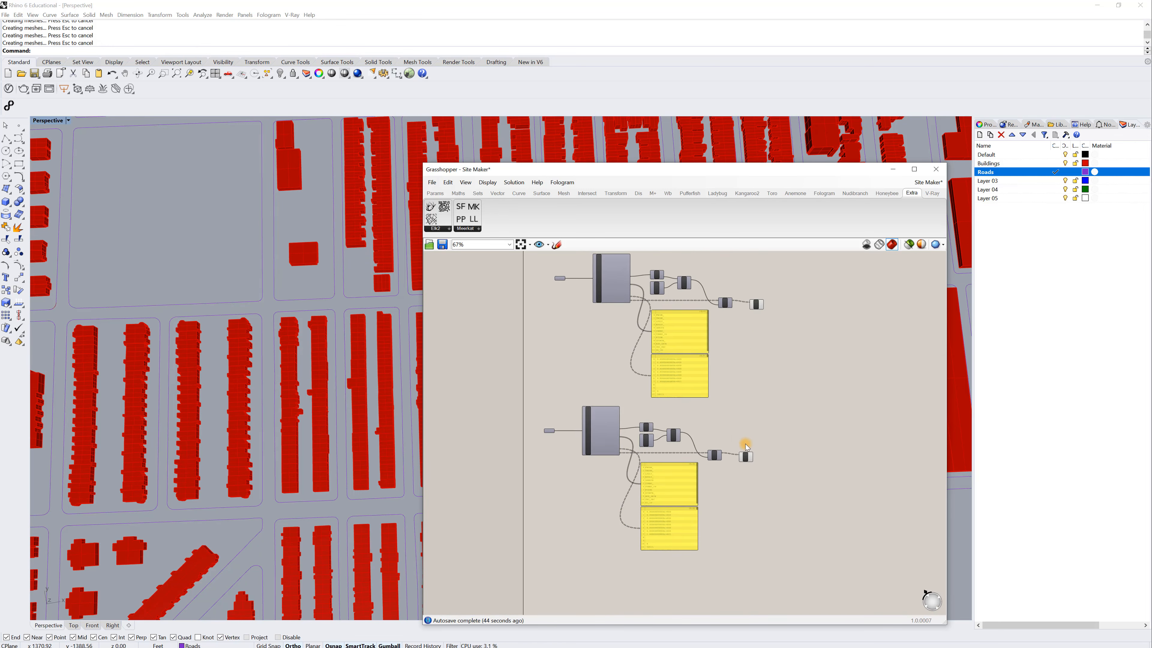
click(736, 472)
key(Delete)
- Set the copied chain's Path parameter to the existing file PhiladelphiaContours2ft200712.mkgis in the GIS Data folder
right_drag(510, 408, 700, 401)
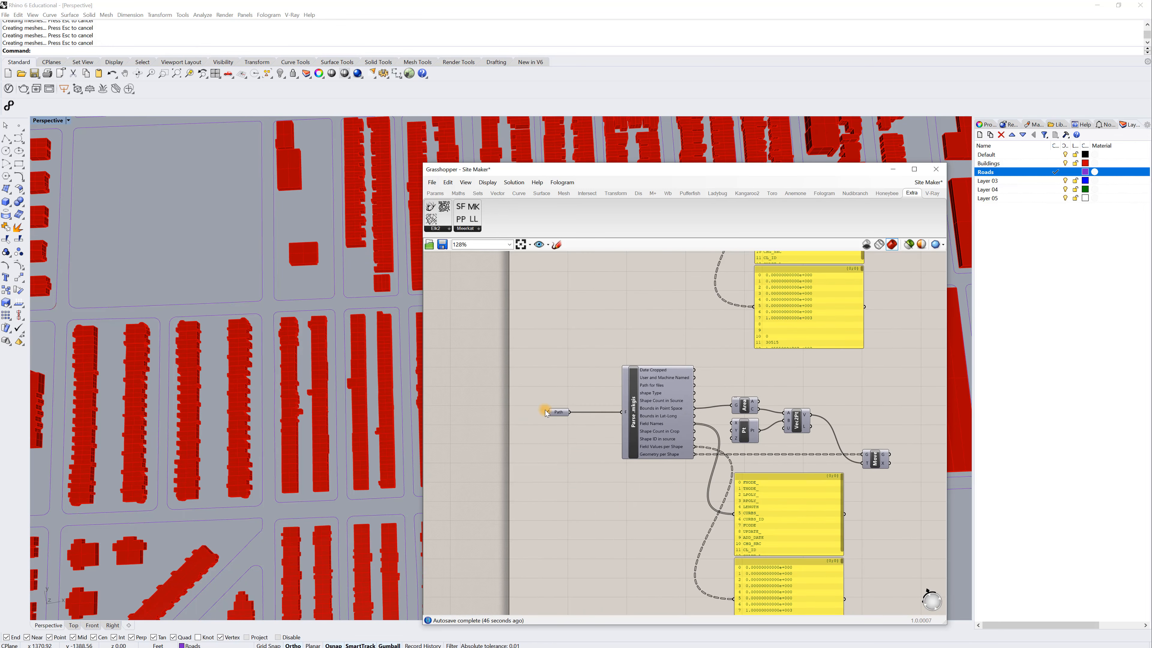
right_click(559, 416)
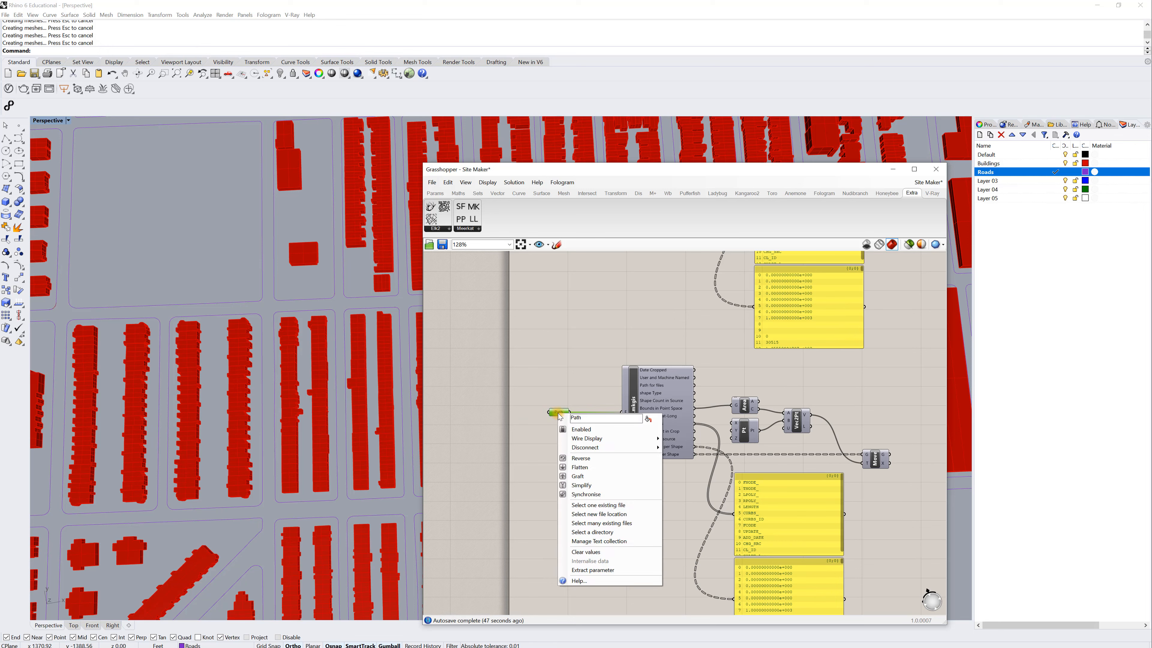
click(606, 505)
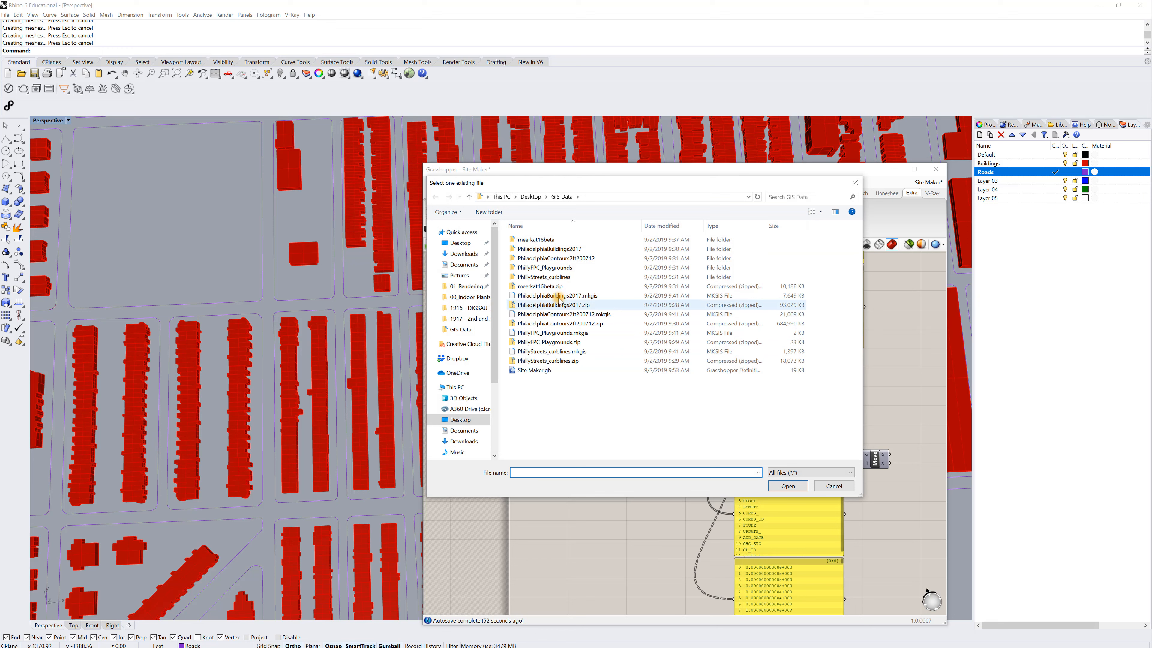
click(579, 324)
click(794, 486)
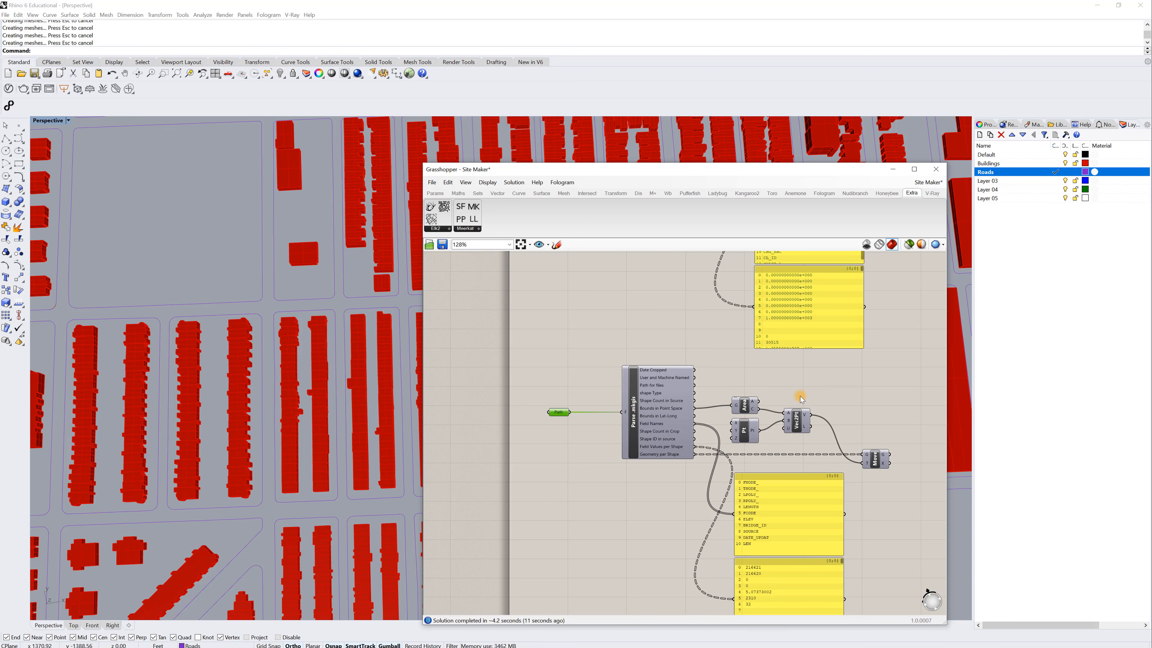
- Turn on the preview of the contour chain's Move component and inspect its geometry in the Perspective viewport
right_drag(800, 398, 757, 397)
click(835, 460)
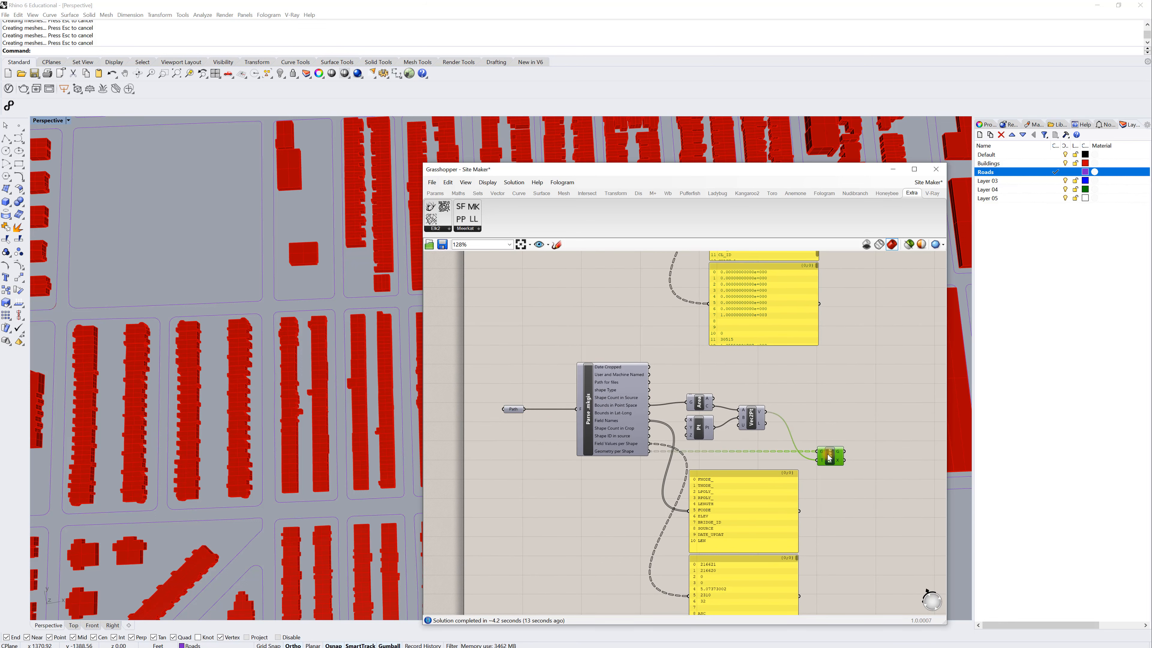
right_click(828, 456)
click(842, 472)
right_drag(295, 451, 332, 245)
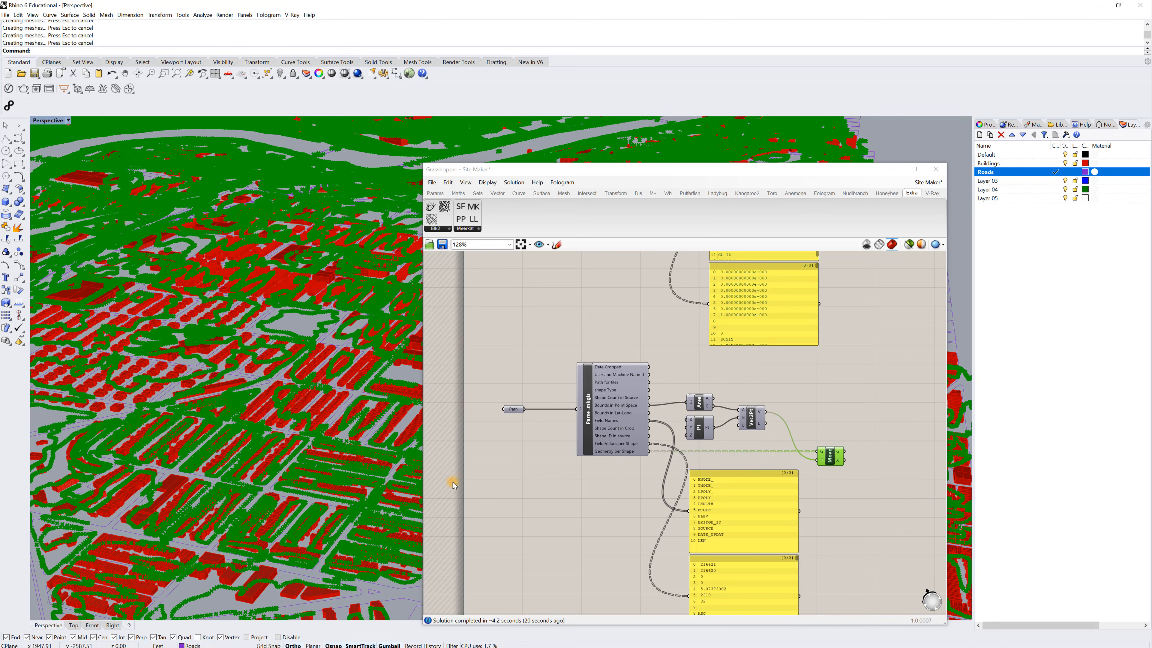
- Add an Interpolate curve component and feed the moved contour geometry into its vertices input
right_drag(862, 454, 780, 447)
double_click(813, 451)
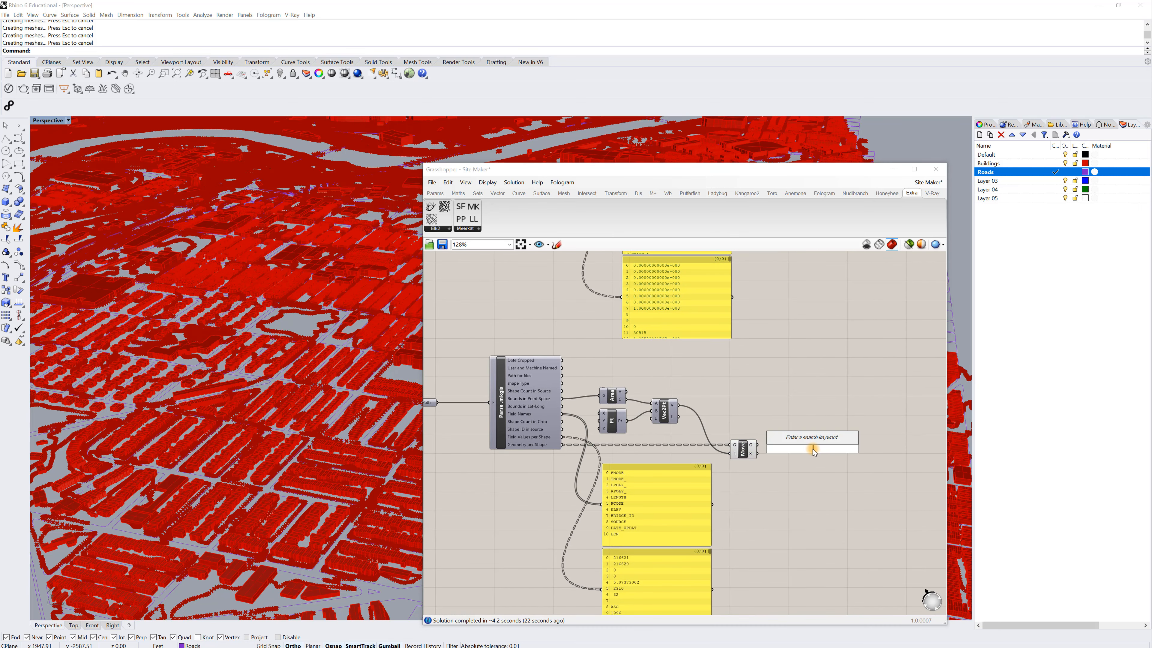
text(inter)
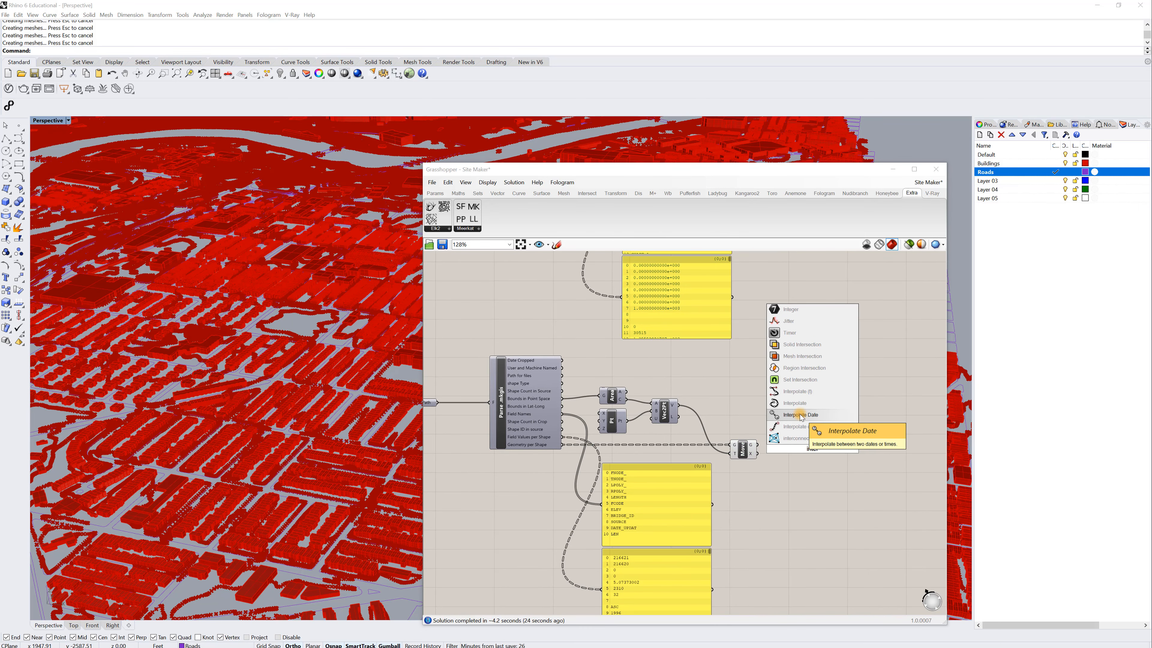
click(801, 404)
drag(757, 444, 797, 439)
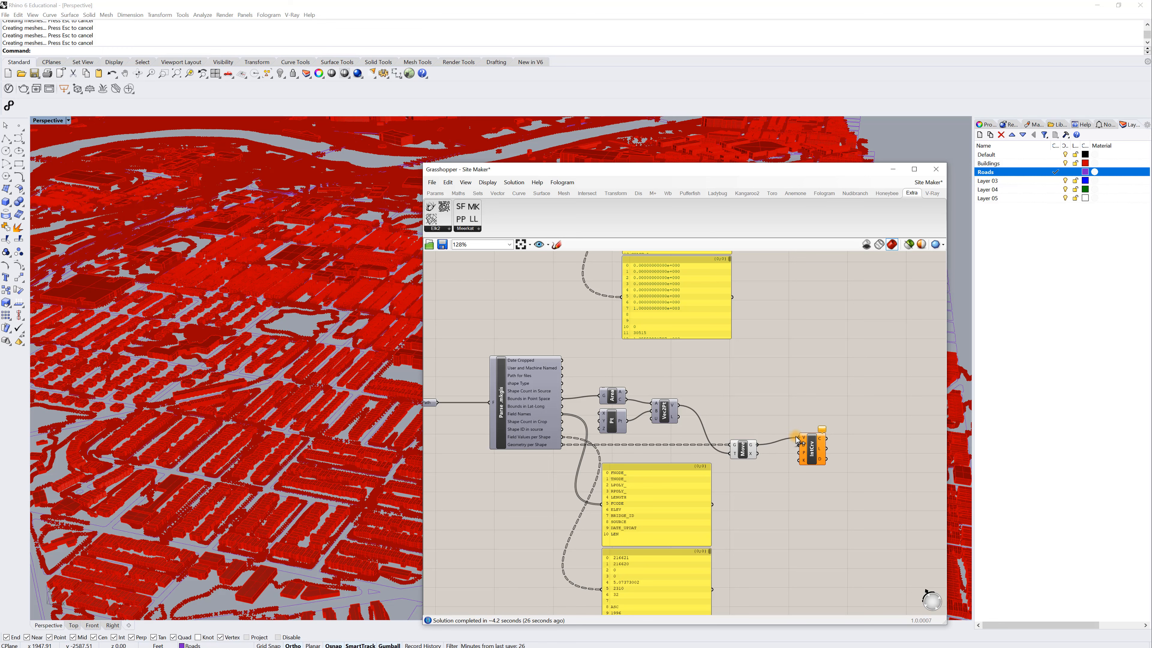
click(812, 449)
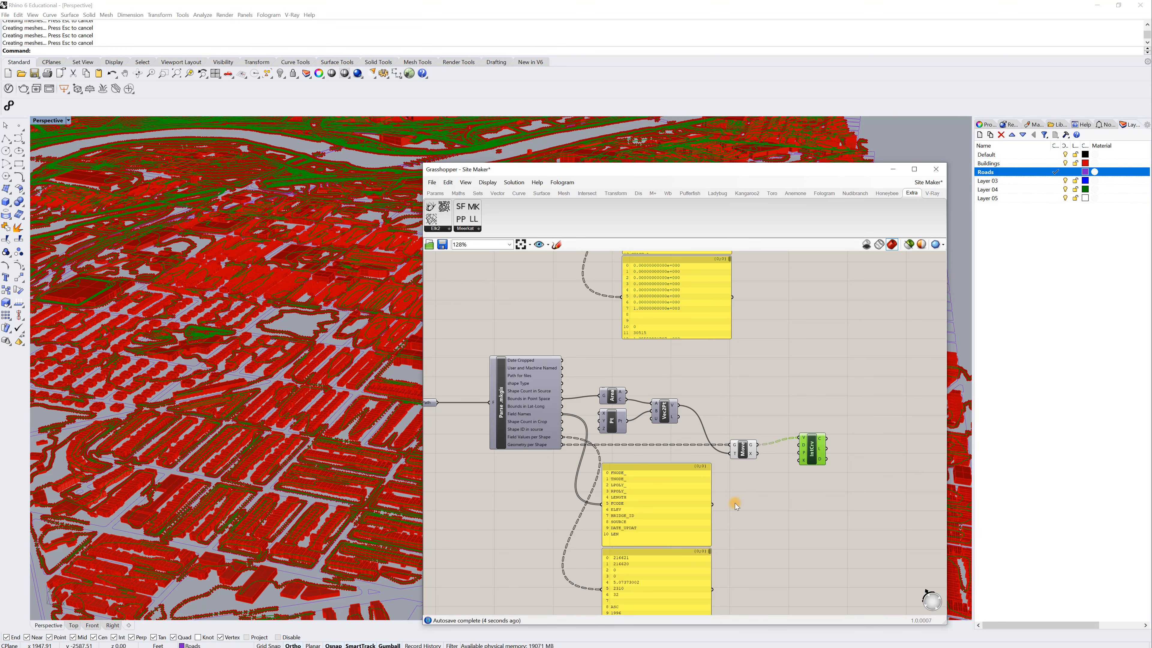
- Replace the contour chain's Interpolate component with a second Move component fed by the first Move's geometry
right_drag(755, 495, 728, 468)
scroll(733, 468, up, 3)
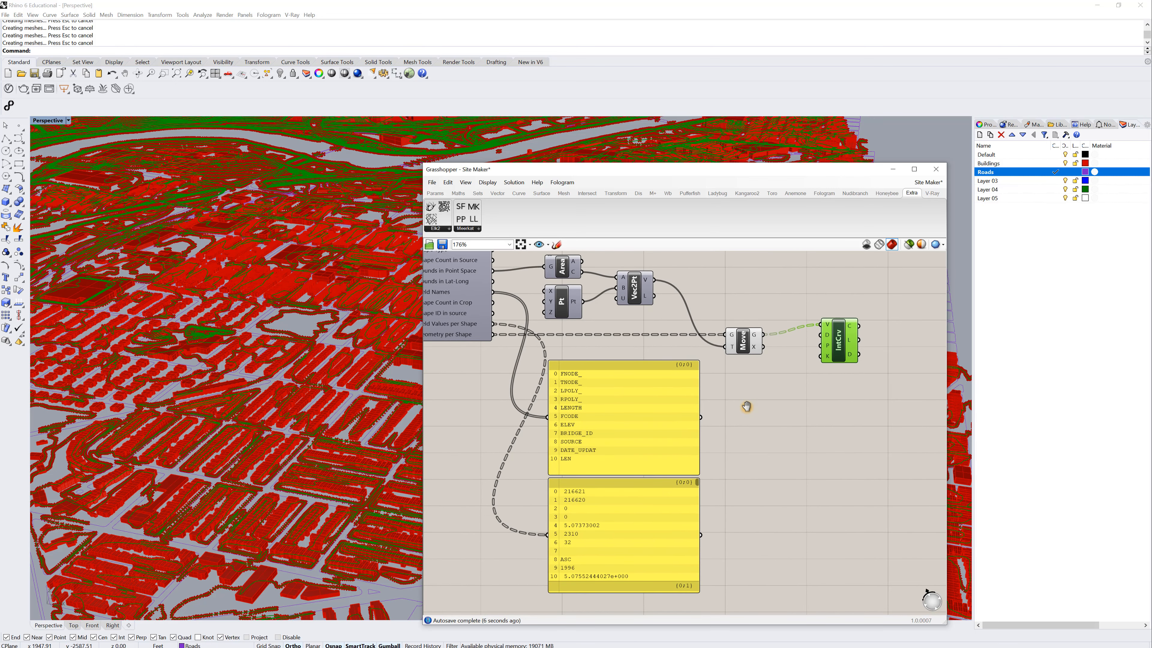
mouse_move(851, 335)
right_drag(769, 416, 795, 422)
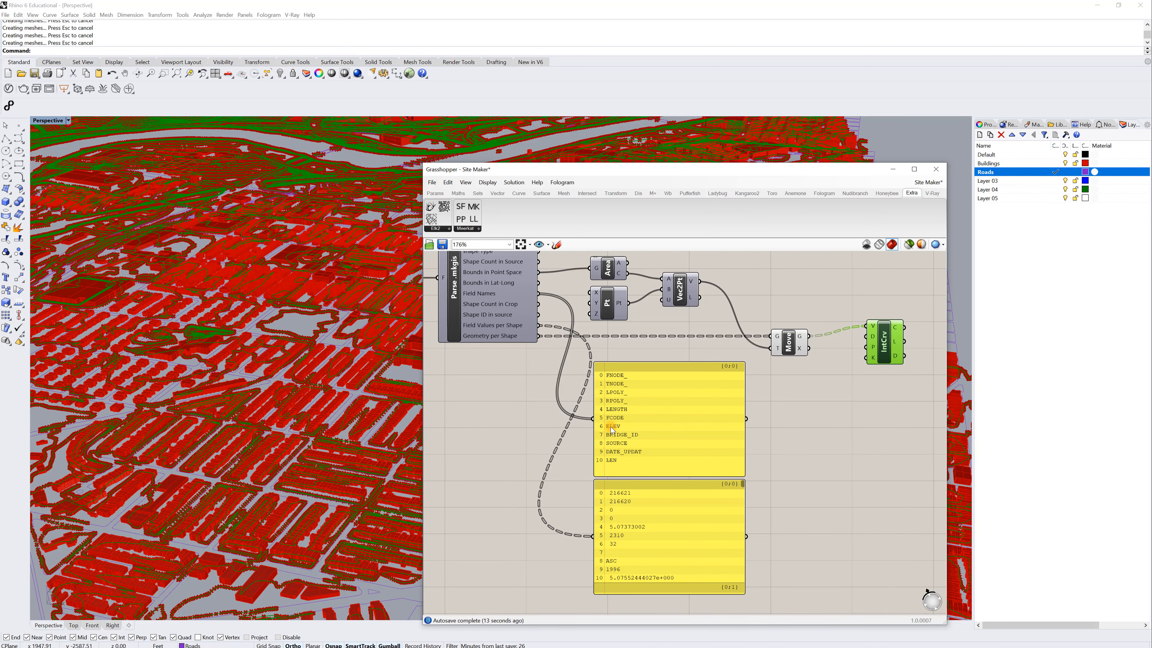
right_drag(807, 419, 726, 422)
double_click(802, 427)
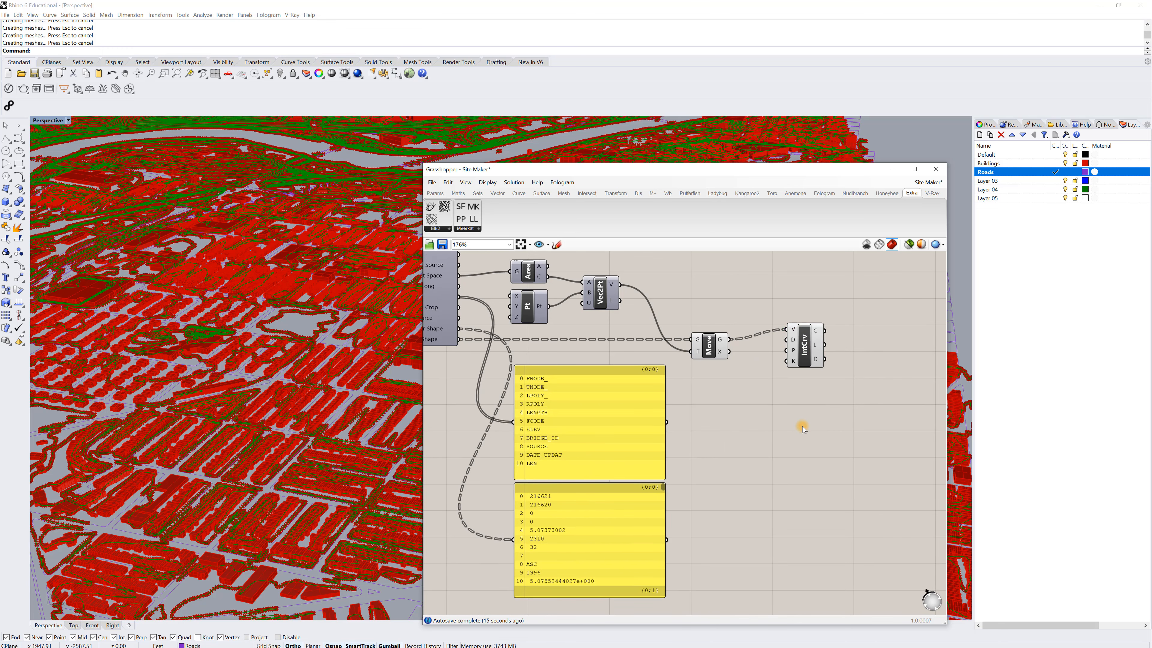
text(move)
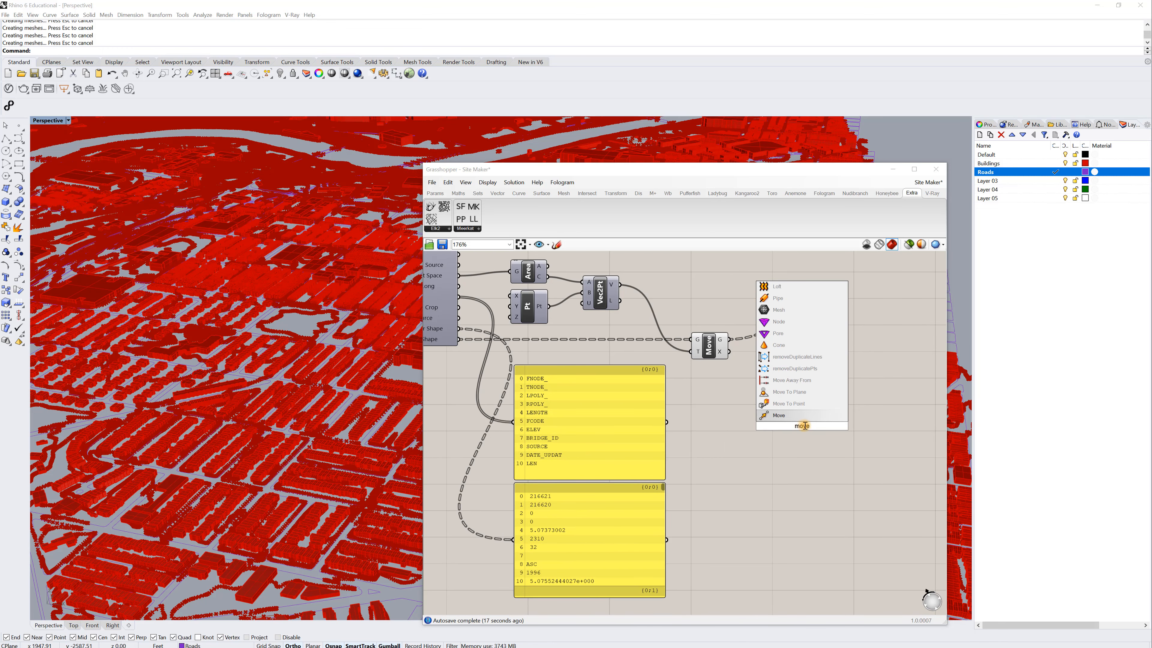
key(Return)
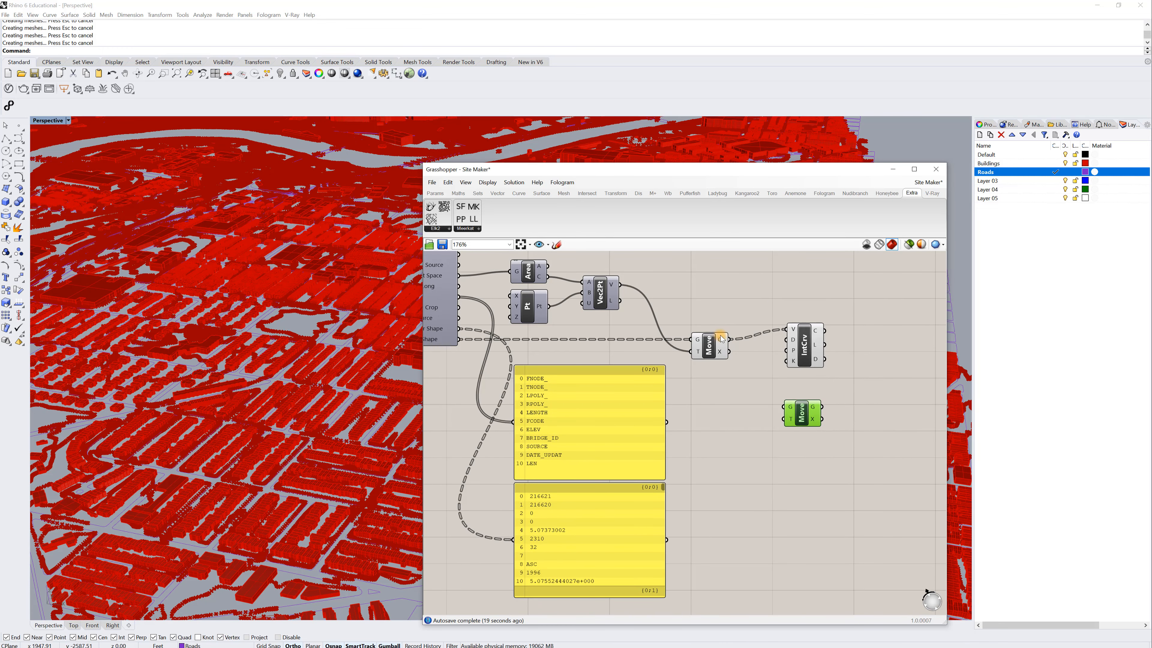
click(804, 346)
key(Delete)
drag(728, 338, 784, 408)
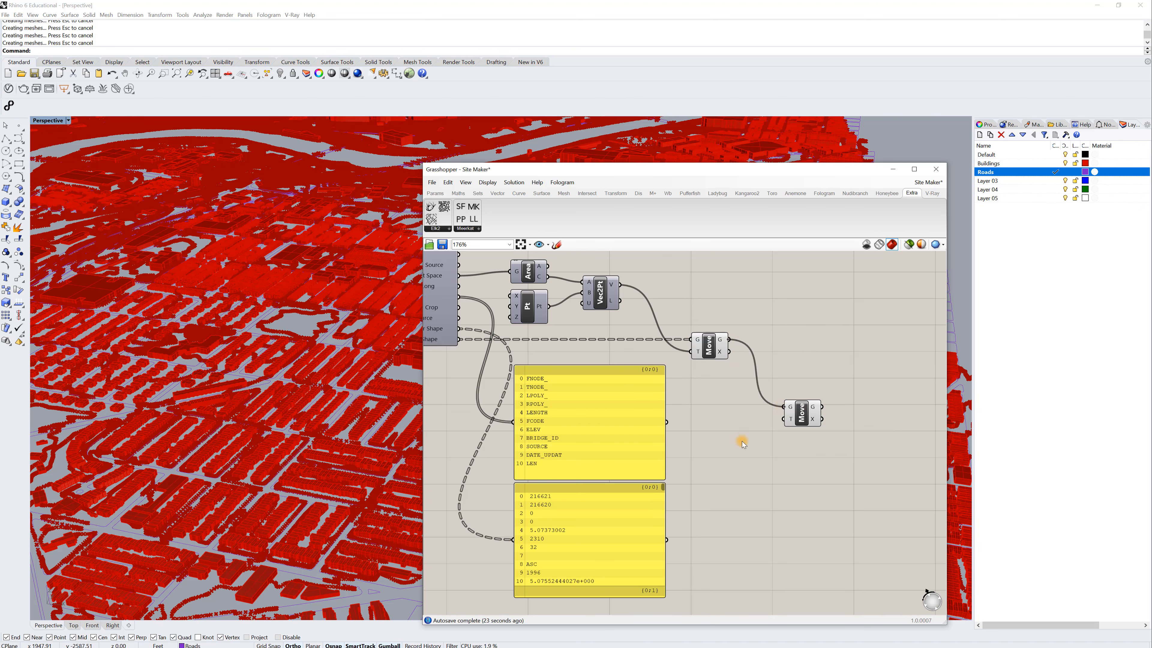
- Add a List Item component with index 6 for the ELEV field and feed it from the contour field values panel
double_click(731, 538)
text(list ite)
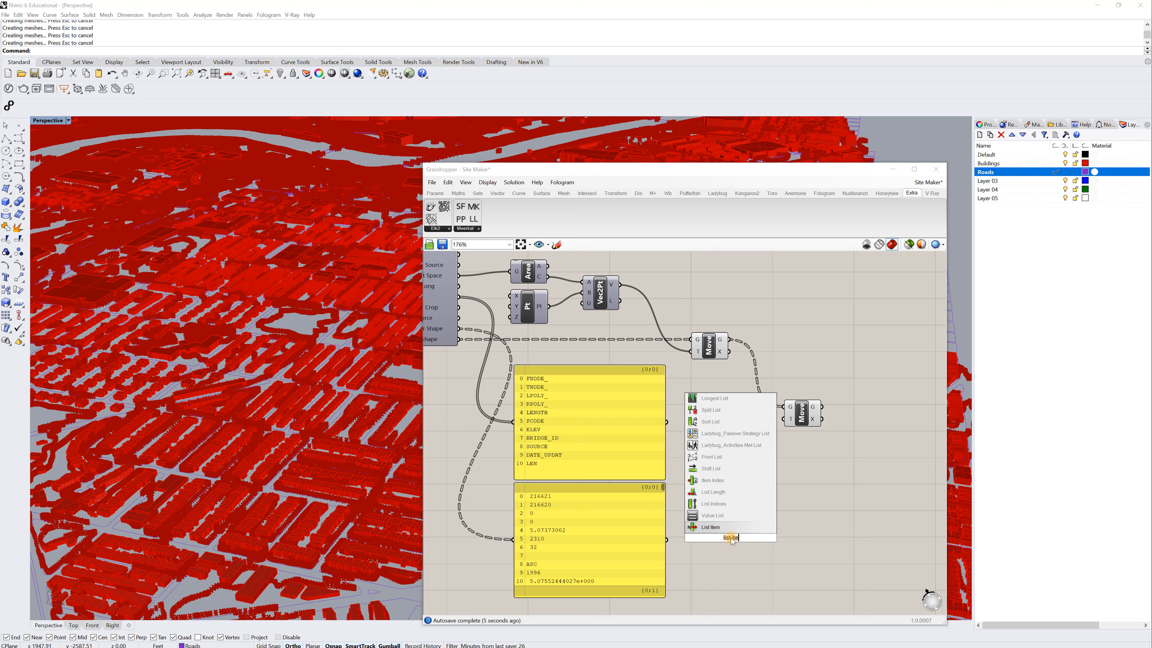
click(727, 527)
right_click(721, 542)
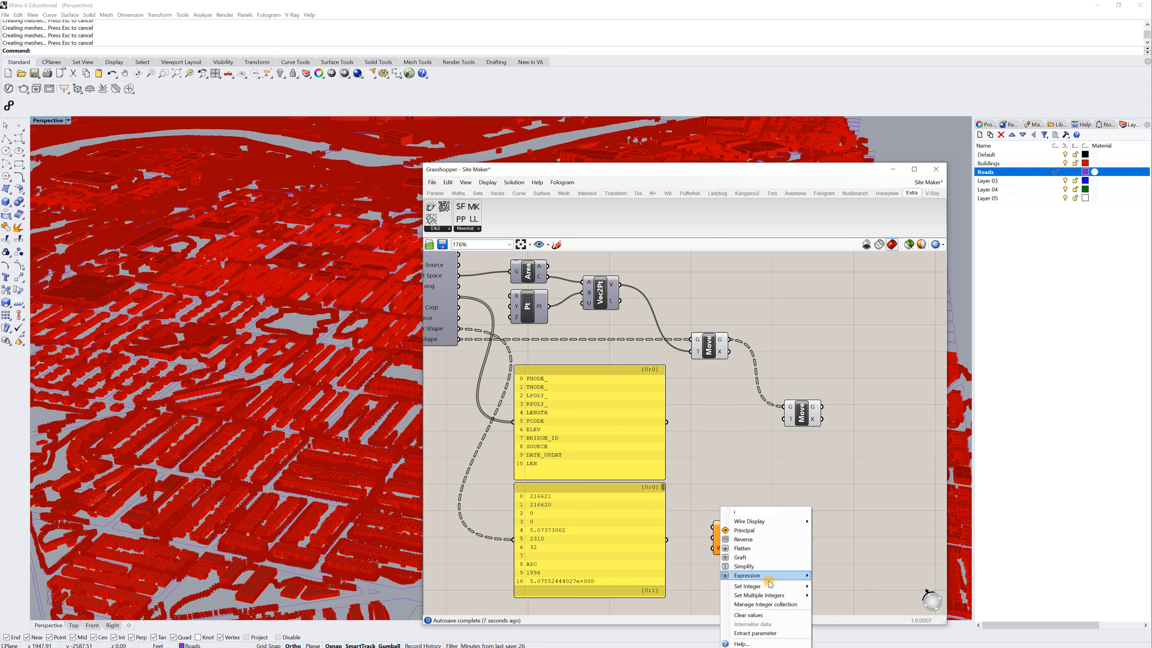
mouse_move(812, 586)
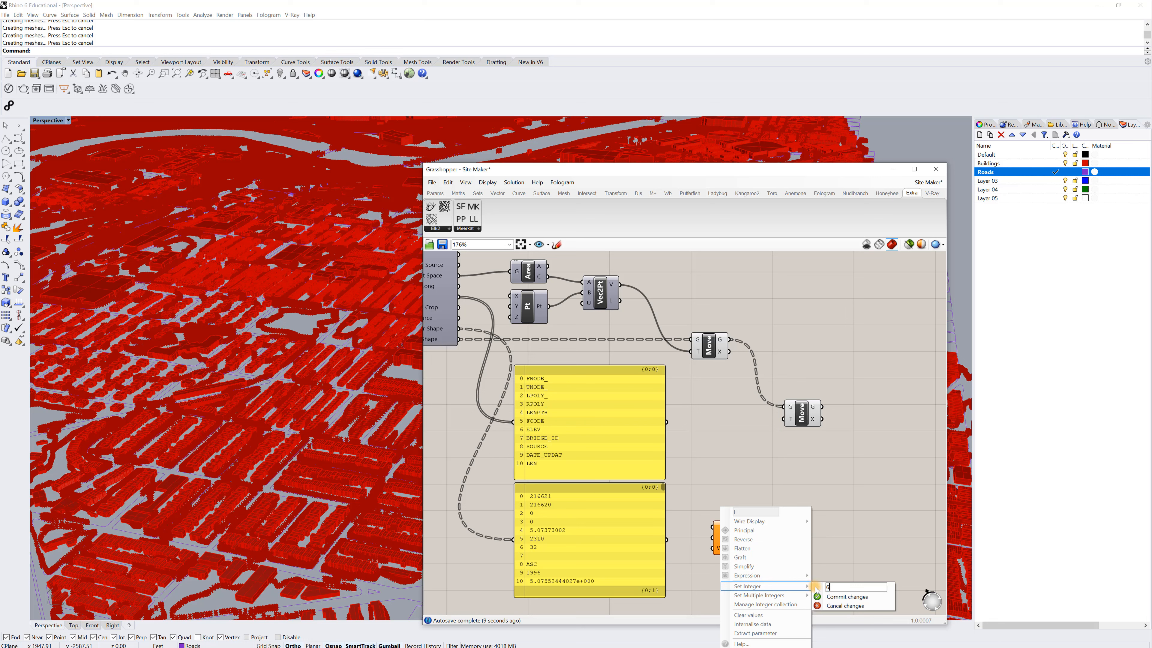
click(835, 596)
click(606, 536)
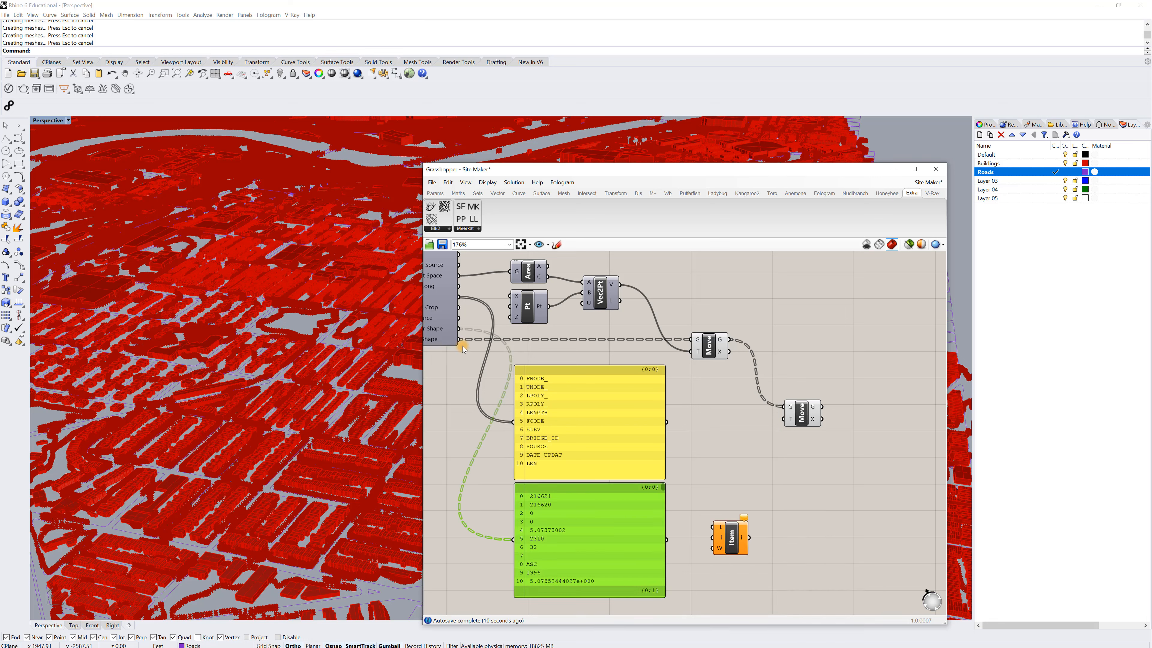
drag(666, 540, 717, 533)
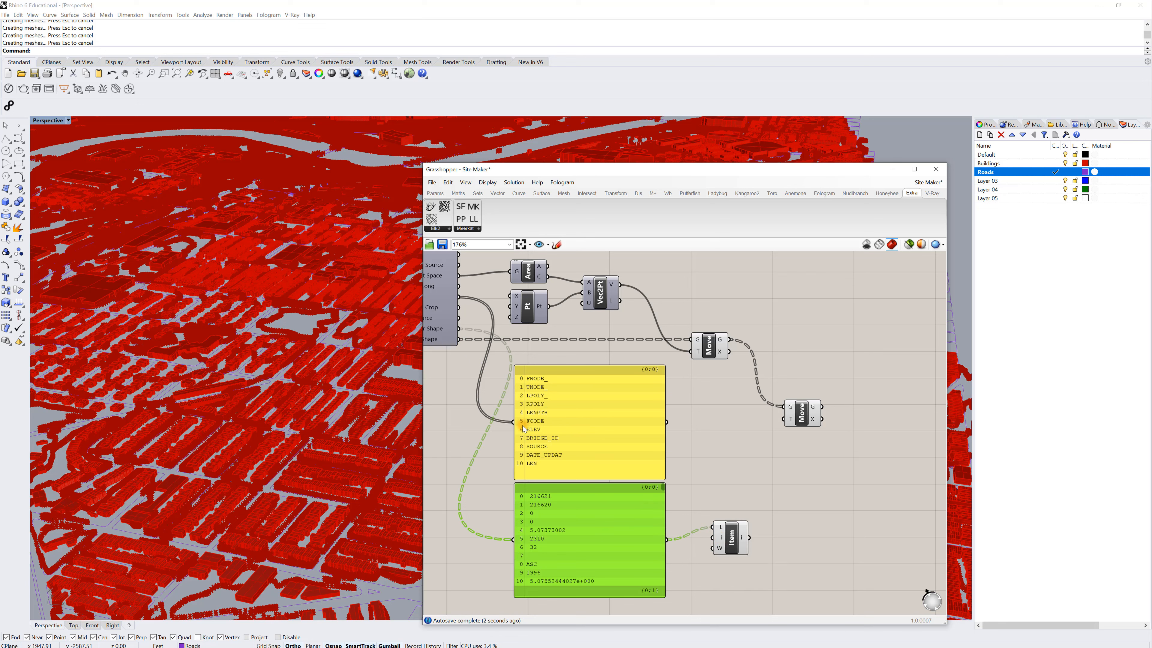
- Add a Unit Z component driven by the List Item output, feed its vector into the second Move, and reposition that Move
double_click(759, 470)
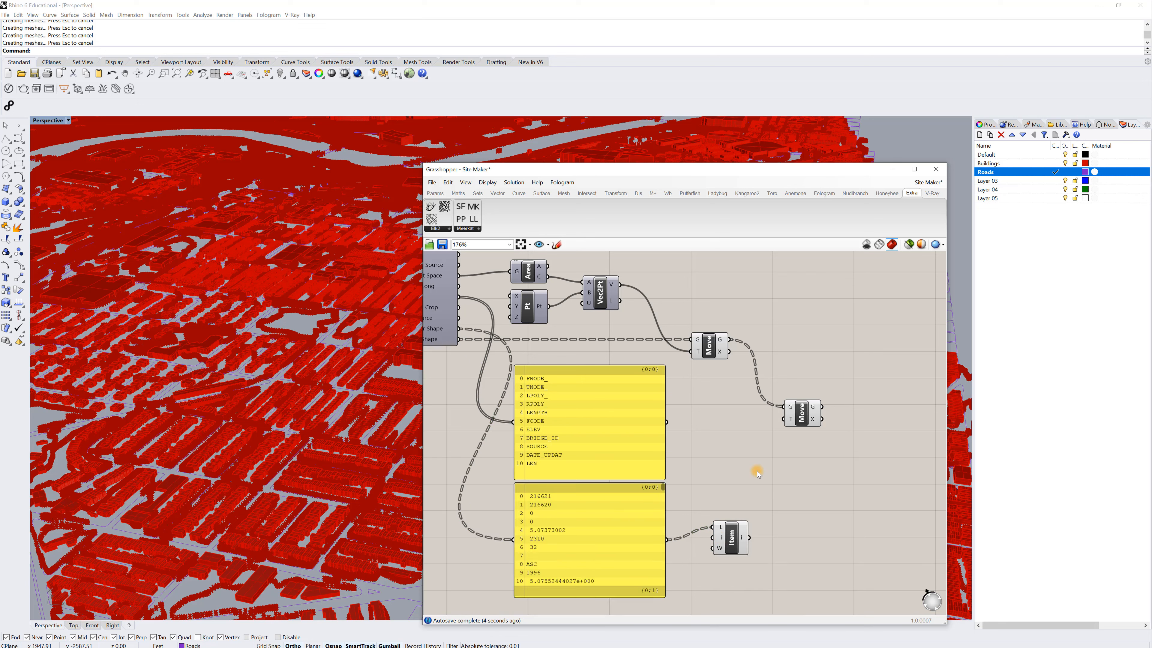
text(z)
key(Return)
drag(749, 537, 790, 421)
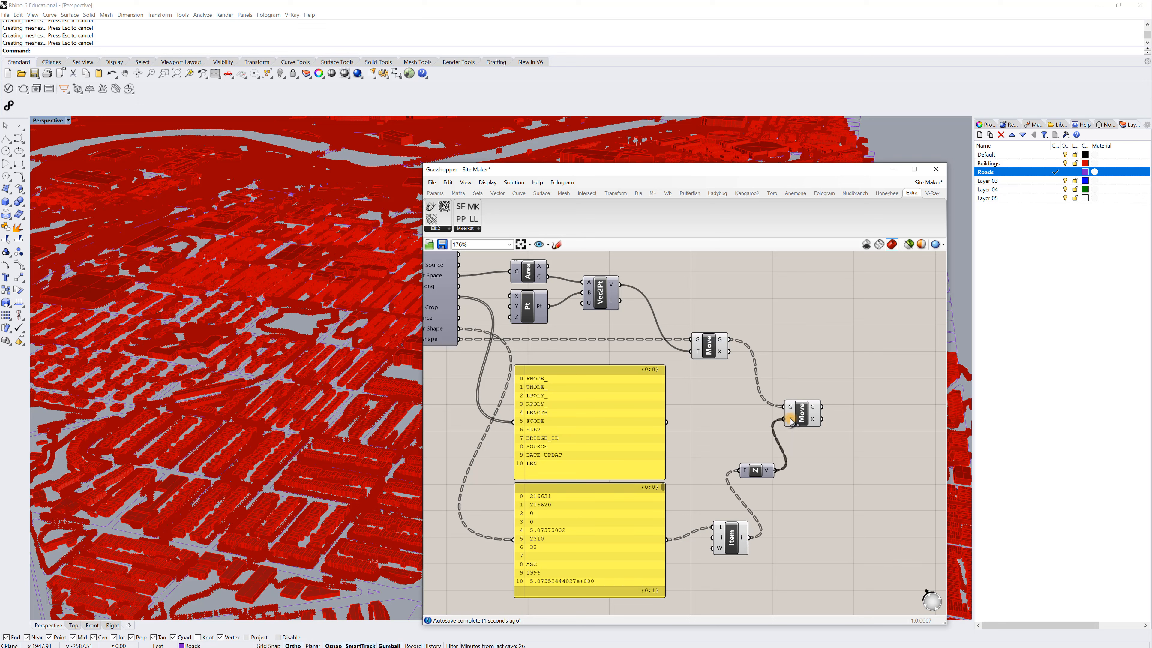
click(798, 415)
drag(798, 415, 826, 373)
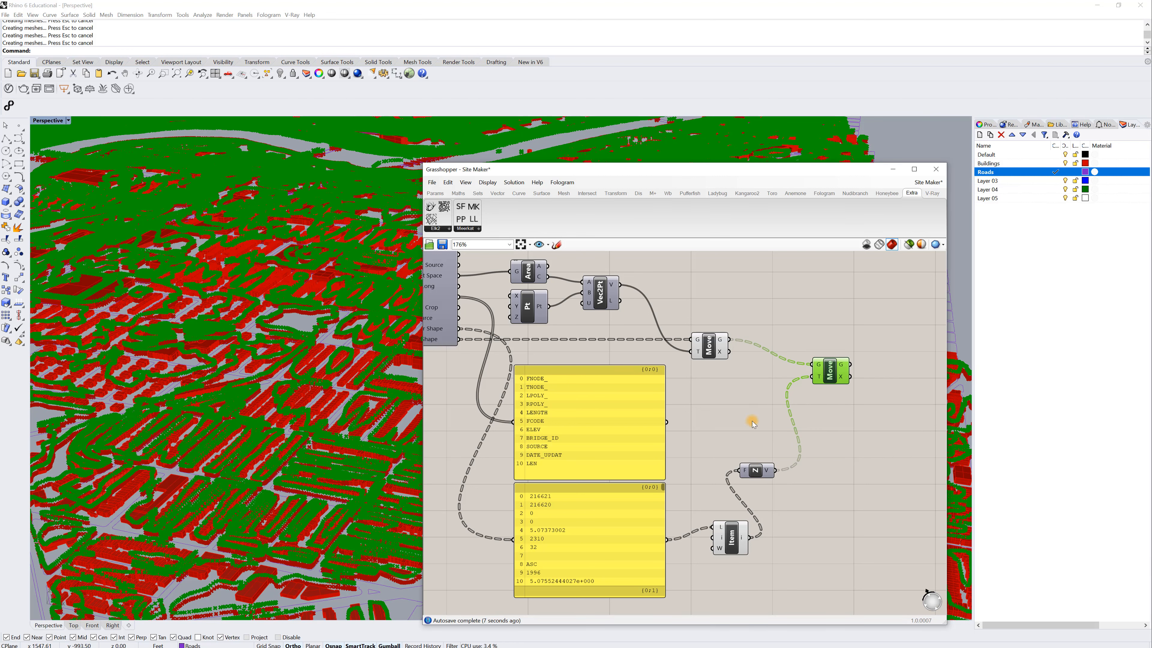
- Turn off the preview of the contour components feeding the second Move and save the Grasshopper definition
scroll(753, 424, down, 1)
right_drag(259, 412, 521, 446)
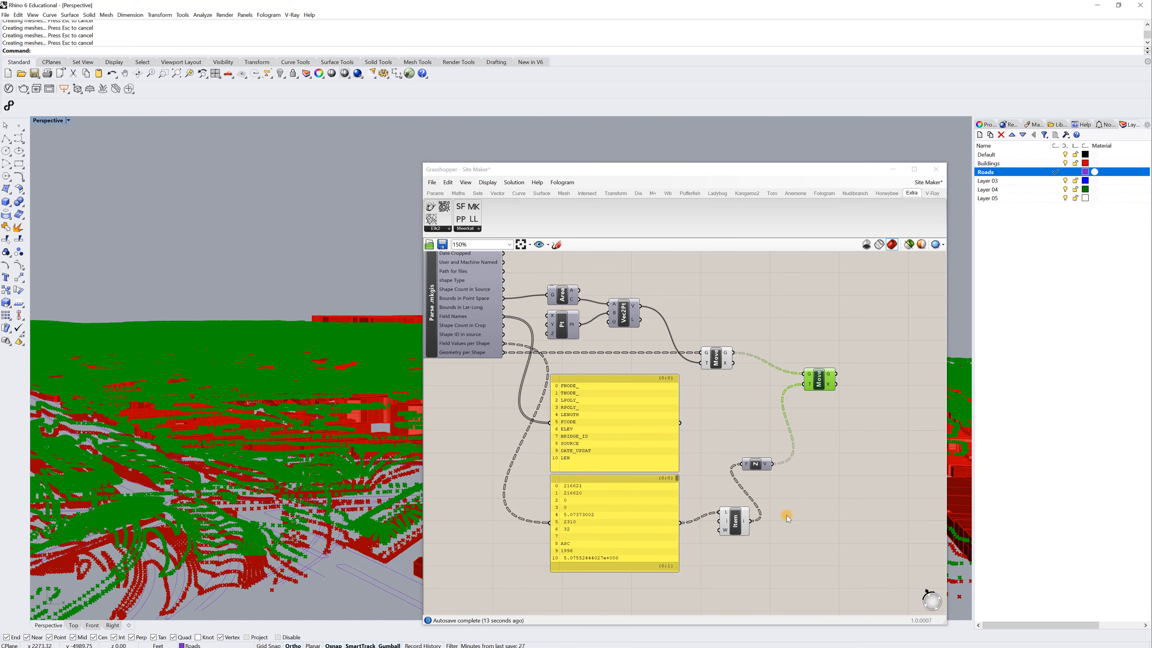
drag(776, 575, 446, 265)
right_click(742, 307)
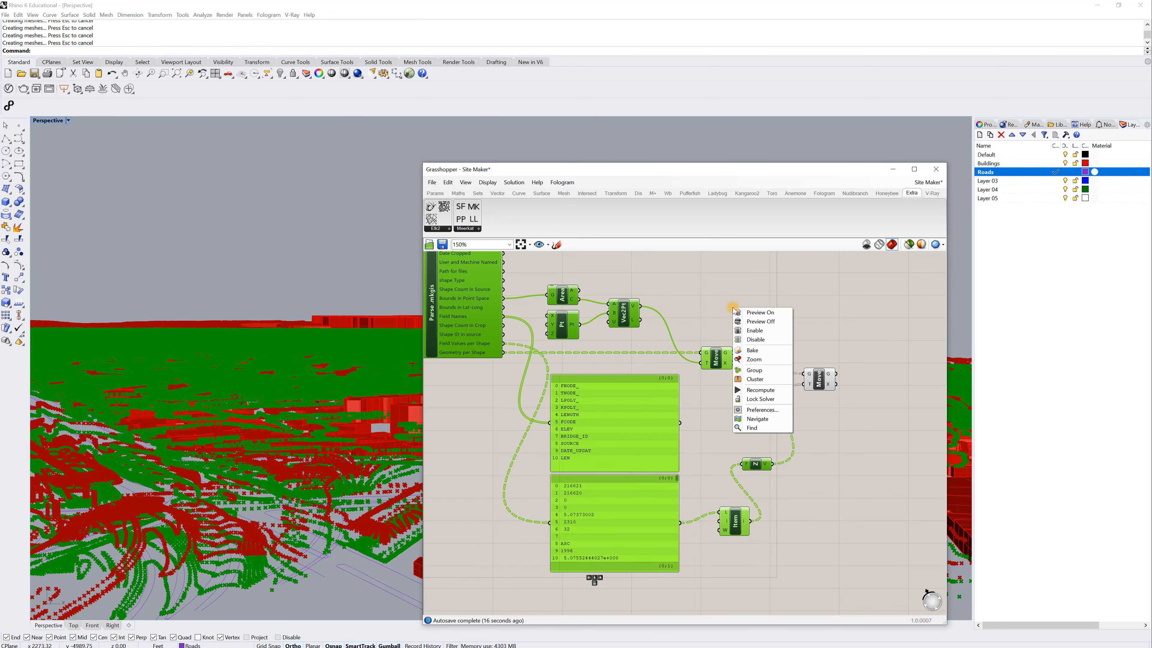
click(763, 327)
click(761, 322)
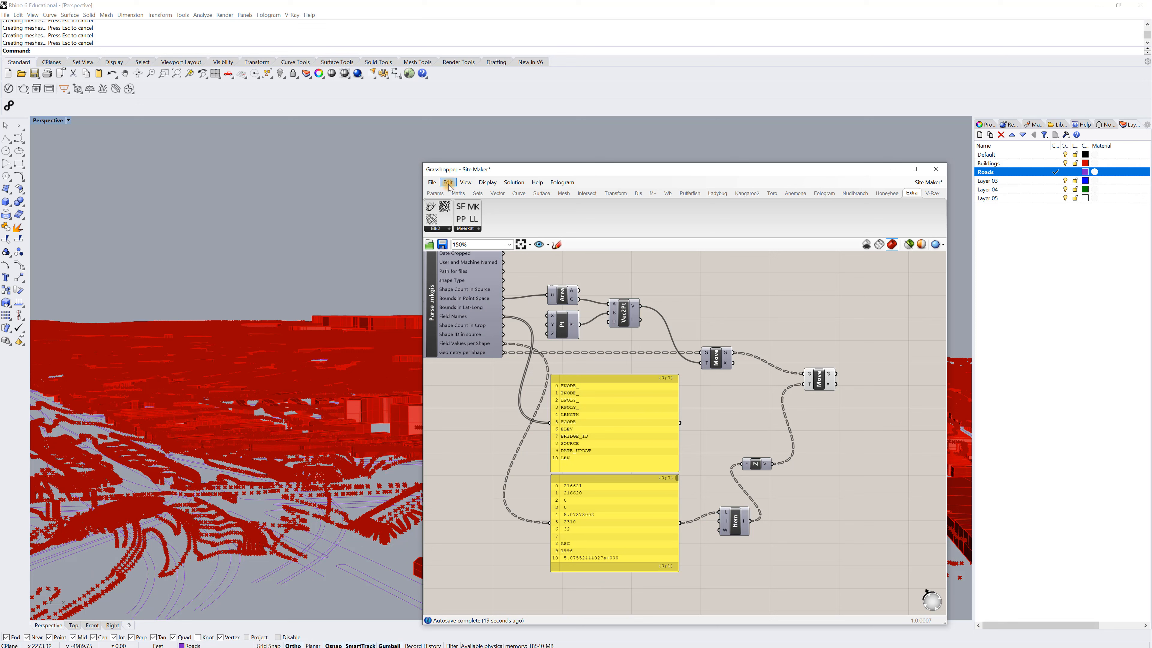
click(432, 182)
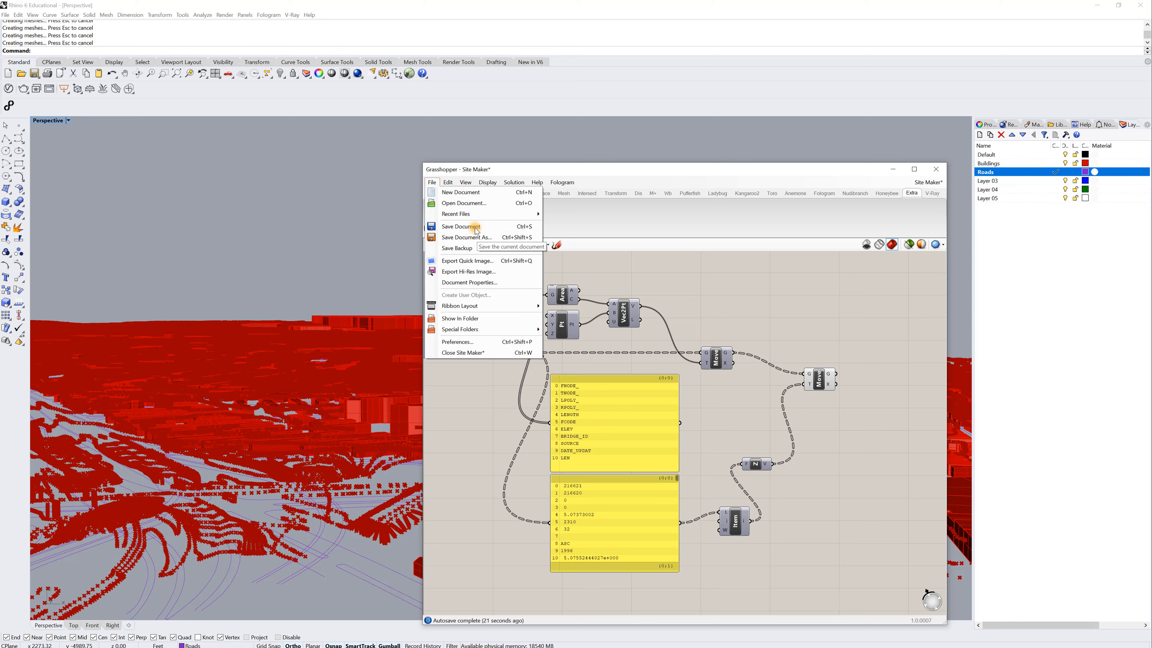
click(474, 231)
- Save the Rhino model as "Philly Site File" in the GIS Data folder on the Desktop
click(206, 178)
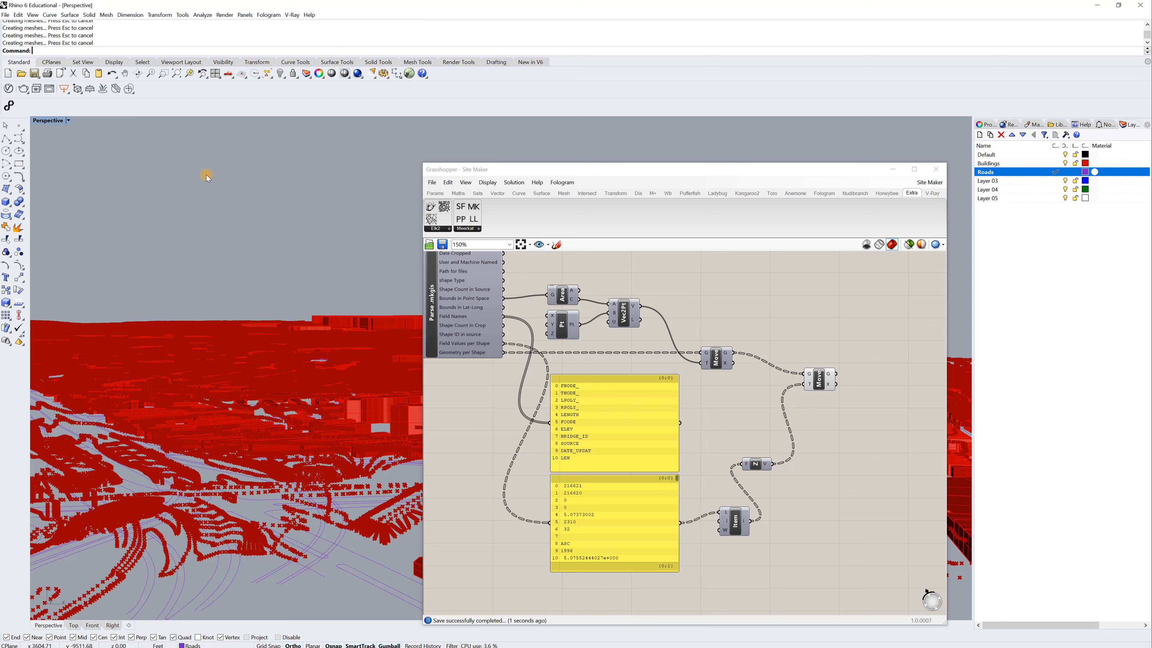
text(SaveAs)
key(Return)
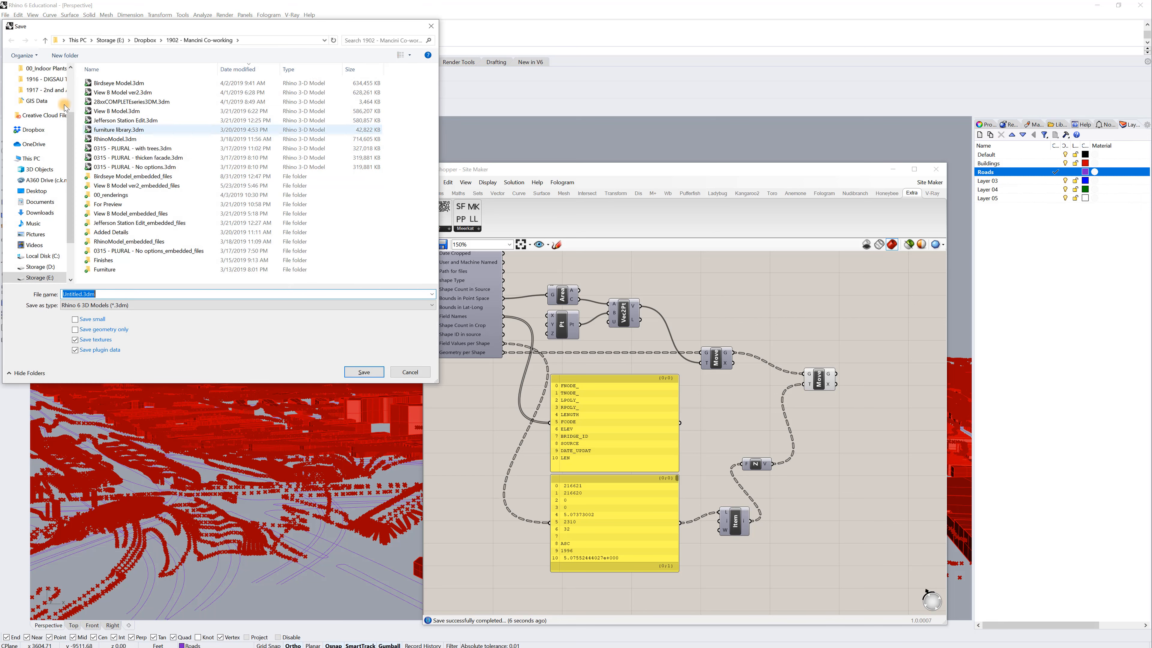
click(37, 191)
double_click(93, 91)
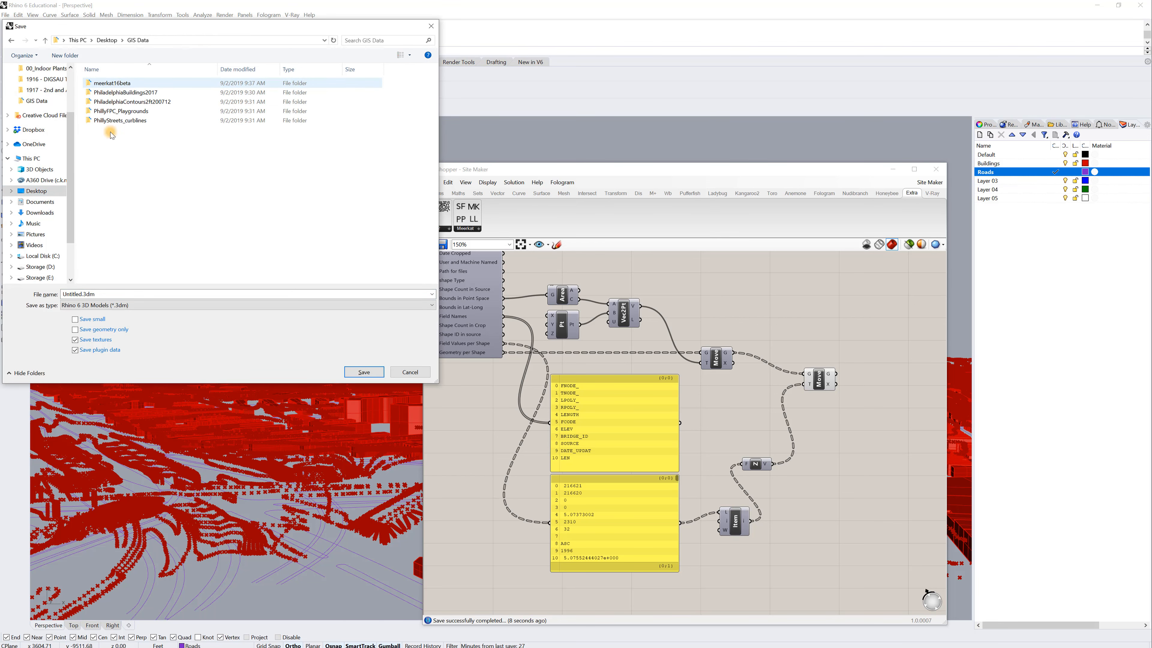
text(Philly St)
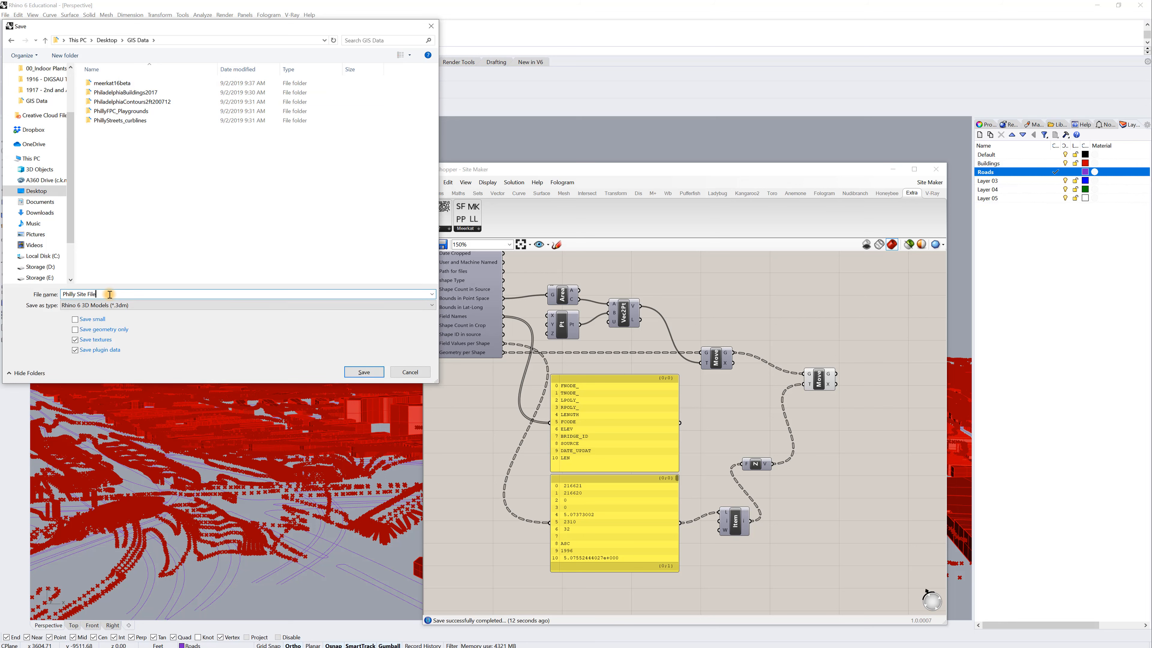
click(368, 371)
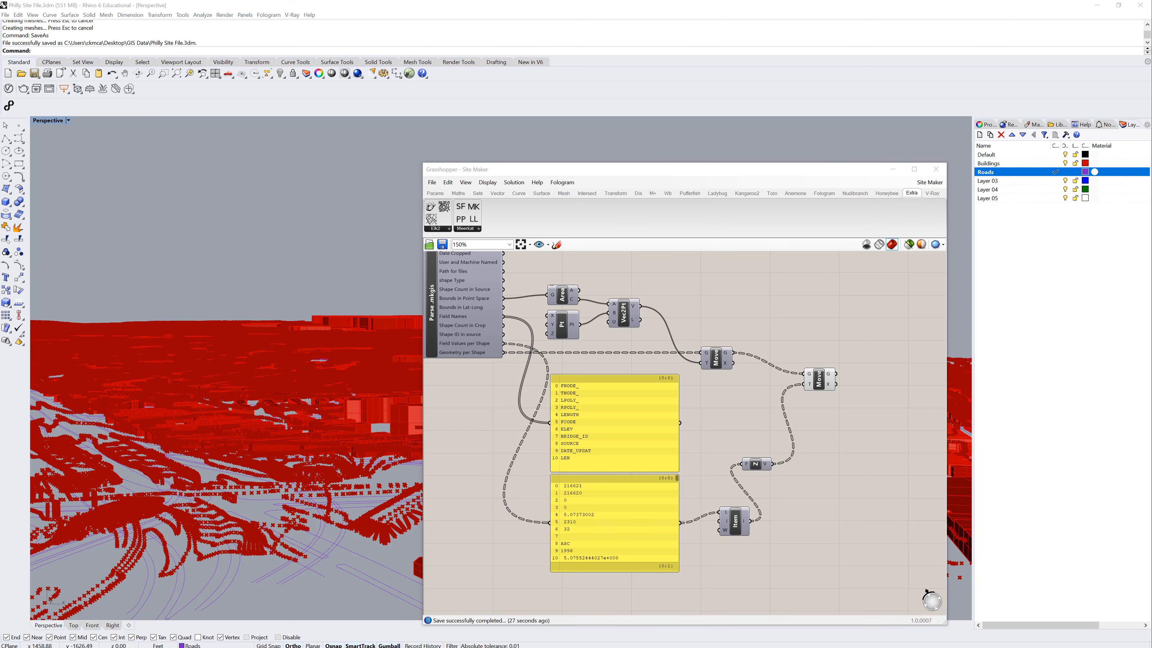
- Add a Patch component to the canvas beside the second Move component of the contour chain
right_drag(873, 348, 830, 342)
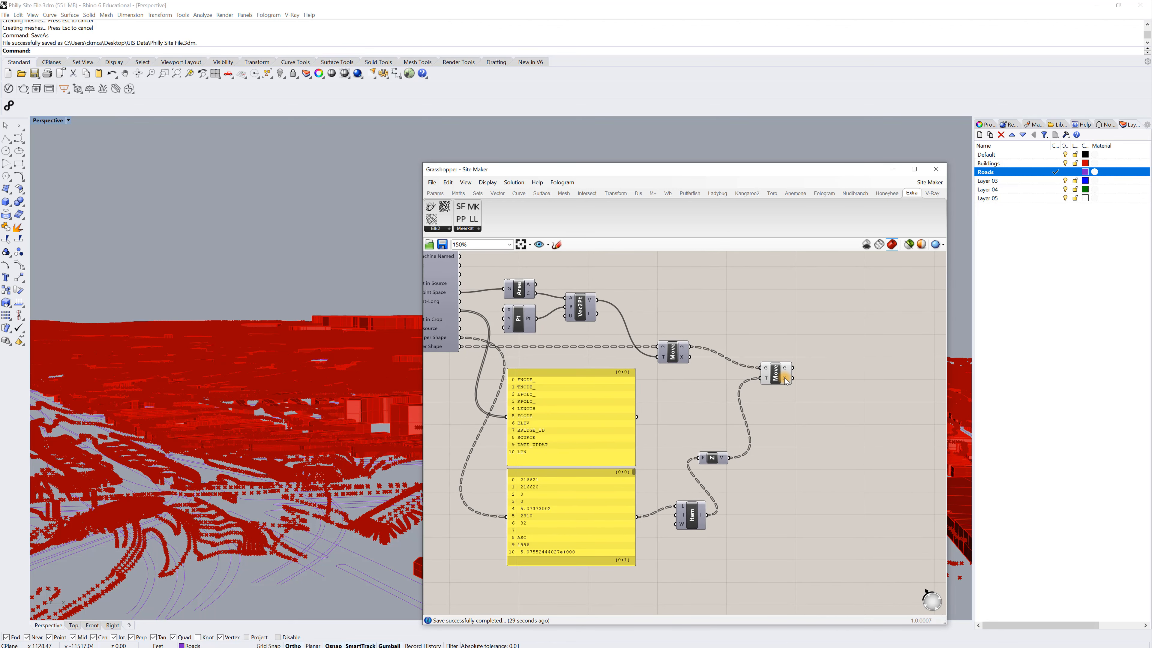
click(780, 377)
click(860, 368)
double_click(861, 371)
text(patch)
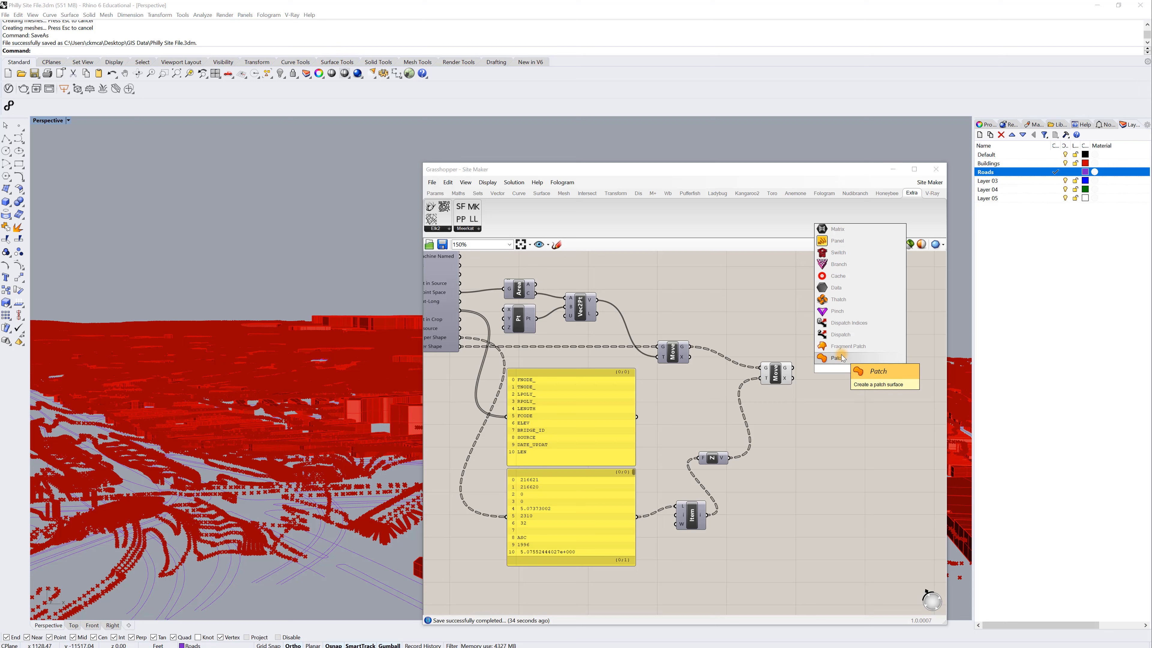
click(847, 360)
drag(863, 375, 869, 390)
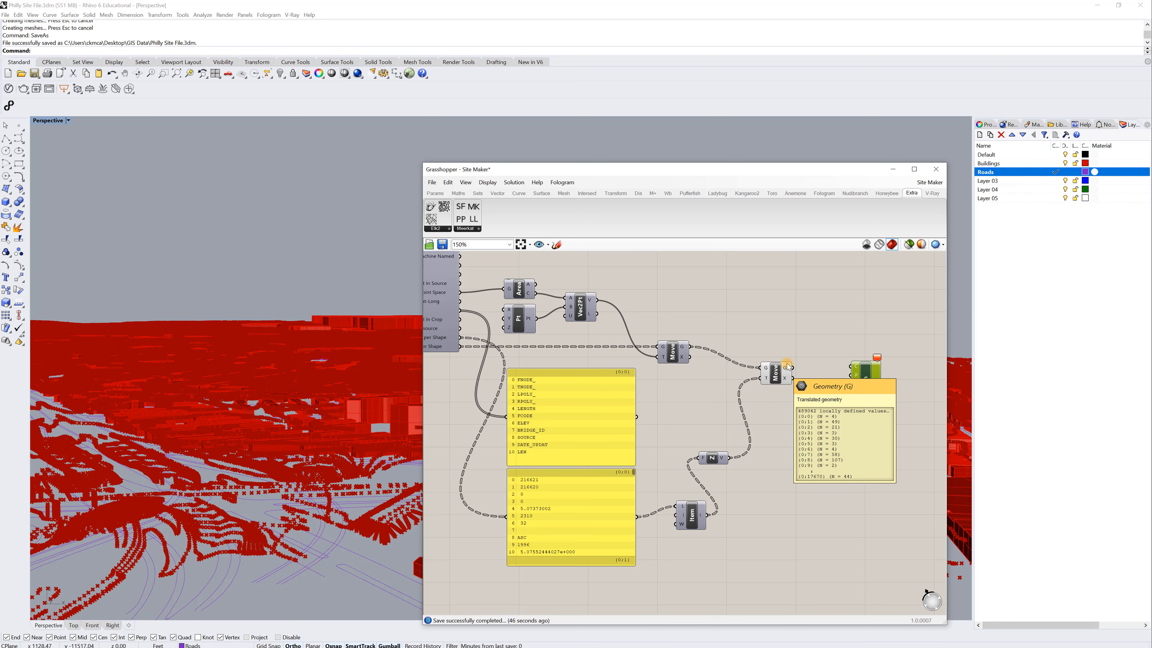
right_drag(826, 322, 735, 324)
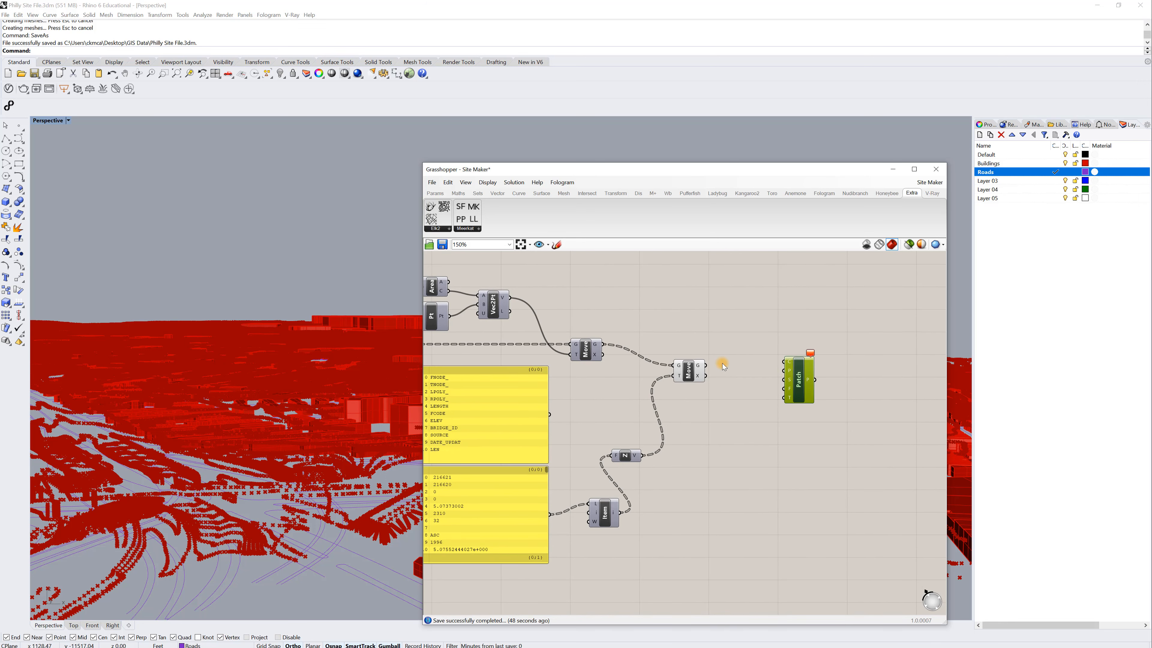
scroll(723, 363, up, 3)
click(771, 361)
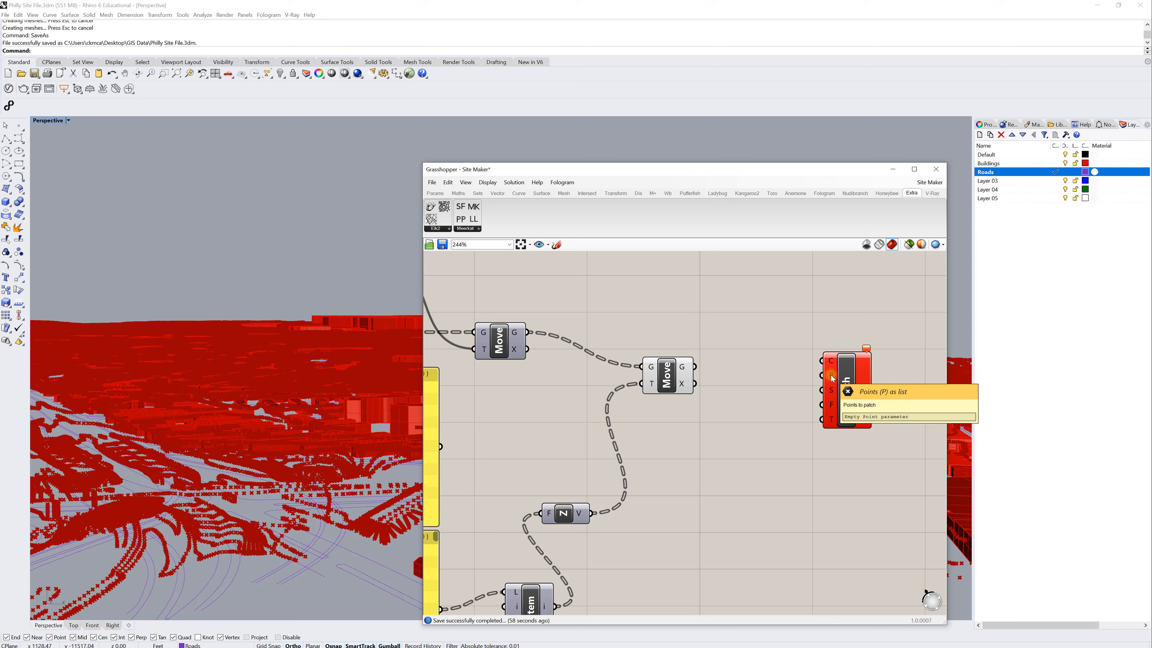
- Flatten the second Move's geometry output and feed it into the Patch component's Points input
drag(671, 371, 687, 373)
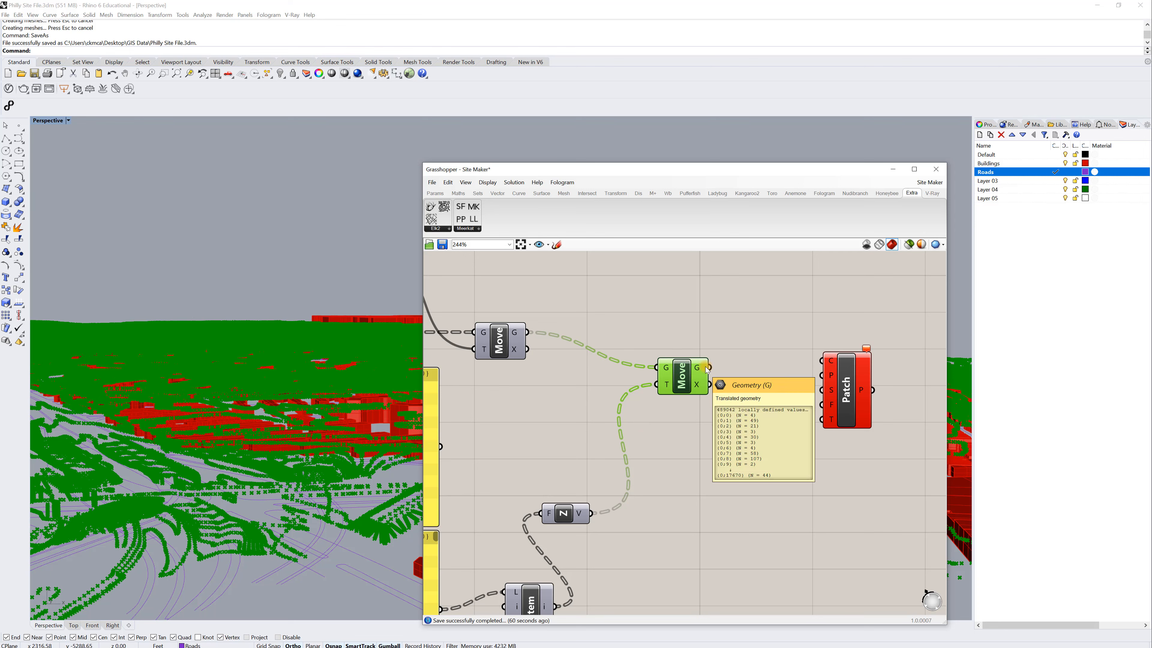
mouse_move(698, 372)
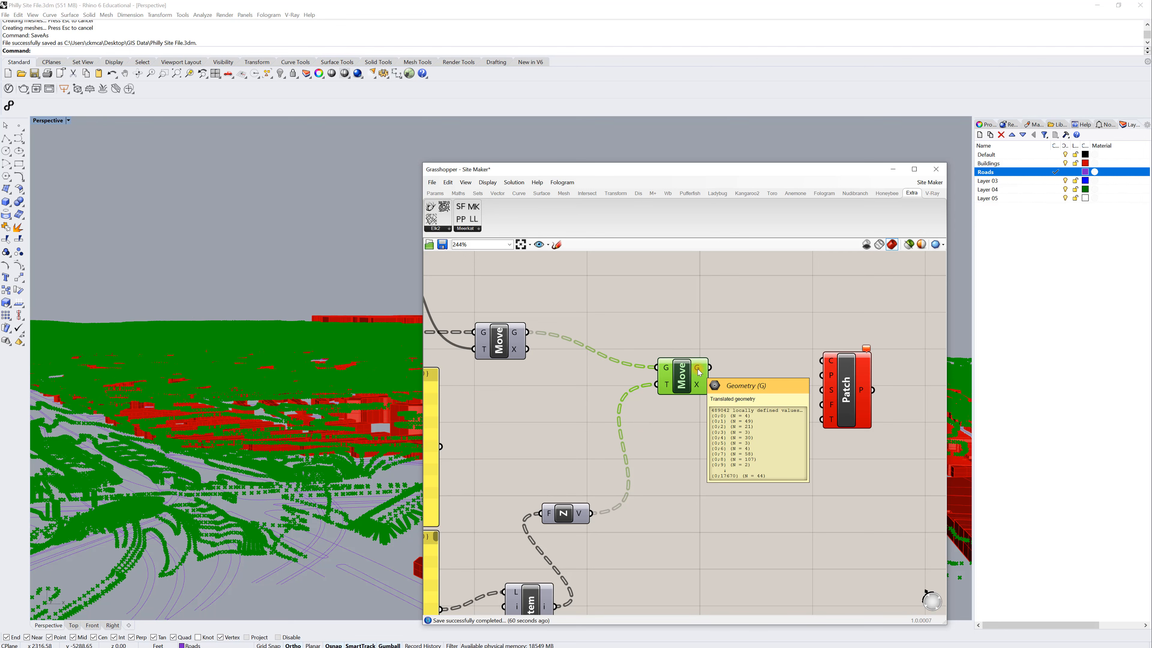
right_drag(268, 461, 85, 159)
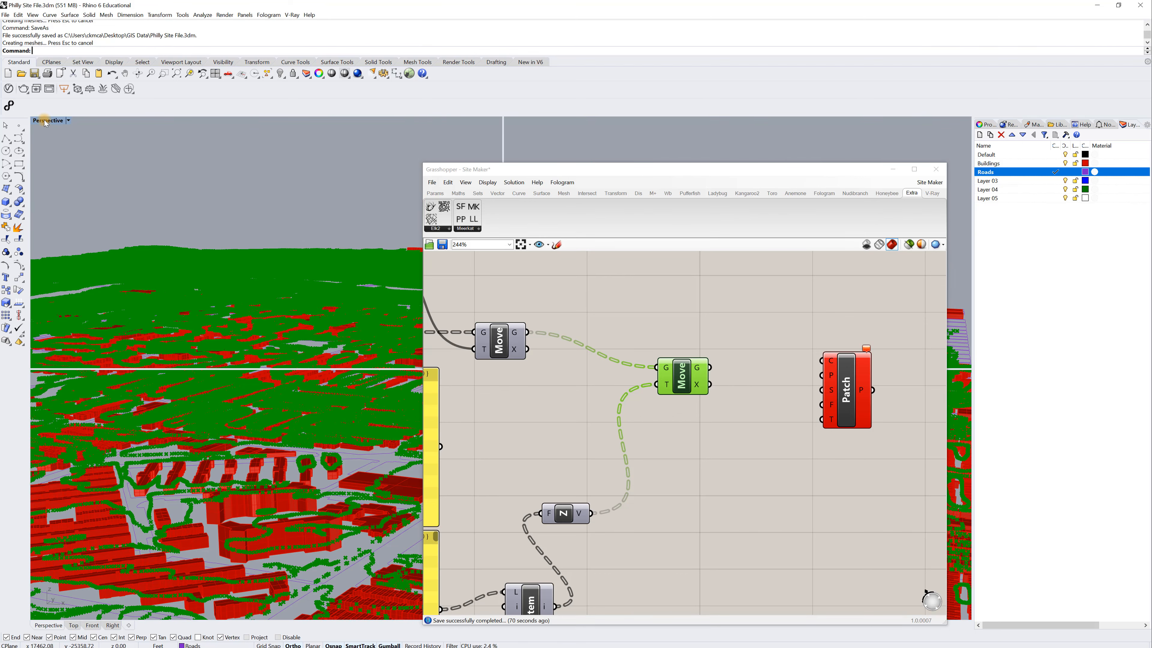
double_click(46, 121)
double_click(41, 374)
scroll(204, 443, down, 6)
scroll(223, 444, down, 3)
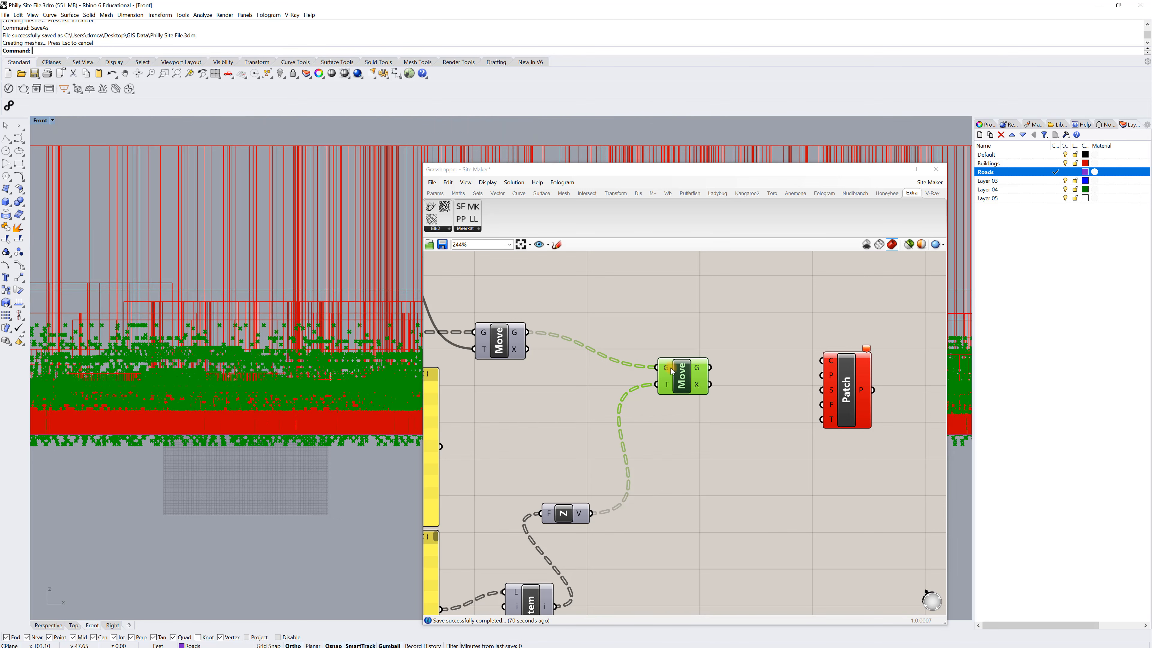
mouse_move(699, 370)
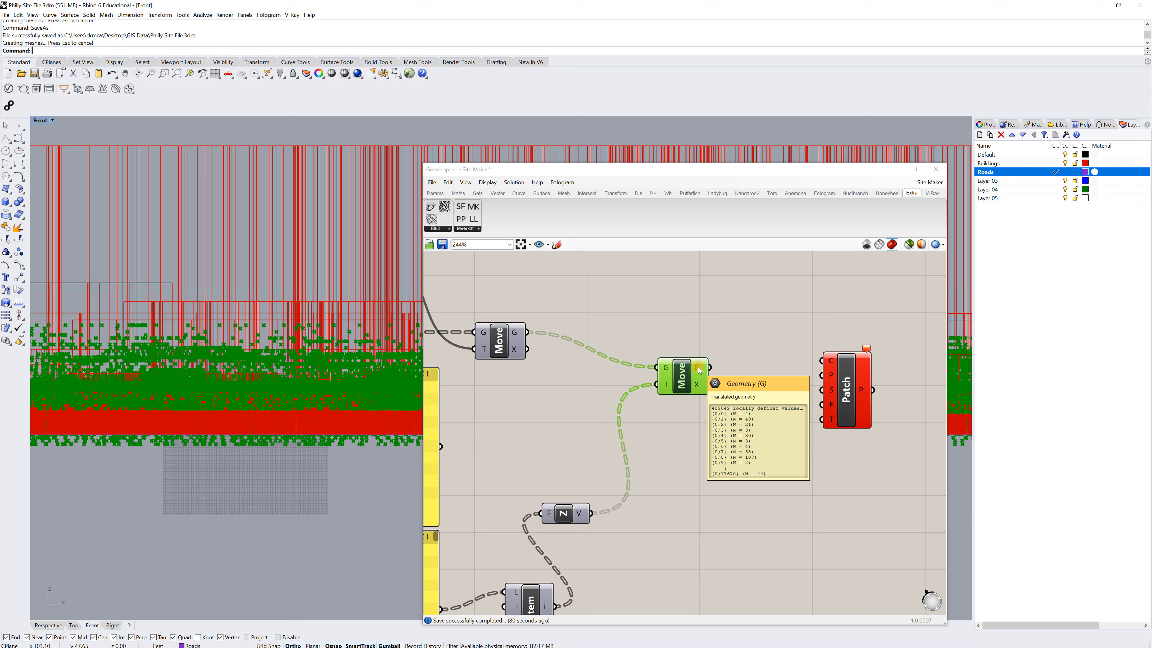
right_click(699, 371)
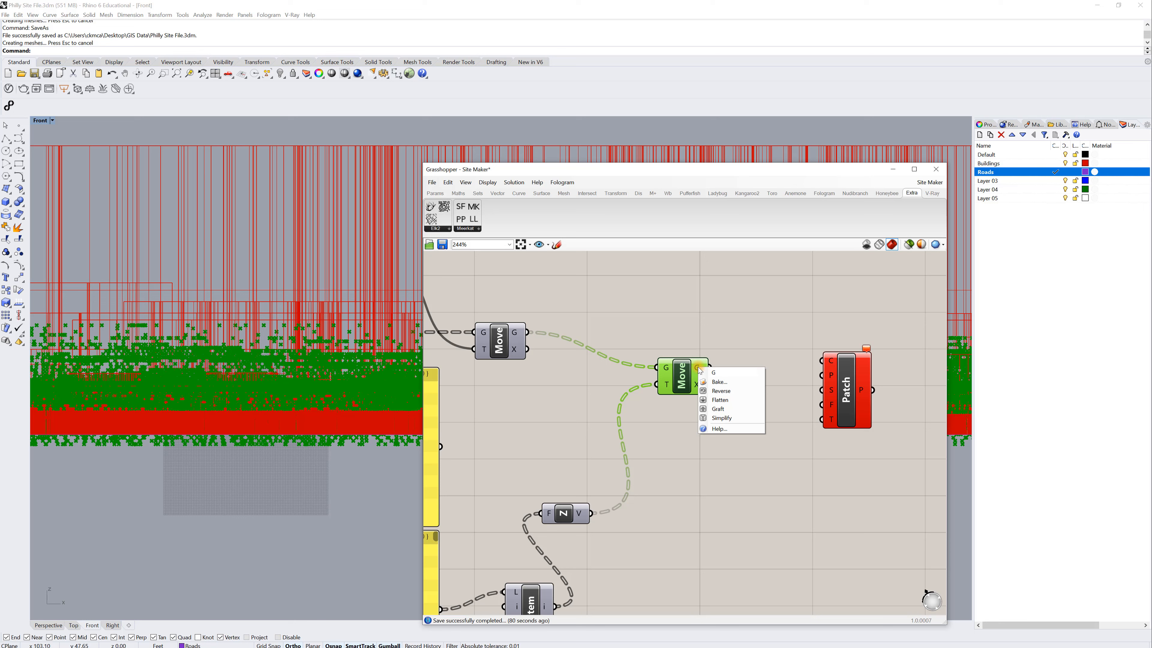
click(724, 400)
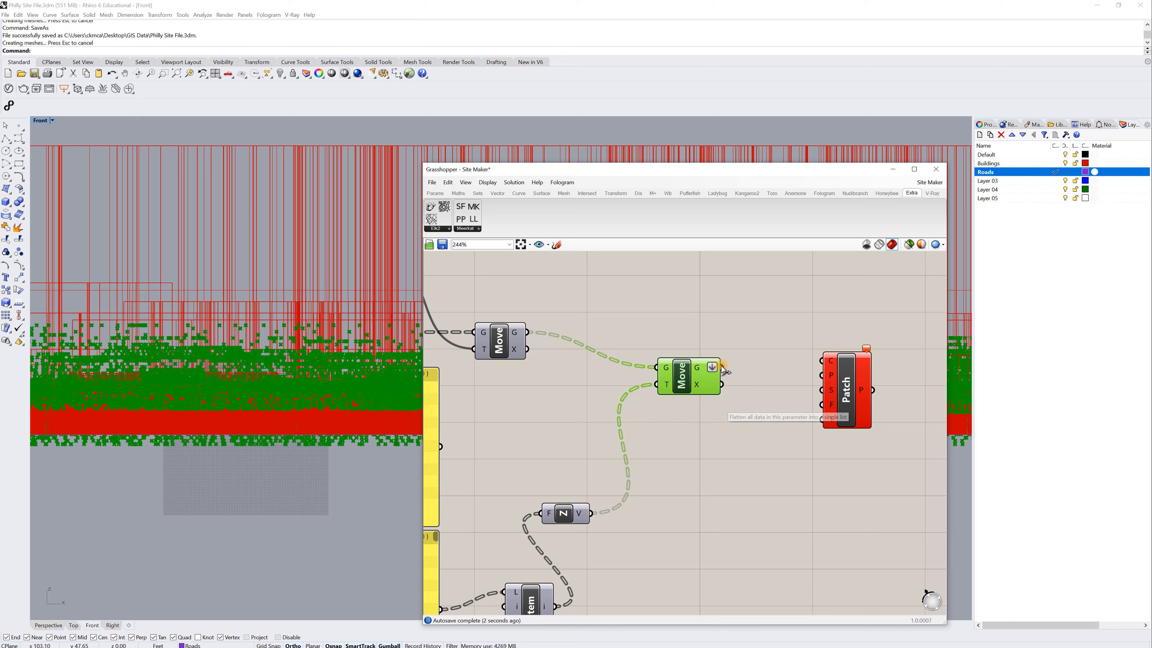
click(755, 374)
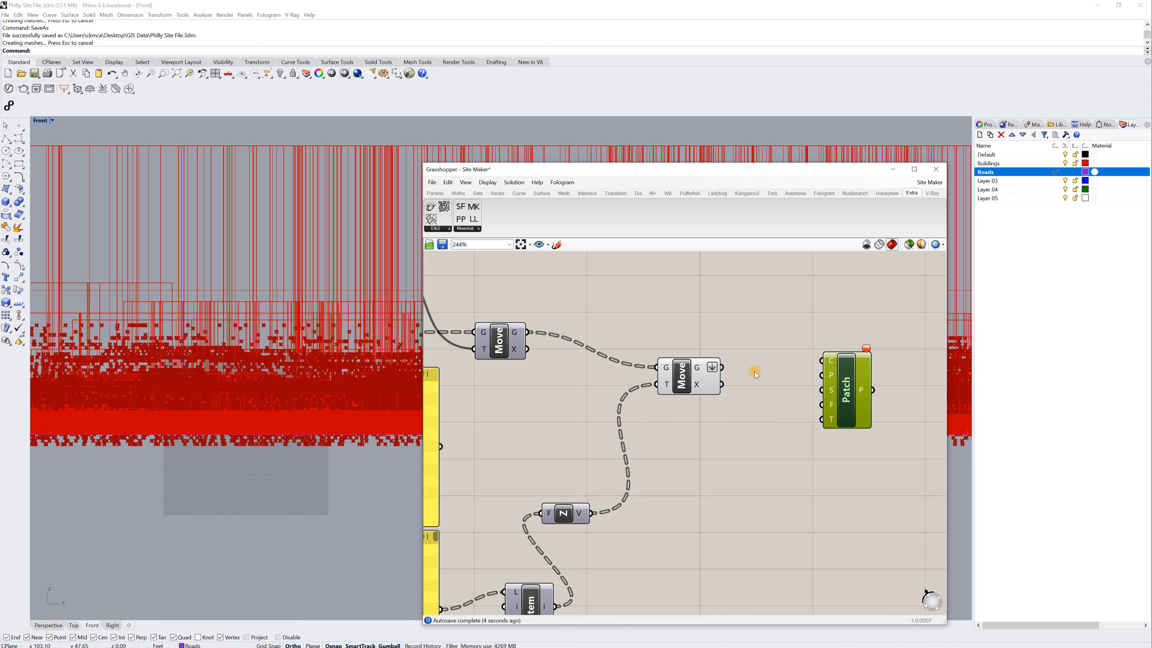
drag(722, 367, 820, 375)
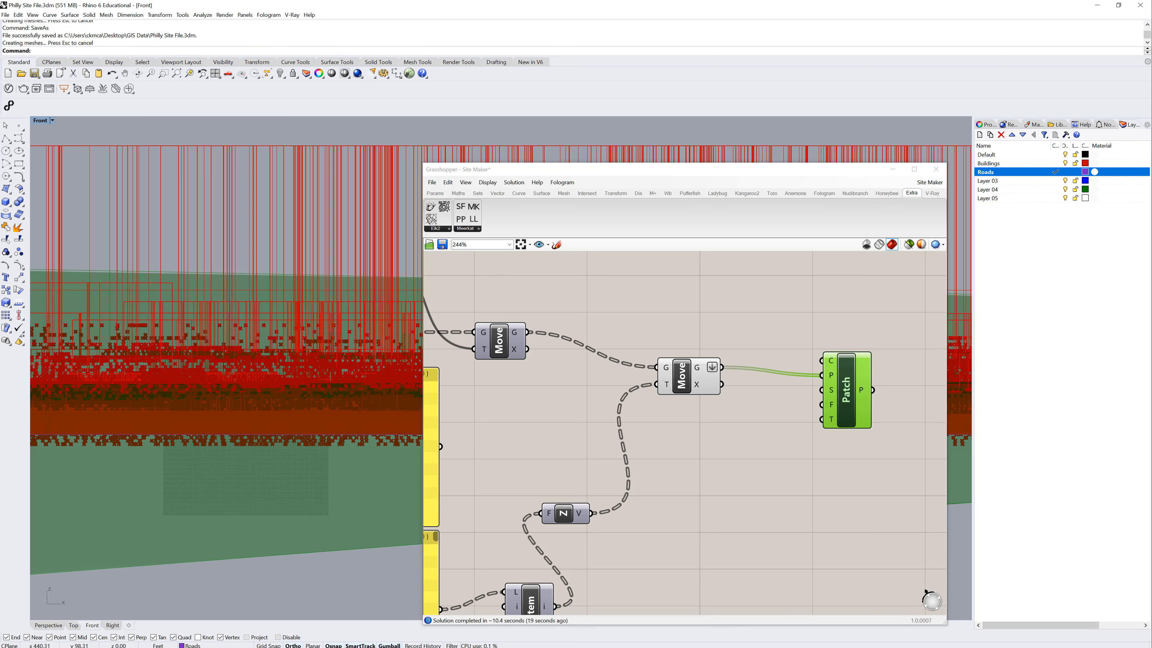
- Turn off the preview of the second Move and highlight the Patch surface in the Perspective viewport
right_drag(774, 331, 757, 324)
double_click(47, 122)
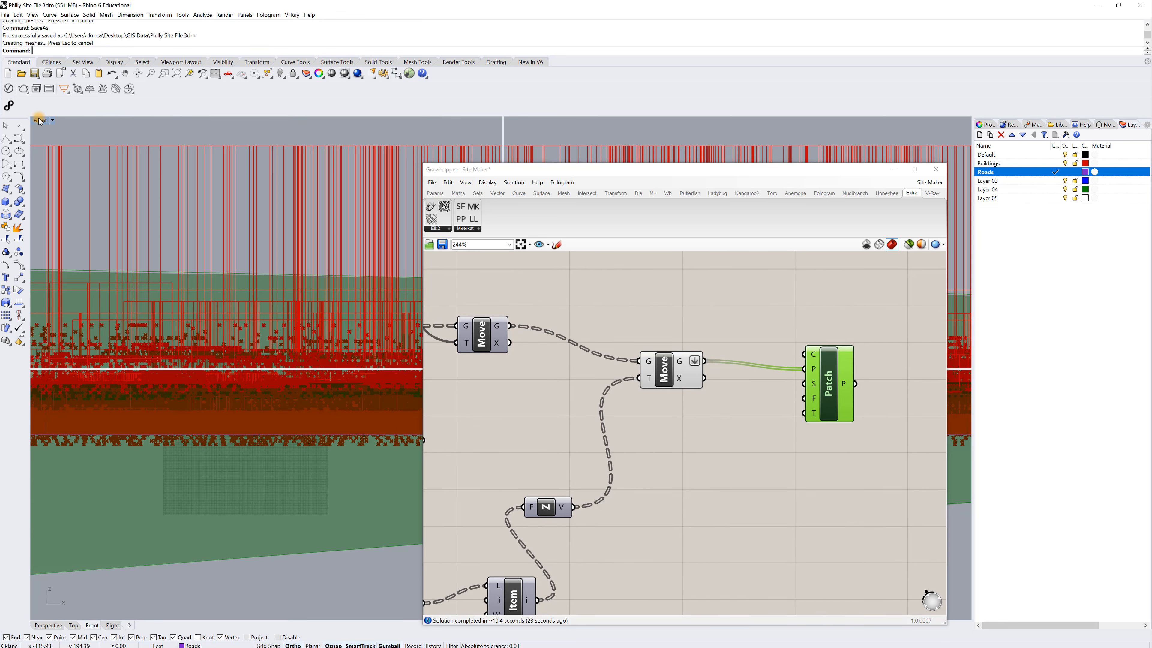
double_click(514, 122)
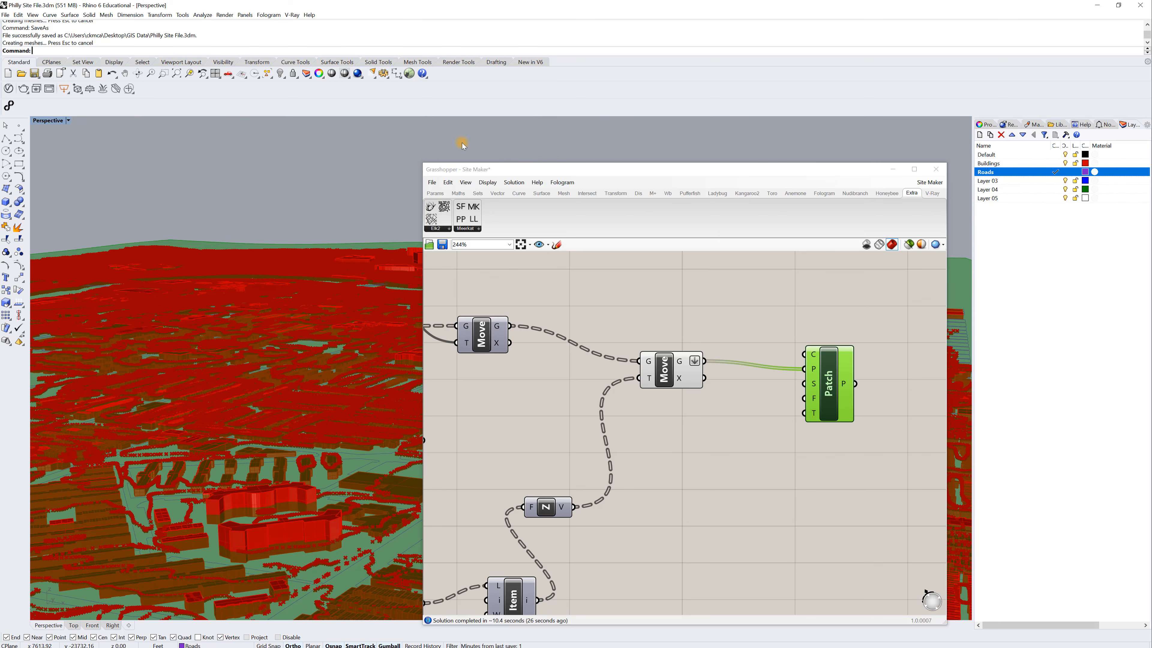
right_drag(260, 375, 250, 300)
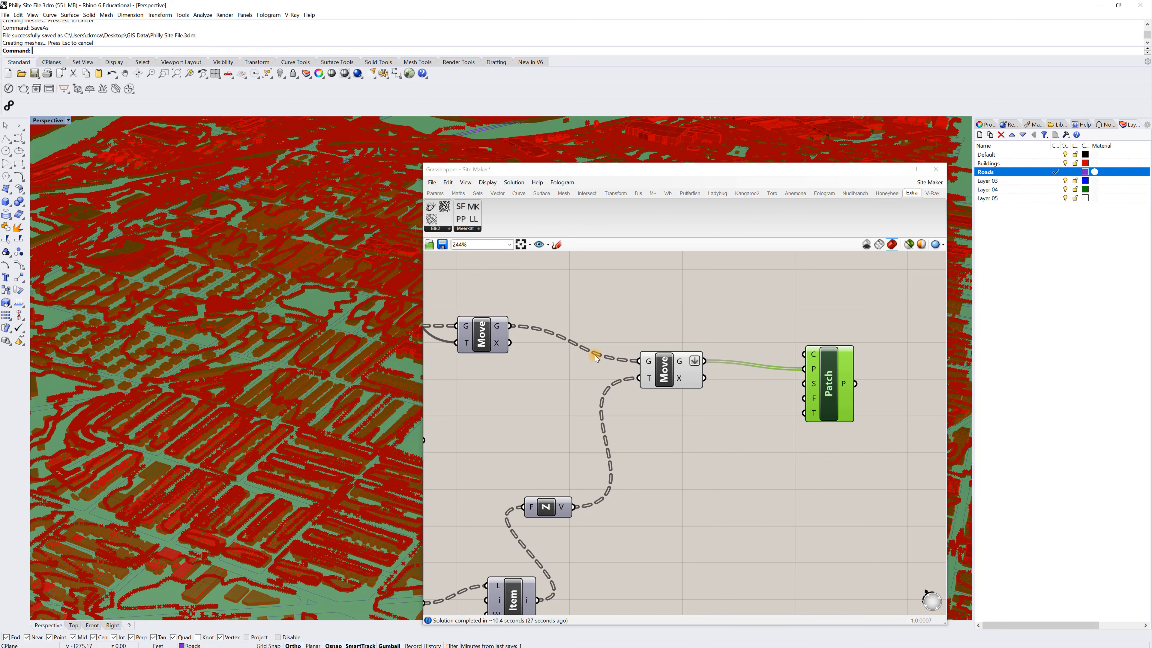
click(626, 398)
drag(627, 396, 708, 321)
middle_click(680, 308)
click(703, 321)
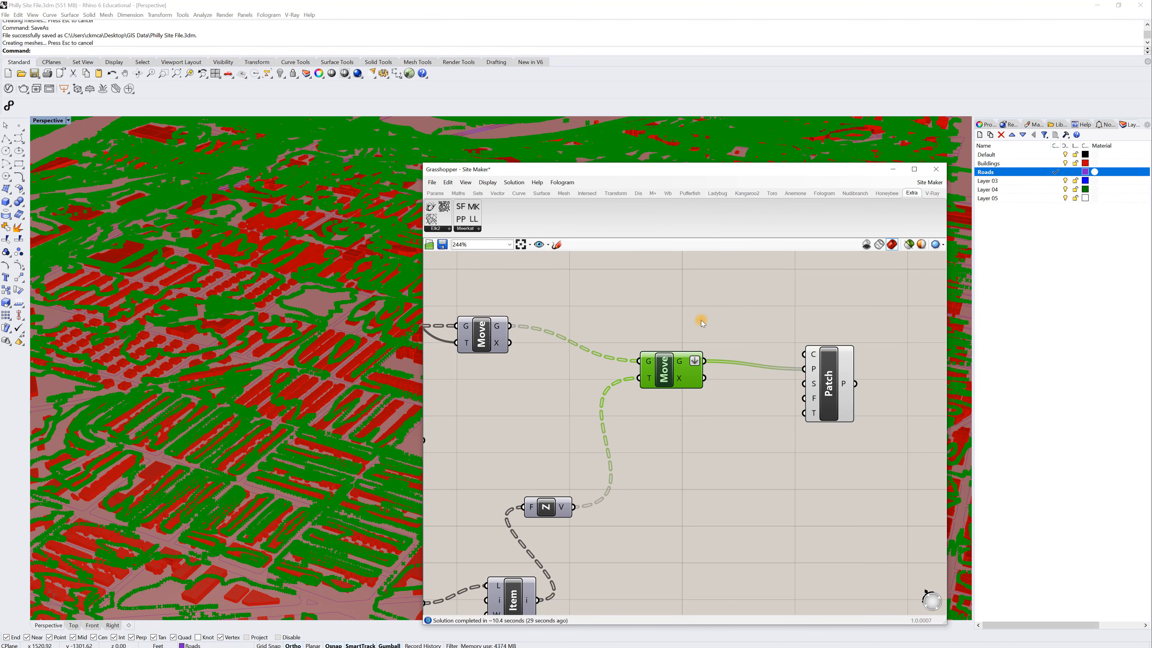
click(704, 307)
click(844, 374)
right_drag(176, 399, 215, 408)
scroll(223, 403, down, 2)
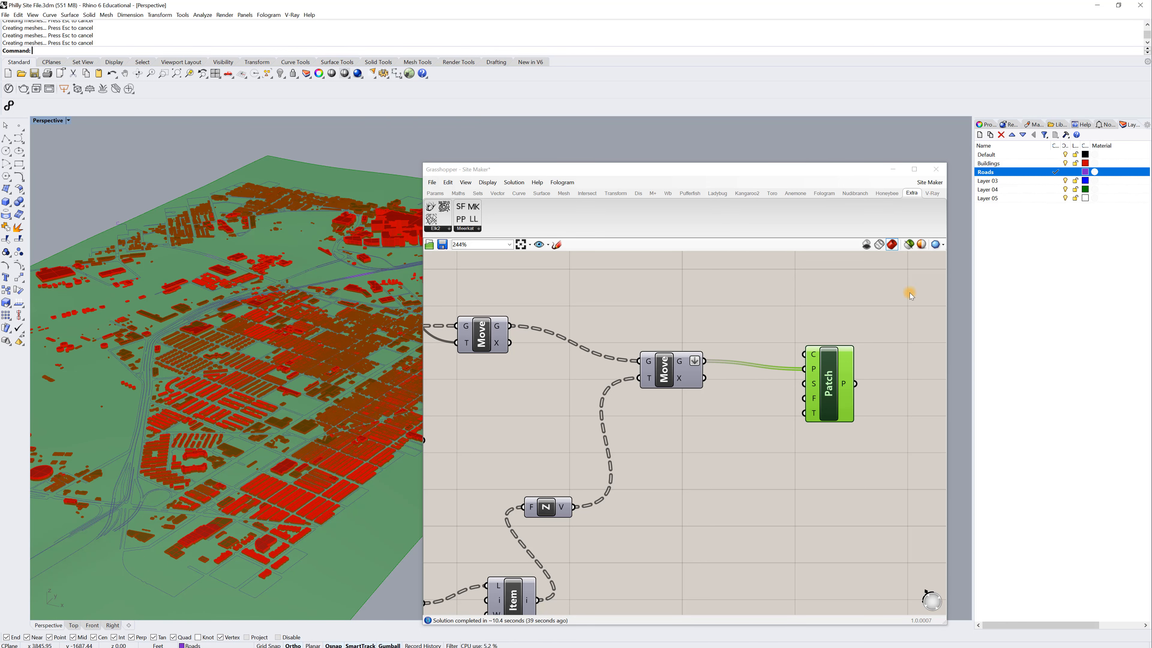
- Rename Layer 03 as Contours
click(994, 181)
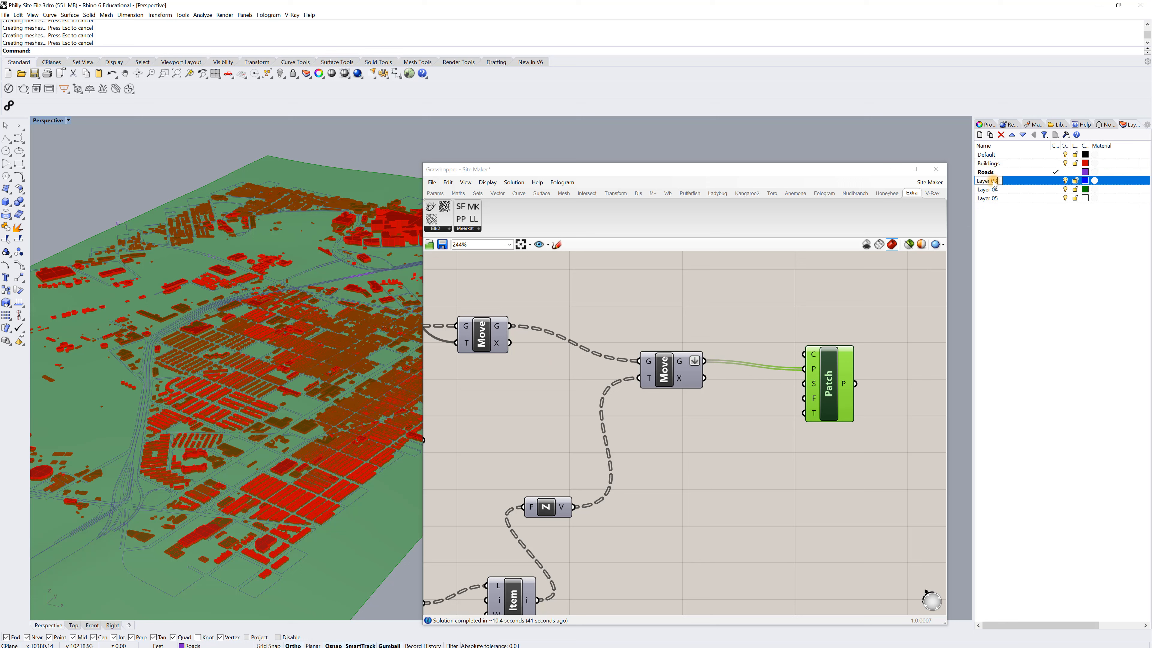
key(ctrl+a)
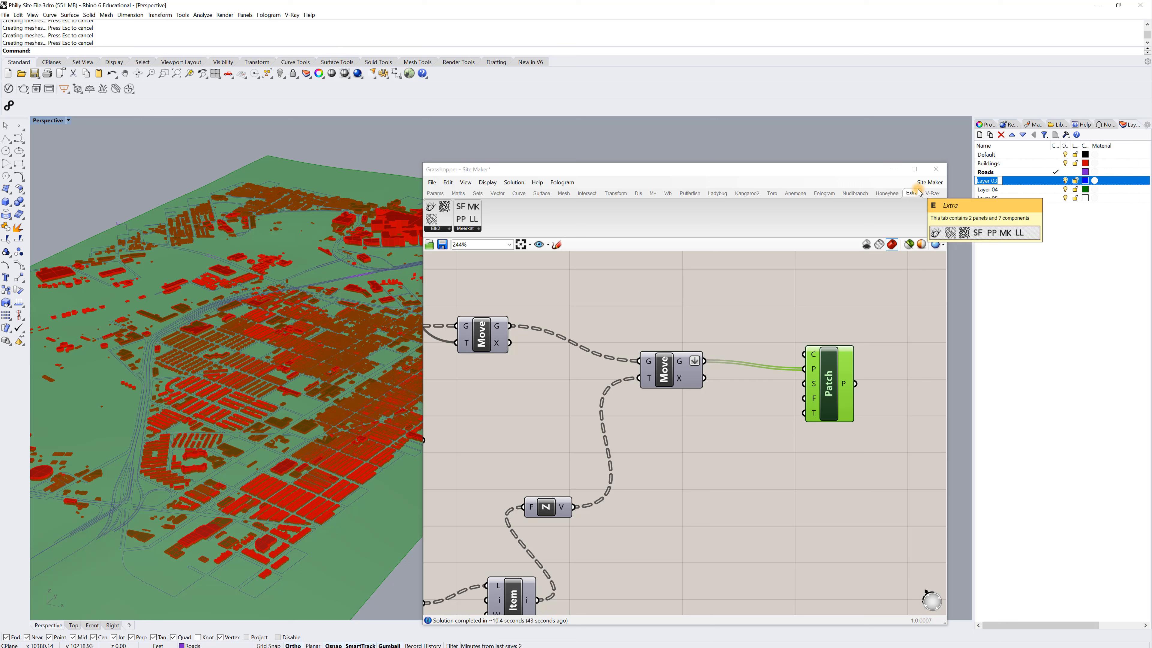
text(Contours)
key(Return)
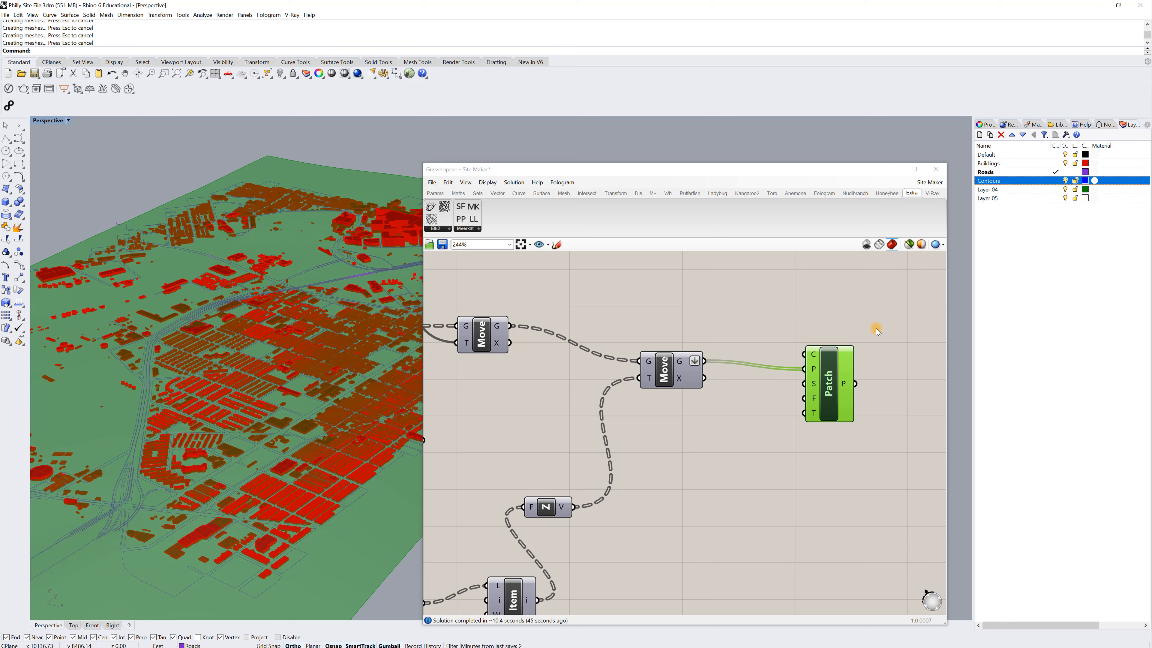
- Bake the Patch surface onto the Contours layer and close the Grasshopper window
right_click(834, 377)
click(856, 410)
click(868, 362)
click(884, 499)
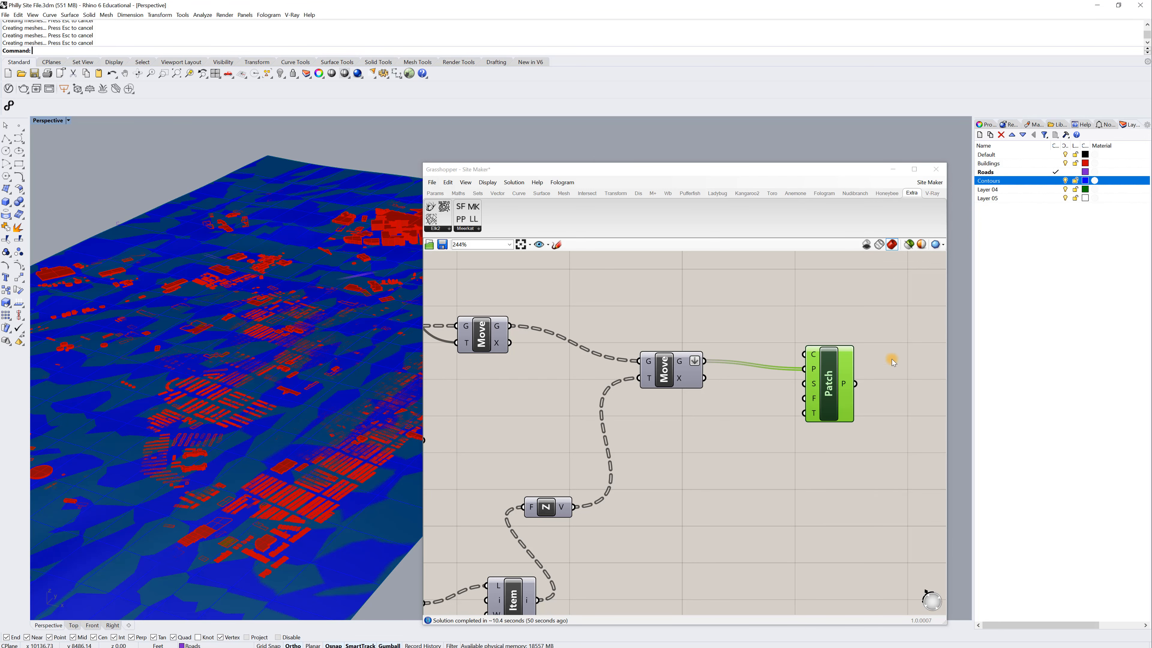
click(887, 335)
click(937, 169)
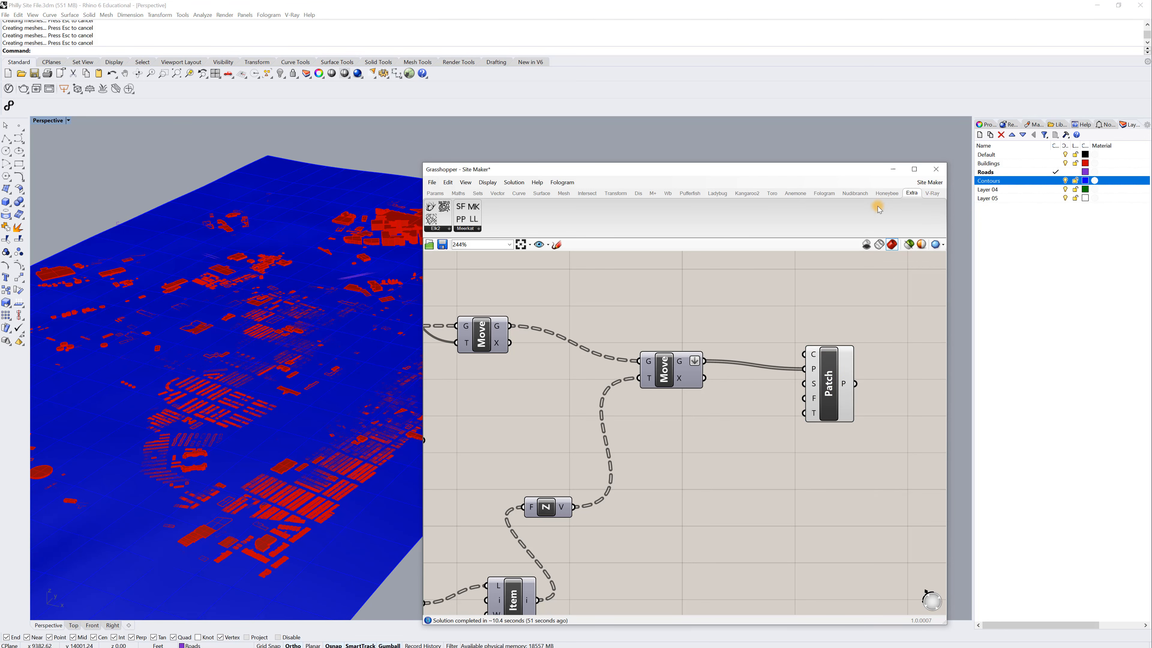
- Switch the Perspective viewport to Rendered display and examine how the buildings sit against the terrain surface
shift+right_drag(539, 346, 719, 351)
scroll(447, 367, up, 6)
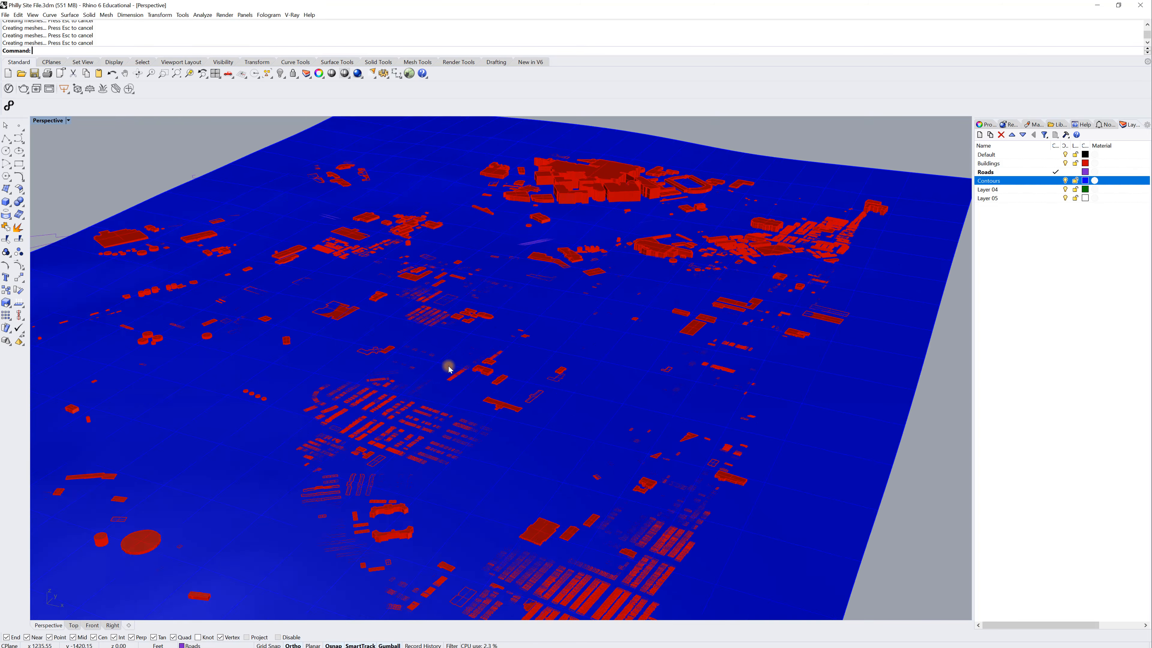
right_drag(400, 358, 463, 370)
middle_click(463, 369)
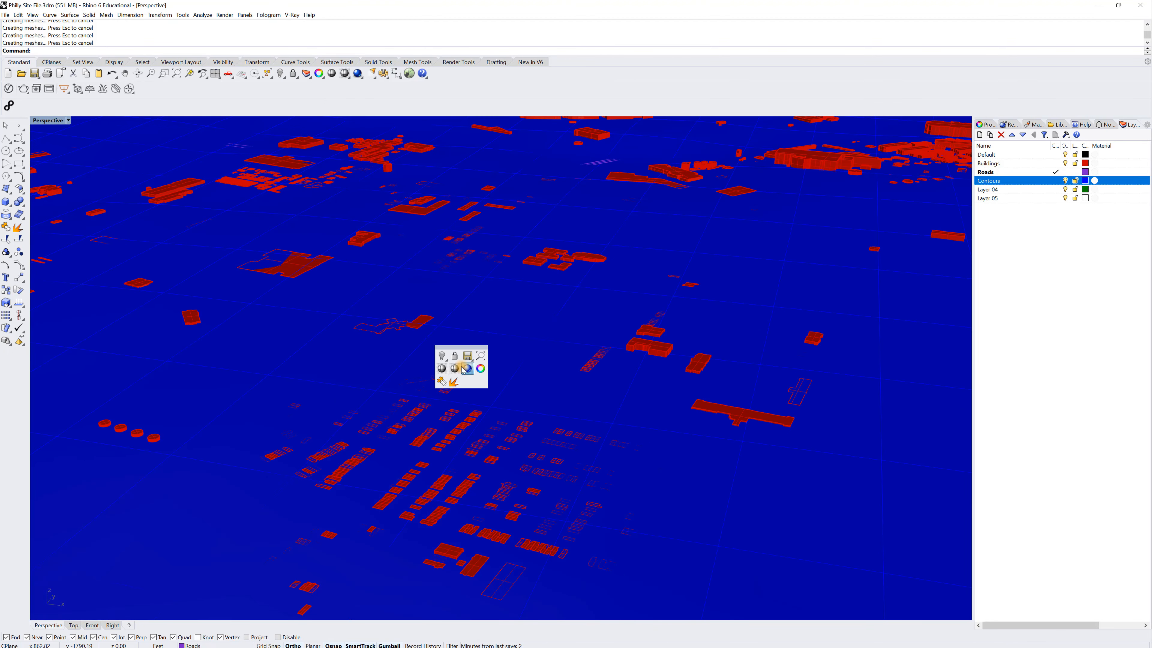
click(467, 371)
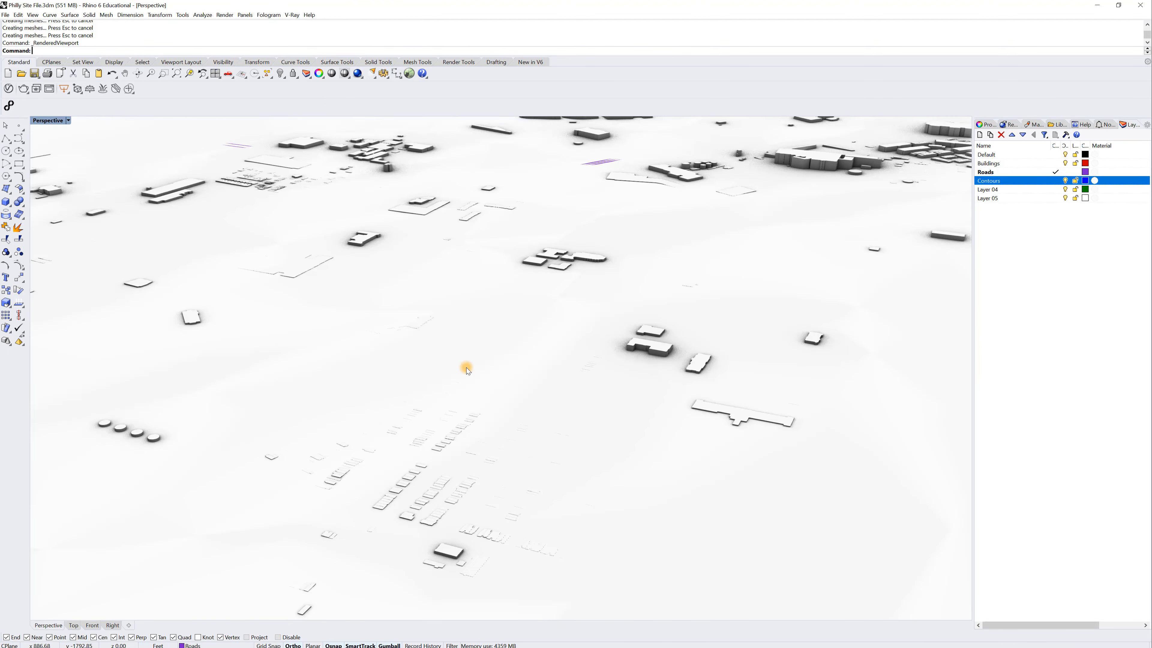
mouse_move(690, 288)
right_down()
mouse_move(573, 386)
mouse_move(610, 311)
right_up()
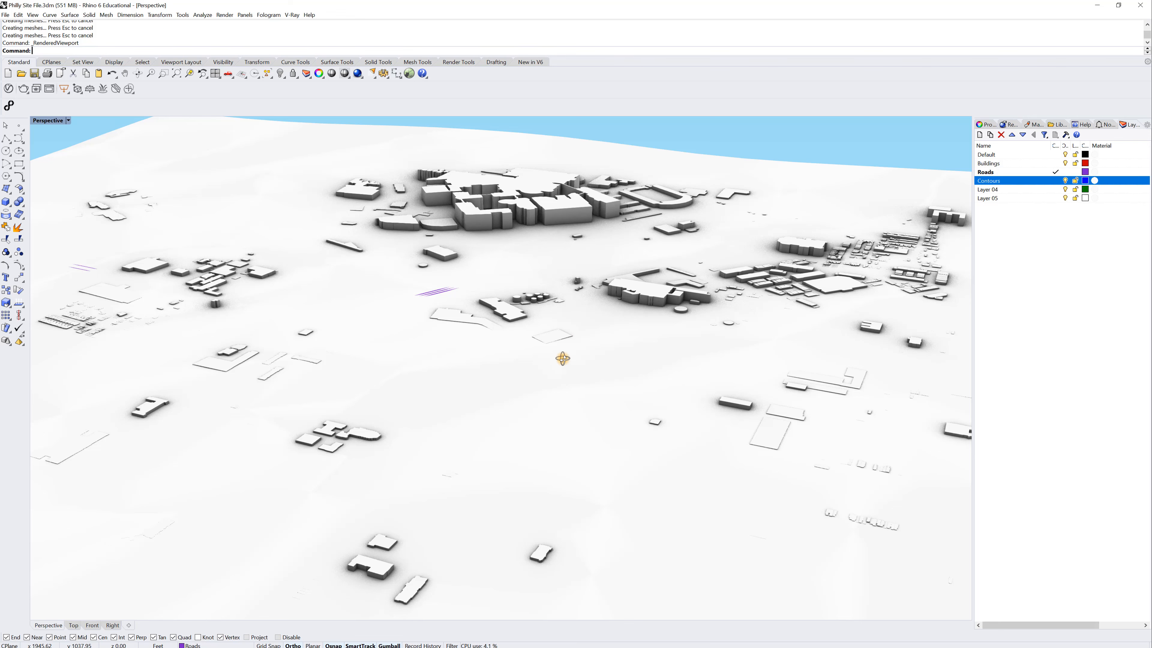
right_drag(564, 358, 488, 419)
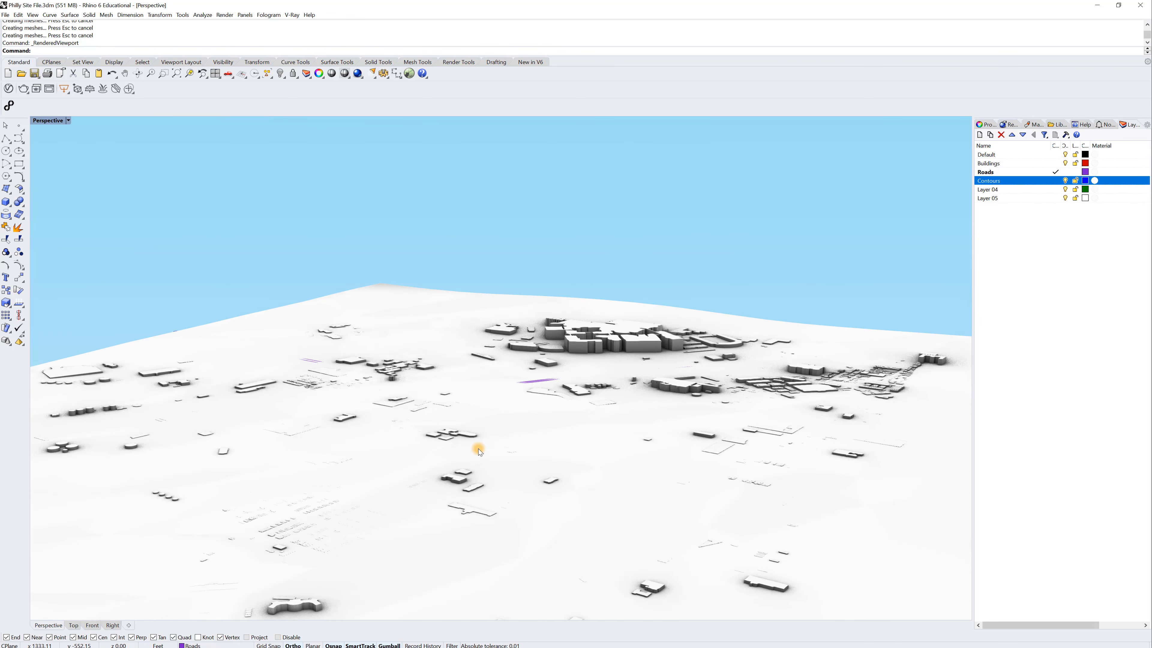
- Add a new layer named Buildings V2 beneath the Buildings layer
click(1023, 163)
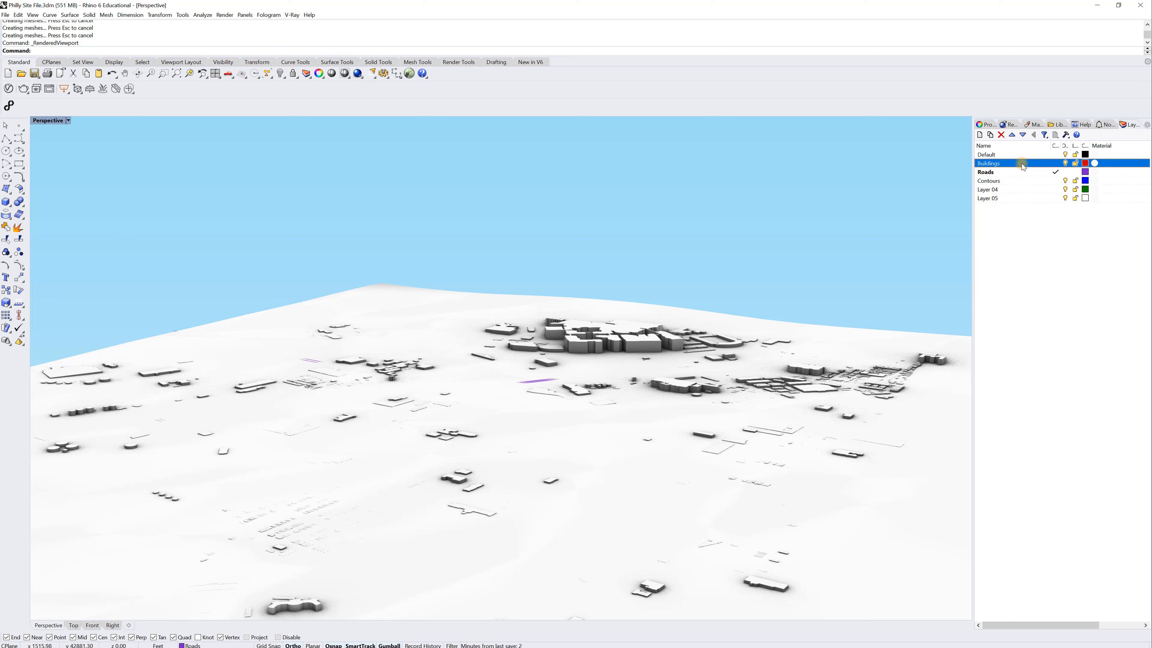
click(980, 134)
text(Buildings)
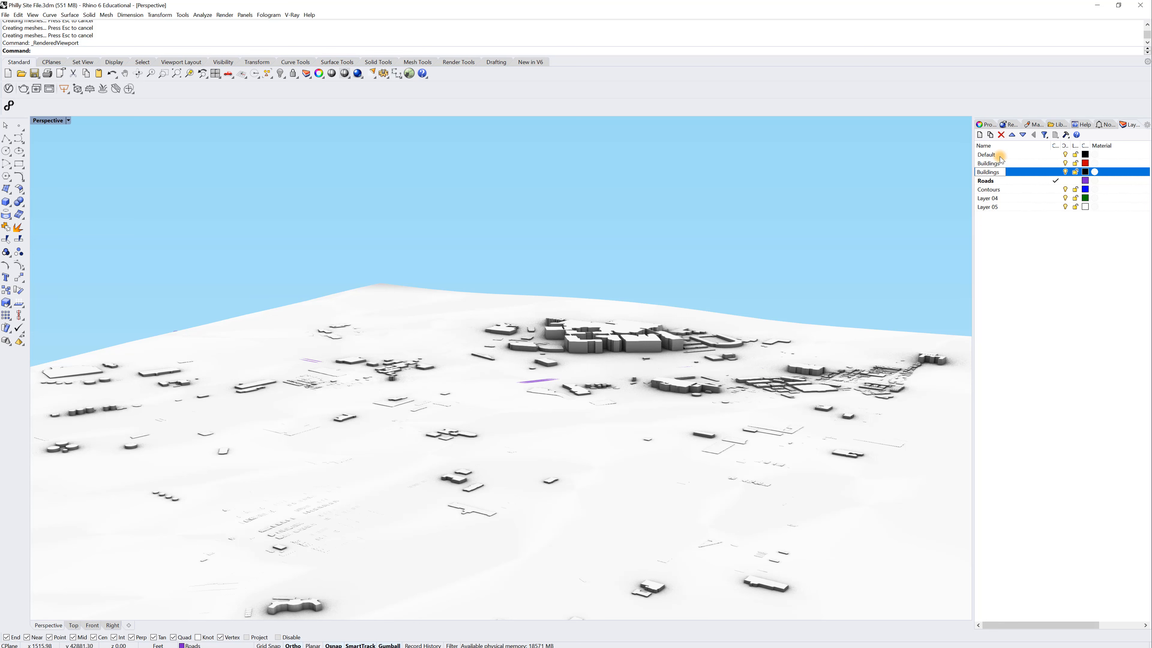
key(Return)
click(1029, 279)
right_drag(853, 255, 856, 255)
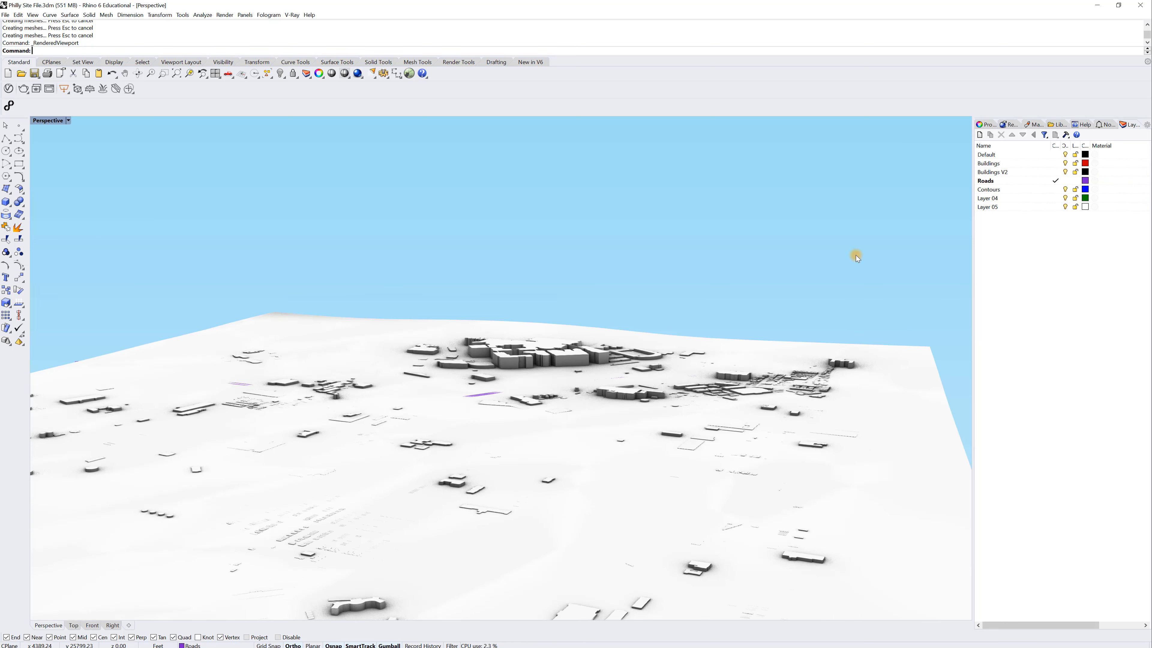
- Hide the Buildings layer and switch the Perspective viewport to Shaded display
click(1066, 163)
middle_click(752, 219)
click(743, 219)
right_drag(705, 262, 692, 268)
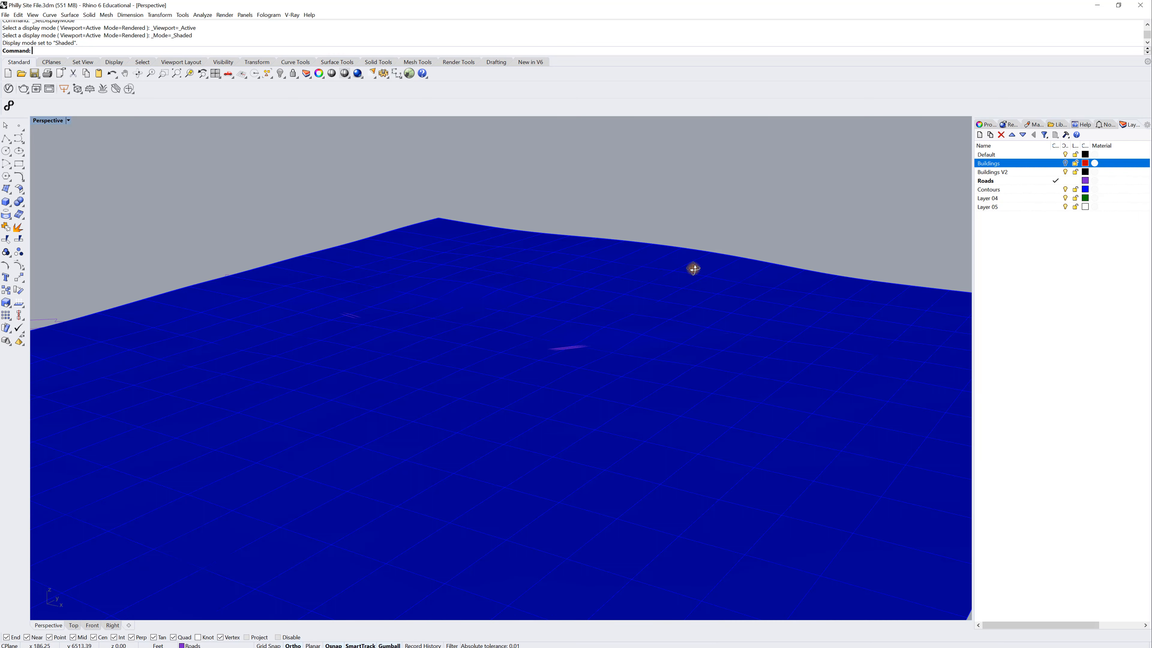
- Reopen Grasshopper and enable all the disabled components of the buildings definition
text(Grasshopper)
key(Return)
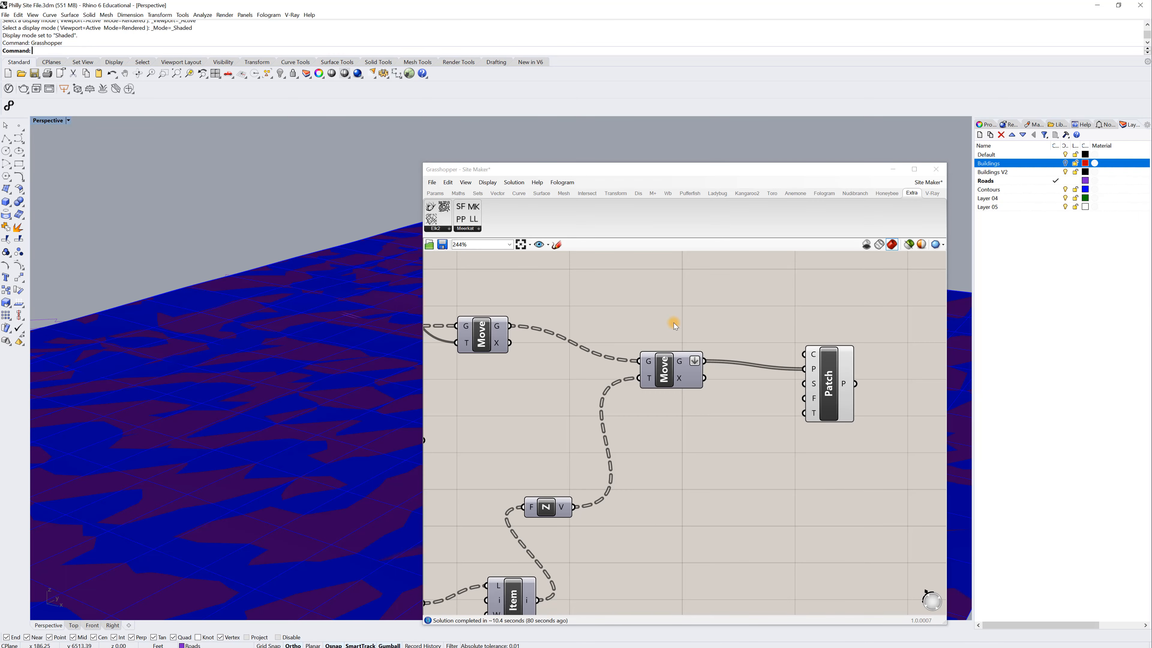
scroll(764, 346, down, 5)
right_drag(762, 343, 767, 380)
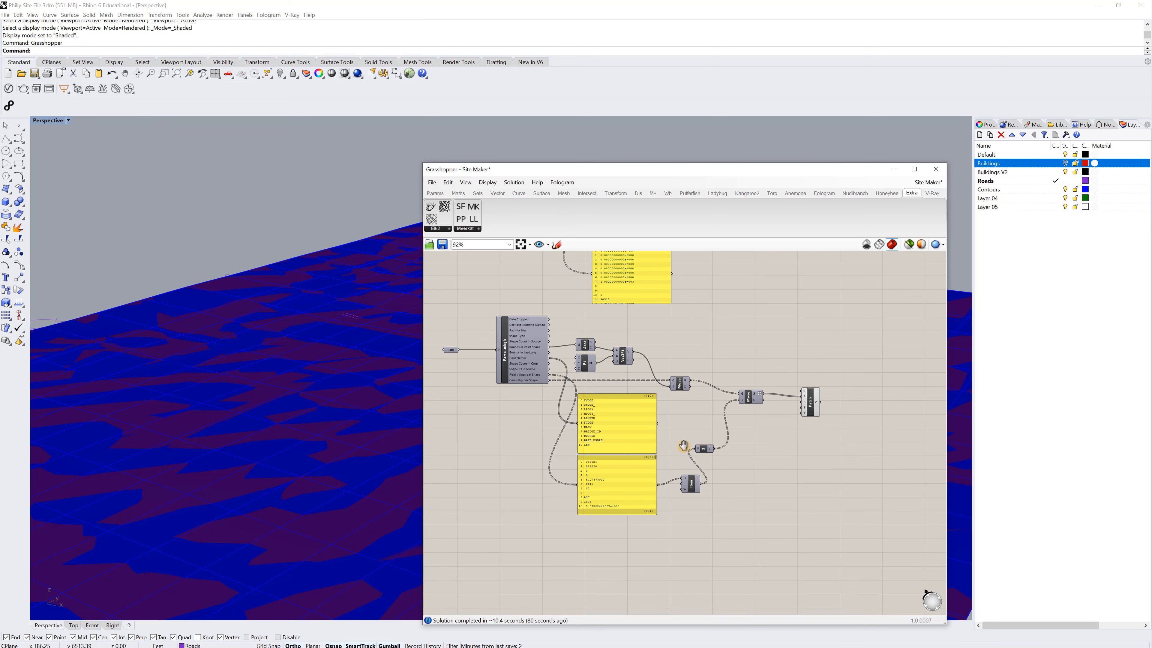
right_drag(734, 254, 741, 536)
right_drag(736, 404, 733, 519)
drag(912, 458, 467, 263)
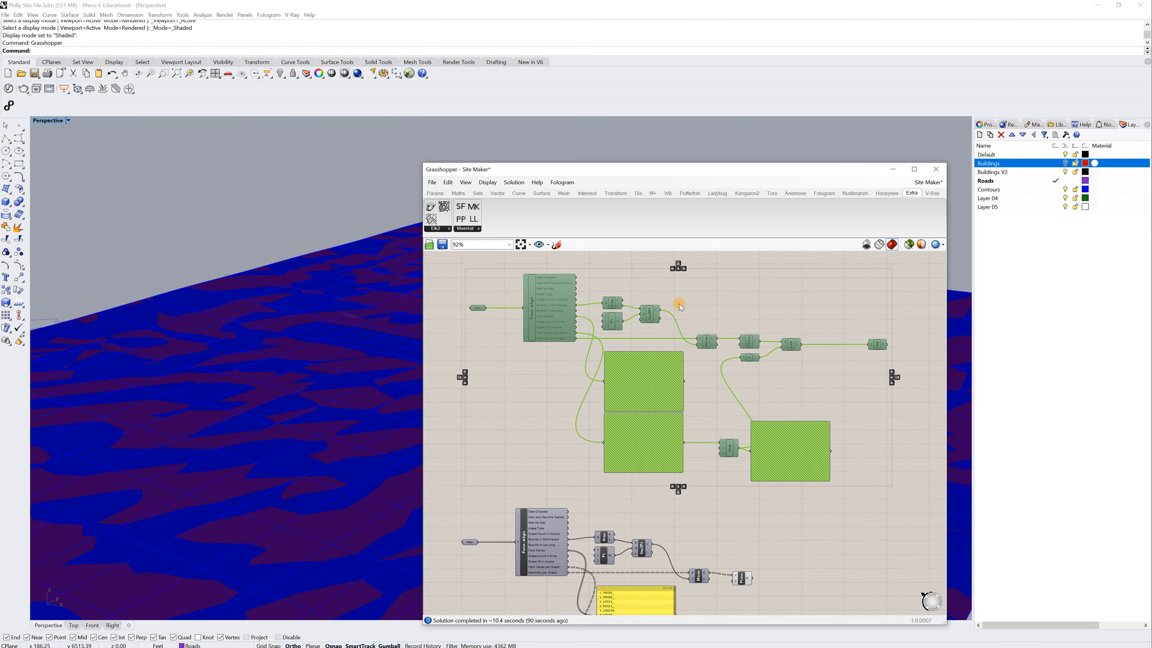
right_click(749, 309)
click(781, 330)
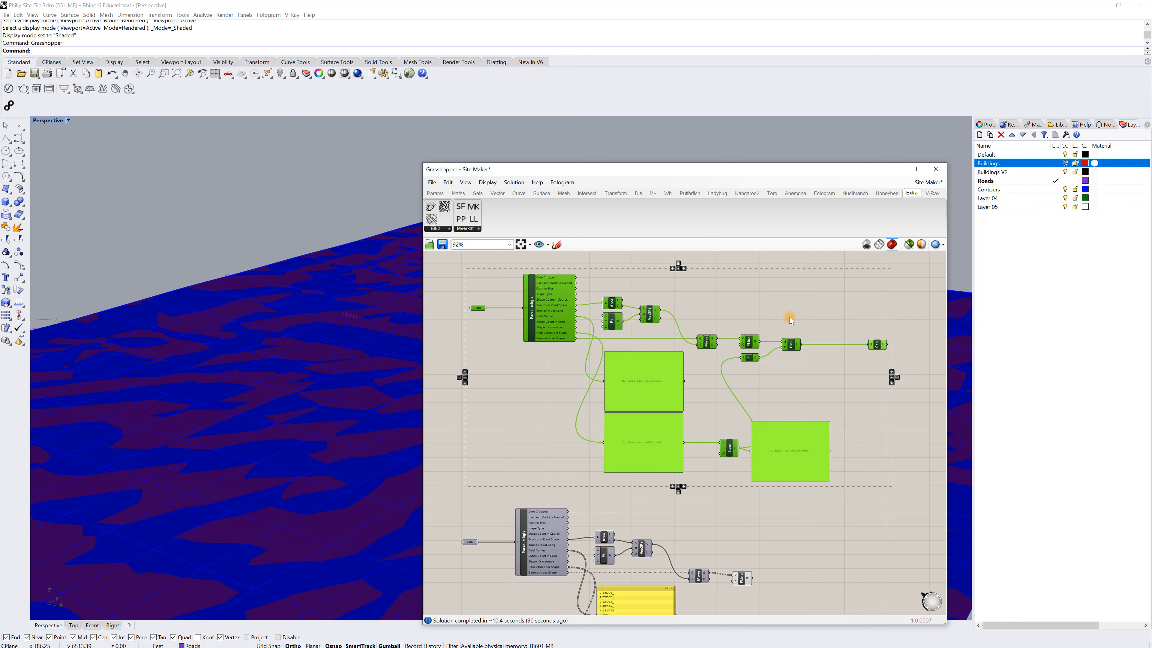
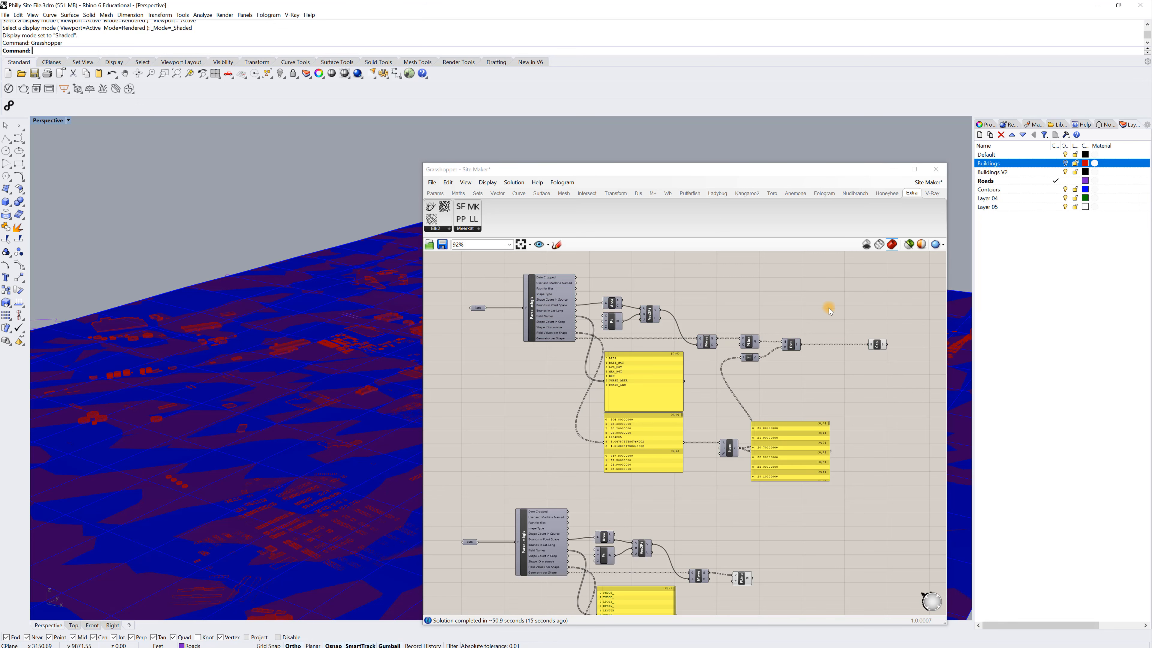
- Add a Move component and a Unit Z component below the buildings' PolyLine and Extrude components
right_drag(812, 307, 792, 302)
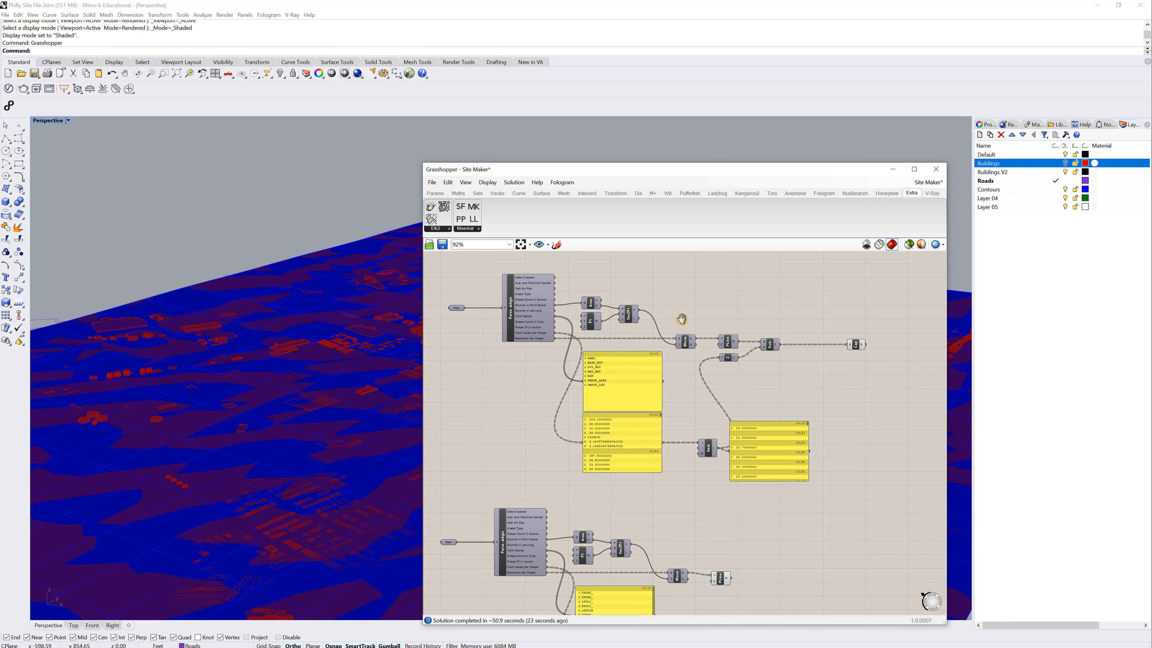
scroll(701, 318, up, 4)
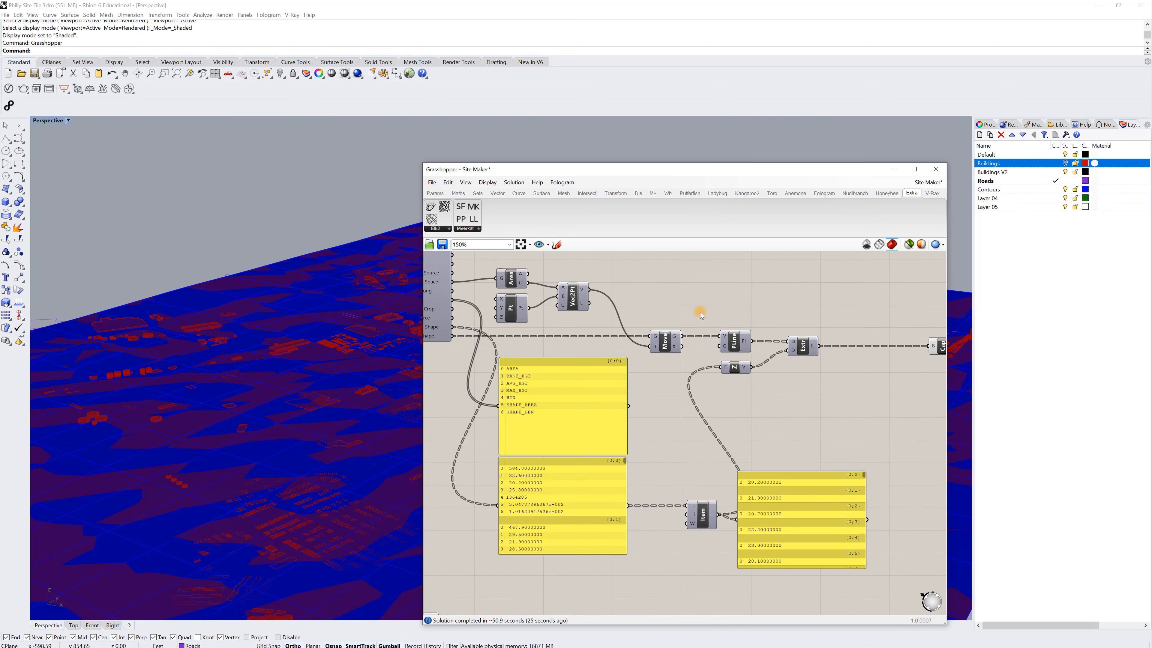
scroll(706, 313, up, 1)
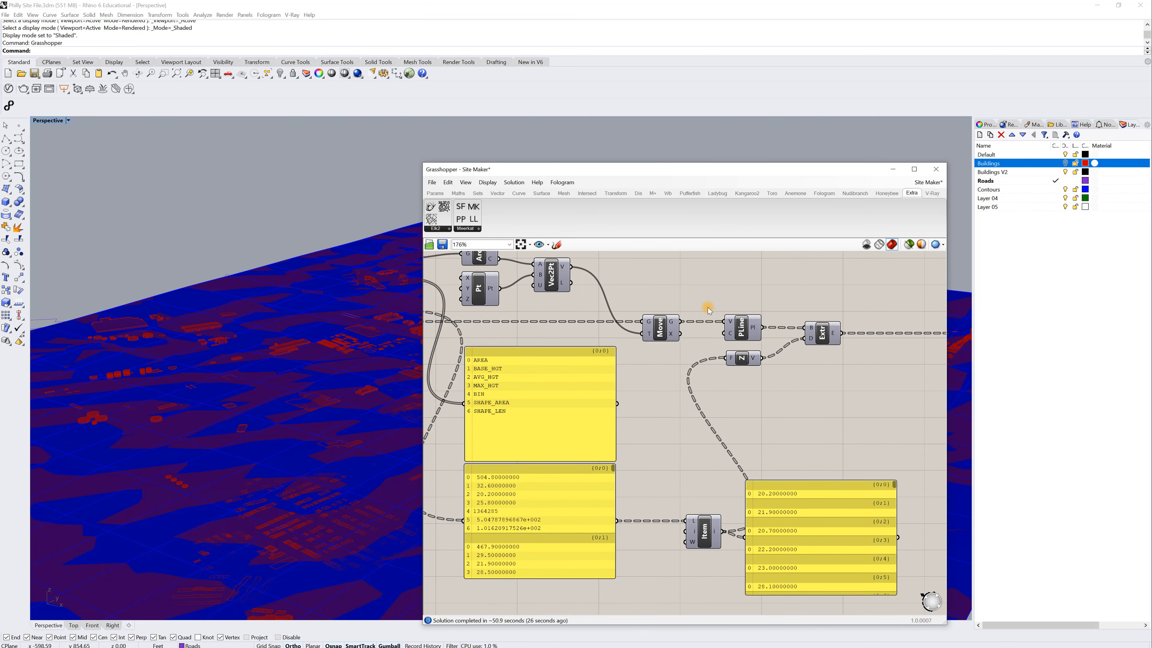
double_click(754, 303)
text(move)
key(Return)
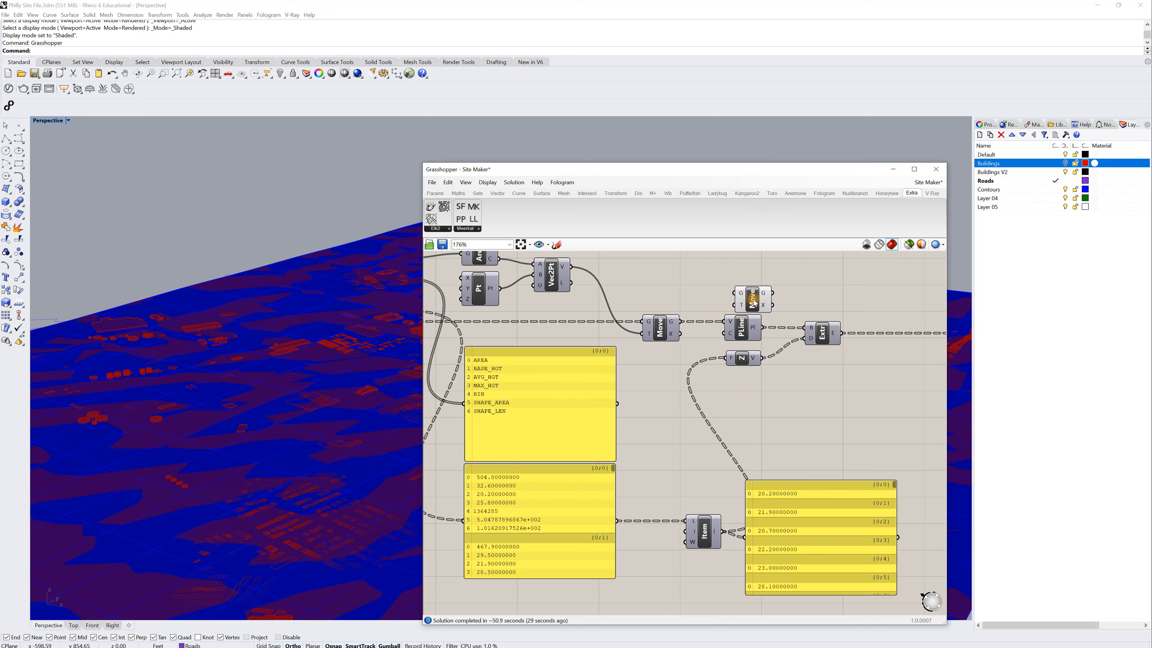
drag(754, 302, 753, 393)
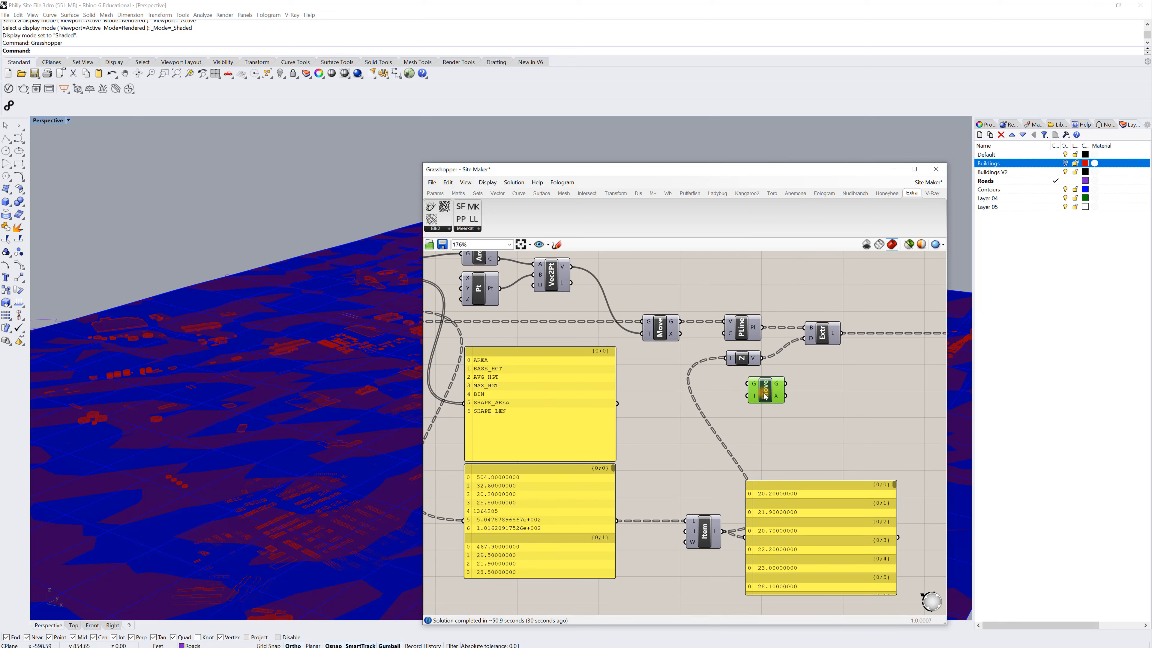
double_click(827, 418)
text(z)
click(831, 407)
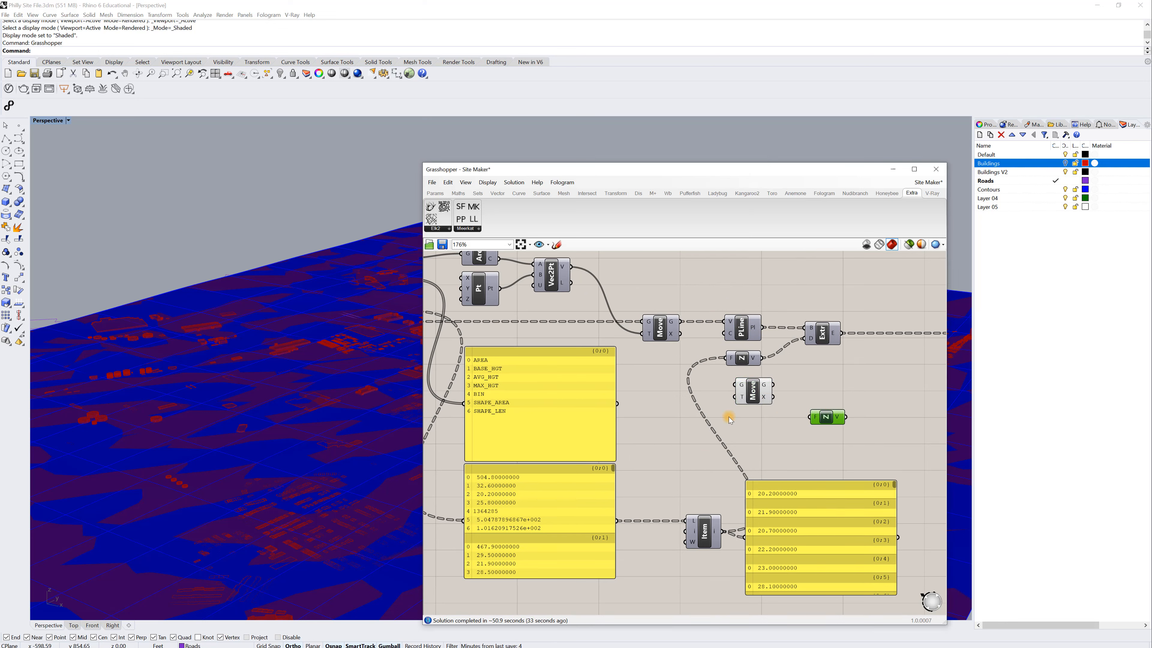
drag(729, 420, 666, 414)
right_drag(503, 369, 616, 368)
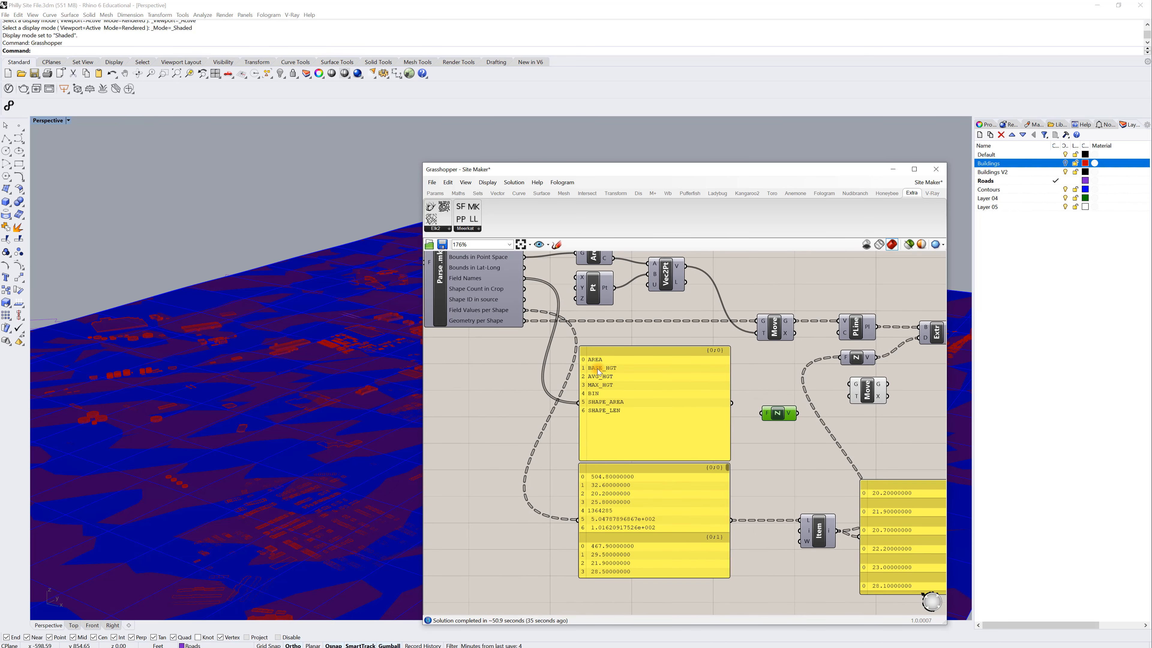
right_drag(771, 444, 687, 422)
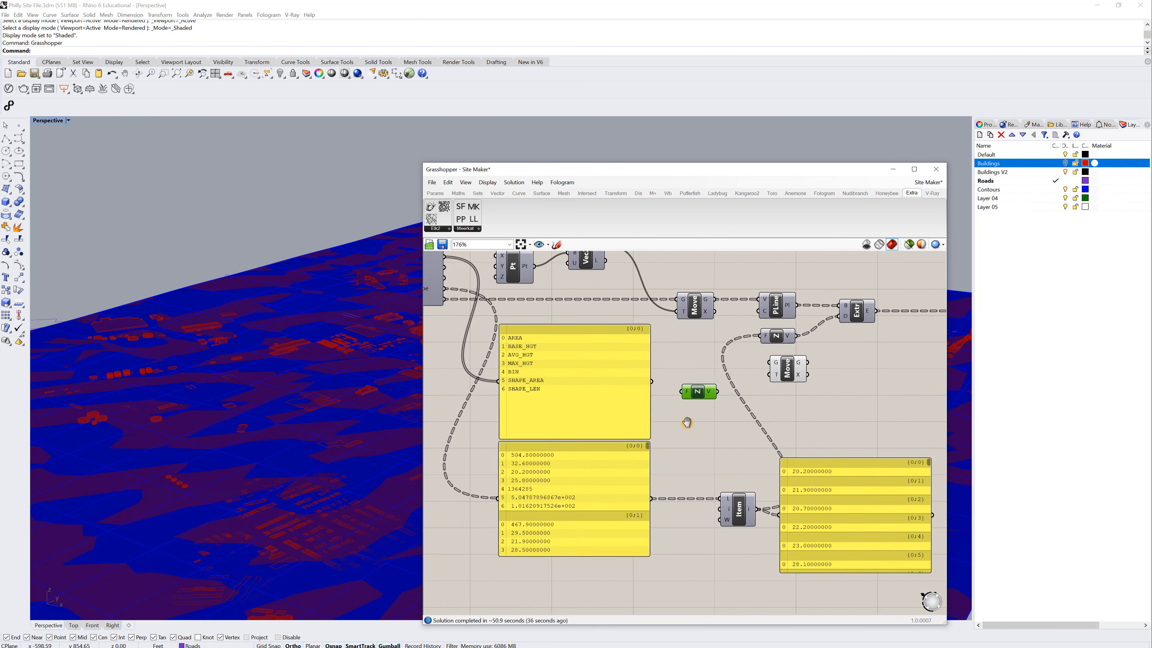
- Duplicate the buildings' List Item component with its field values input and set the copy's index to 1 for BASE_HGT
click(732, 515)
alt+drag(733, 515, 726, 468)
right_click(722, 464)
click(721, 437)
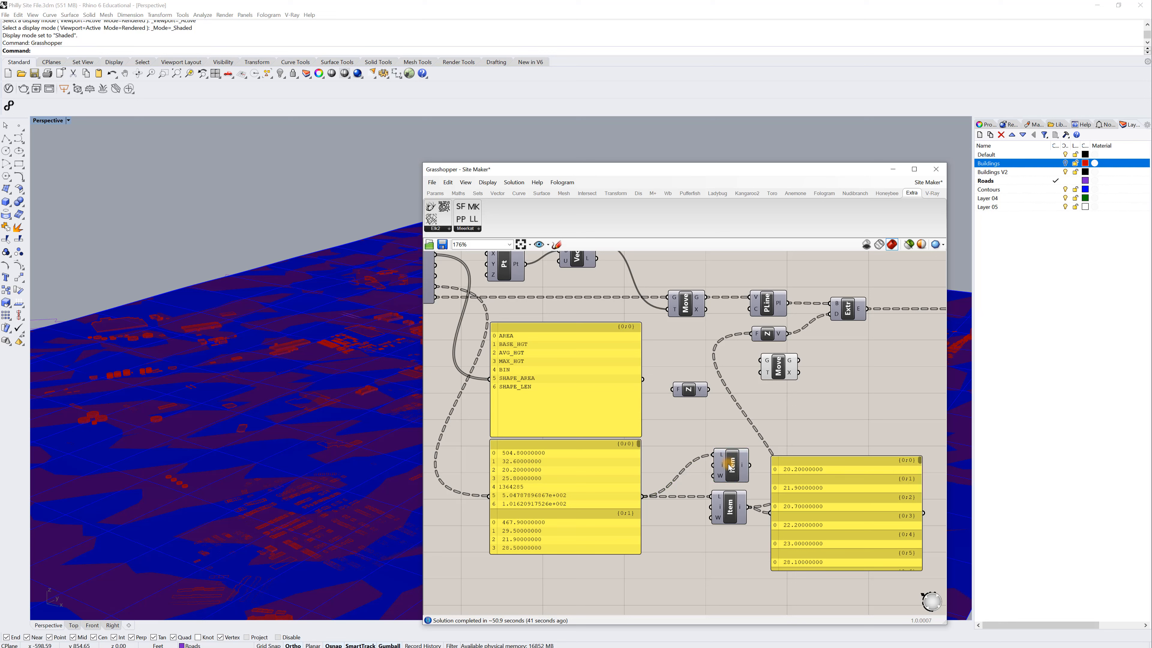
click(725, 464)
right_click(723, 464)
mouse_move(757, 543)
drag(835, 543, 814, 544)
text(1)
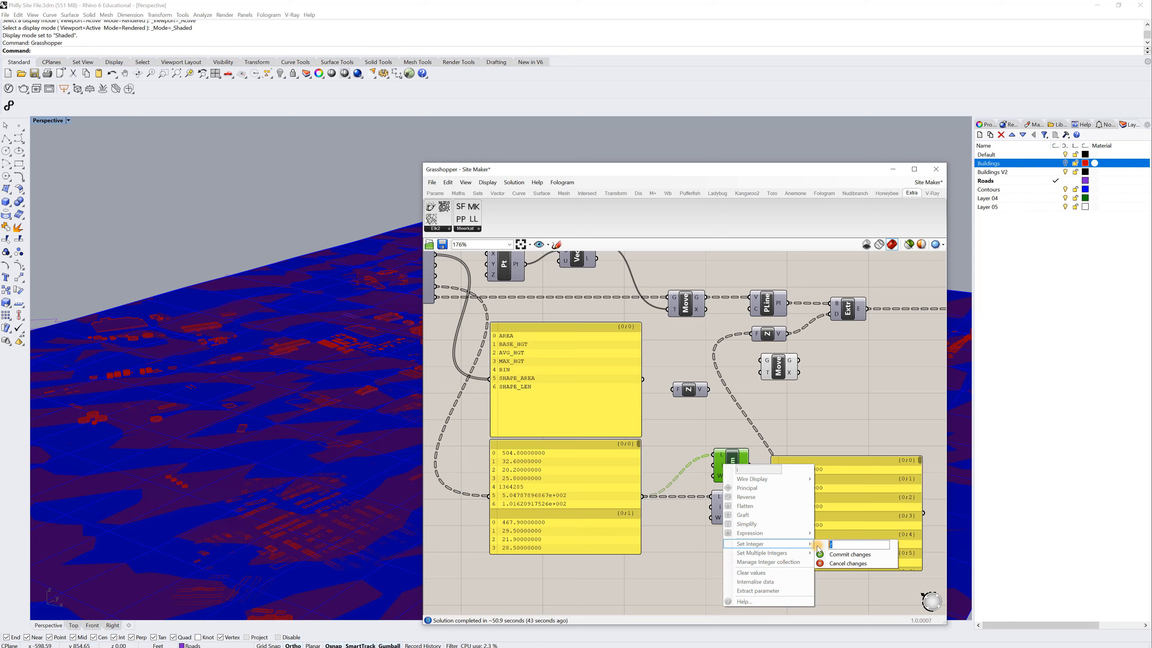
click(835, 552)
- Feed the copied List Item into the new Unit Z, and connect the polylines and that Z vector to the new Move
drag(751, 465, 705, 395)
right_drag(790, 309, 755, 319)
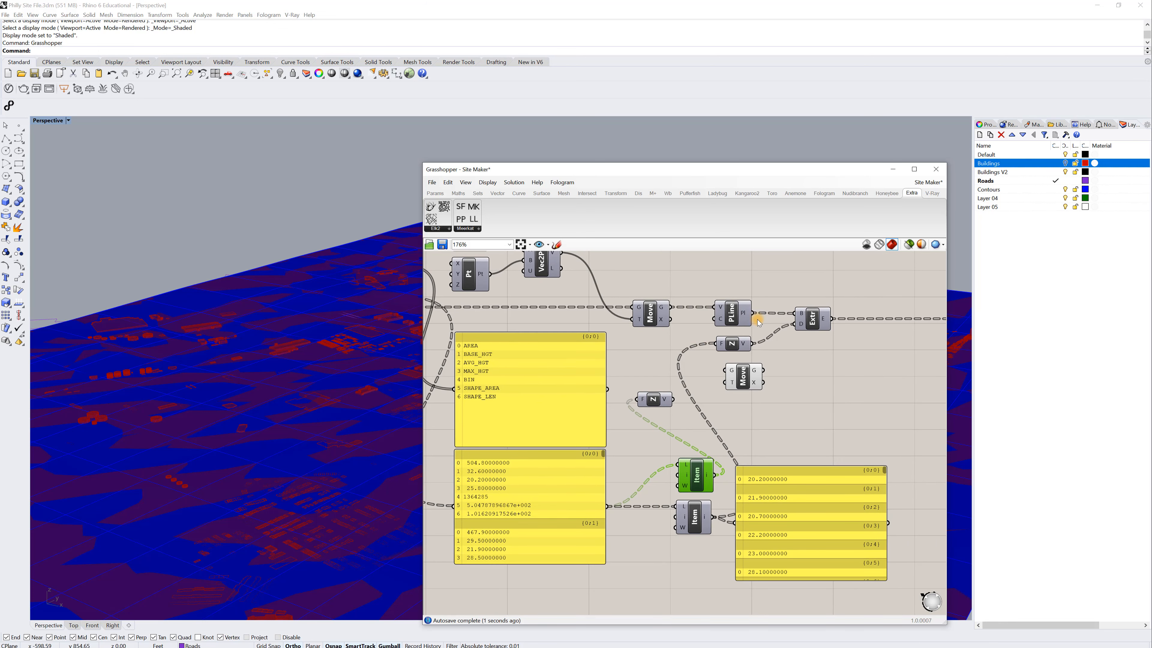
drag(754, 313, 725, 370)
drag(673, 399, 726, 382)
- Shift Extrude and its Unit Z along the canvas and connect the new Move's geometry output to Extrude's base input
drag(811, 319, 864, 317)
drag(732, 343, 825, 341)
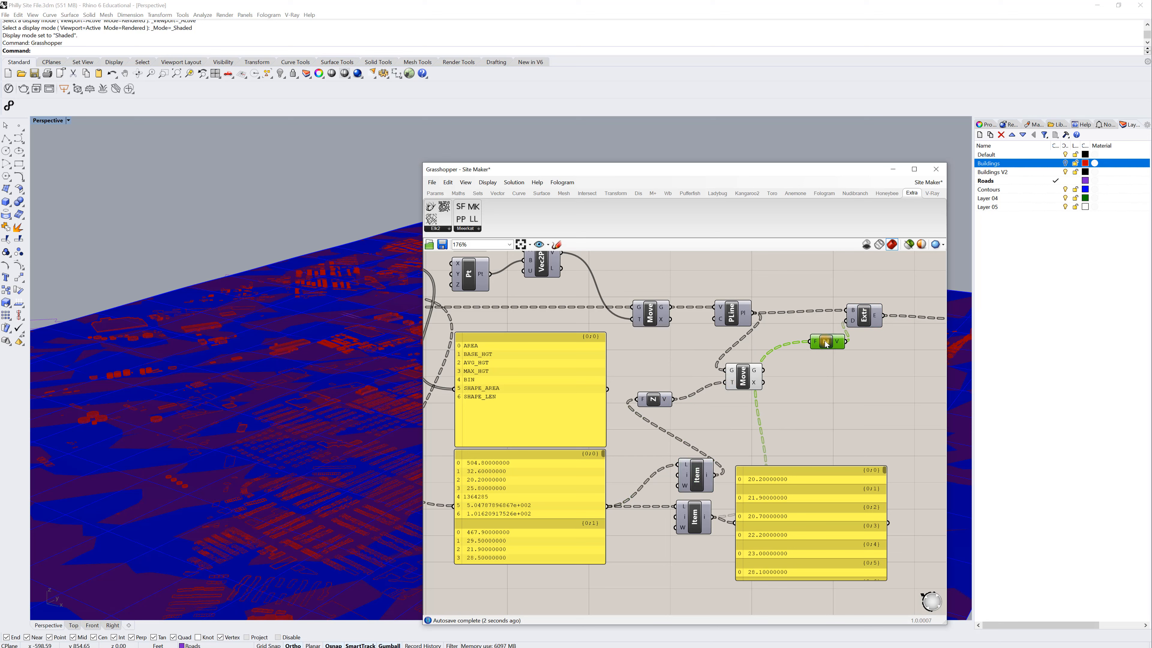
drag(743, 378, 846, 311)
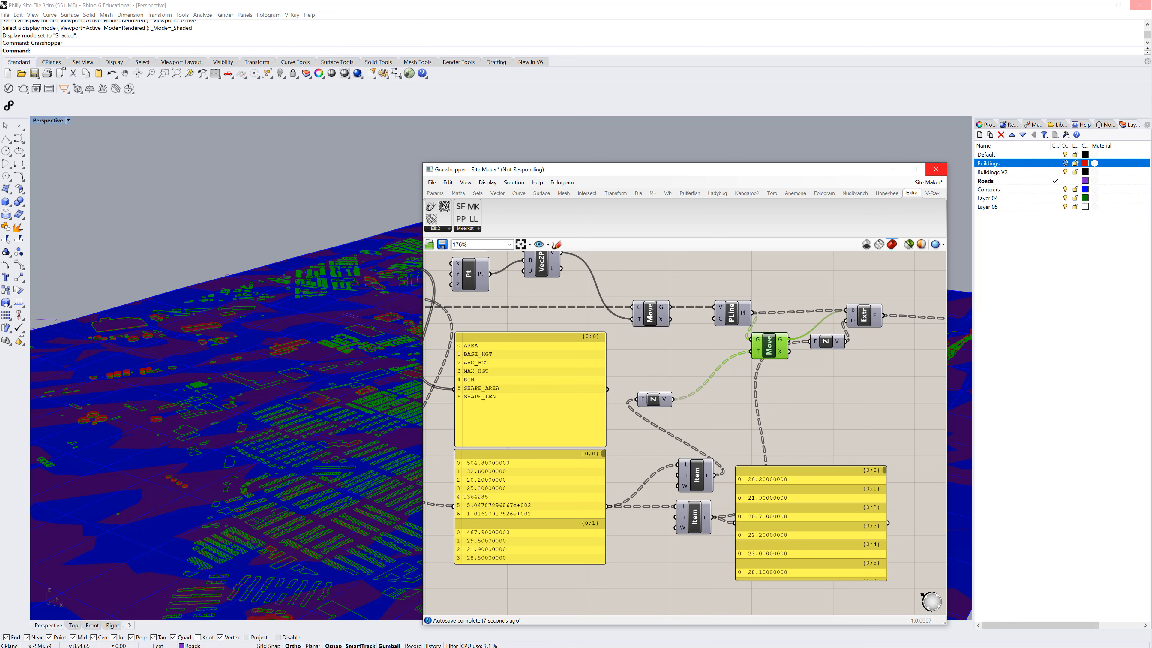
right_drag(851, 275, 727, 313)
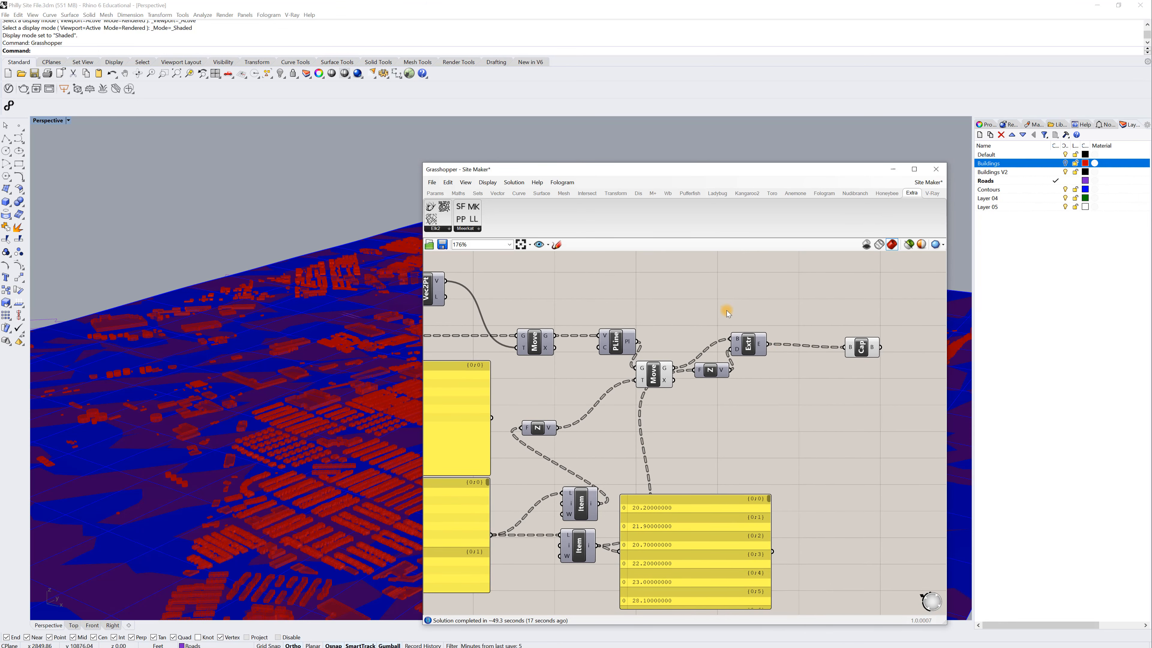
- Arrange Extrude, the new Move and their Unit Z components in order between PolyLine and Cap
drag(763, 400, 814, 350)
drag(653, 374, 683, 347)
drag(533, 431, 616, 380)
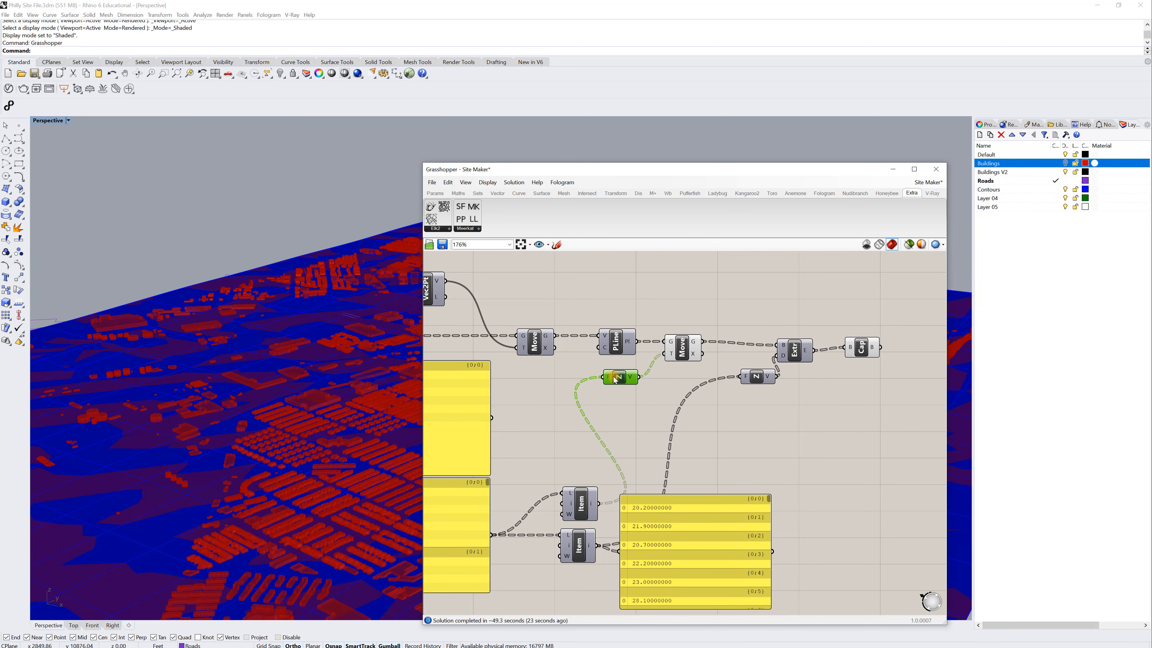
- Turn off the preview of the new Move component between PolyLine and Extrude
click(615, 344)
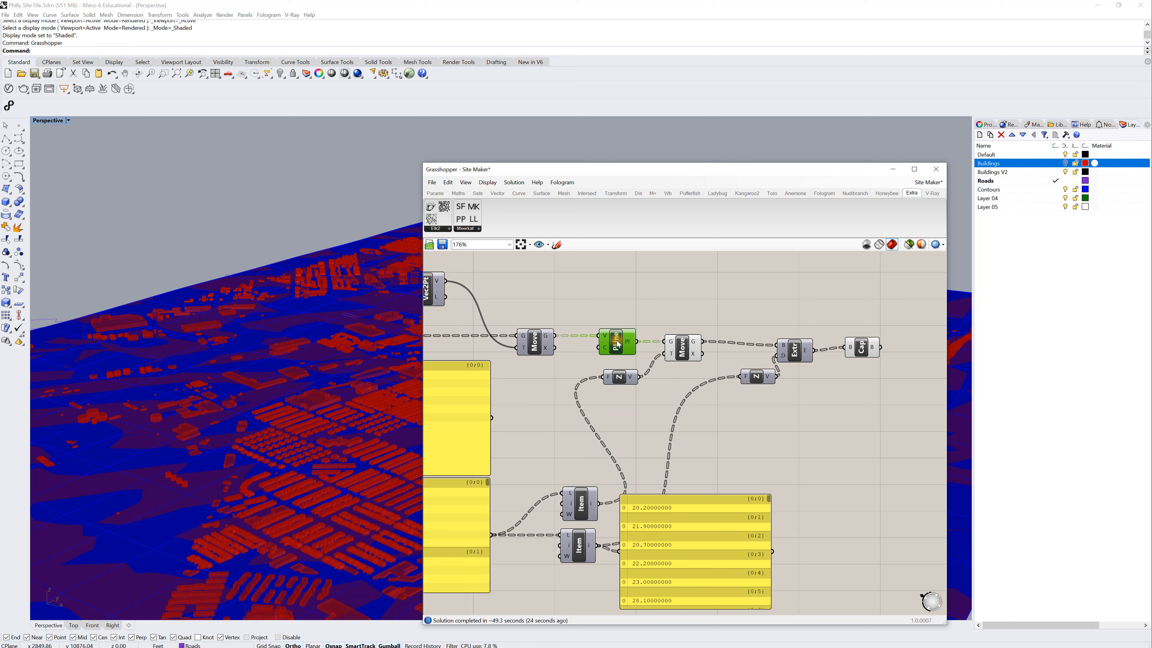
click(682, 349)
right_click(687, 350)
click(720, 362)
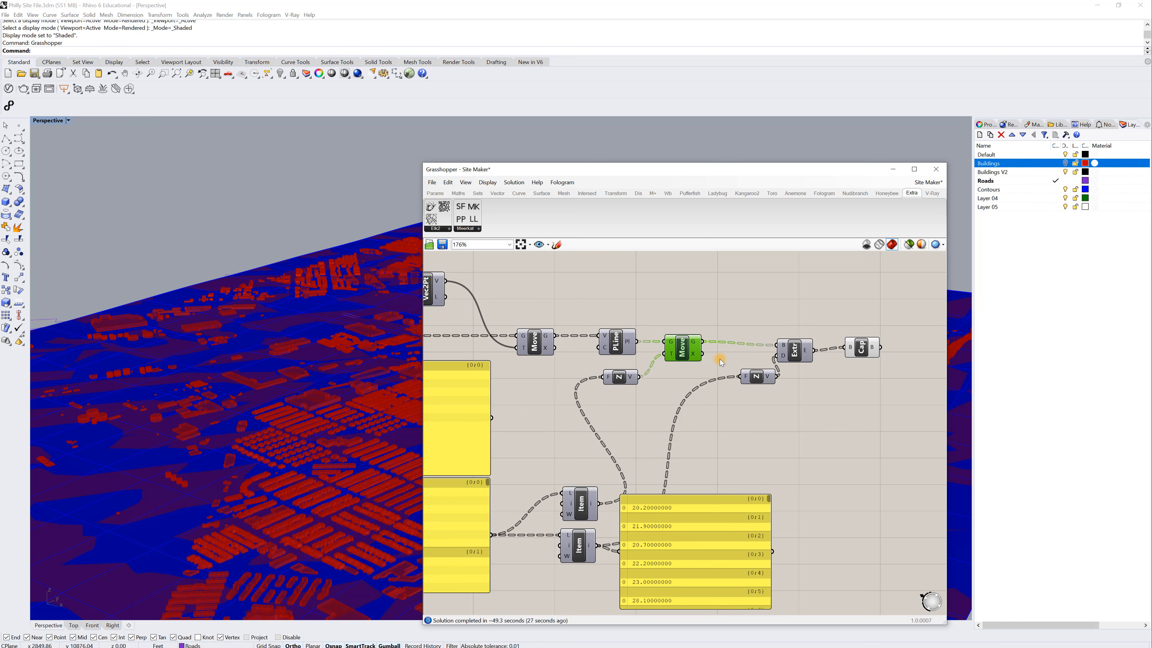
- Bake the Cap component's buildings as a group onto the Buildings V2 layer and close the Grasshopper window
click(757, 380)
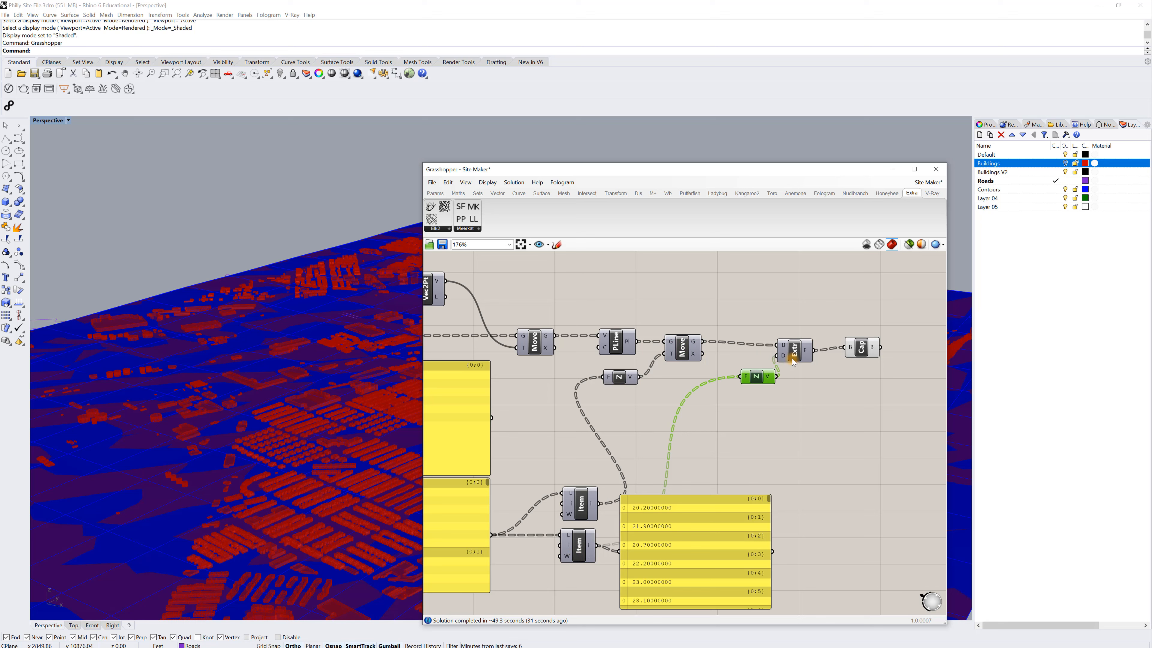
click(794, 349)
click(863, 349)
click(855, 405)
click(864, 352)
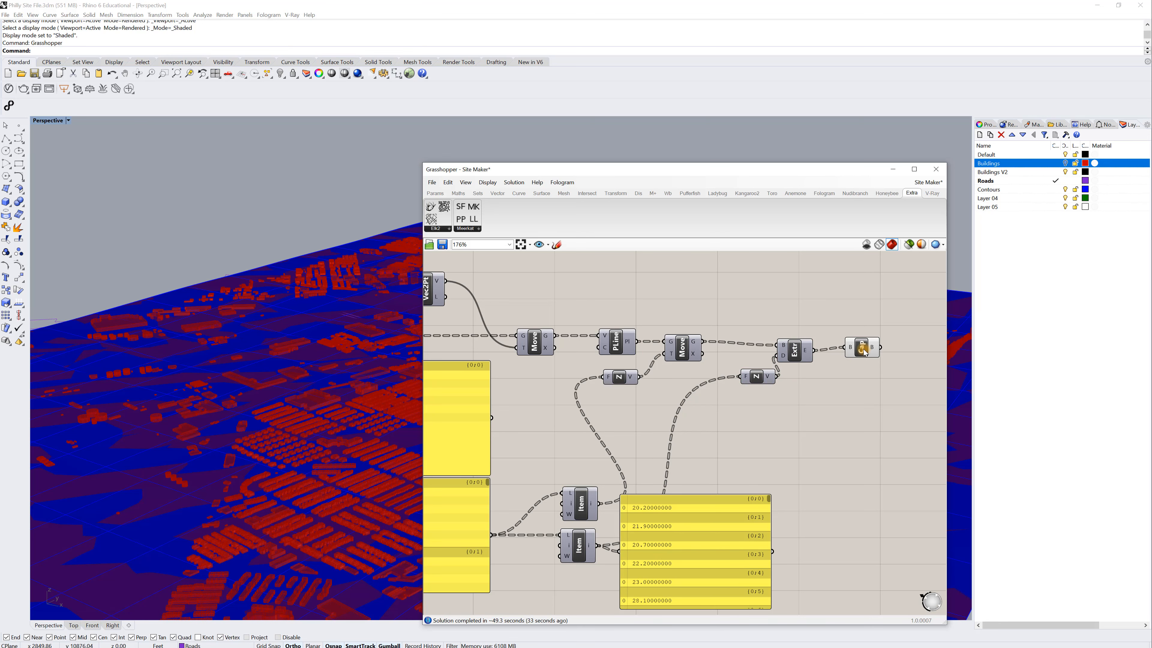
right_click(863, 349)
click(882, 381)
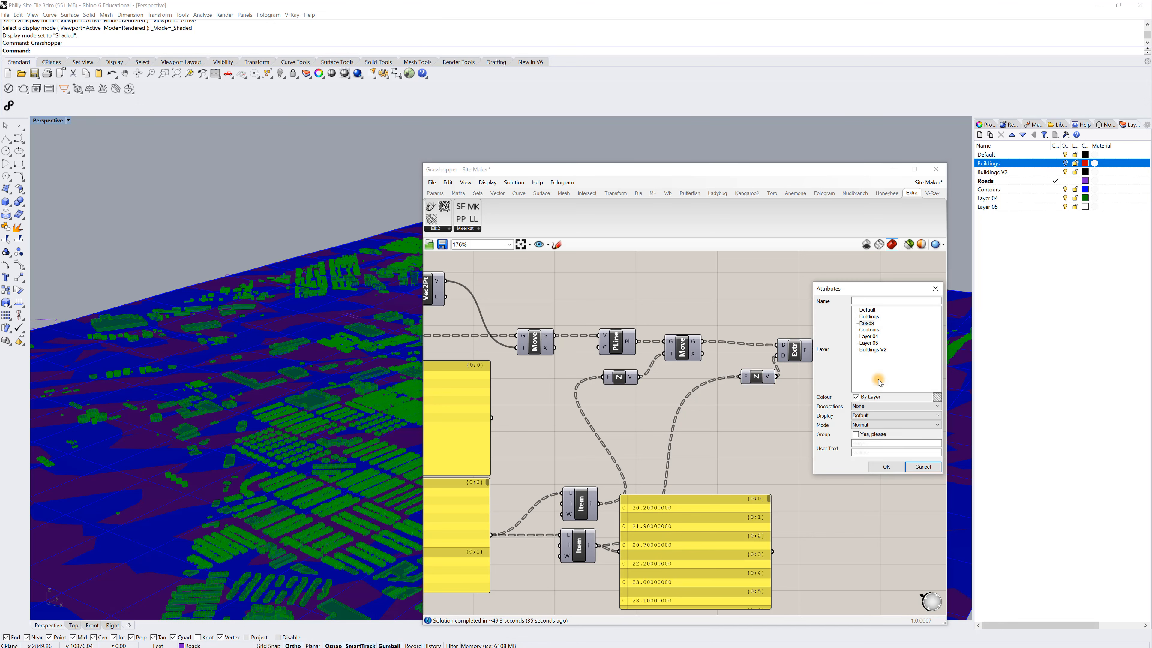
click(881, 352)
click(856, 435)
click(878, 465)
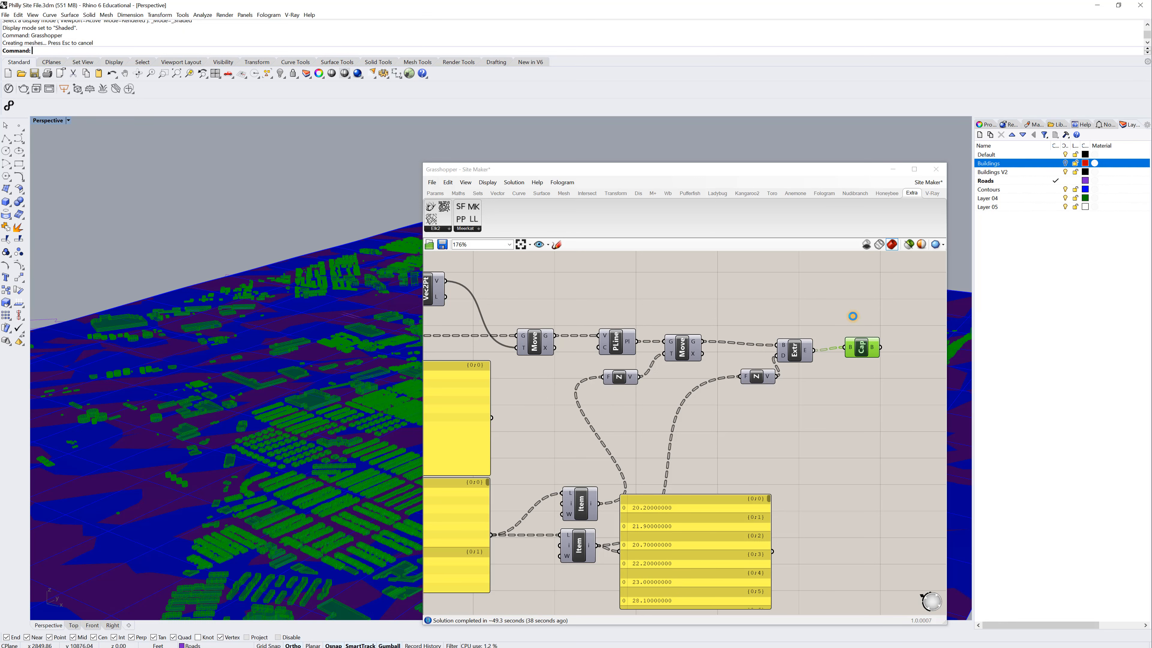
click(936, 171)
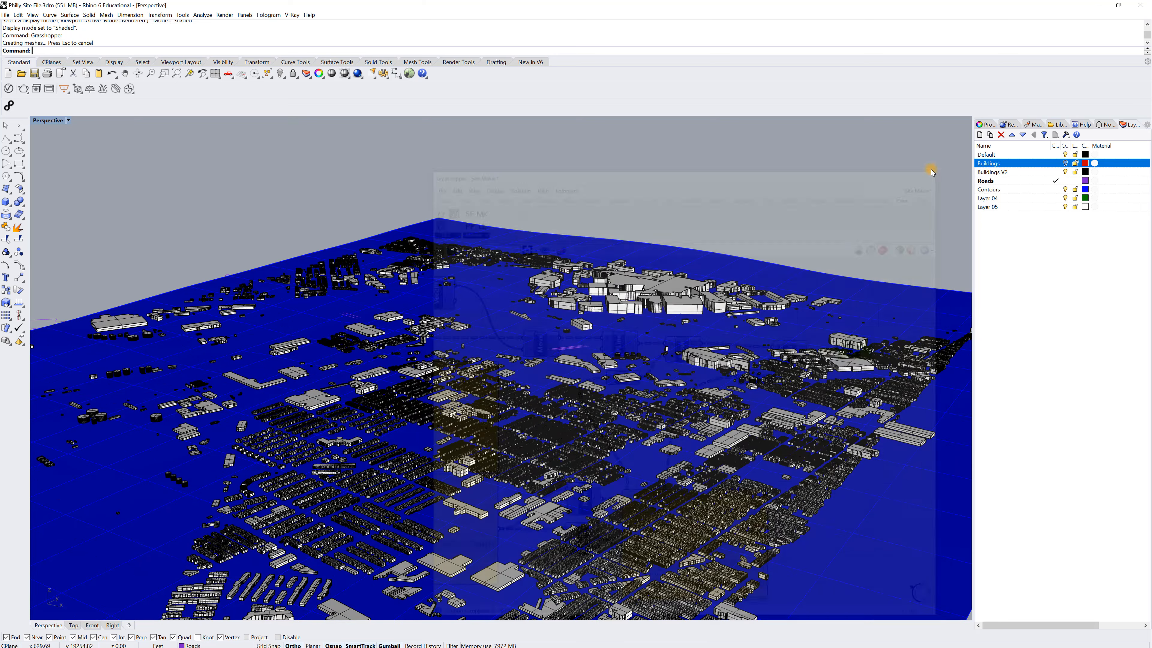
- Switch the Perspective viewport to Rendered display and examine how the raised building rows meet the terrain up close
middle_click(463, 429)
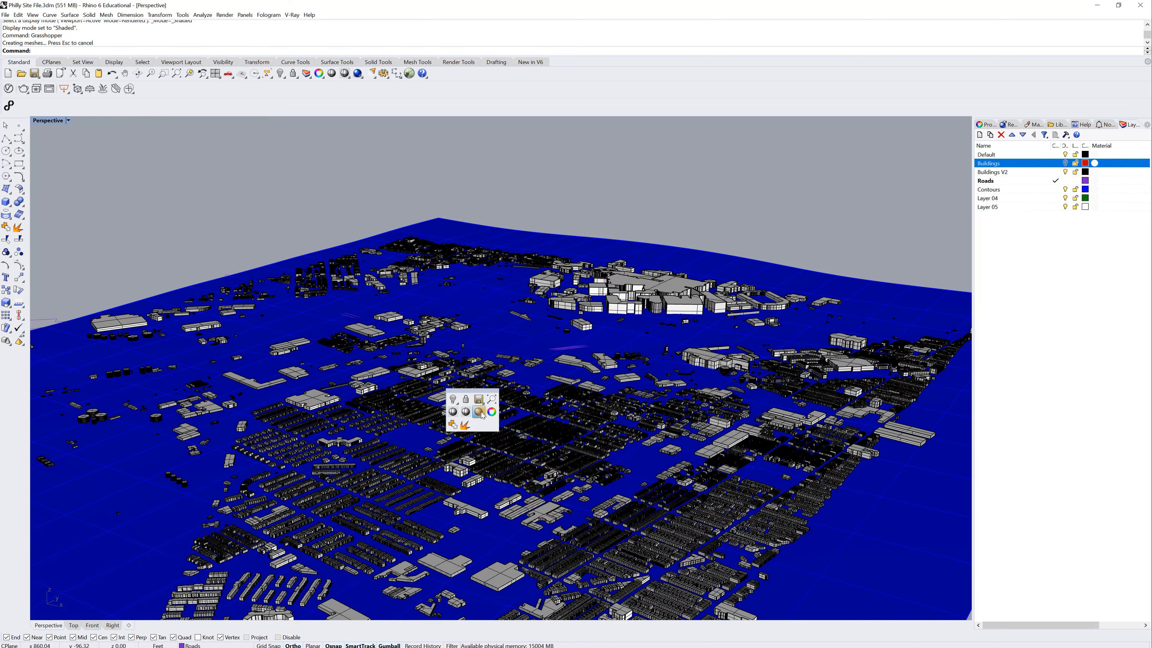
click(482, 411)
right_drag(468, 448, 393, 493)
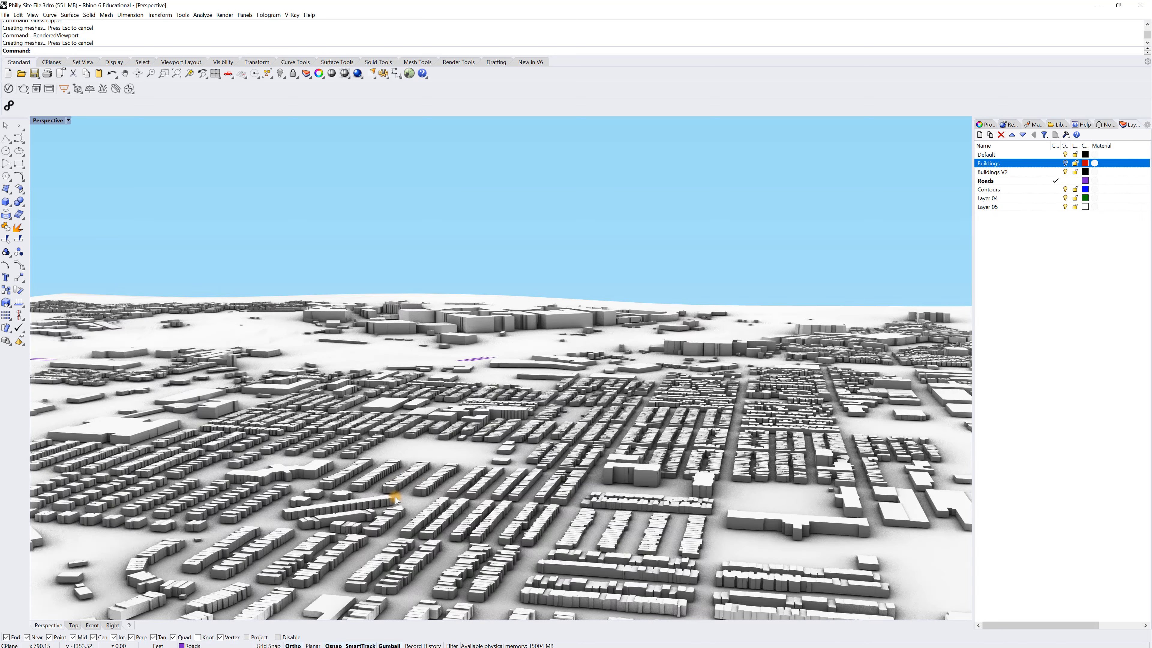
scroll(416, 488, up, 14)
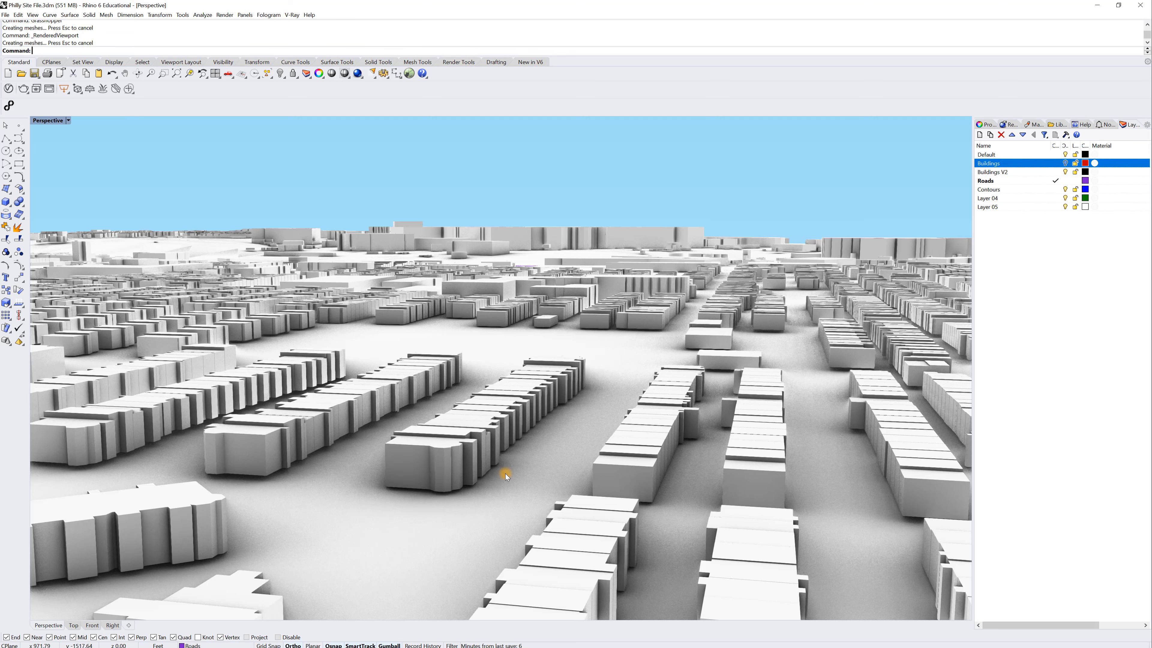
right_drag(597, 361, 391, 468)
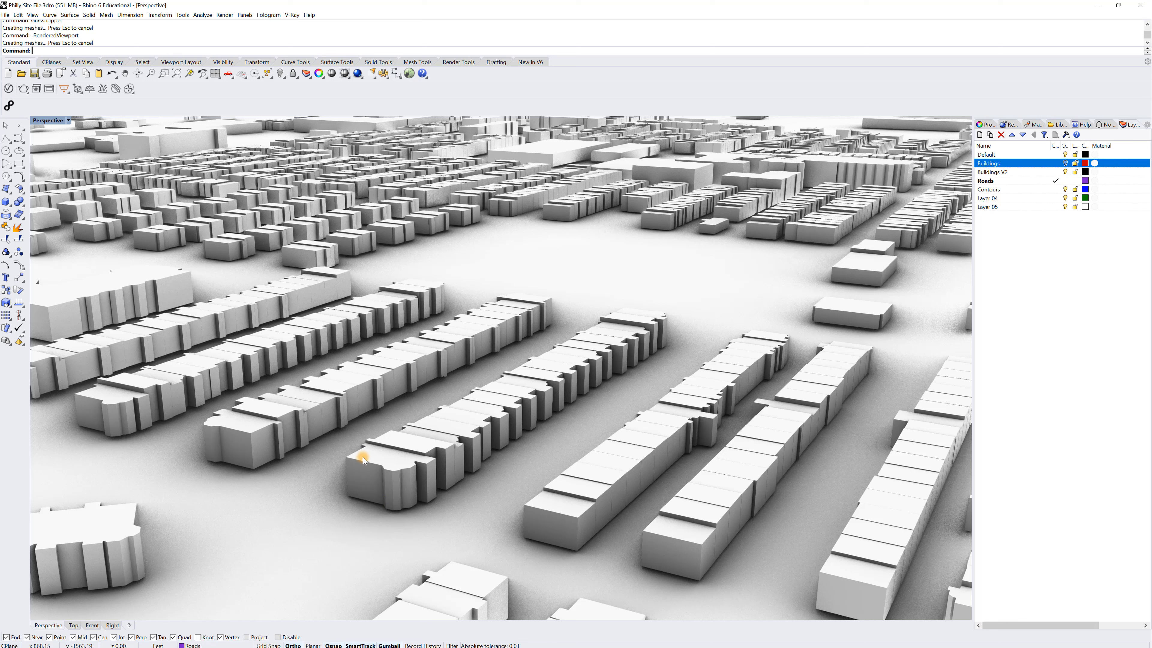
- Switch the Perspective viewport to Shaded display and select the grouped road curves lying beneath the terrain
scroll(555, 422, down, 10)
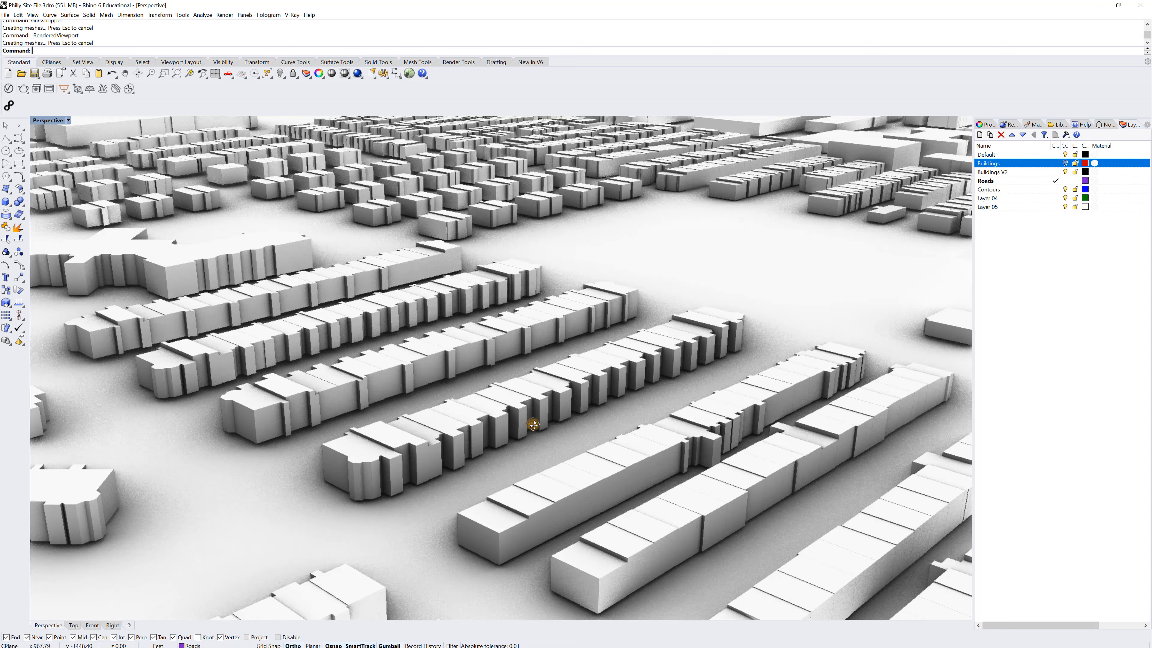
scroll(552, 409, down, 3)
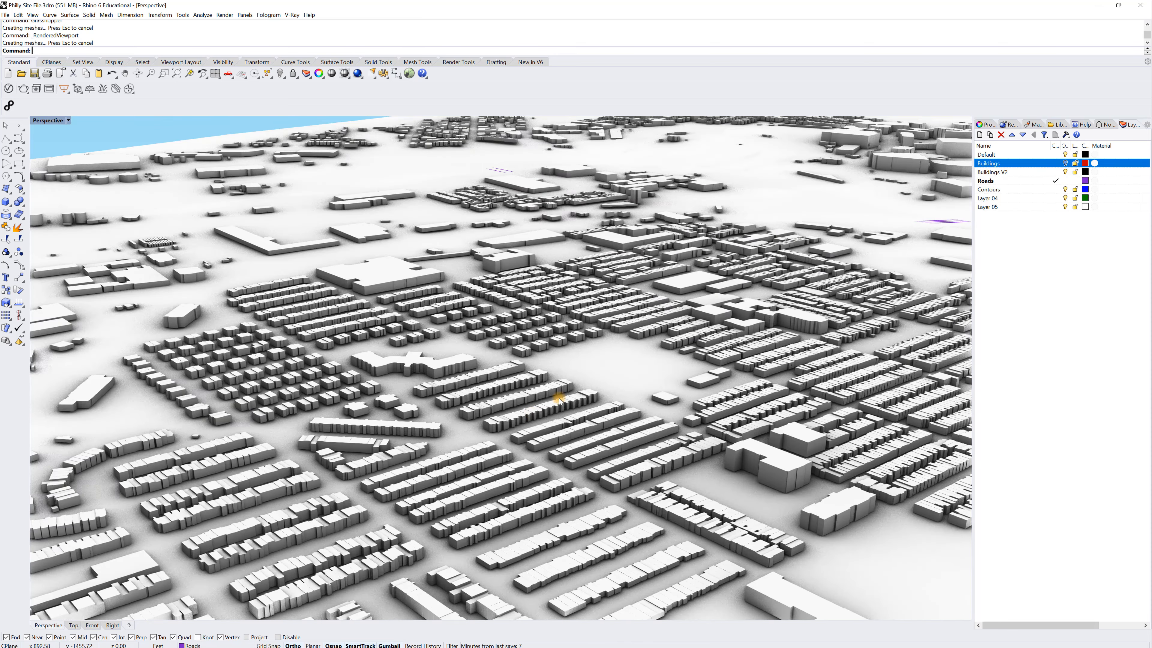
right_drag(632, 300, 796, 257)
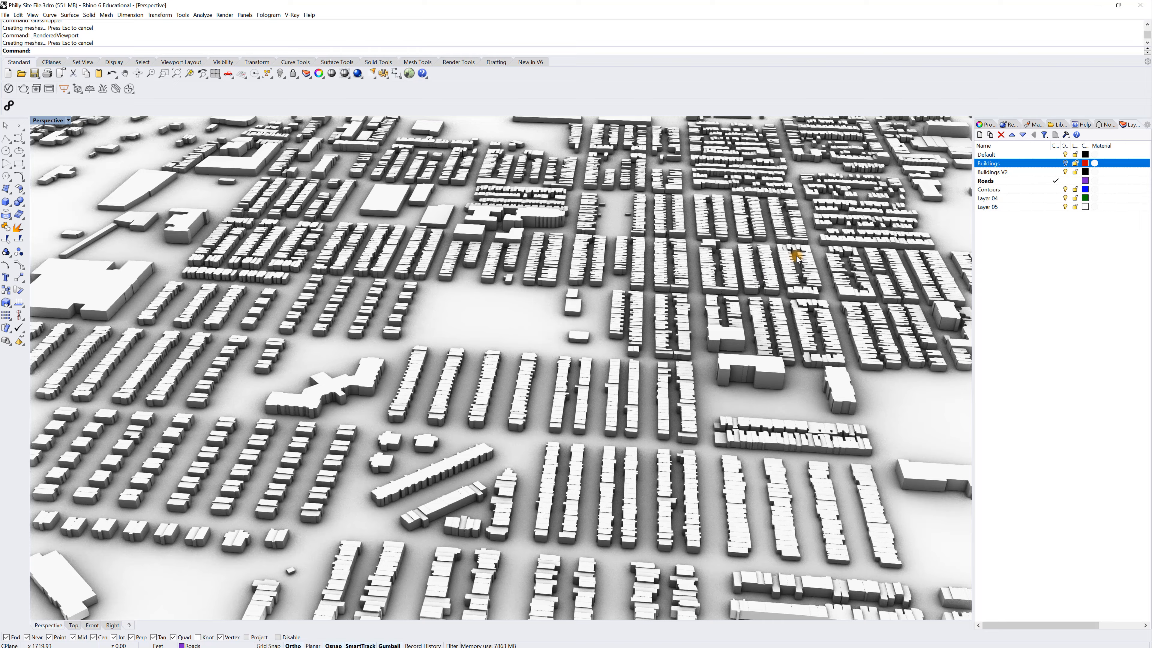
middle_click(720, 268)
click(712, 273)
mouse_move(667, 316)
right_down()
mouse_move(656, 331)
mouse_move(666, 257)
mouse_move(668, 272)
right_up()
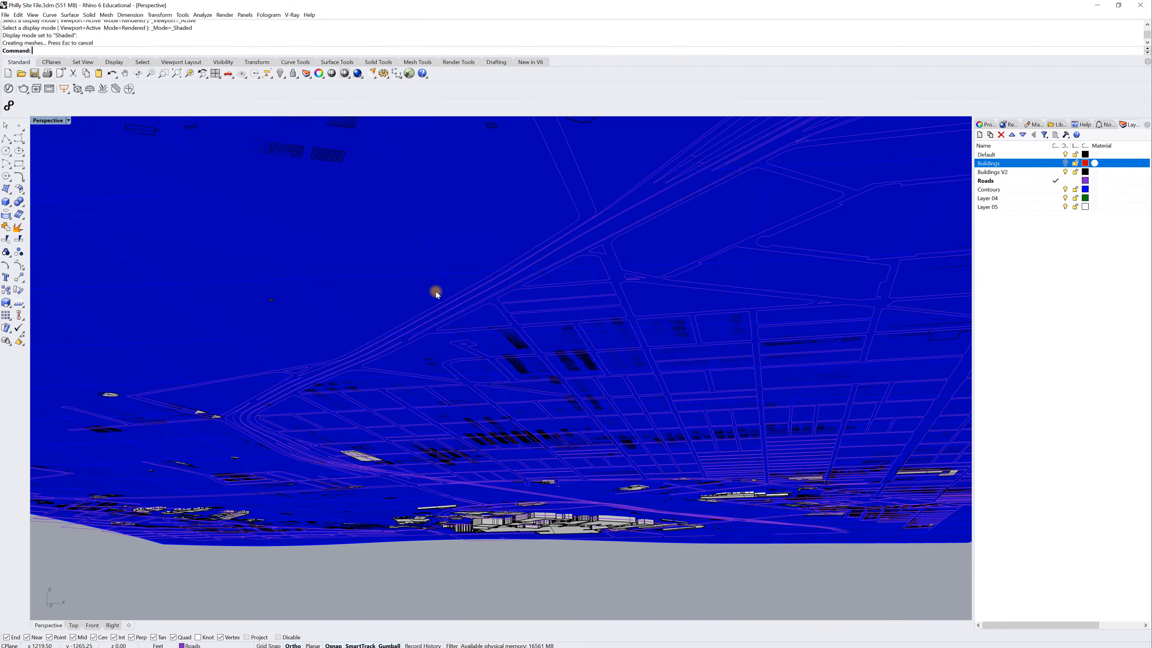
click(465, 293)
mouse_move(604, 296)
right_down()
mouse_move(599, 343)
mouse_move(578, 360)
mouse_move(581, 298)
mouse_move(551, 337)
right_up()
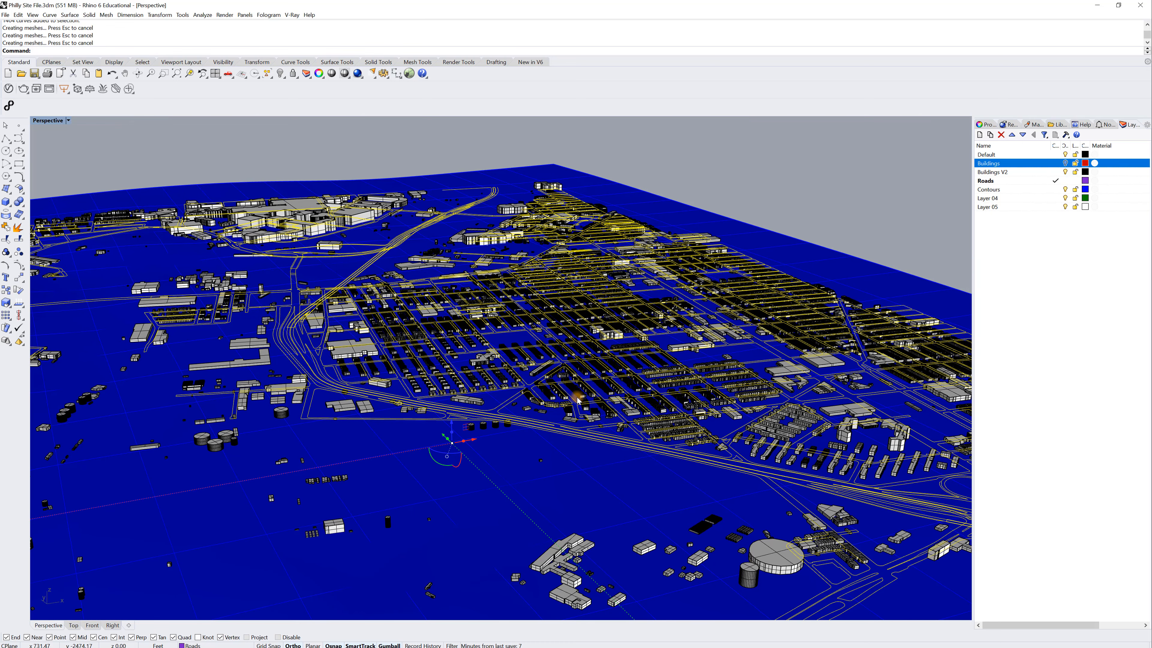
- Return to the four-viewport layout and add a sublayer named Projected under the Roads layer
double_click(38, 120)
scroll(290, 495, down, 3)
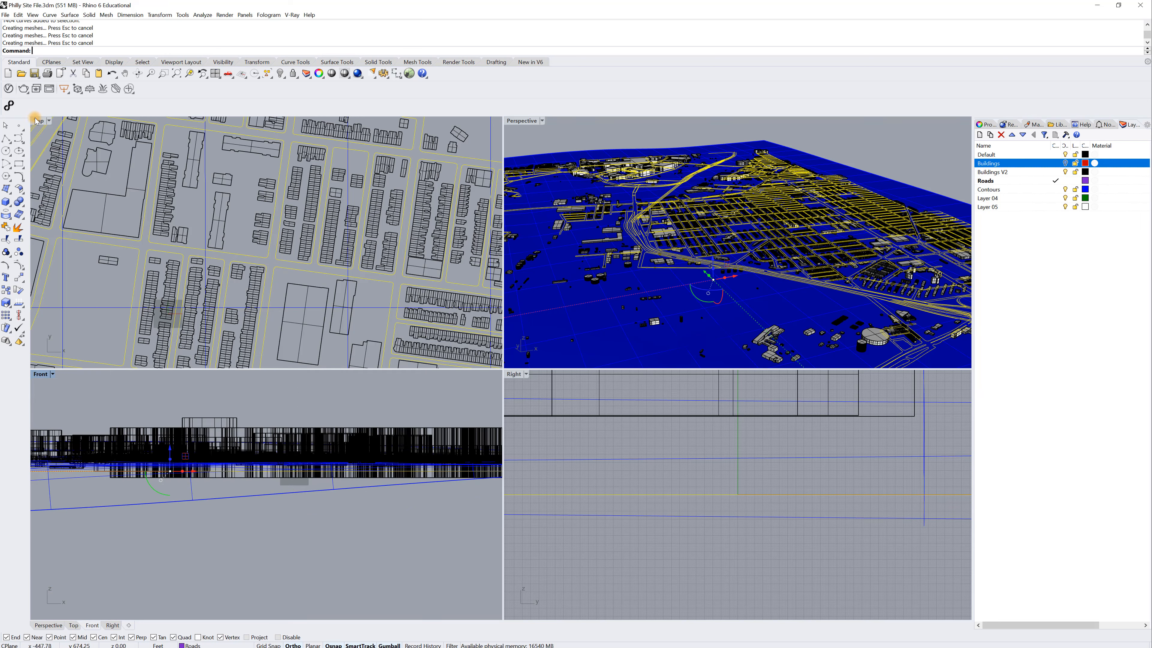
click(995, 180)
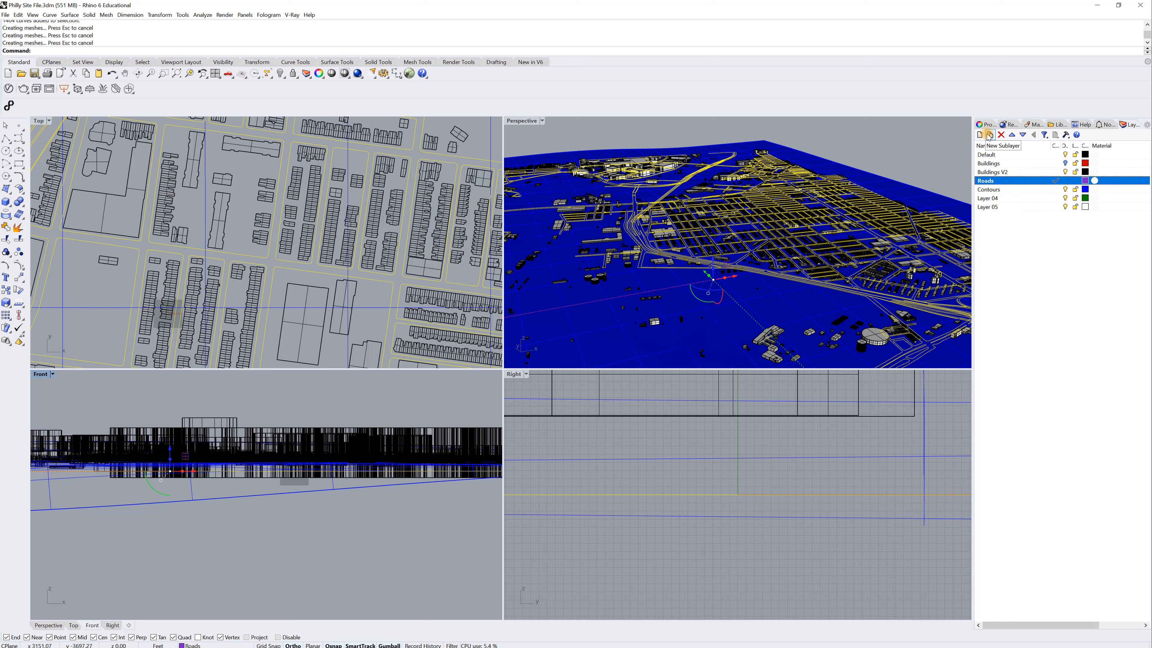
click(990, 135)
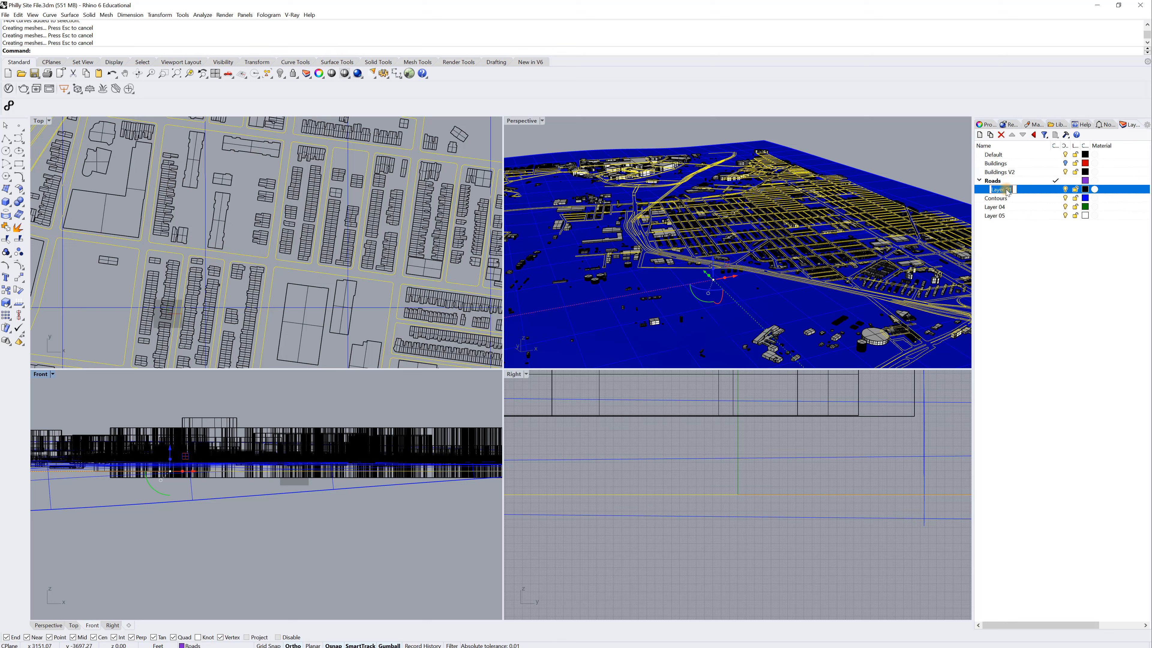
text(Pro)
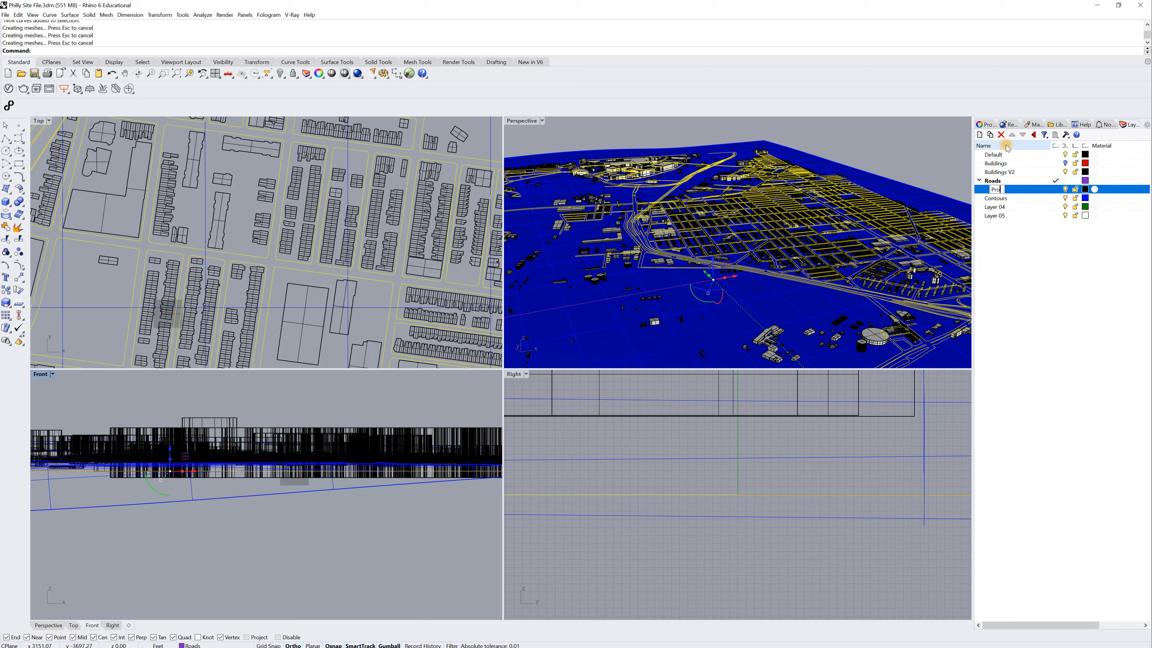
text(jected)
key(Return)
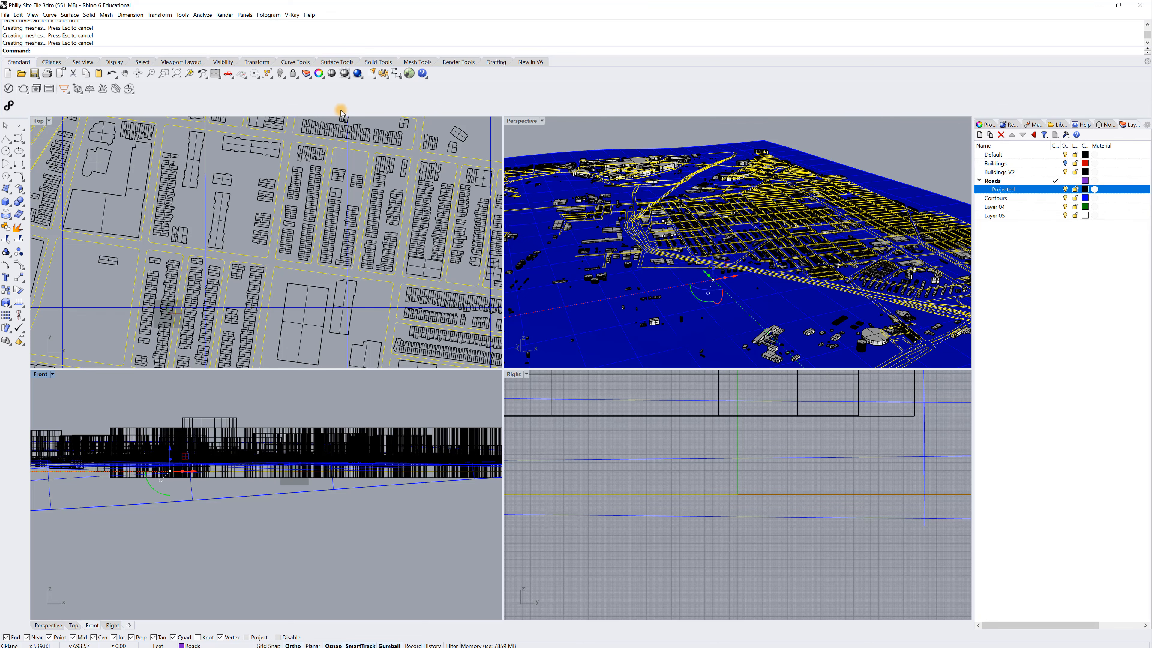
- Maximize the Top viewport and project the selected road curves onto the terrain surface
click(39, 121)
double_click(40, 122)
scroll(540, 347, down, 8)
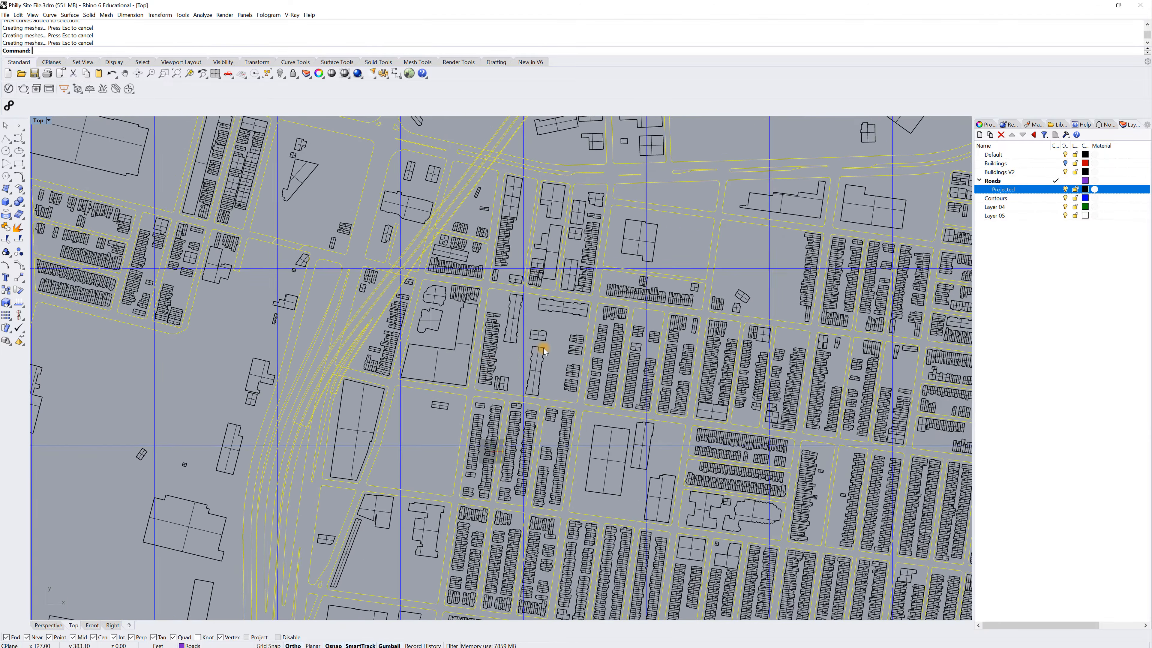
right_drag(543, 346, 474, 376)
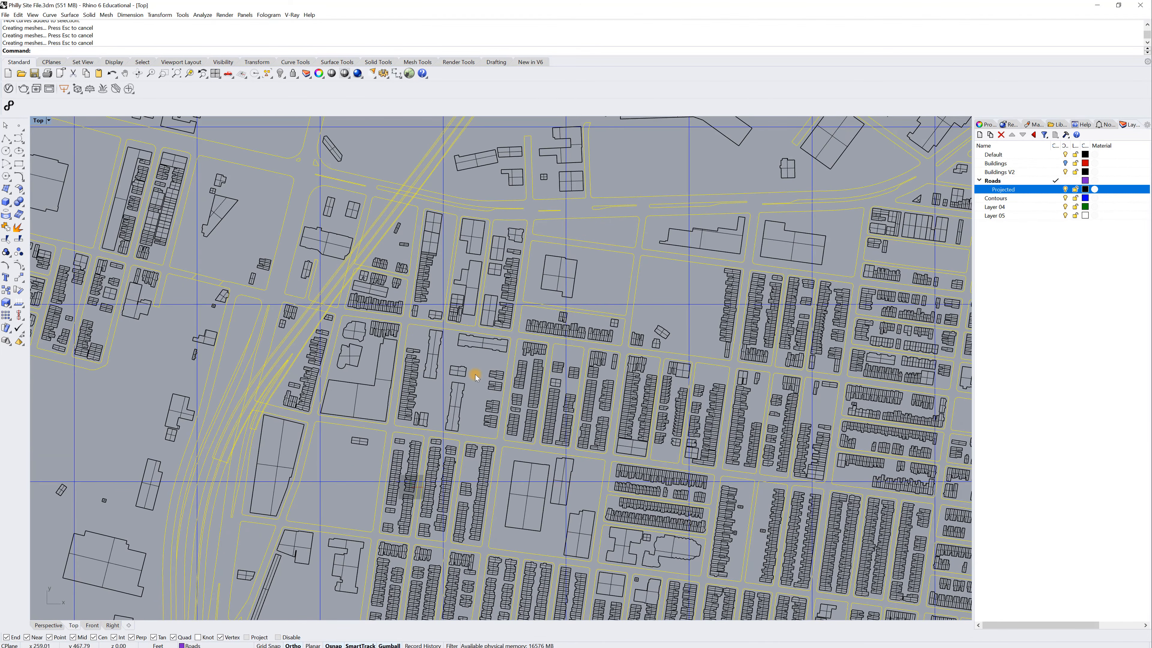
text(Project)
key(Return)
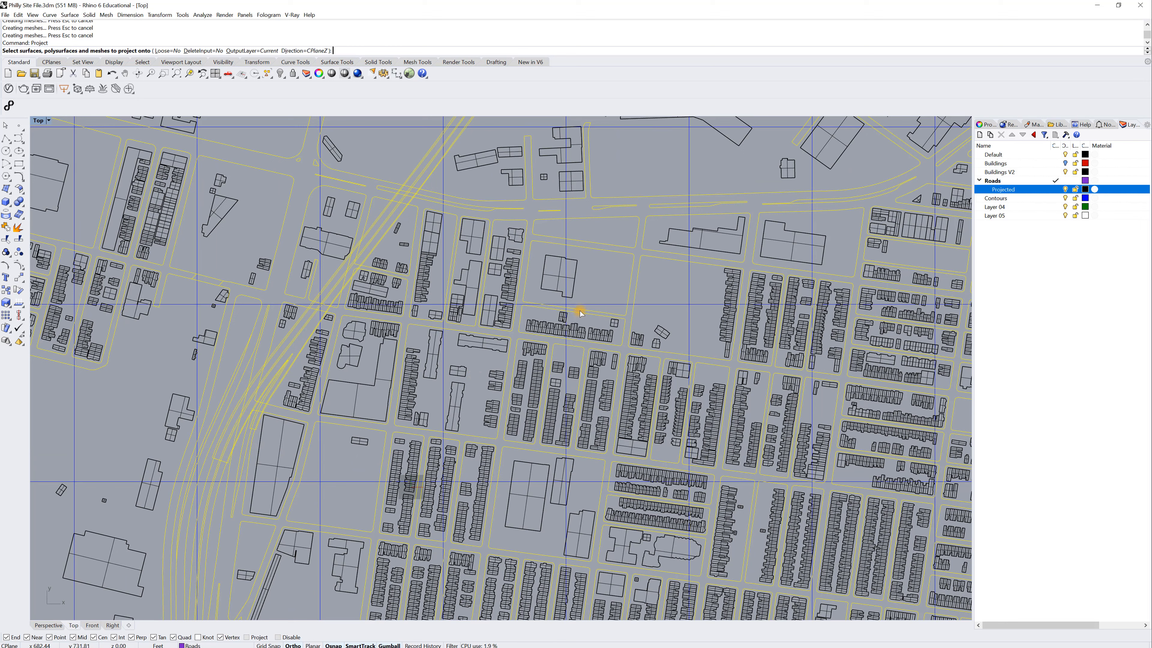
click(611, 307)
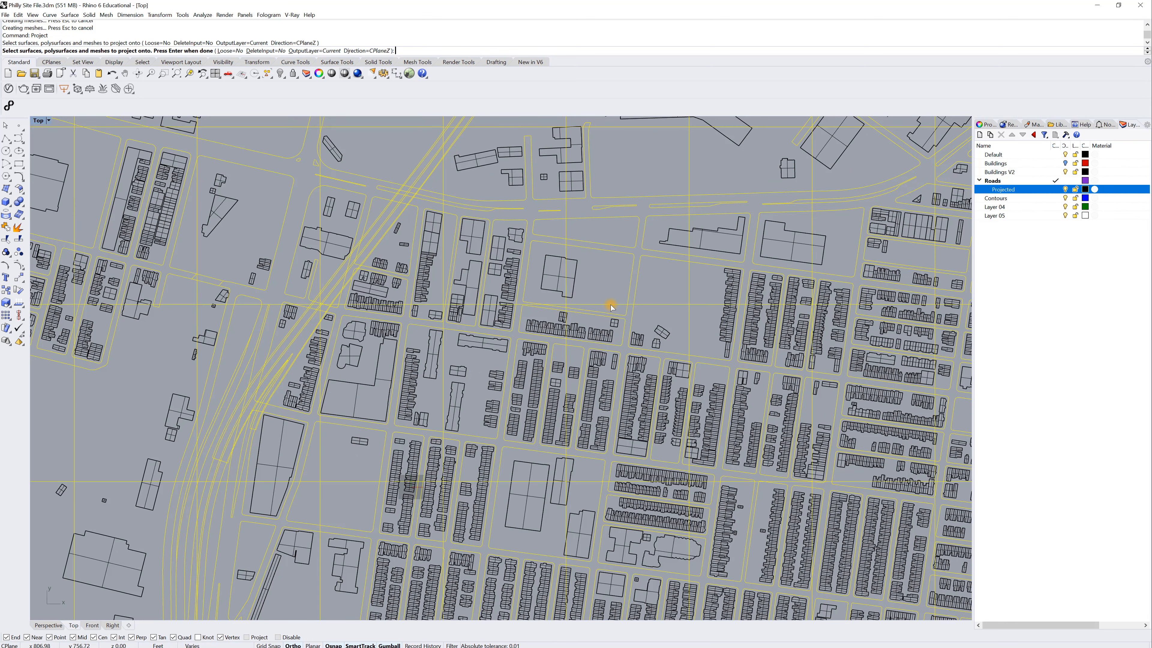
key(Return)
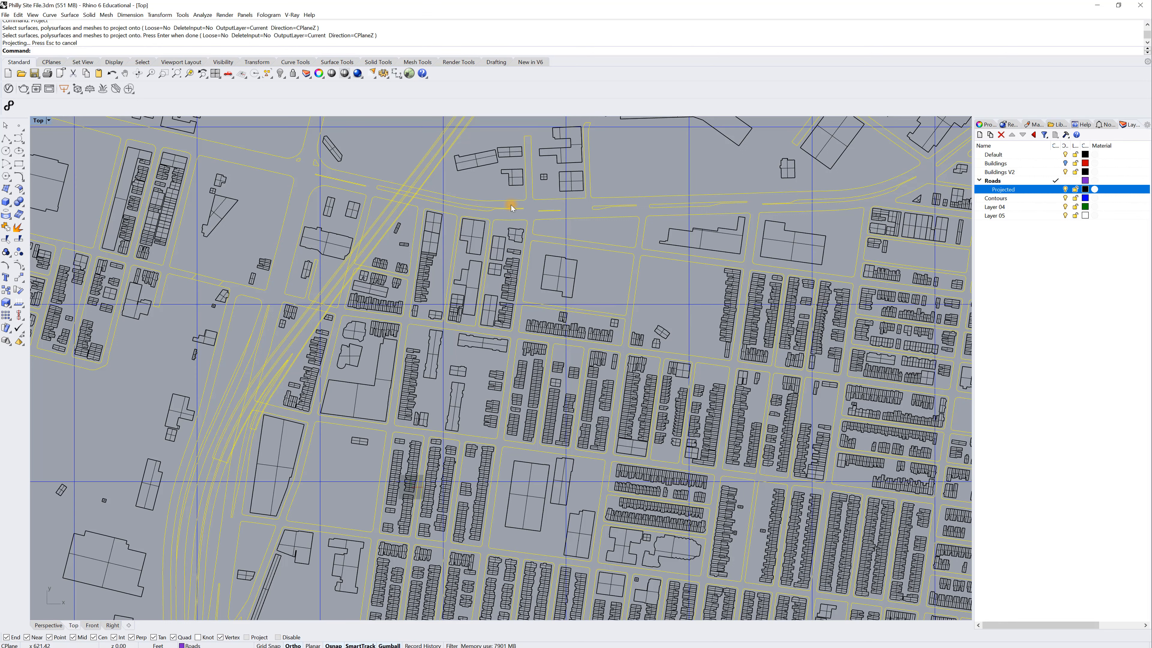
- In the maximized Perspective viewport, group the newly projected road curves with SelLast and Group, and change their layer to Projected
double_click(39, 120)
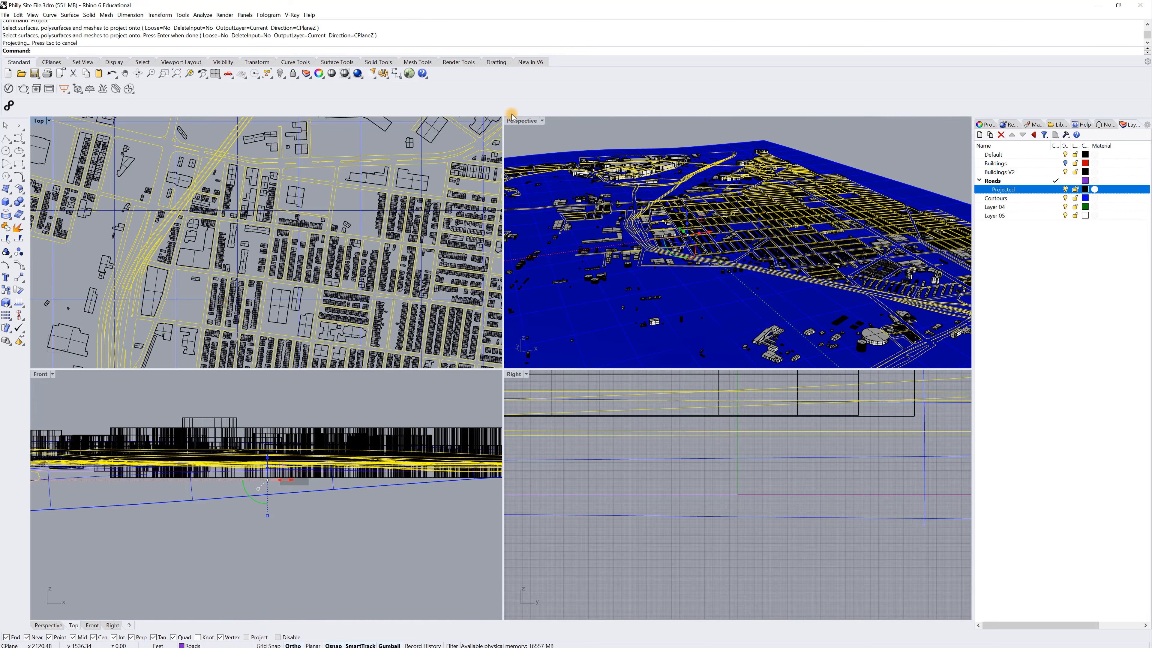
double_click(515, 121)
right_drag(491, 231, 481, 244)
click(695, 172)
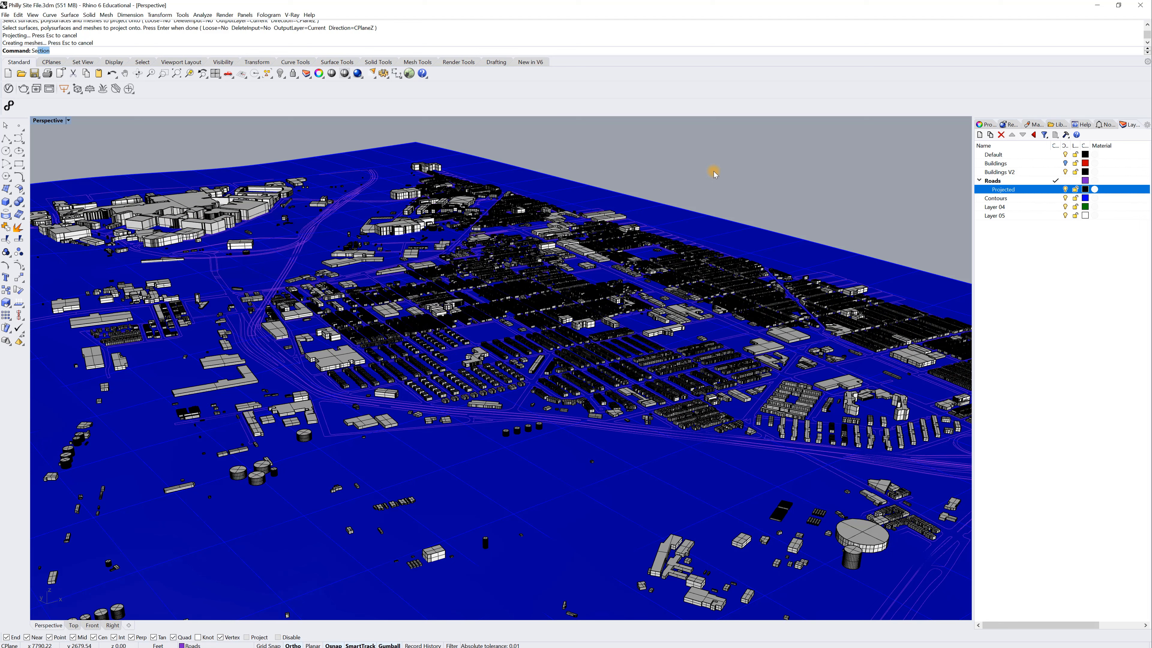
text(elLast)
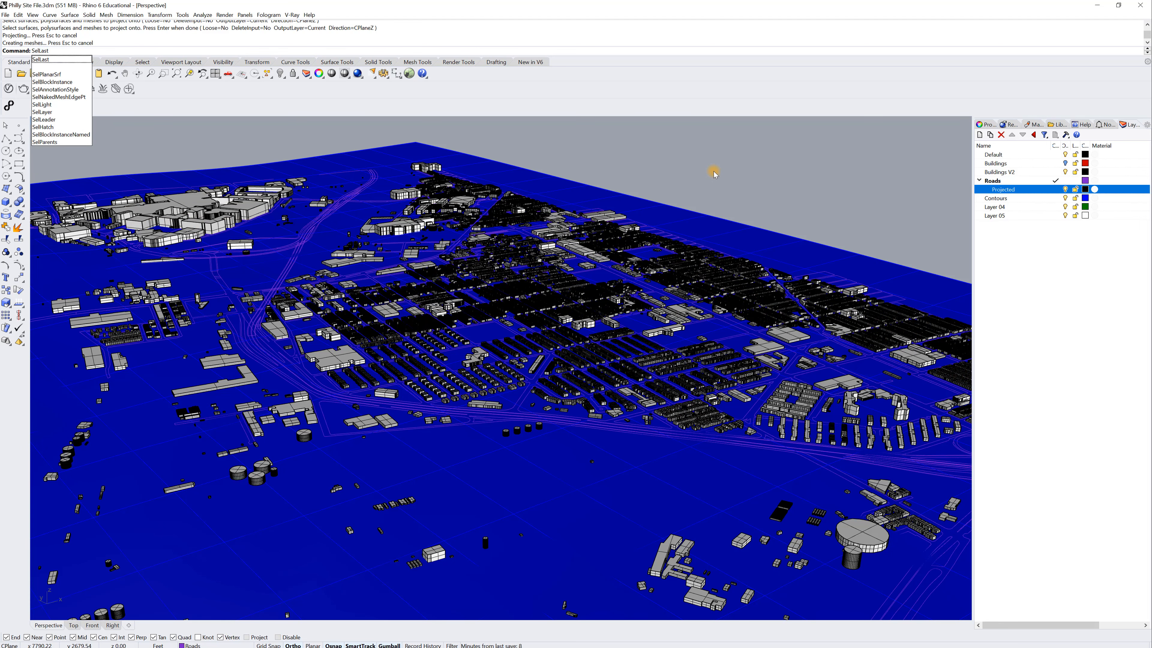
key(Return)
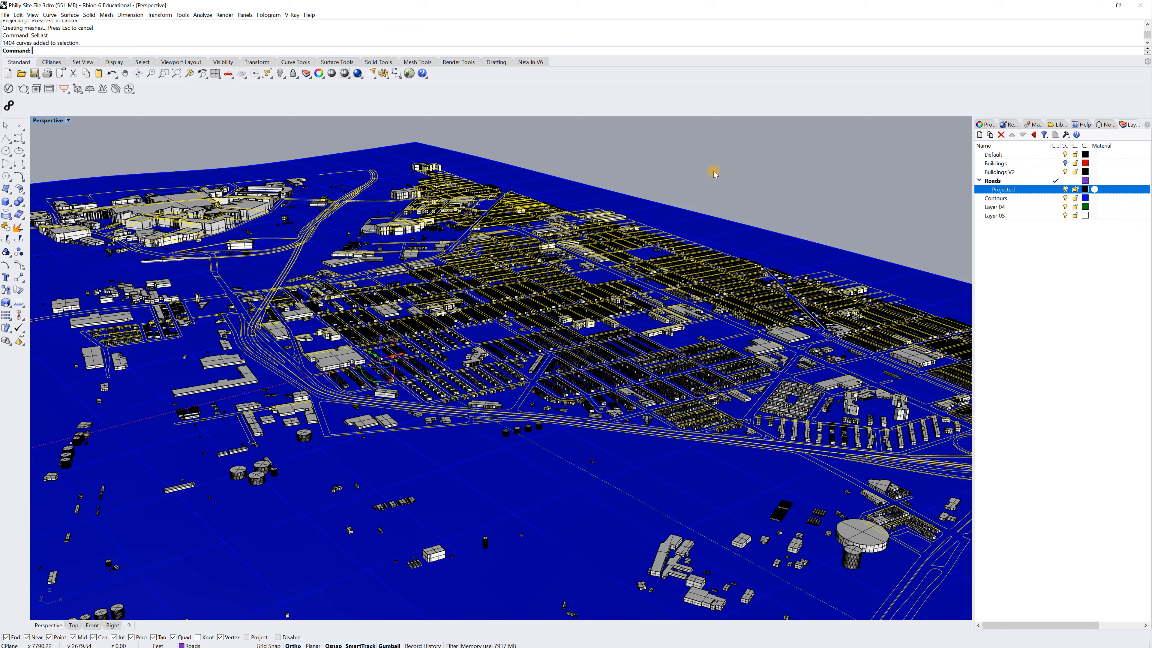
text(Group)
key(Return)
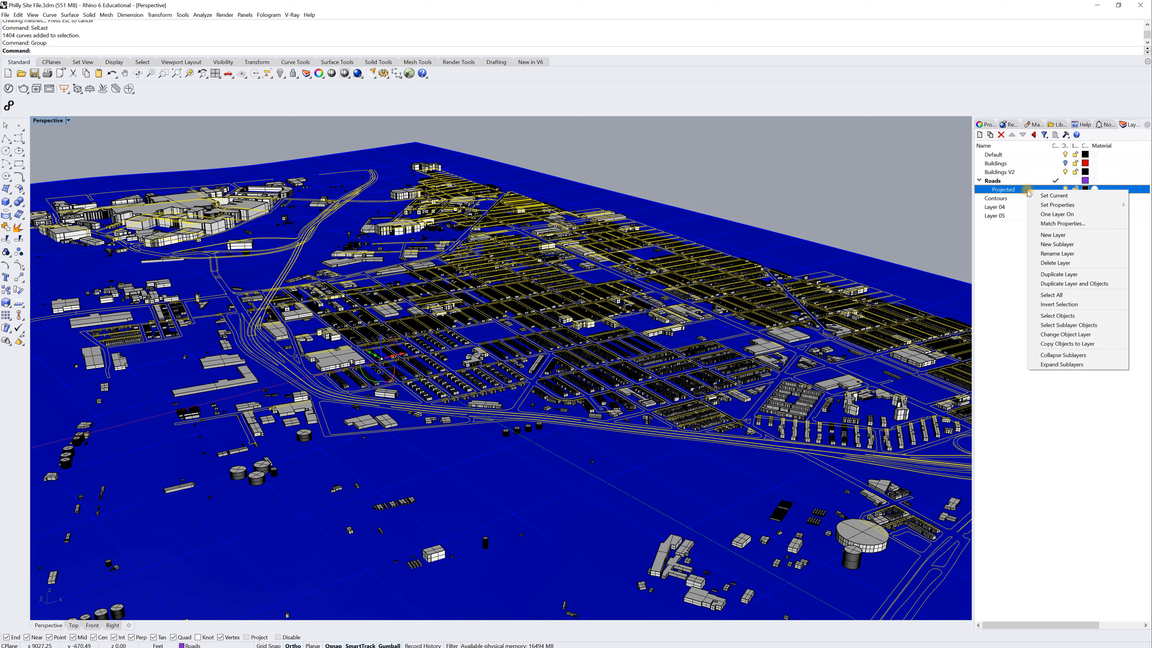
click(1069, 336)
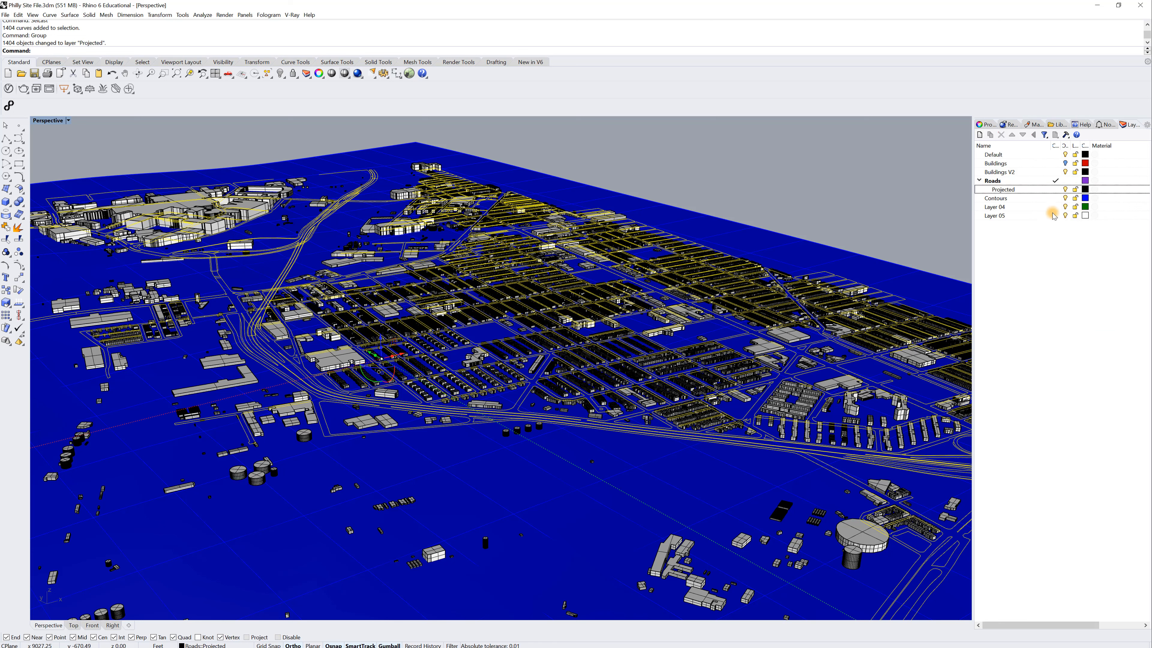
- Move Projected out of Roads to the top level, make it the current layer and turn off the Roads layer
click(1034, 135)
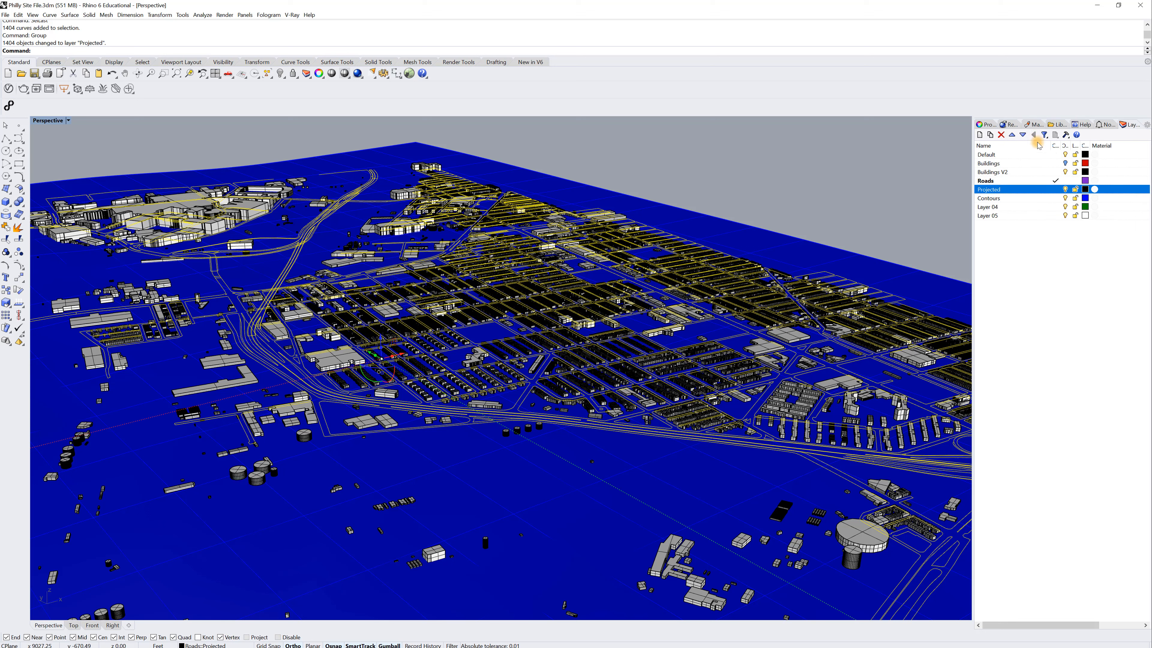
click(1056, 190)
click(1064, 181)
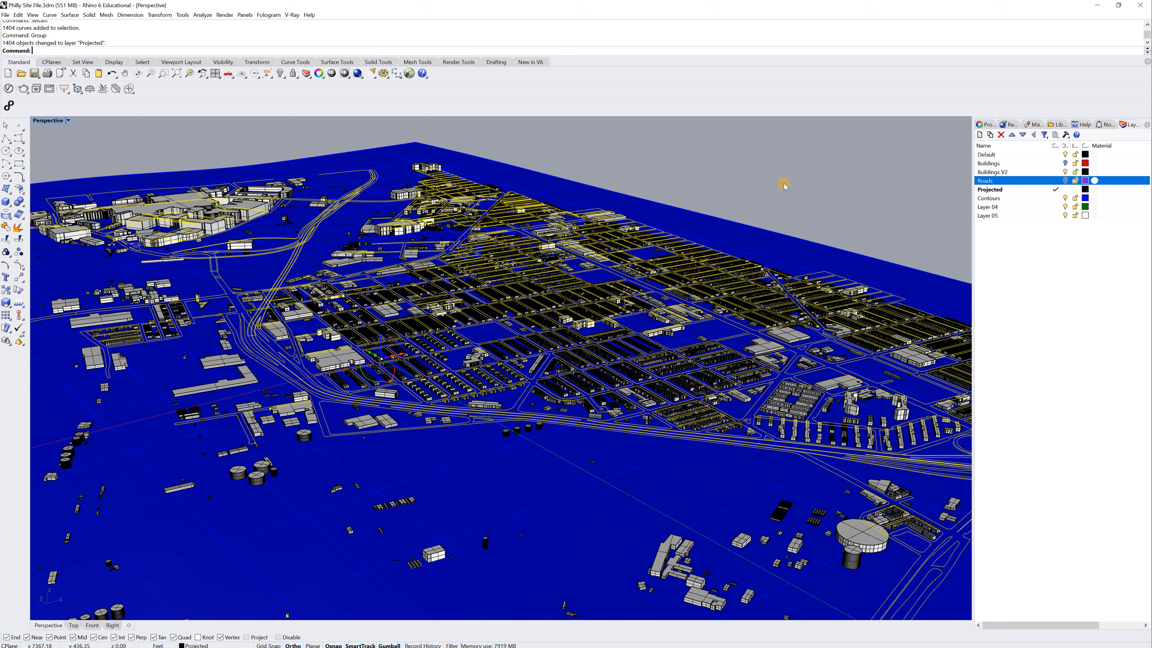
click(792, 191)
- Switch the Perspective viewport to Rendered display and examine how the projected roads follow the terrain between the buildings
middle_click(758, 186)
click(762, 188)
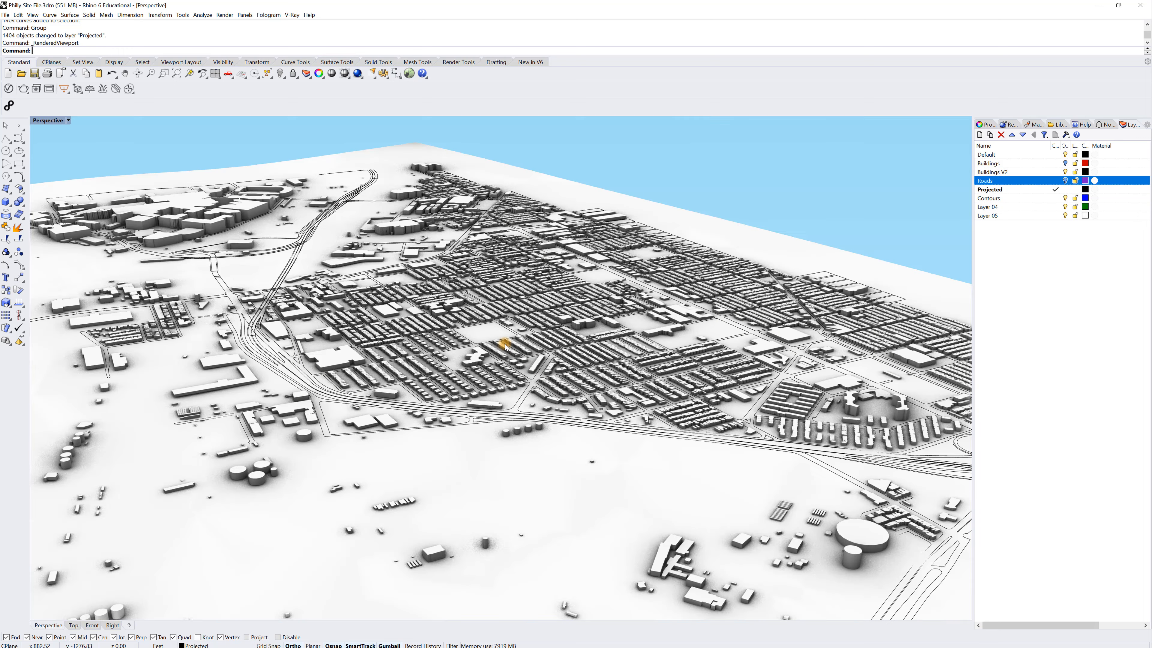
scroll(505, 347, up, 6)
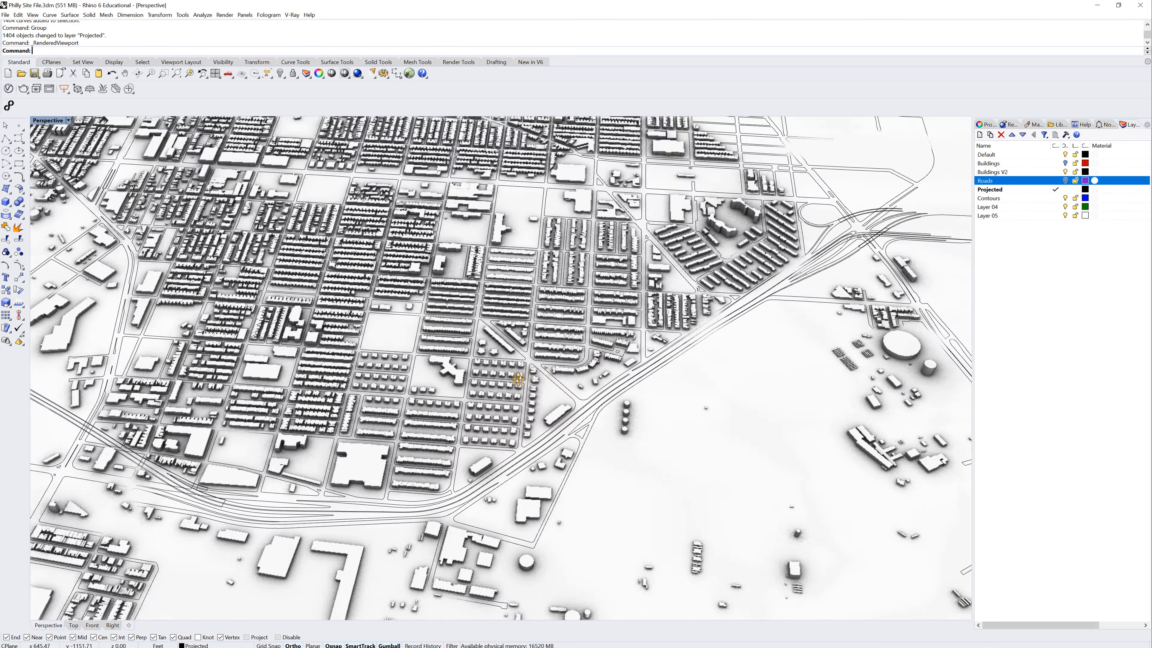
mouse_move(519, 379)
right_down()
mouse_move(413, 404)
mouse_move(556, 401)
mouse_move(494, 402)
mouse_move(498, 386)
right_up()
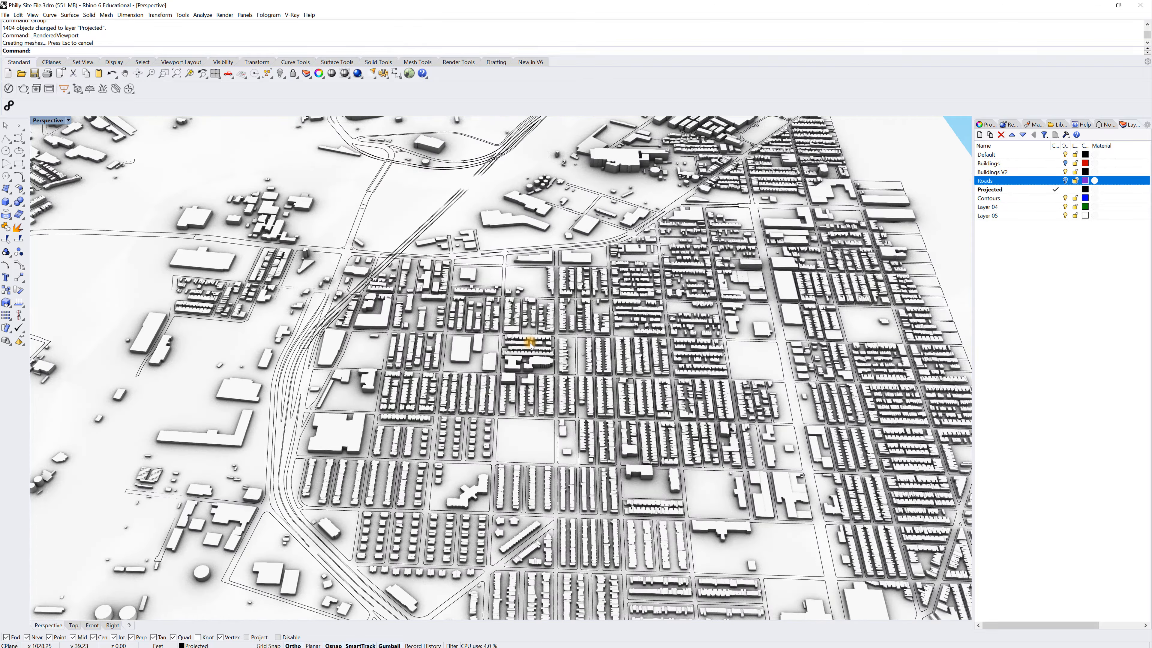
right_drag(530, 345, 378, 257)
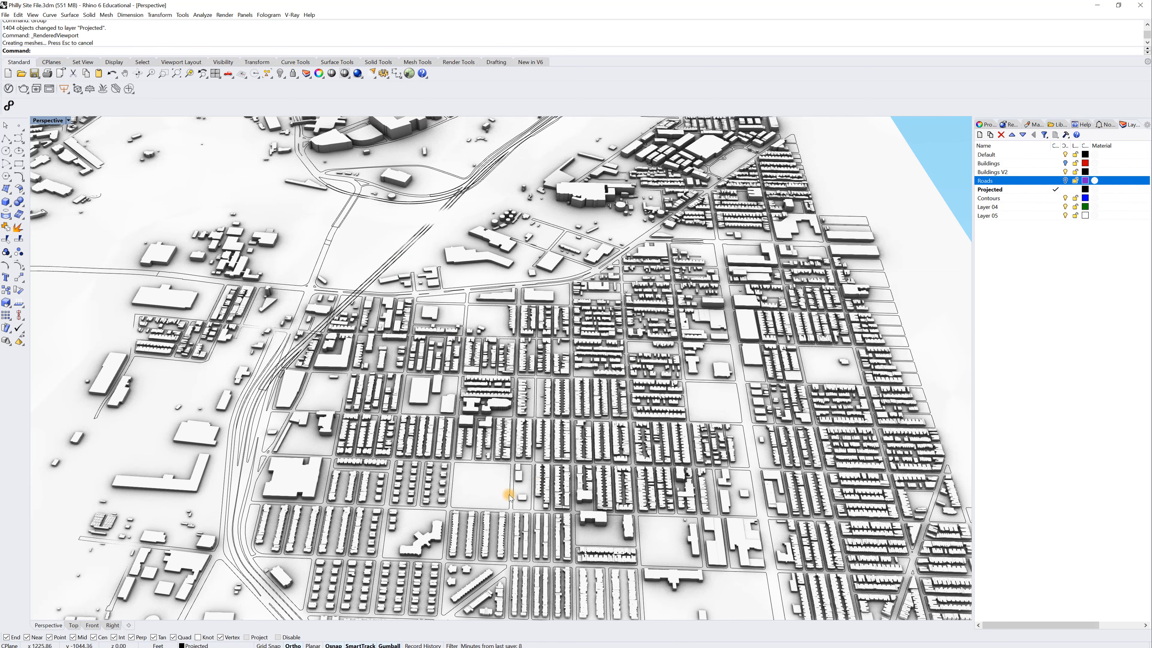
scroll(536, 484, down, 2)
right_drag(537, 482, 529, 482)
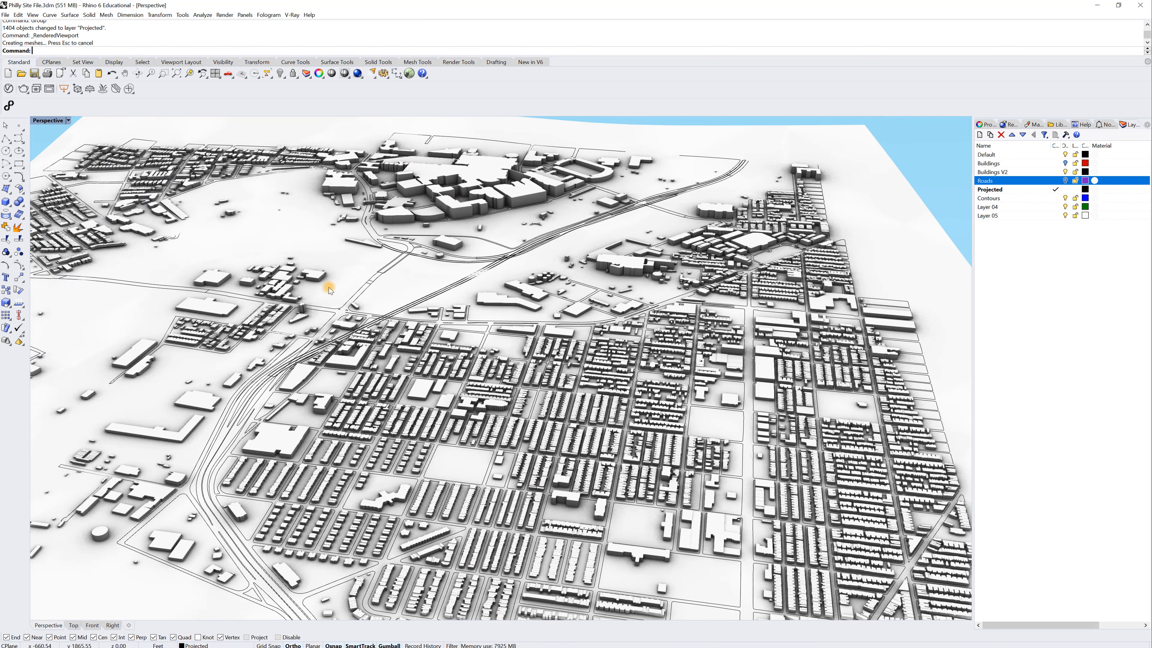
- Reopen Grasshopper and turn off the preview of all components in the buildings, roads and terrain definitions
key(Return)
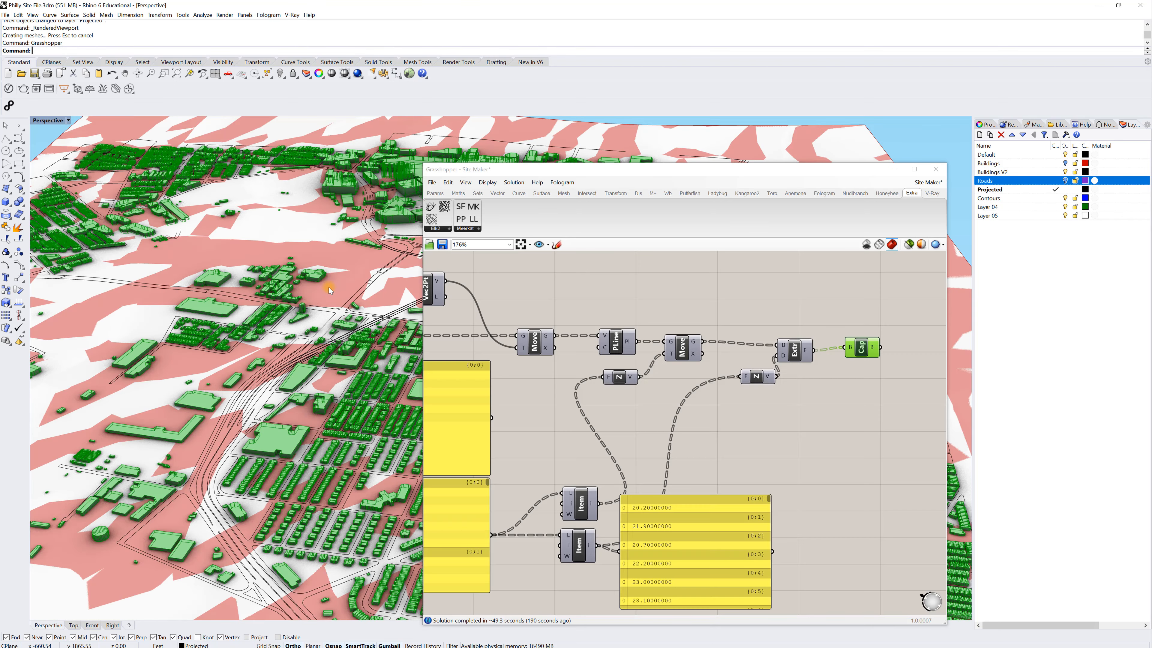
scroll(712, 300, down, 5)
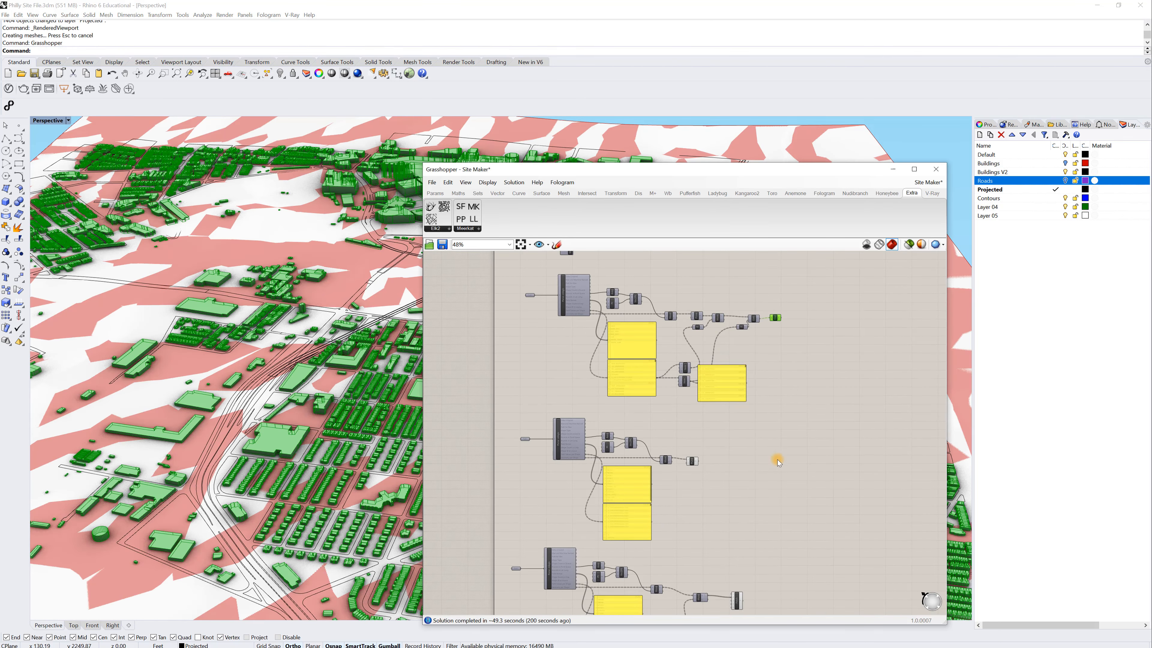
scroll(802, 514, down, 3)
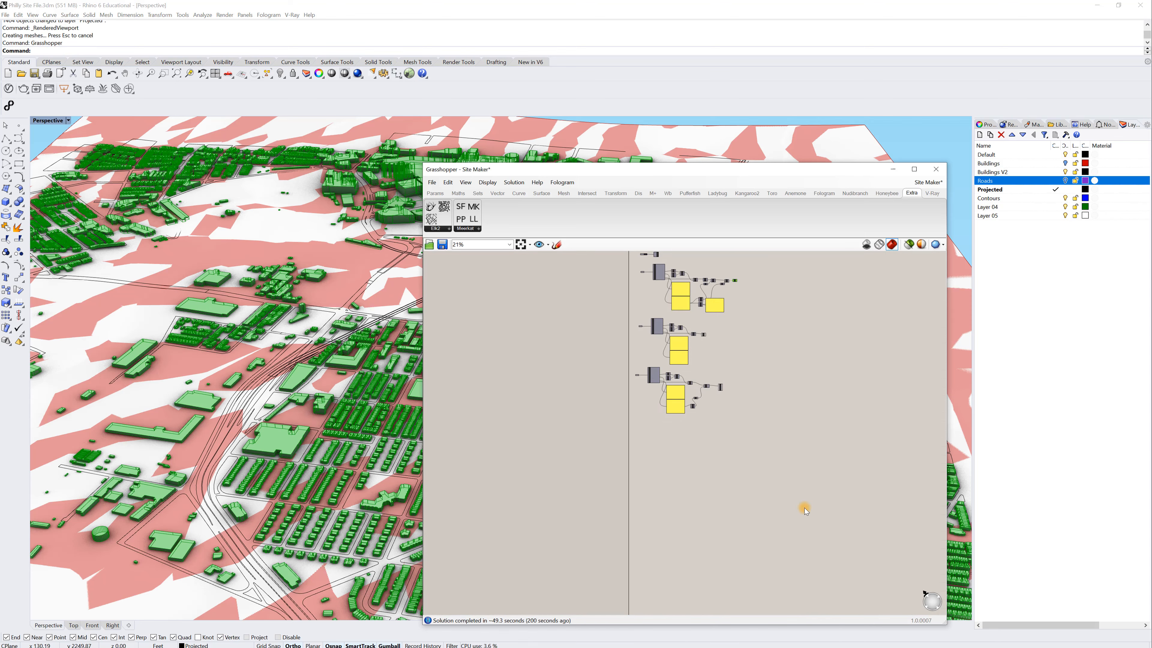
drag(835, 459, 629, 259)
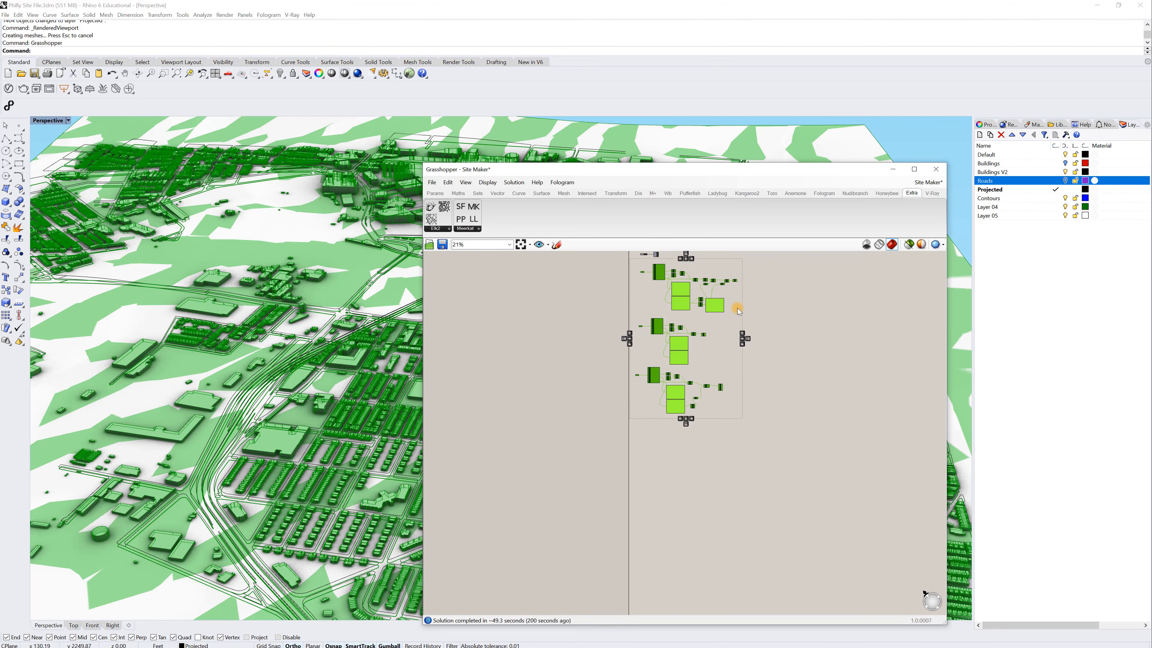
right_click(715, 348)
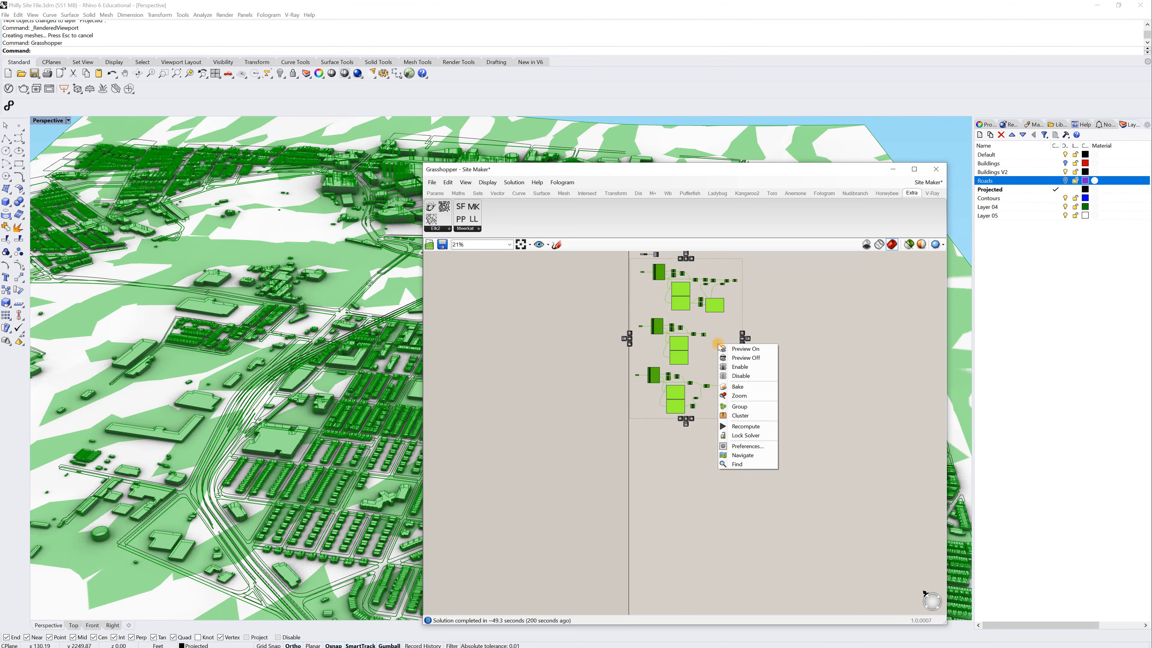
click(748, 361)
click(784, 369)
scroll(775, 395, up, 5)
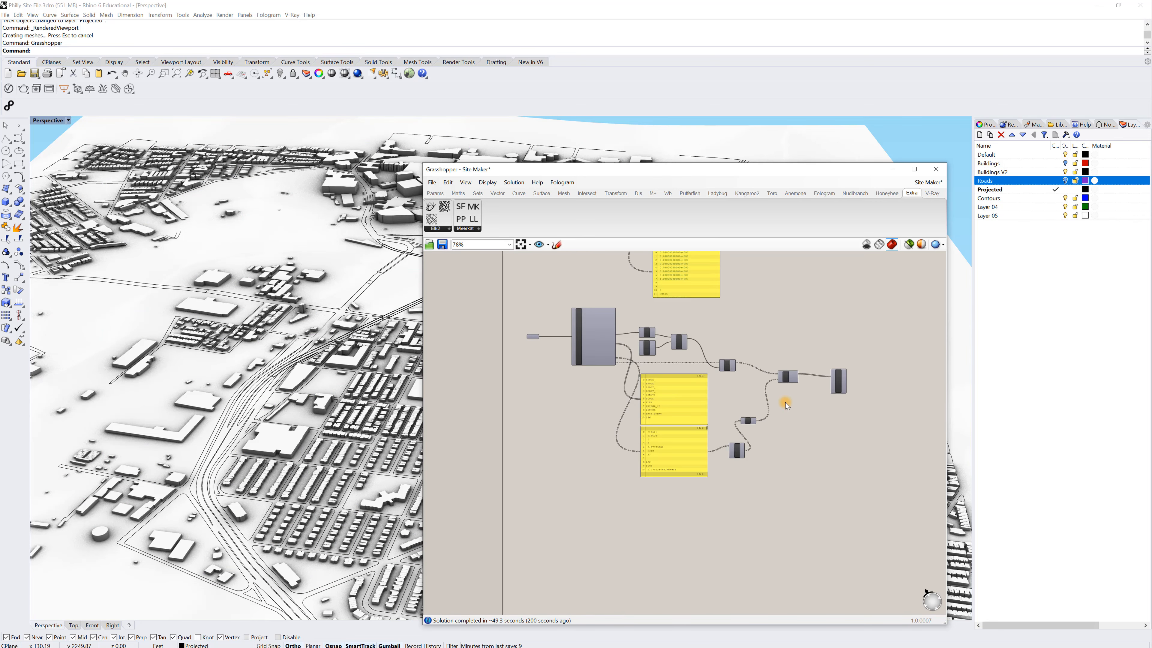
scroll(839, 387, up, 3)
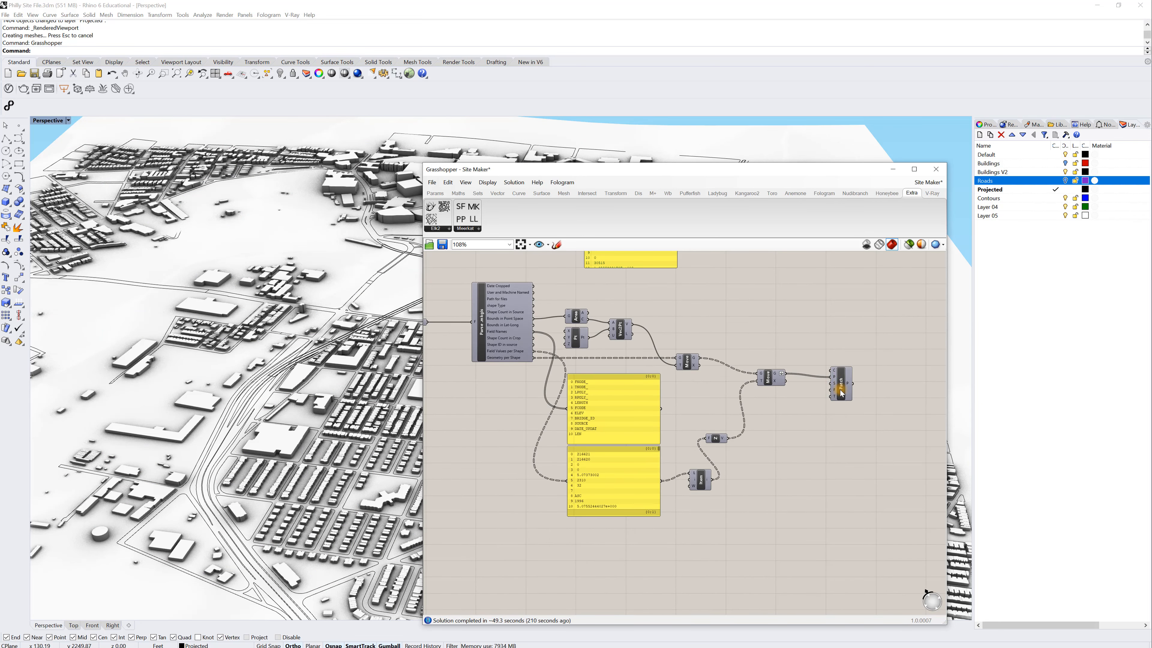
- Disable all components of the terrain definition and place a duplicate of them below the original on the canvas
drag(877, 528, 436, 305)
scroll(750, 393, down, 1)
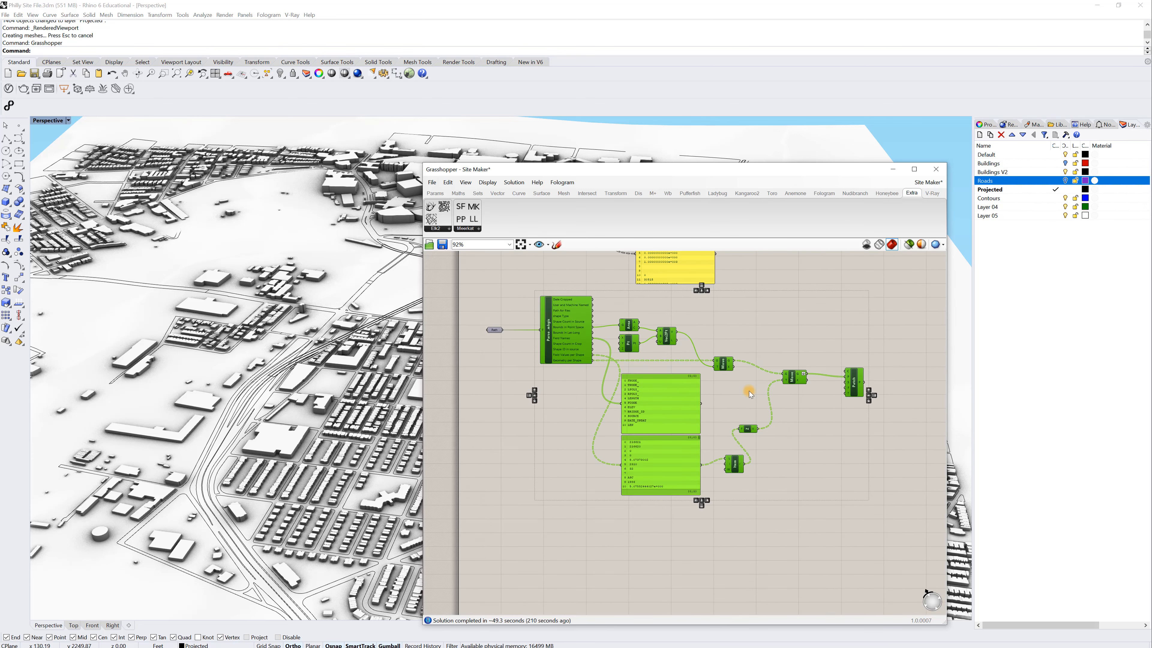
scroll(749, 393, down, 1)
drag(875, 501, 511, 312)
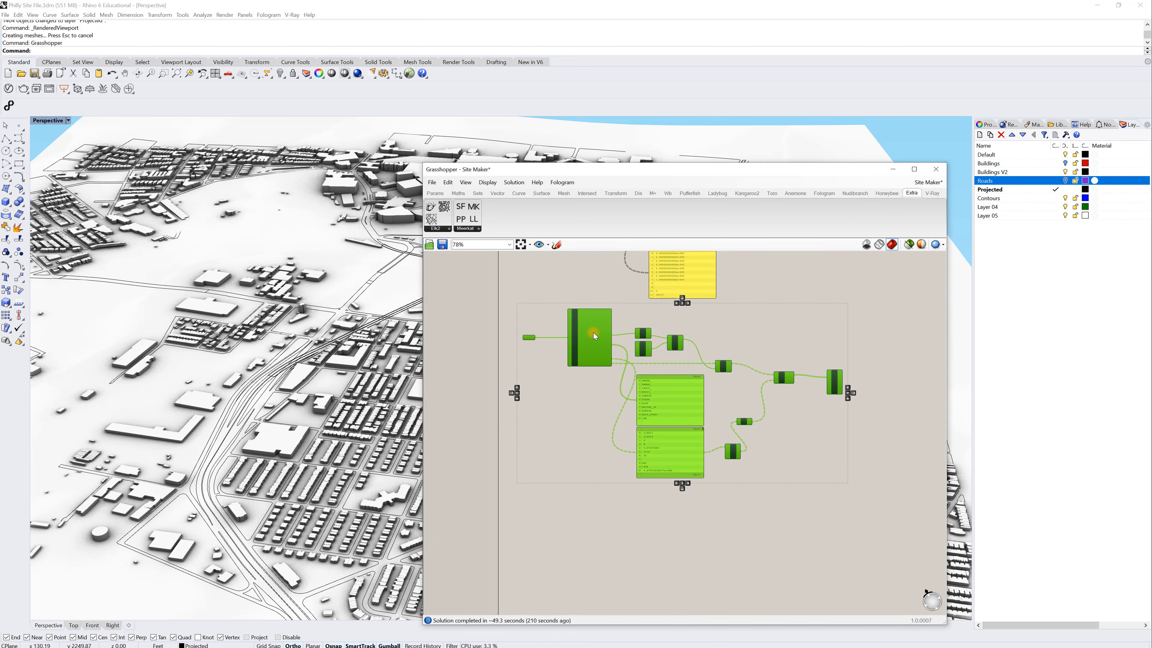
right_click(590, 408)
click(610, 436)
key(ctrl+c)
key(ctrl+v)
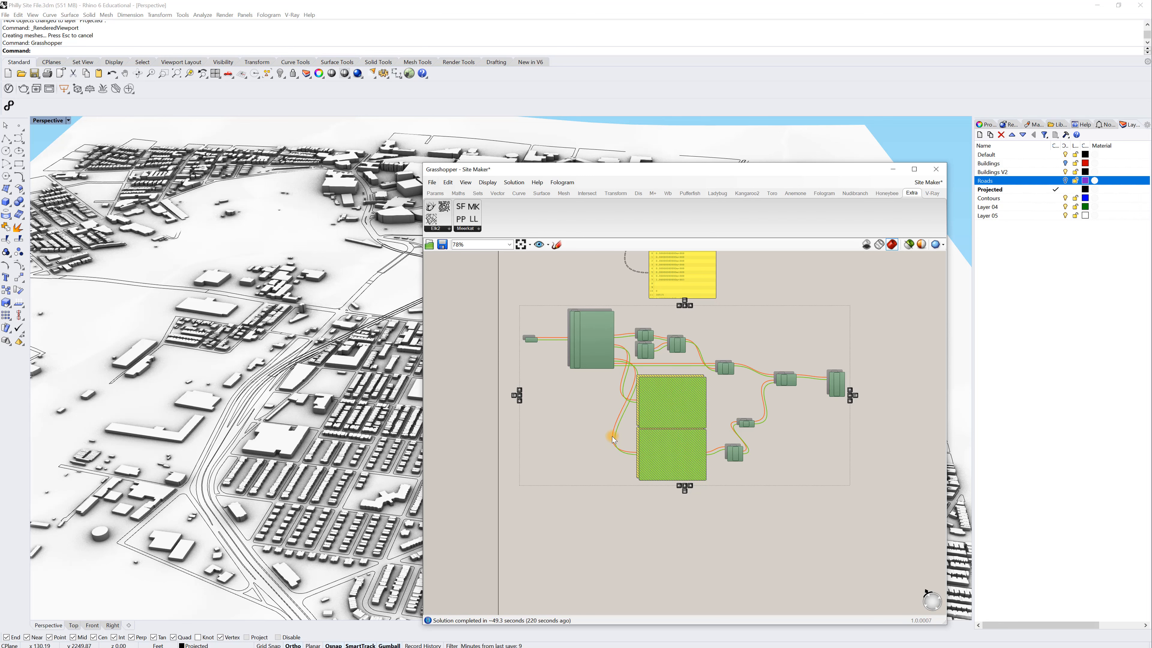
scroll(689, 404, down, 3)
drag(680, 388, 674, 509)
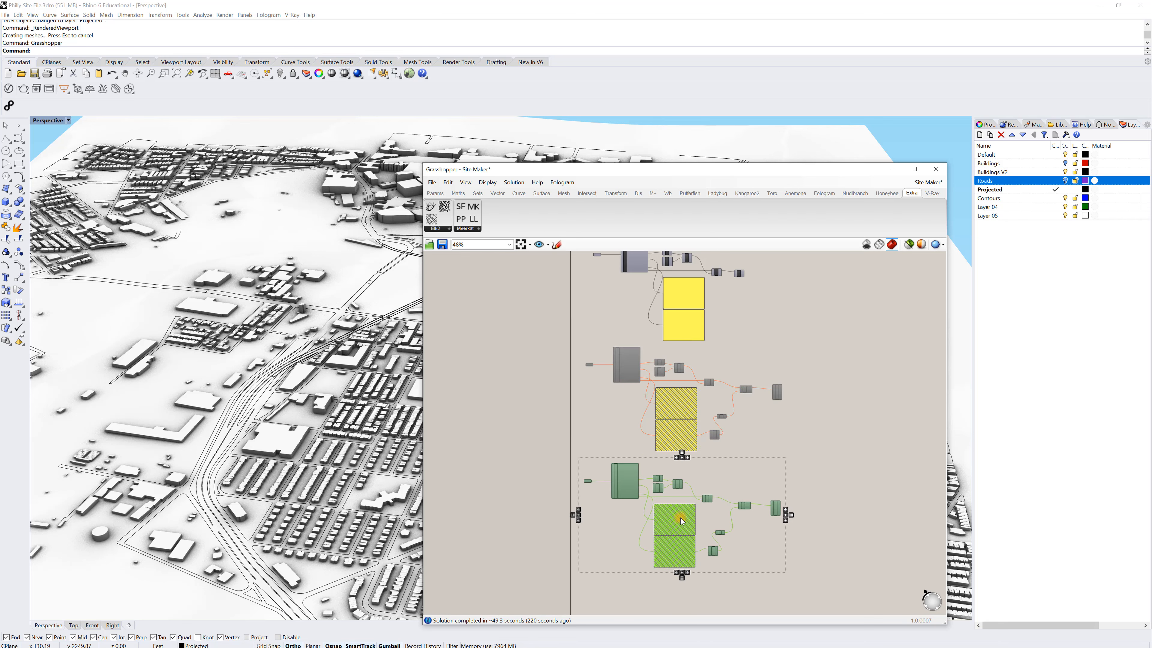
- Delete the patch component and the list item components that follow Move in the duplicated definition
click(814, 464)
scroll(816, 468, up, 5)
drag(836, 495, 729, 403)
key(Delete)
right_drag(712, 563, 829, 550)
drag(829, 550, 764, 465)
key(Delete)
- Set the duplicate's file path parameter to PhillyFPC_Playgrounds.mkgis in the GIS Data folder
scroll(544, 397, up, 2)
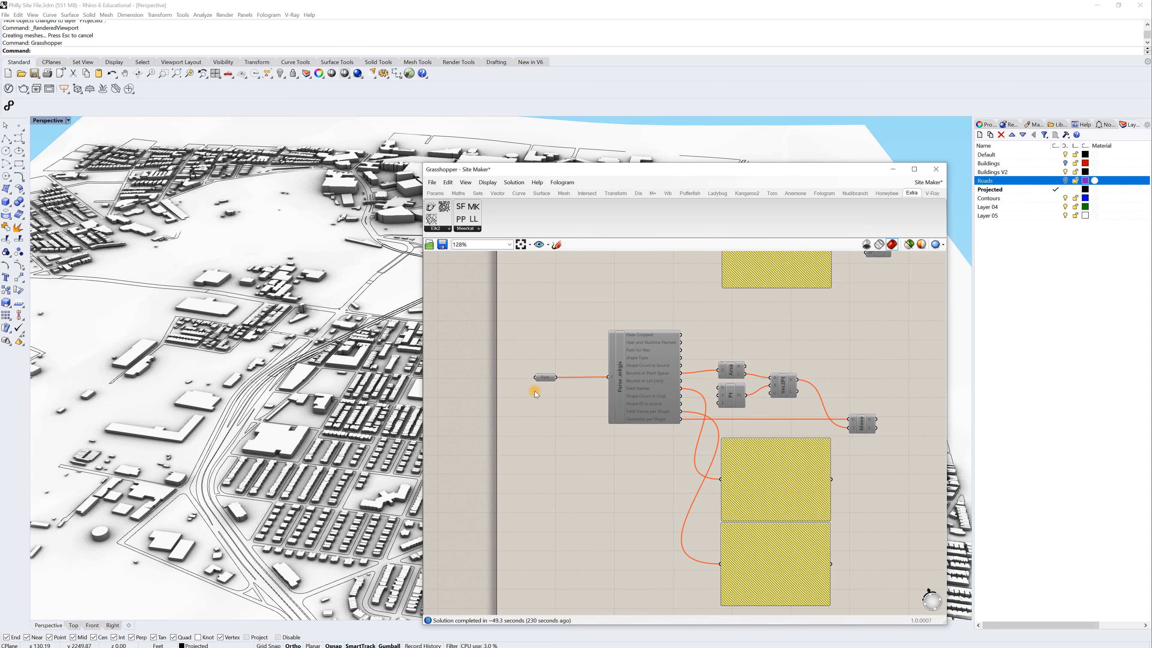
right_click(548, 379)
click(585, 470)
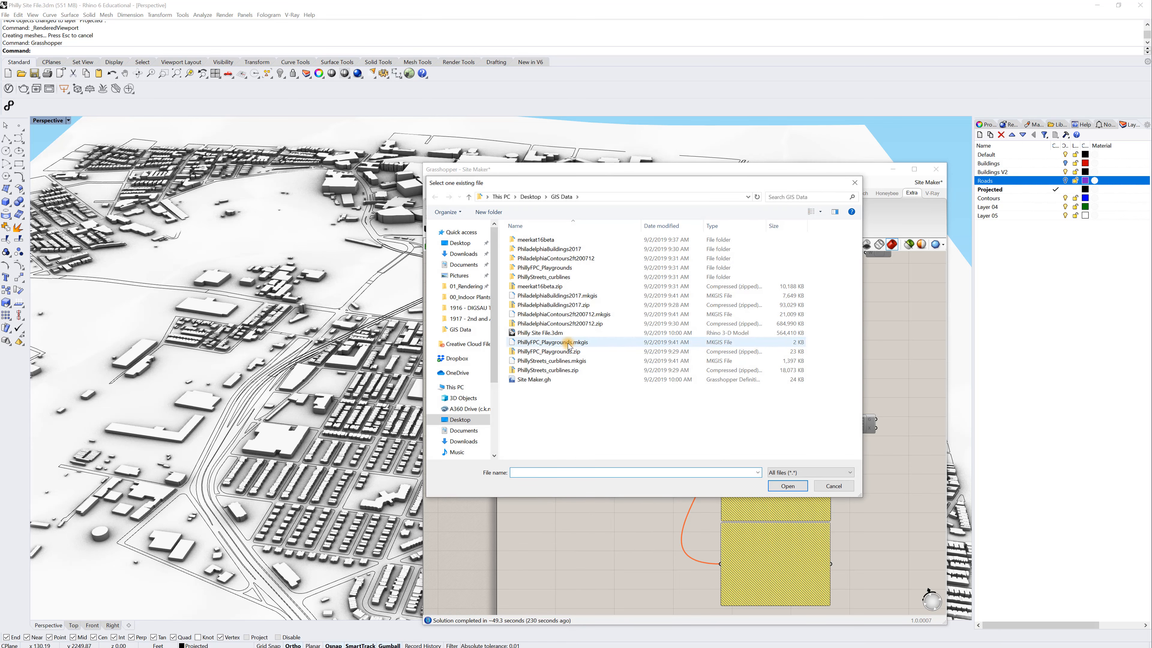
click(545, 343)
click(788, 486)
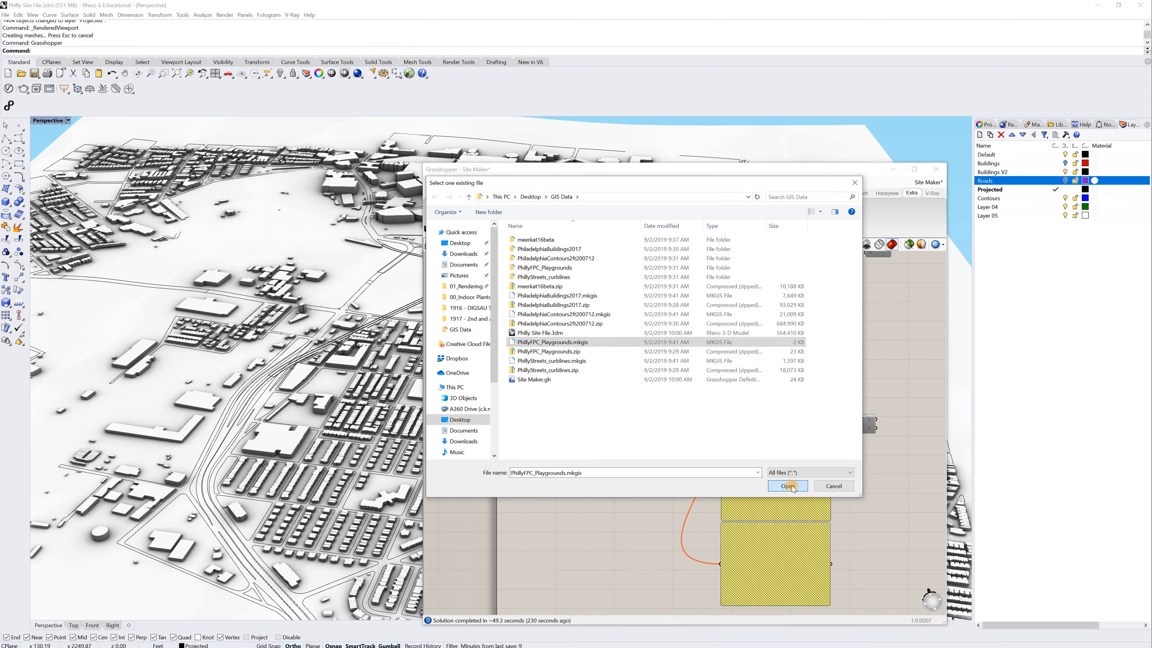
- Enable all components of the duplicated playgrounds definition
right_drag(760, 436, 696, 426)
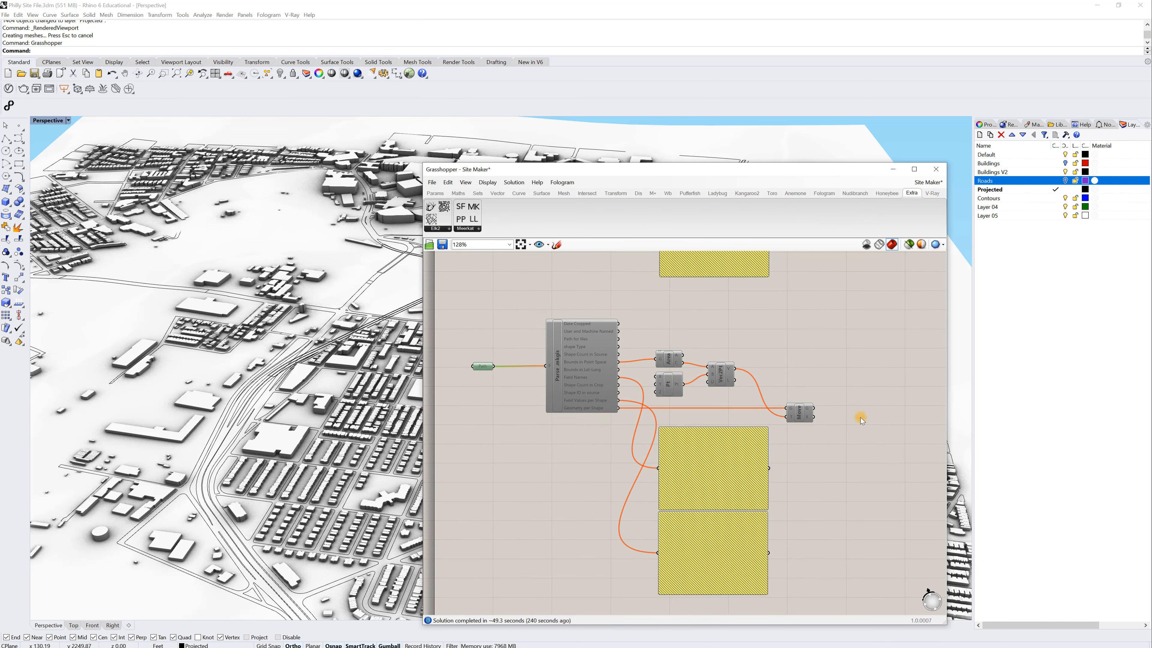
drag(833, 562, 467, 313)
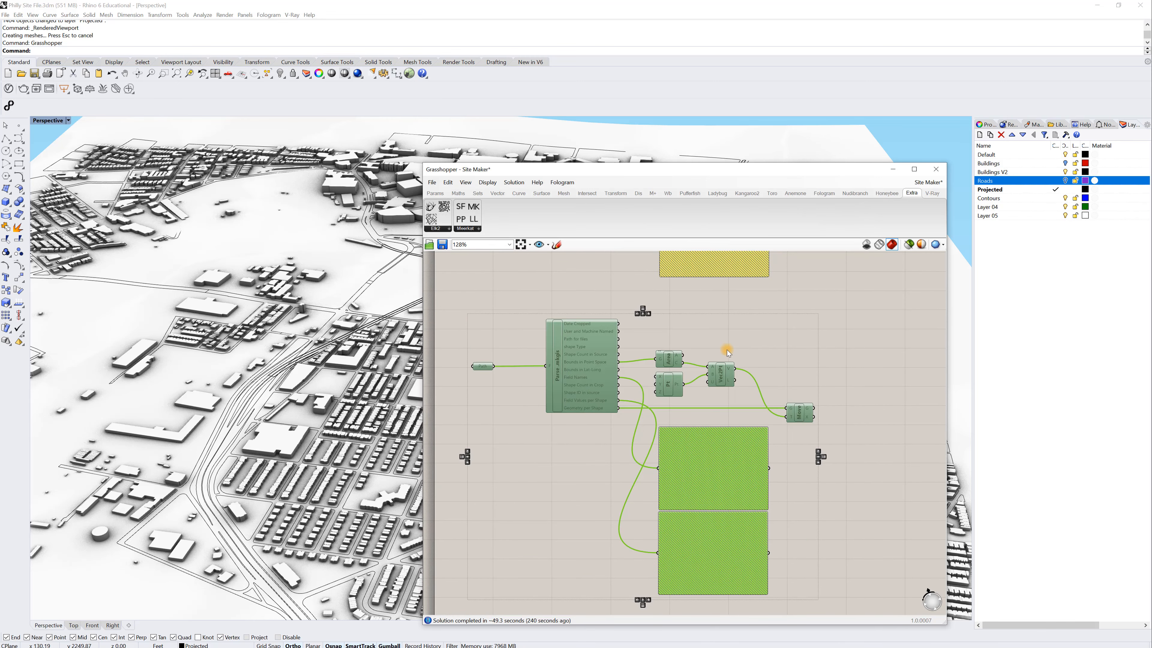
right_click(743, 347)
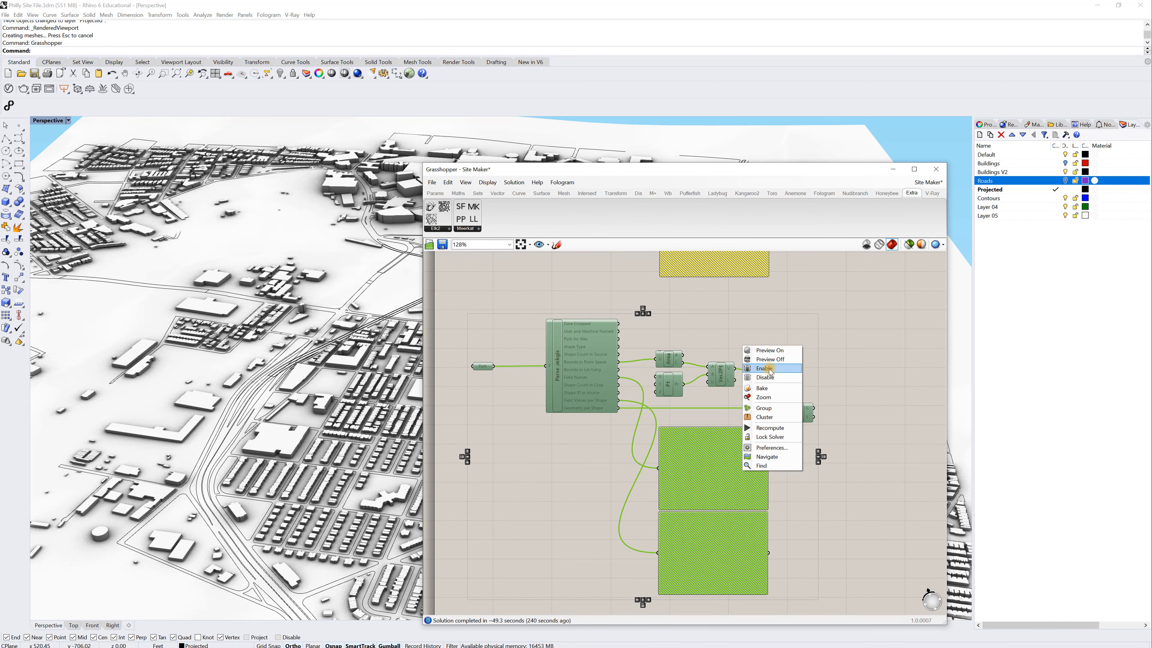
click(771, 369)
click(778, 361)
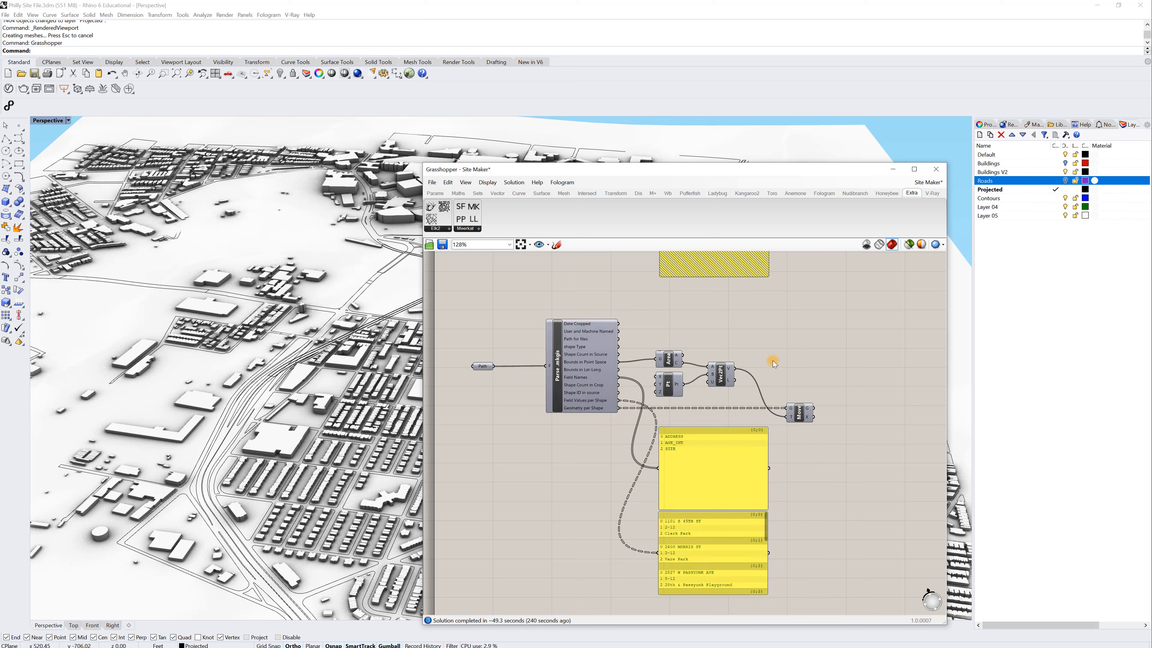
- Read the playground field names and the matching values per shape in the two panels
scroll(678, 483, up, 1)
scroll(680, 445, up, 1)
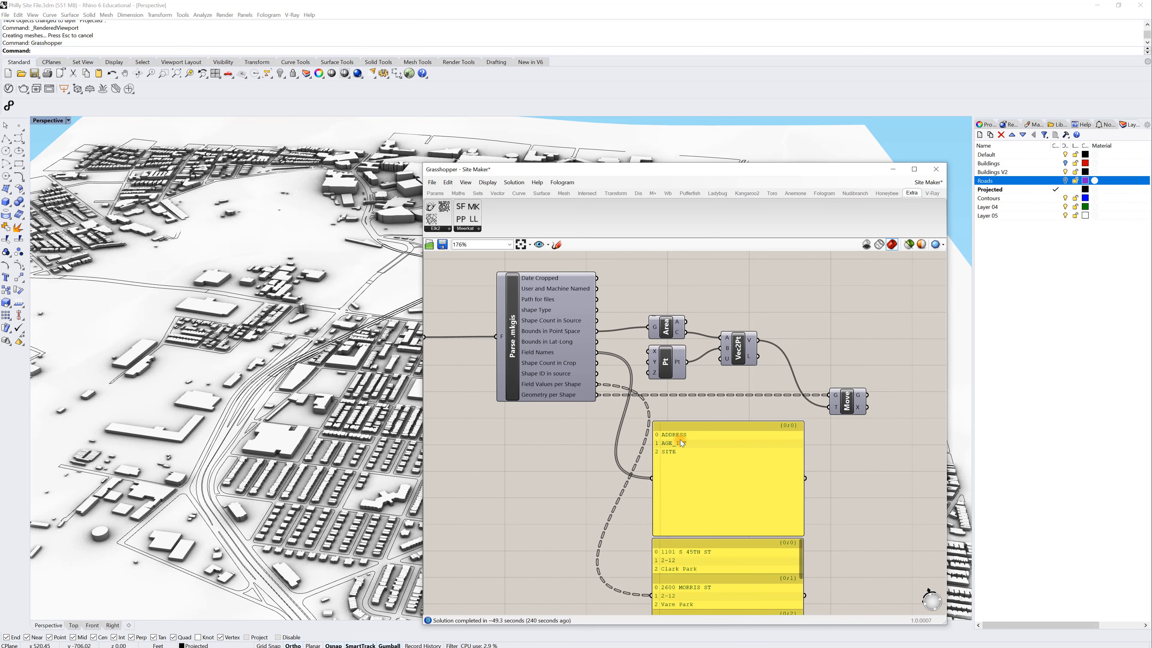
scroll(670, 438, up, 2)
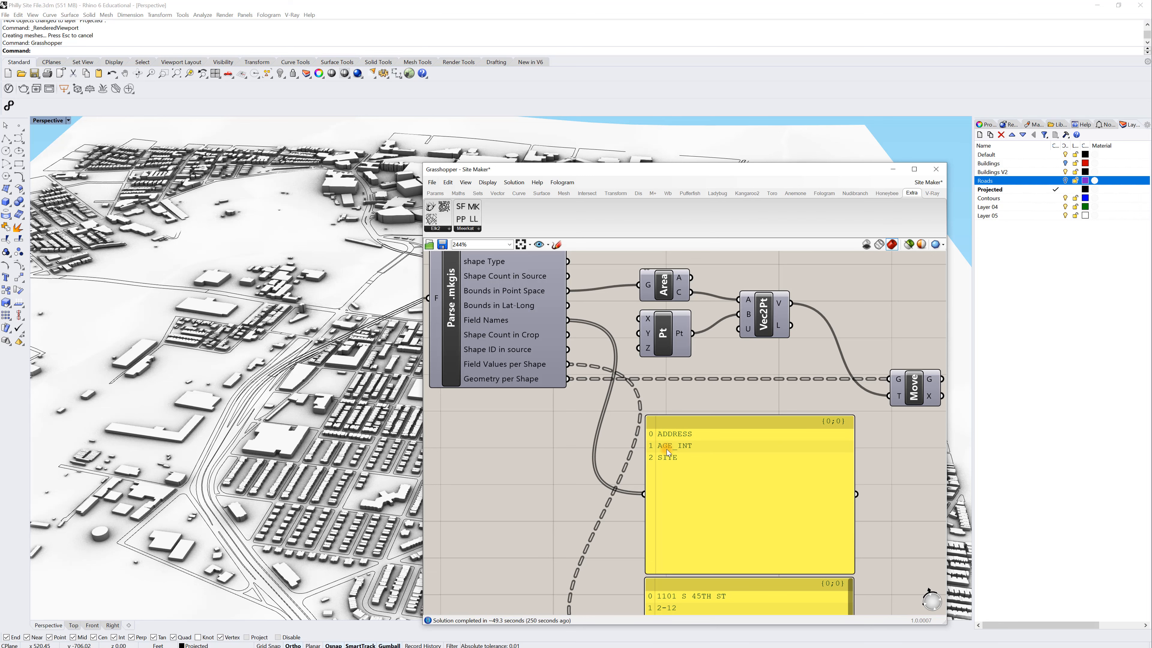
scroll(669, 448, down, 1)
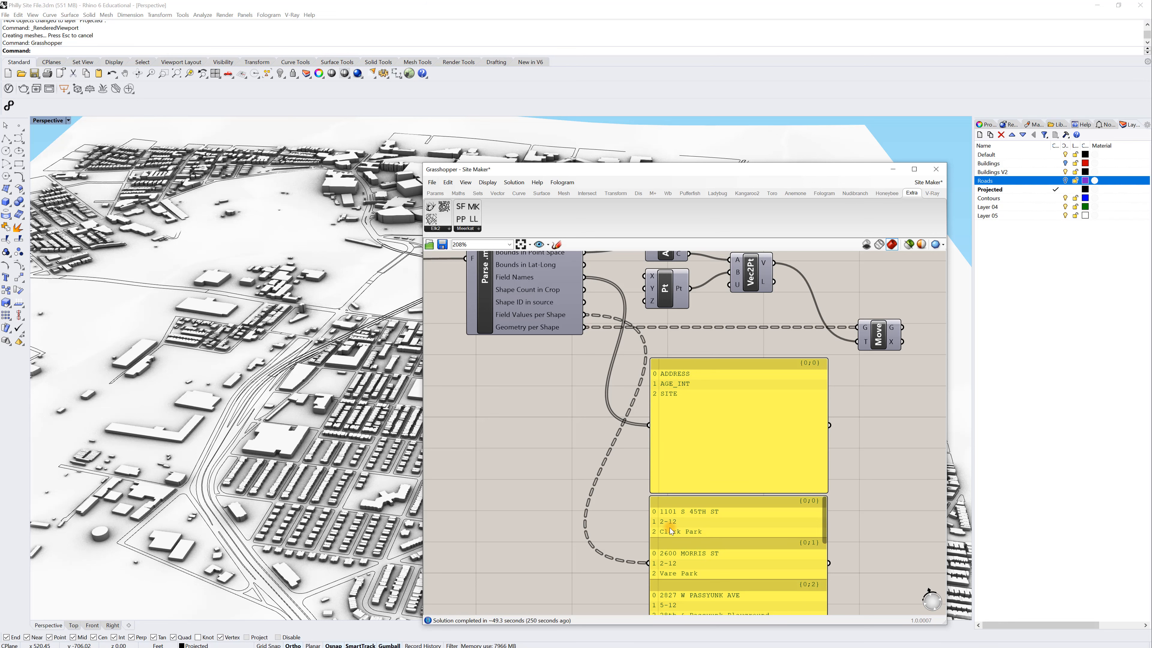
right_drag(708, 560, 713, 460)
scroll(778, 485, down, 1)
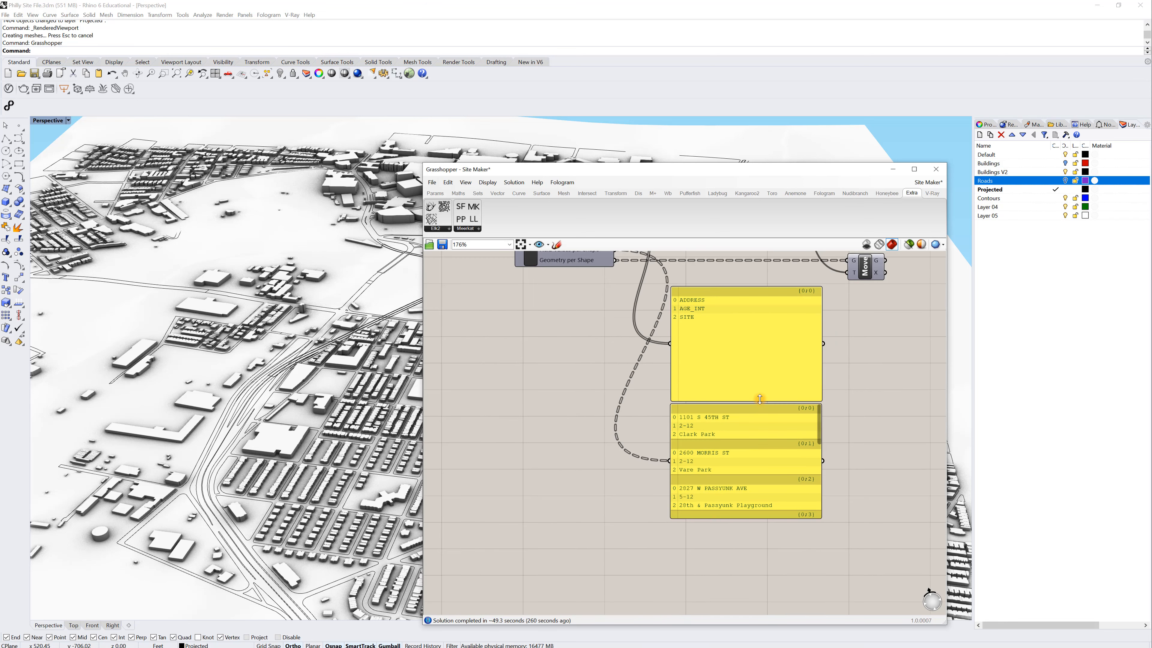
- Turn on the preview of the playgrounds Move component and inspect its points among the buildings in the Perspective viewport
right_drag(763, 402, 728, 496)
click(837, 369)
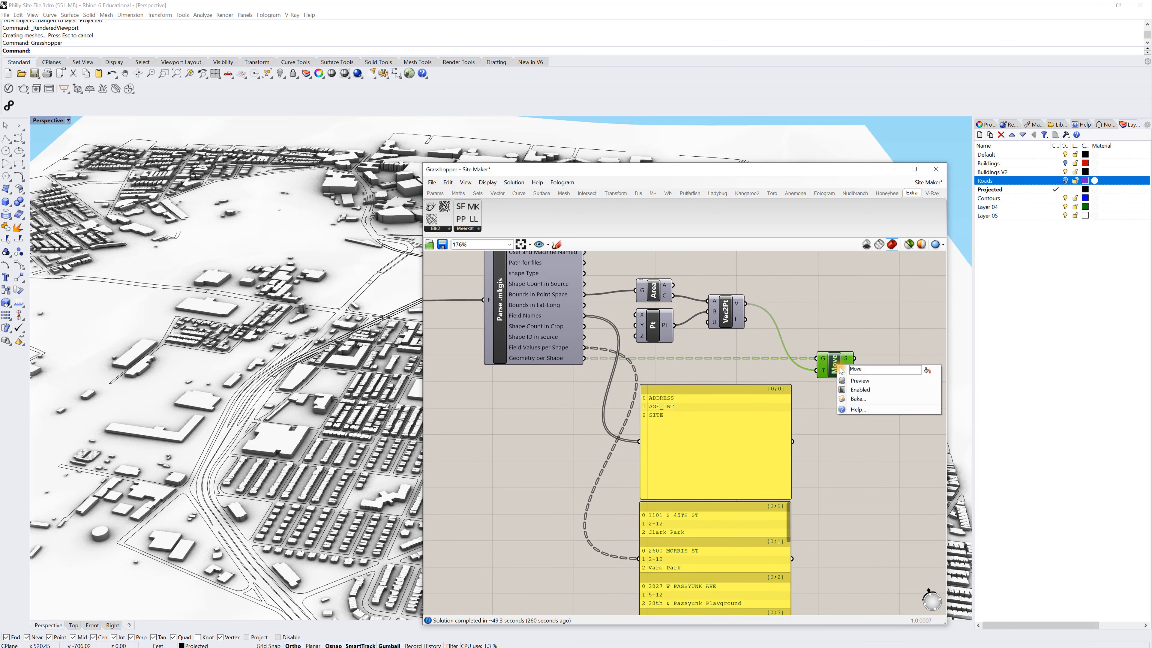
right_drag(406, 429, 303, 395)
scroll(305, 396, up, 4)
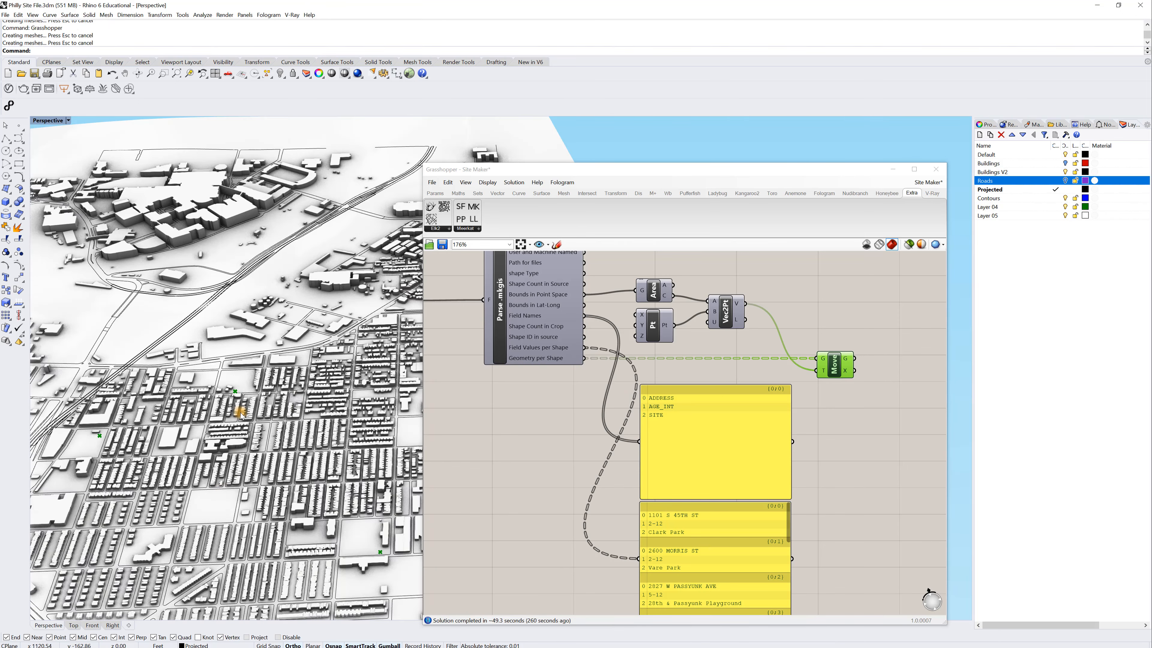
scroll(376, 554, up, 2)
scroll(378, 557, up, 3)
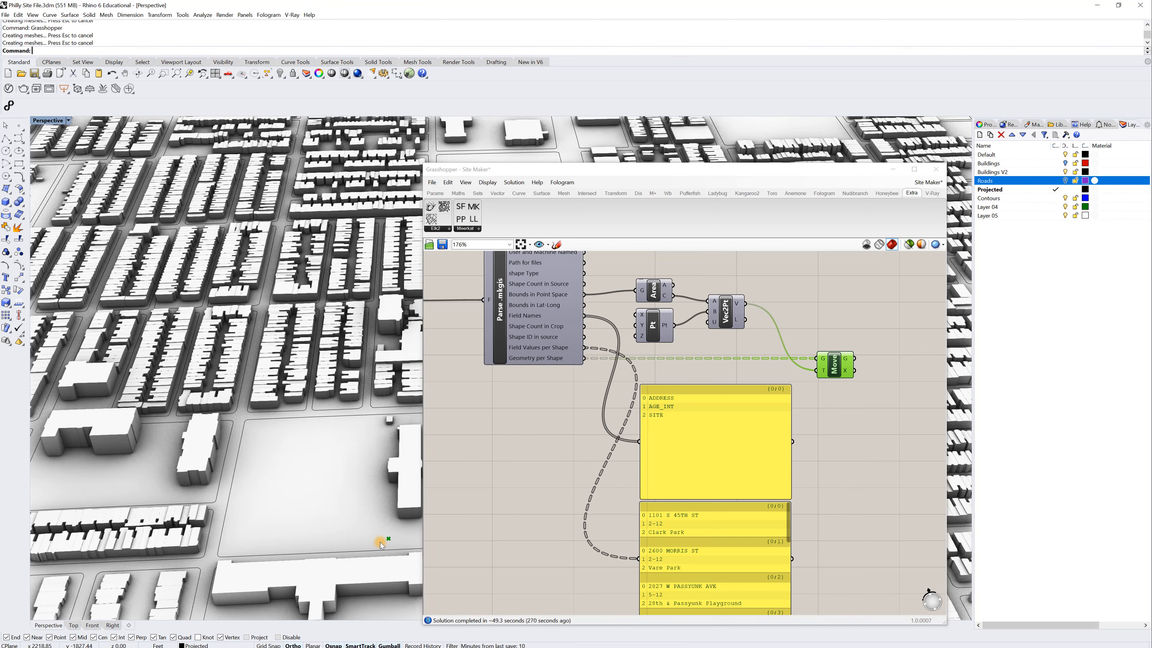
scroll(382, 540, up, 1)
shift+right_drag(353, 561, 361, 465)
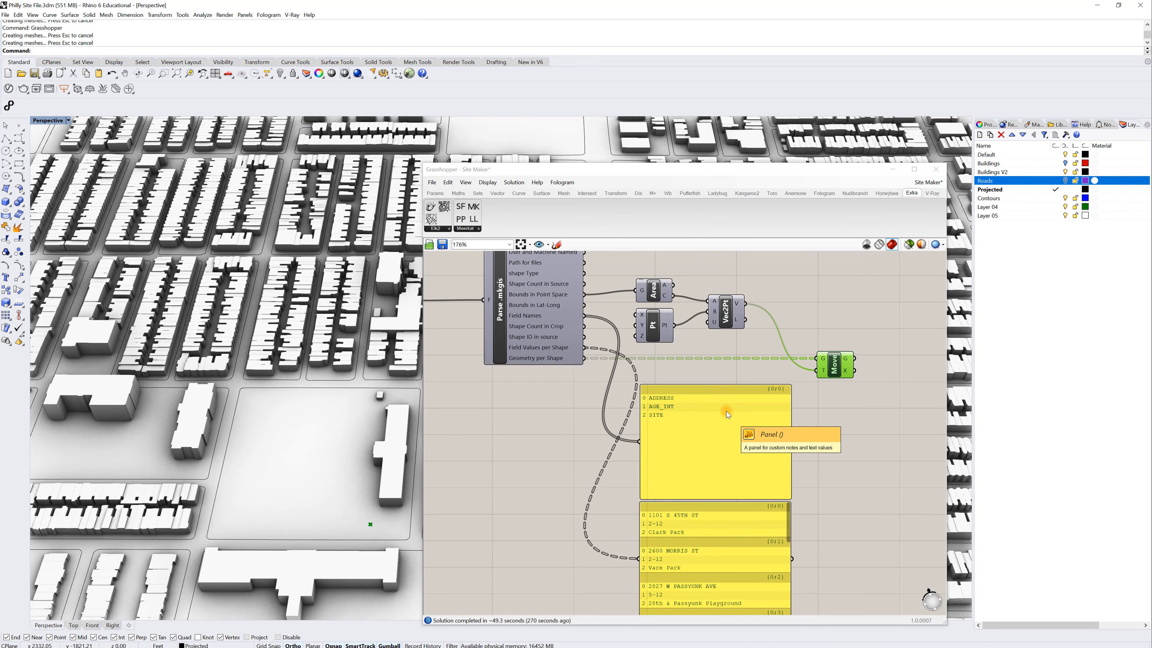
right_drag(273, 507, 265, 498)
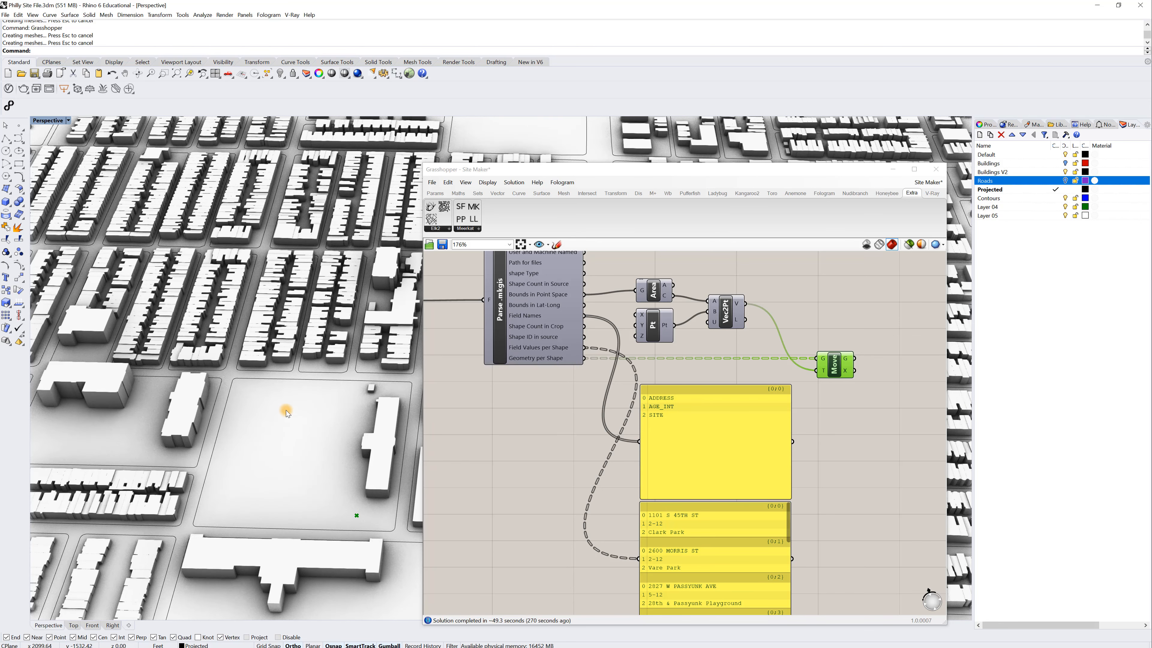
scroll(337, 476, down, 3)
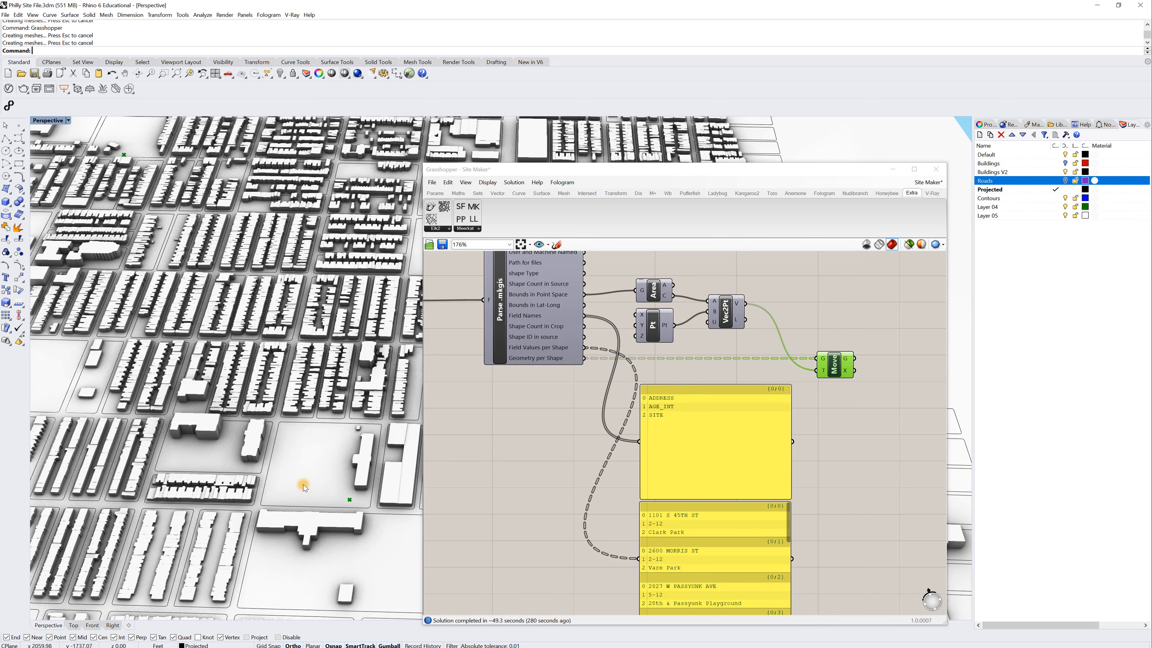
right_drag(303, 476, 260, 454)
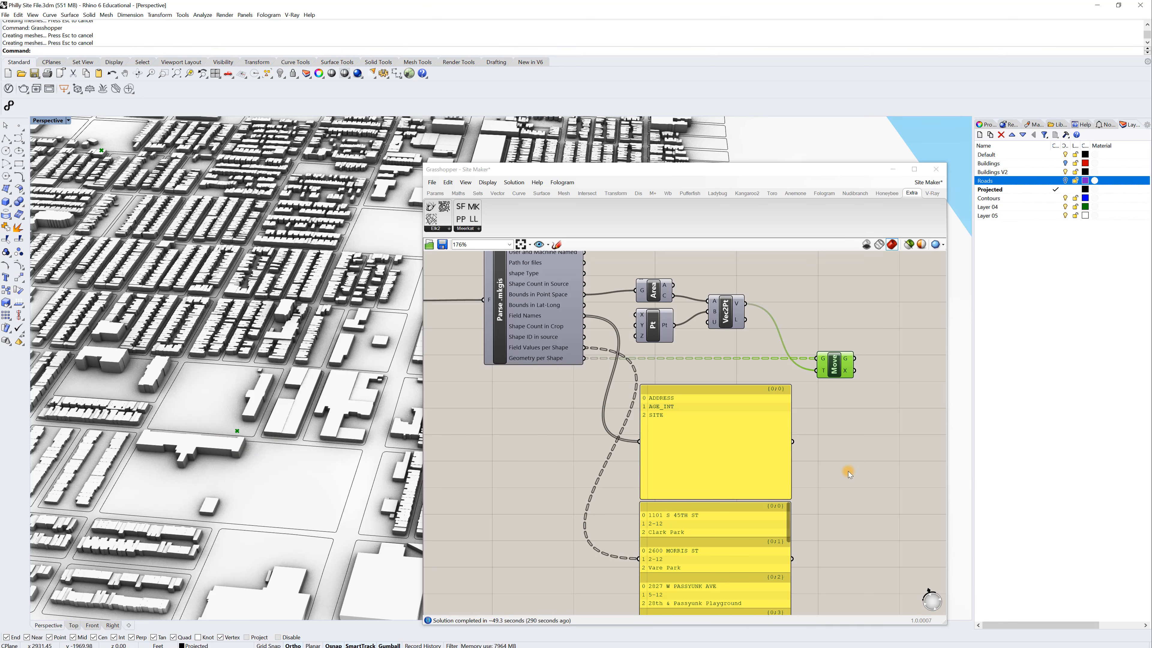
- Add a Text Tag 3D component and connect the Move component's geometry output to its location input
click(886, 445)
right_drag(886, 444, 835, 436)
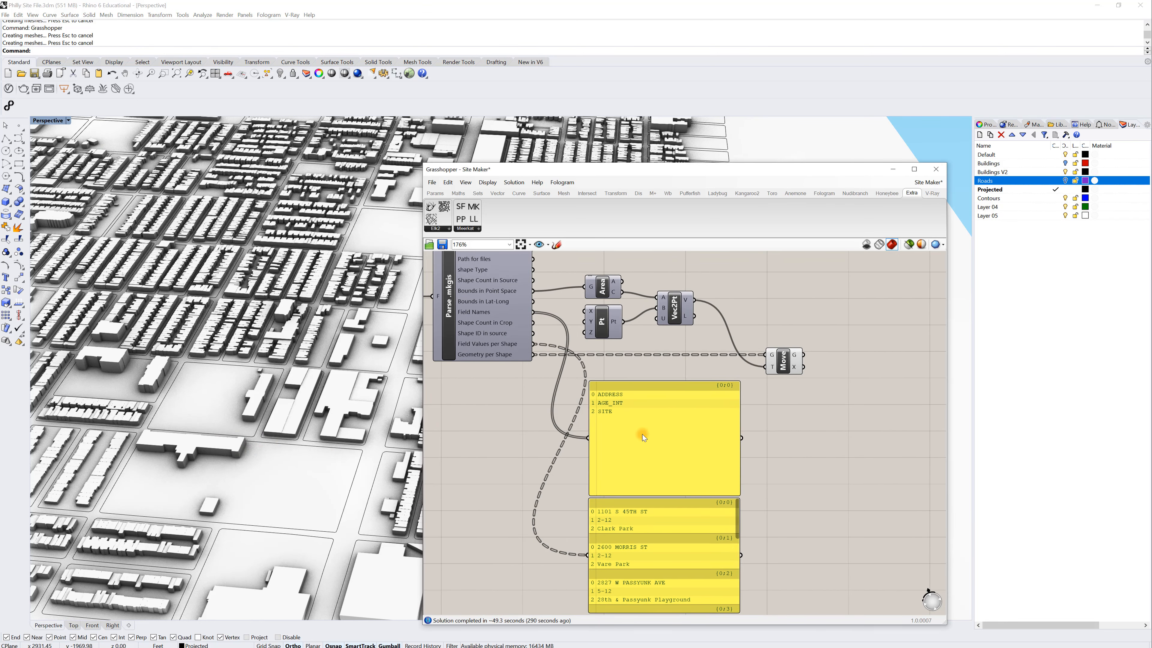
double_click(912, 426)
text(text)
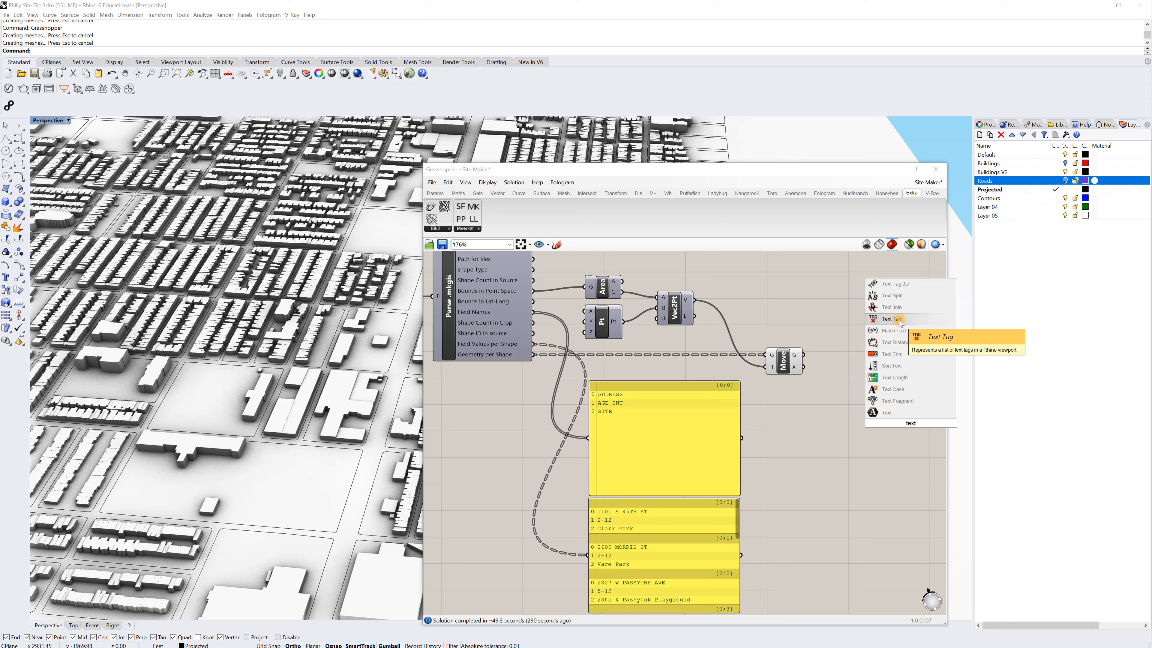
click(904, 290)
drag(906, 403, 864, 391)
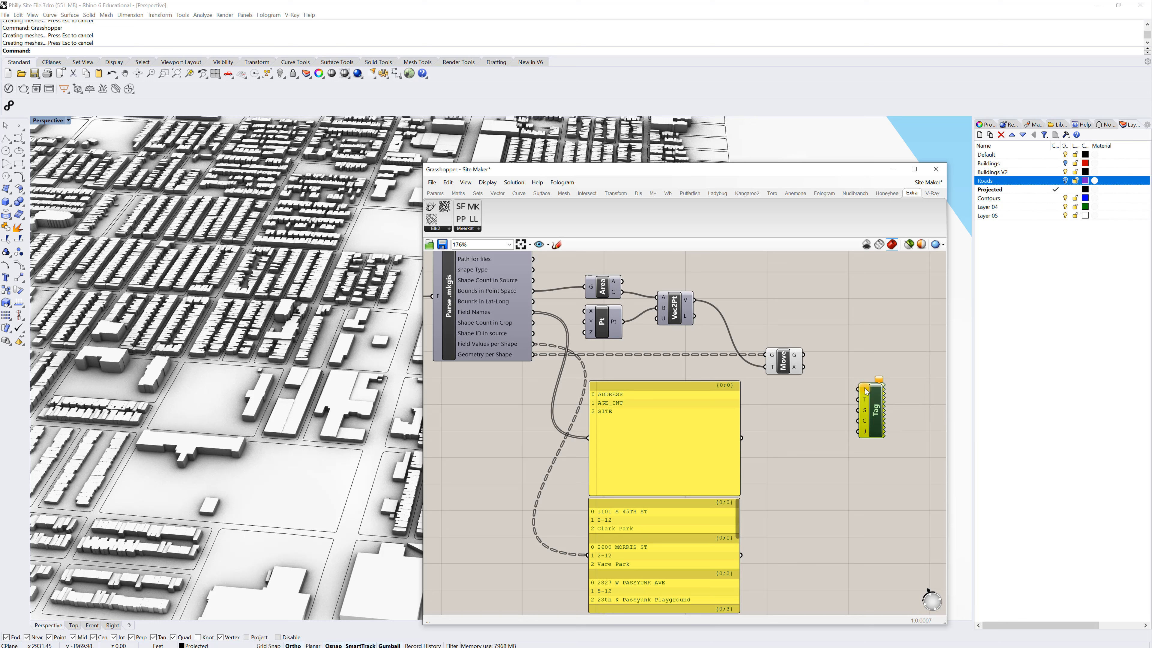
click(784, 362)
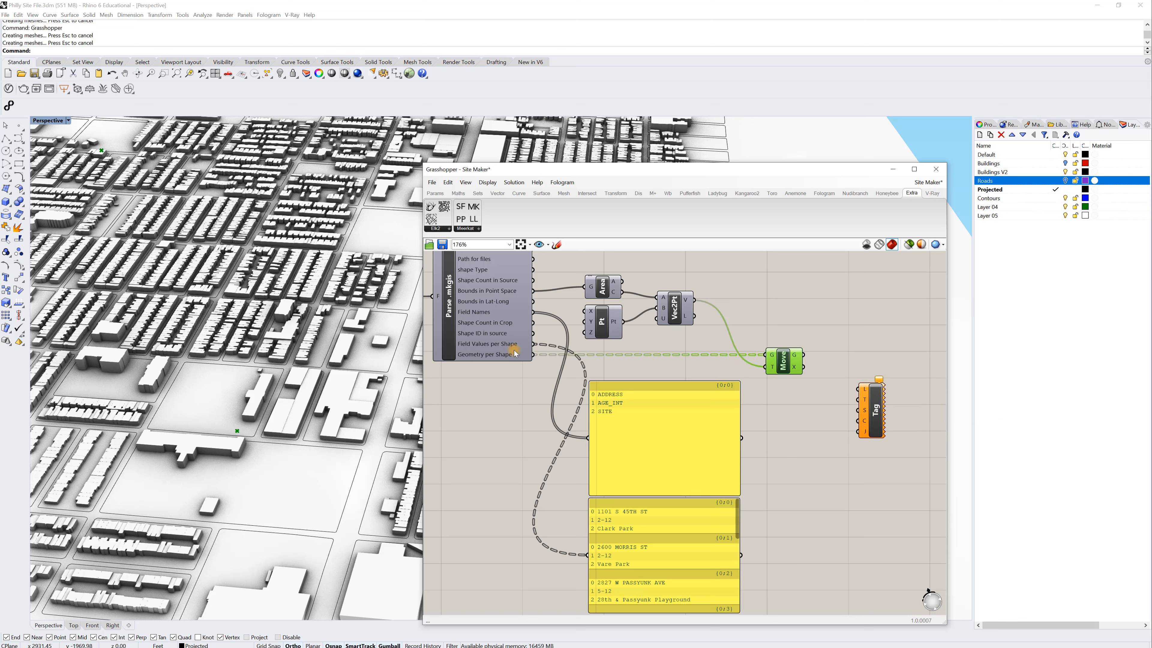
drag(807, 357, 869, 407)
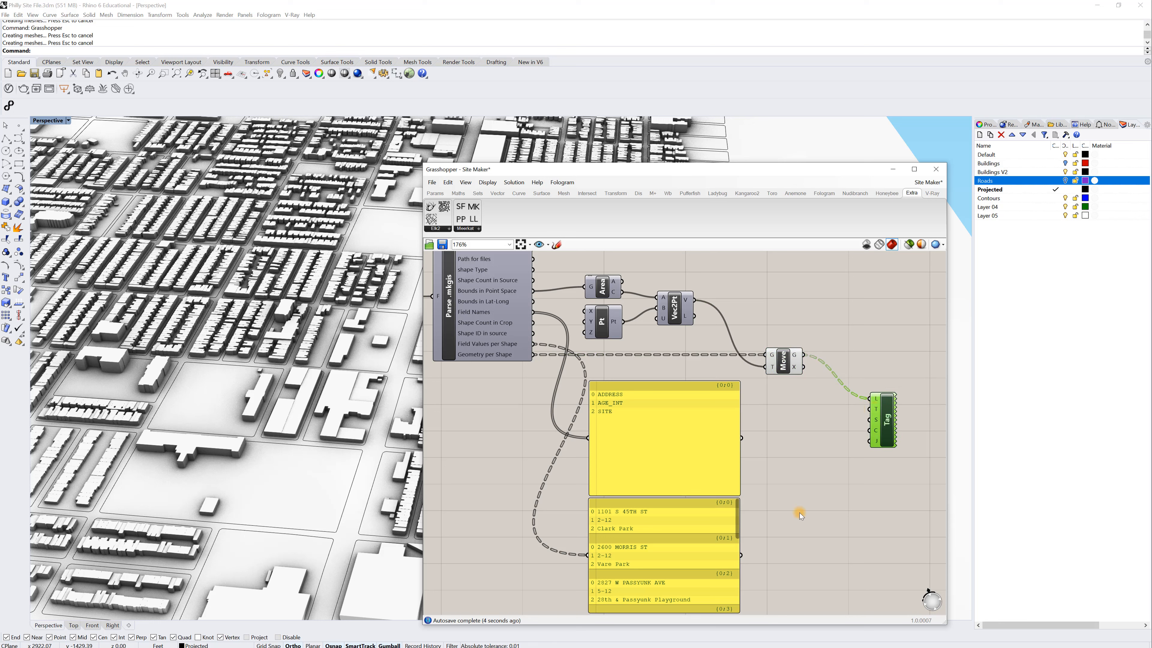
- Add a List Item component, feed it the field values panel and set its index to 2 for the site name
double_click(805, 525)
text(listite)
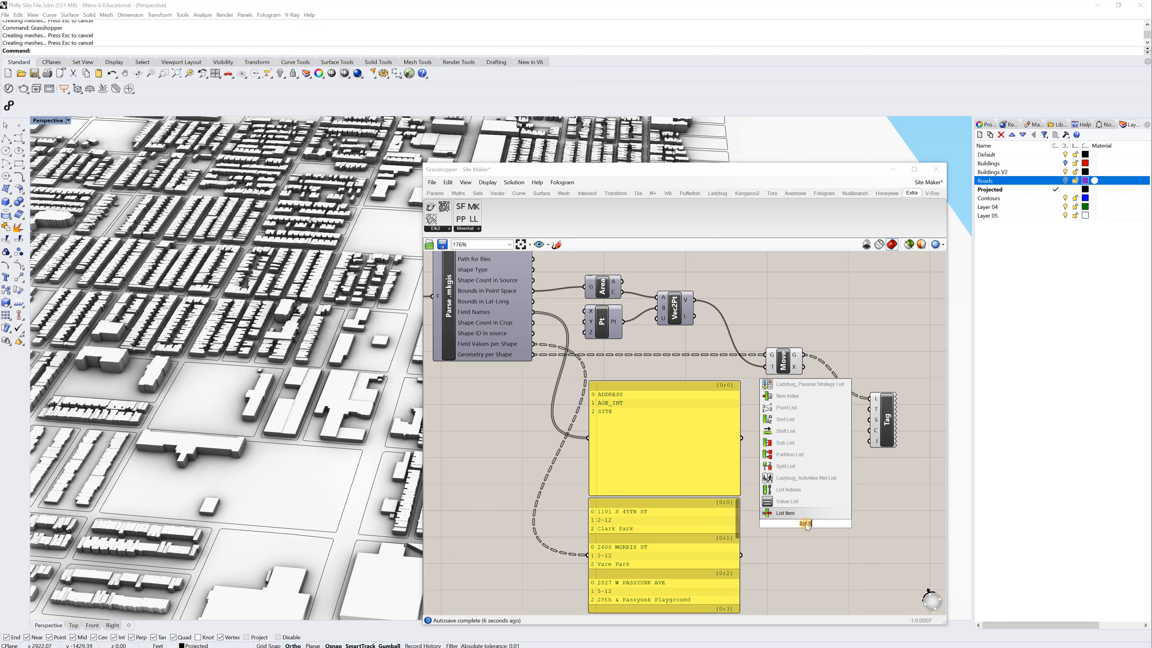
click(805, 514)
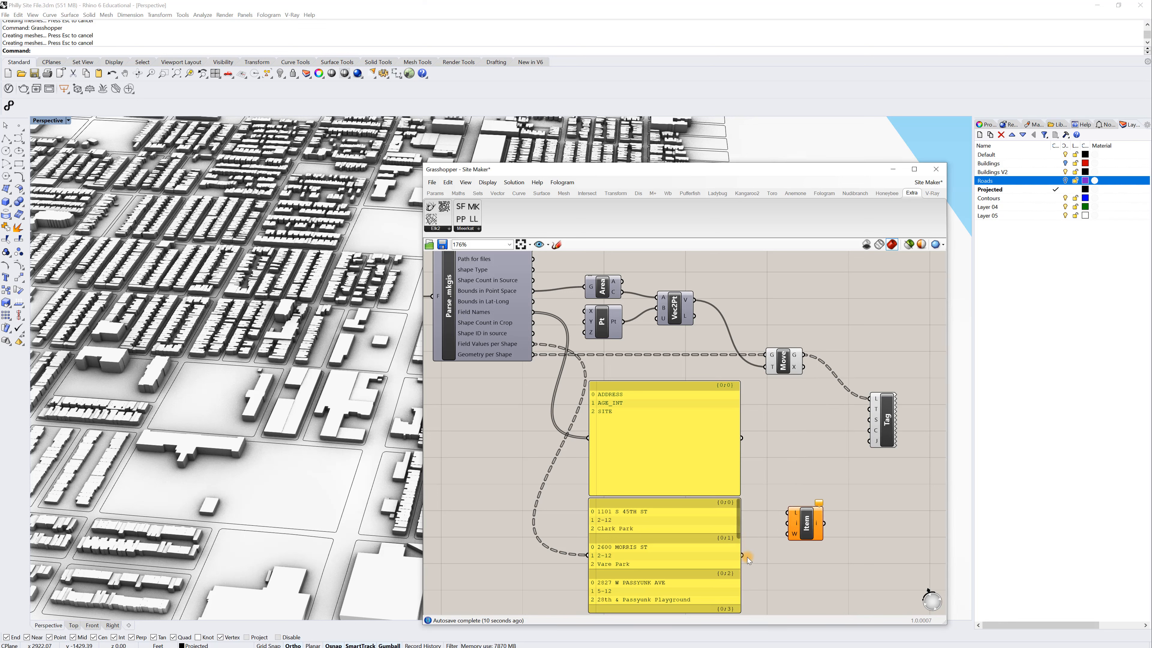
drag(742, 555, 844, 537)
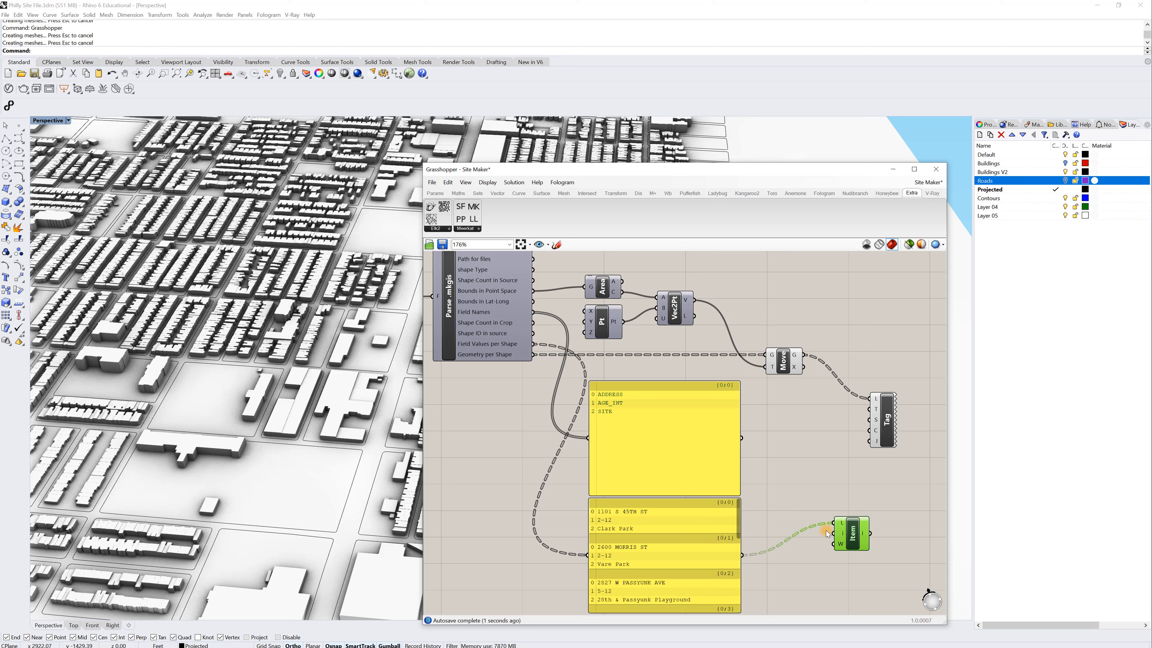
right_click(844, 534)
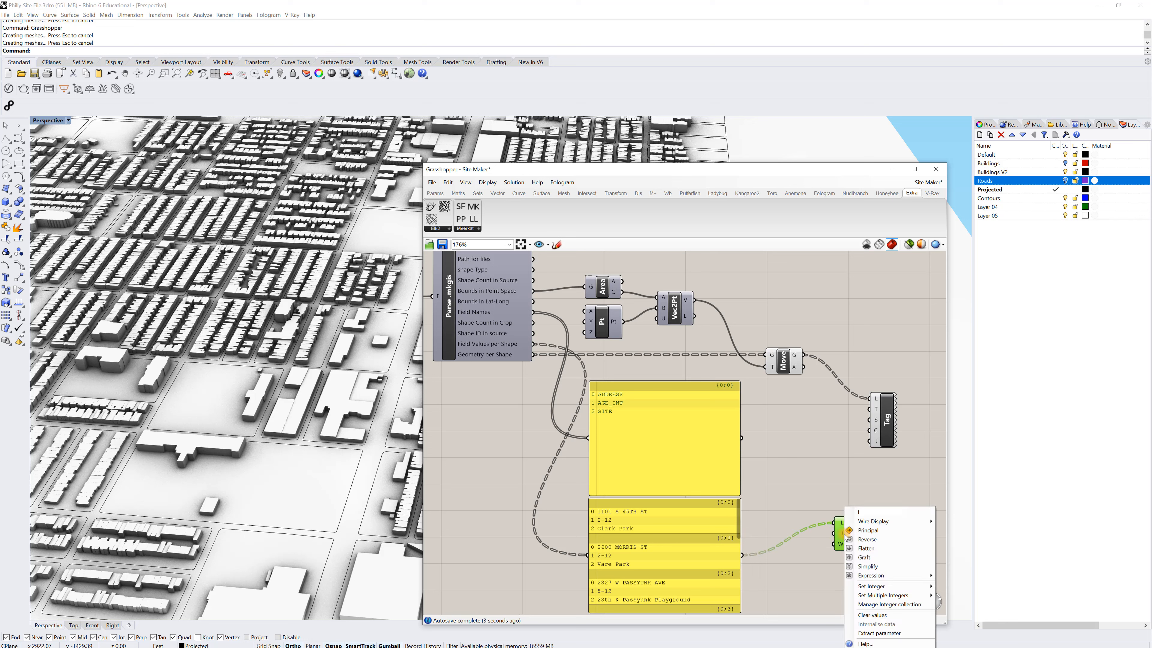
mouse_move(884, 586)
text(2)
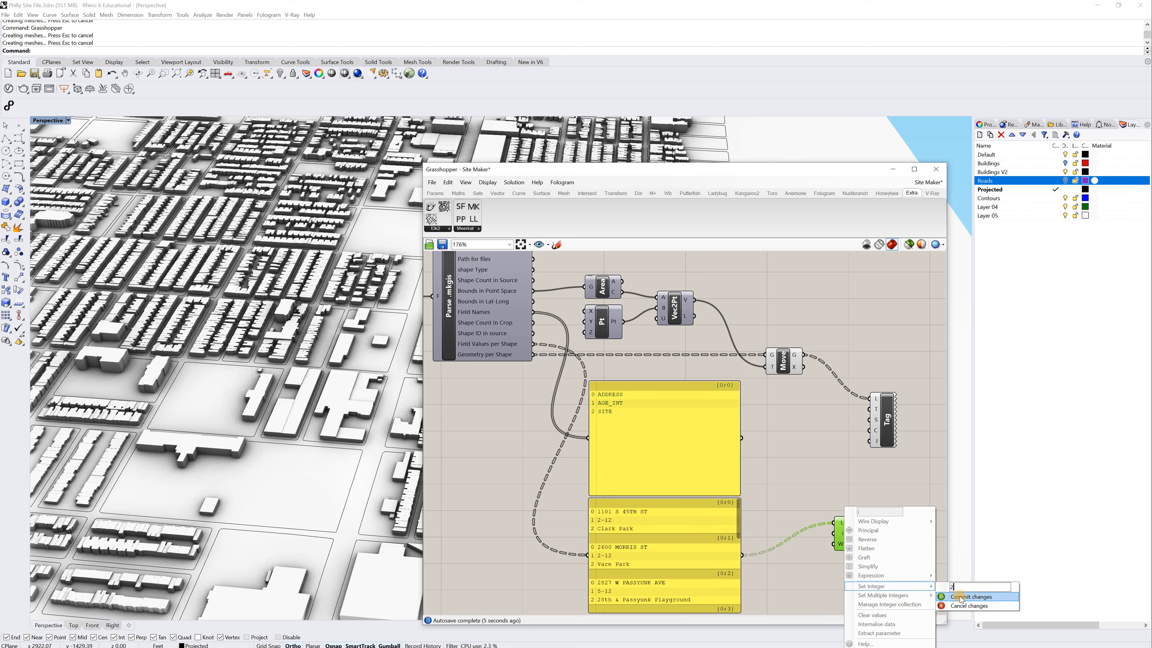
click(961, 598)
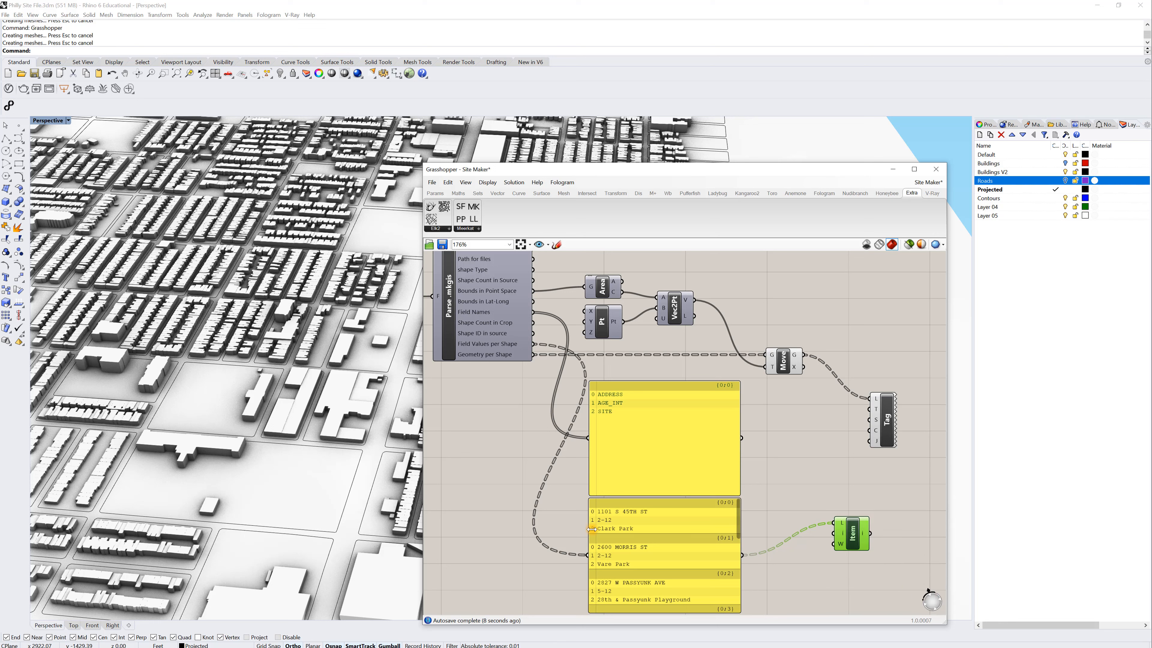
- Connect the List Item output to the Text Tag 3D text input and view a tag up close in the Perspective viewport
drag(871, 532, 871, 417)
drag(871, 533, 914, 411)
click(281, 453)
shift+right_drag(281, 453, 360, 158)
click(876, 346)
click(916, 400)
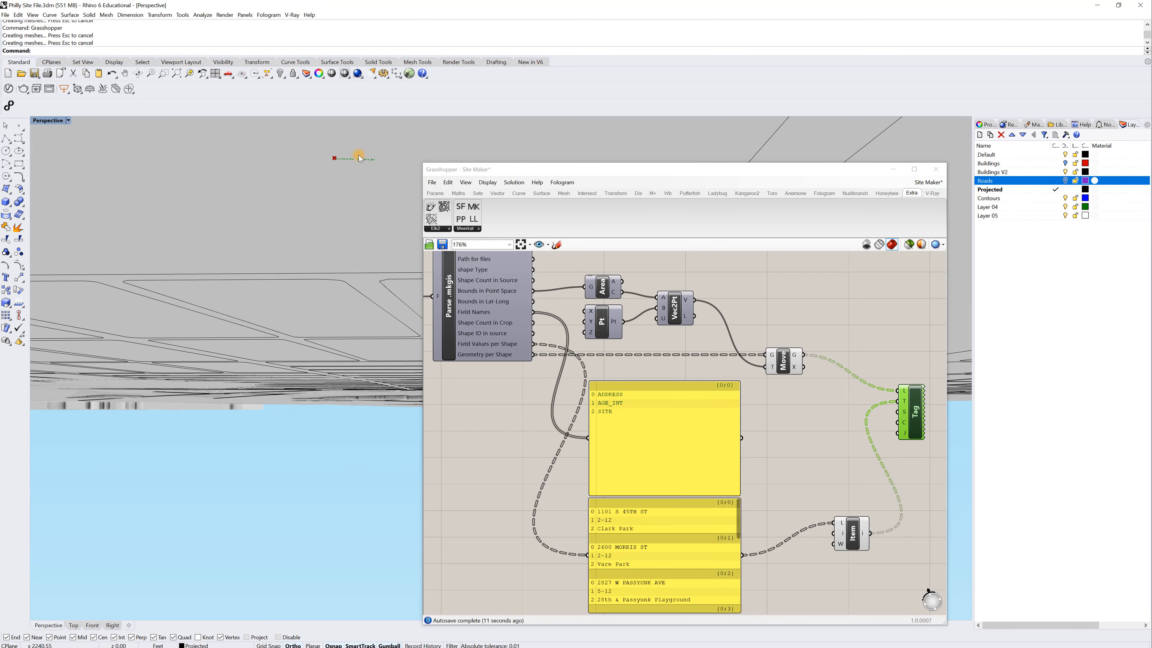
right_drag(925, 410, 809, 405)
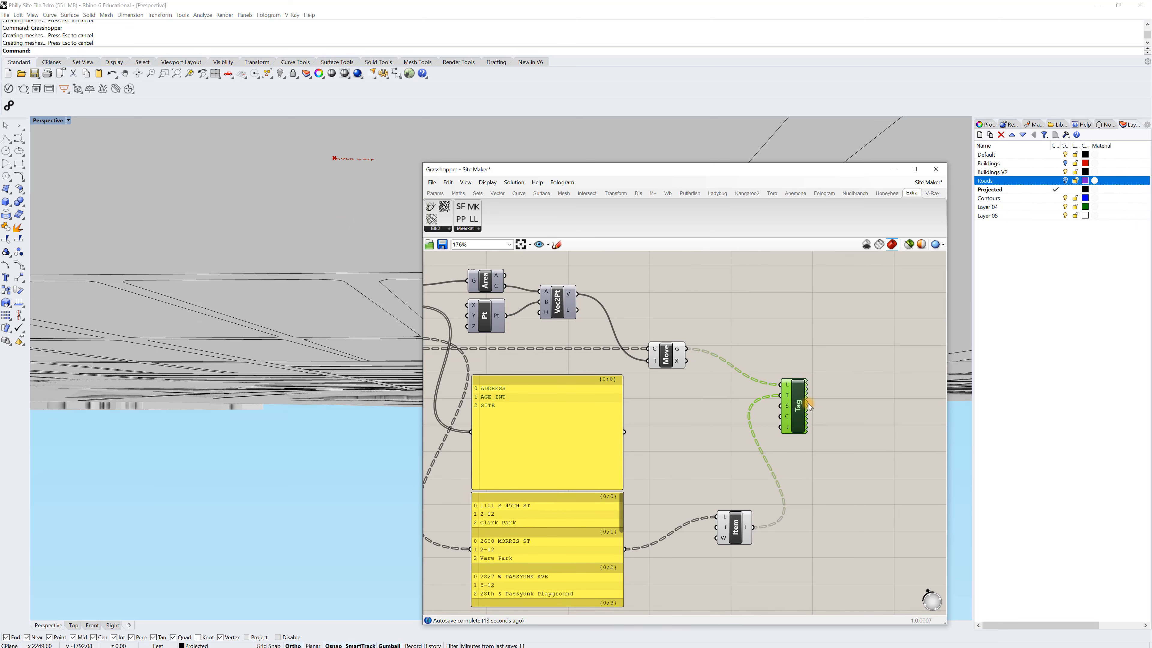
- Add a number slider, set it to 14 and connect it to the Text Tag 3D size input
drag(791, 405, 835, 405)
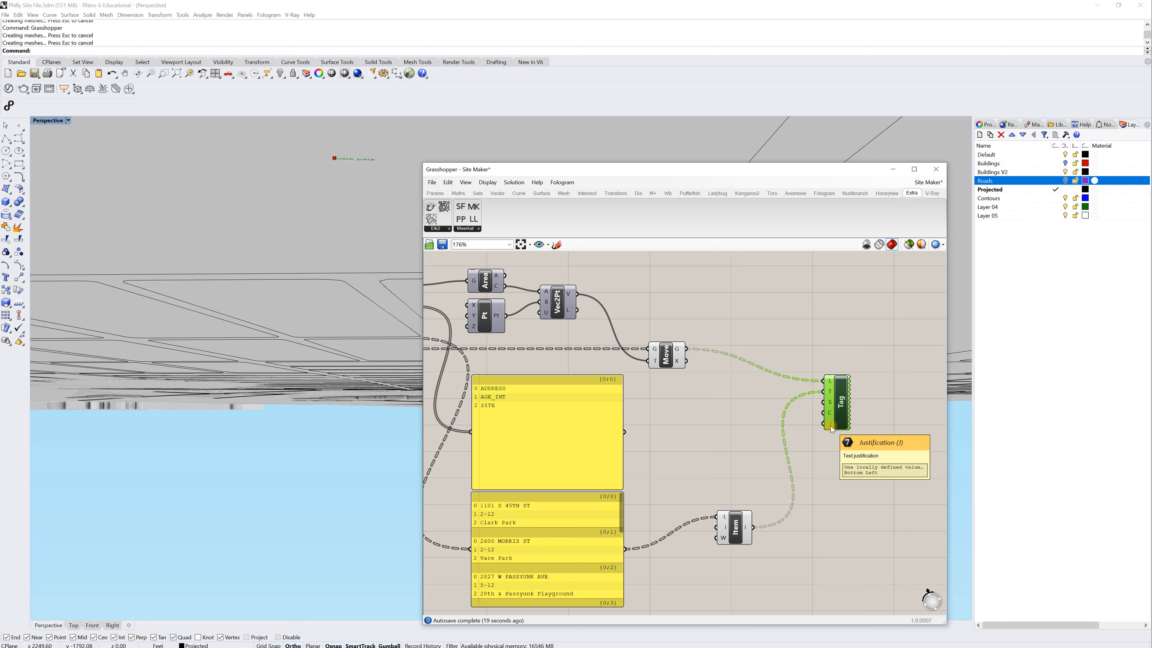
drag(831, 428, 841, 427)
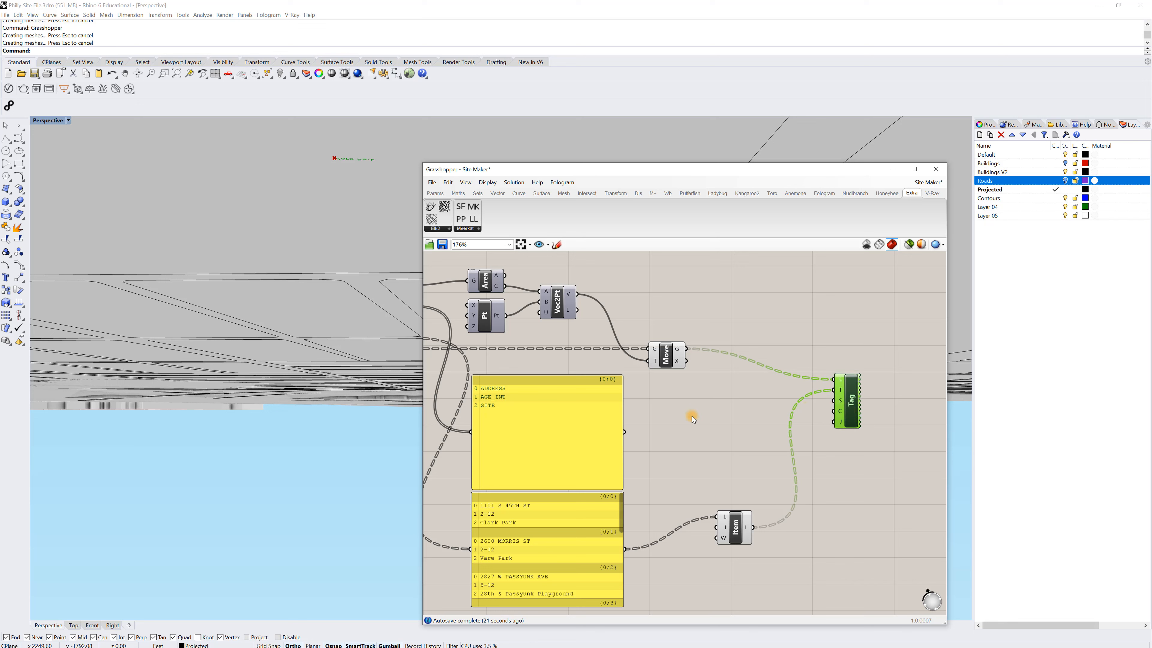
double_click(692, 416)
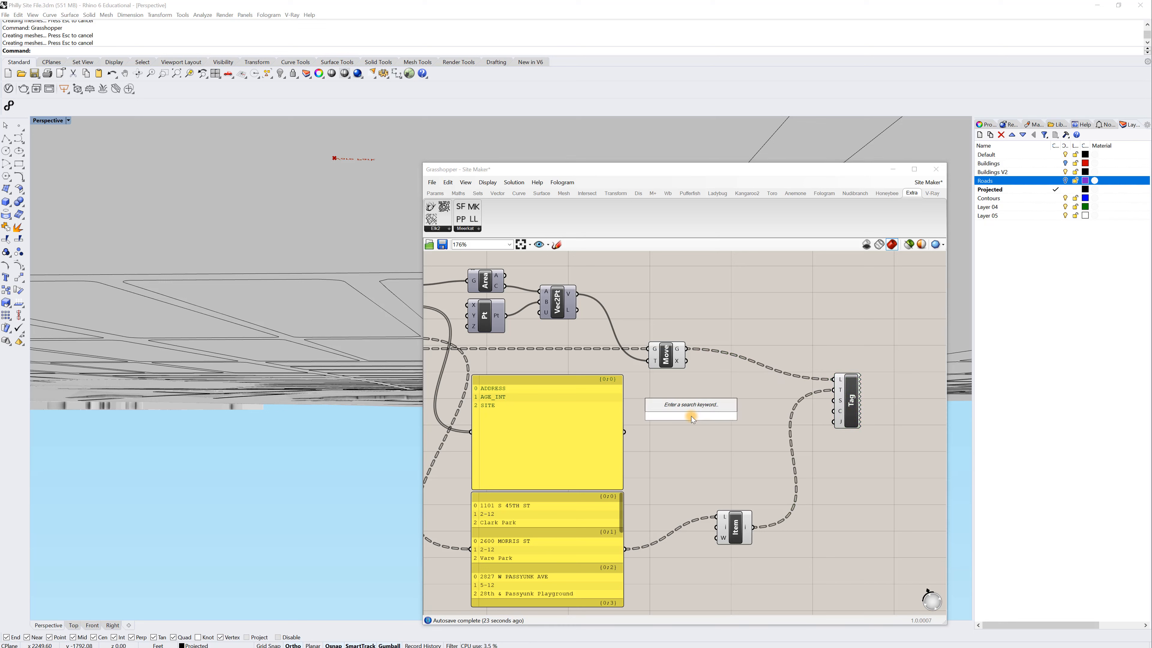
text(11)
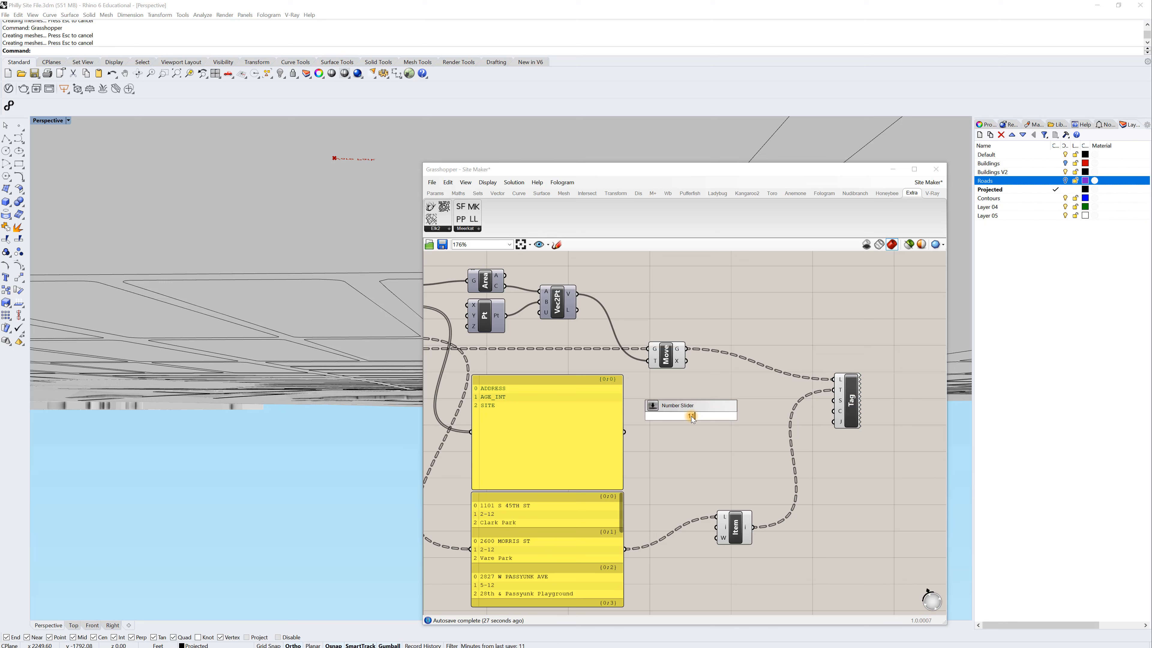
key(Return)
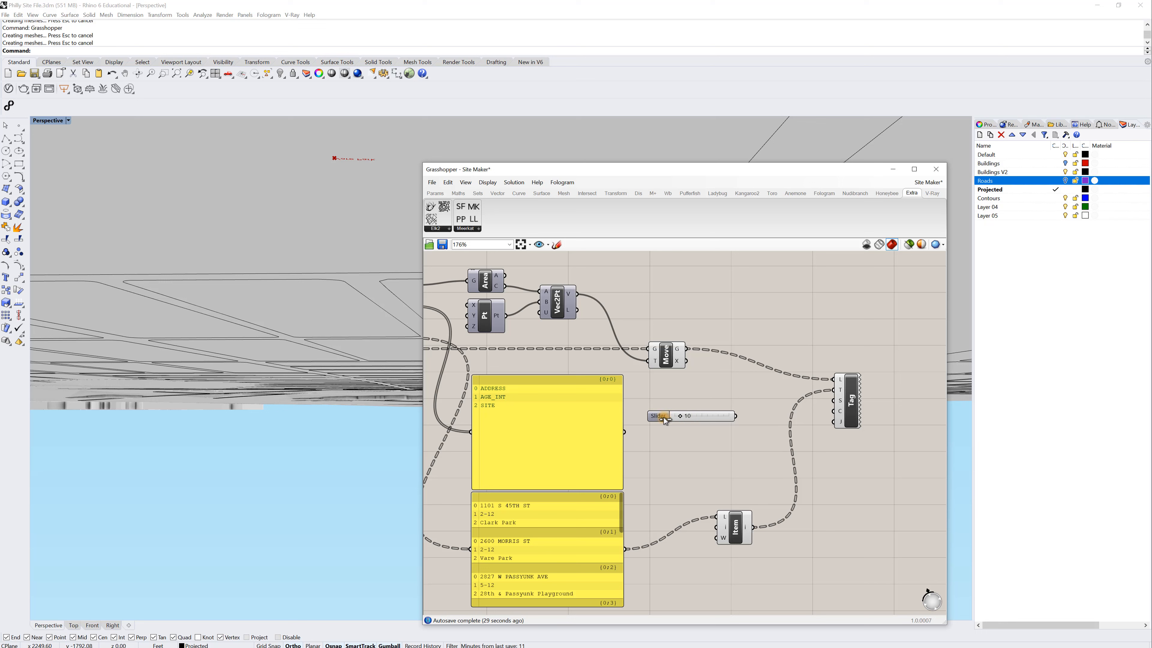
drag(677, 420, 833, 400)
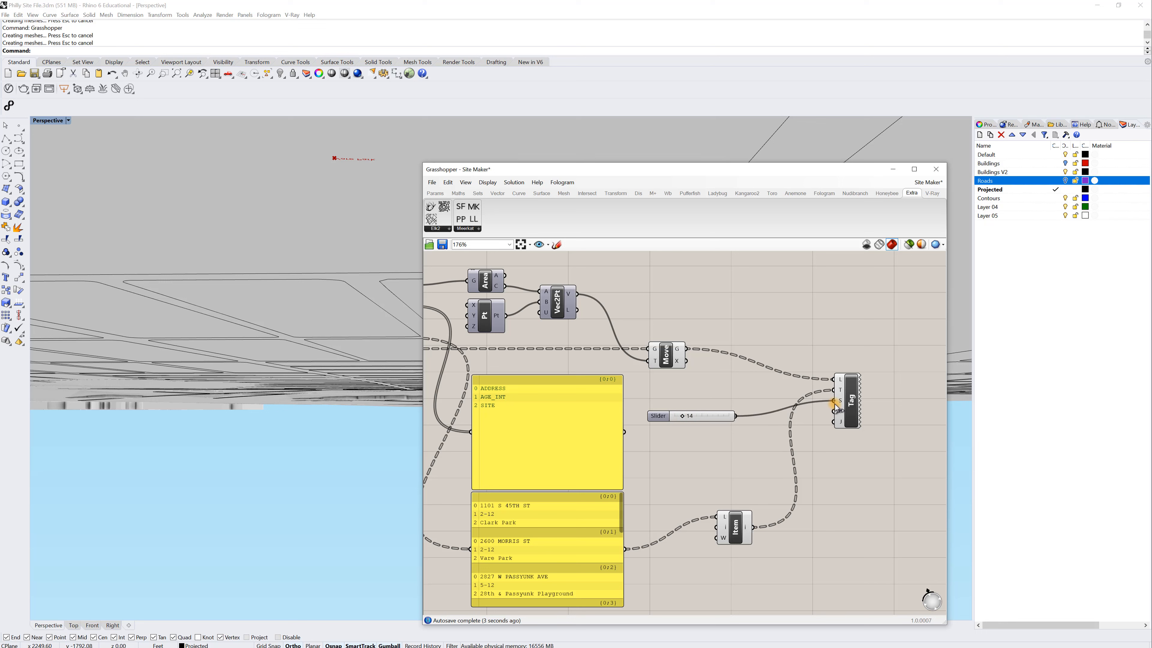
- Add a second Move component driven by a Unit Z vector and route the playground points through it to the tag location
right_drag(304, 253, 302, 266)
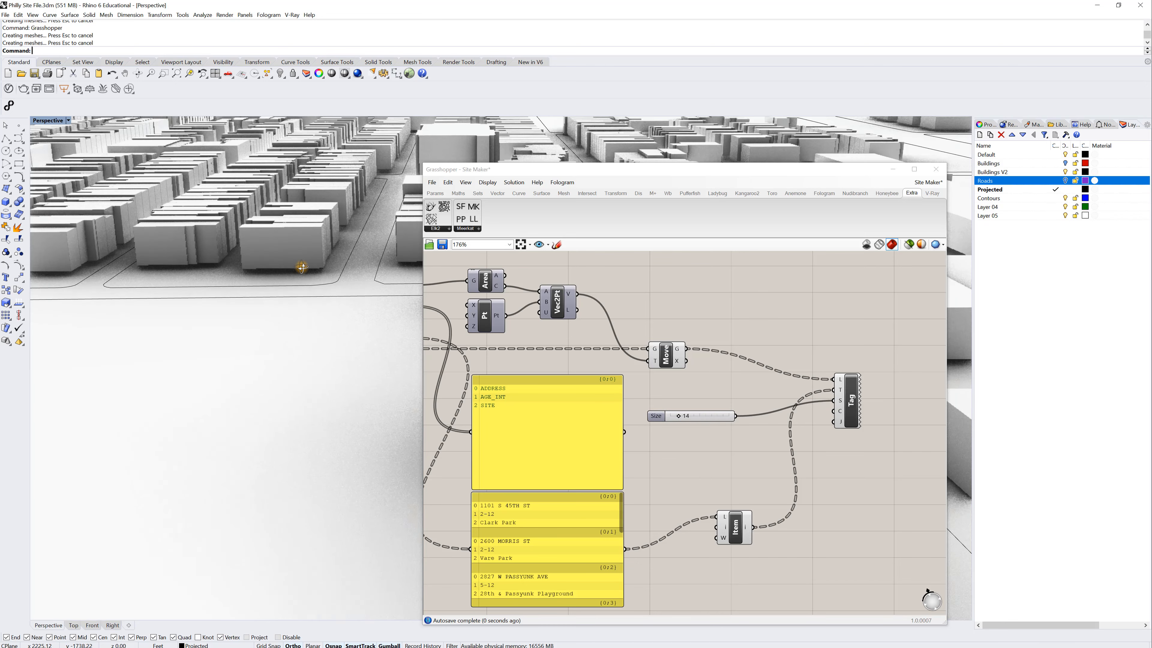
shift+right_drag(263, 299, 257, 344)
scroll(283, 344, down, 2)
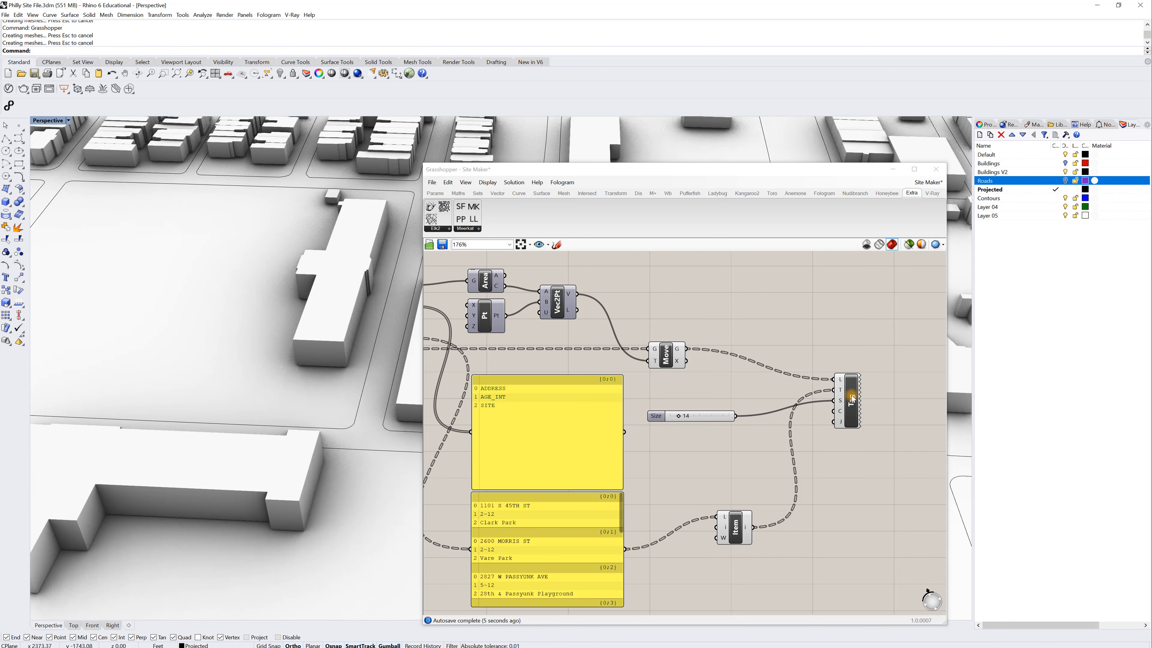
double_click(794, 327)
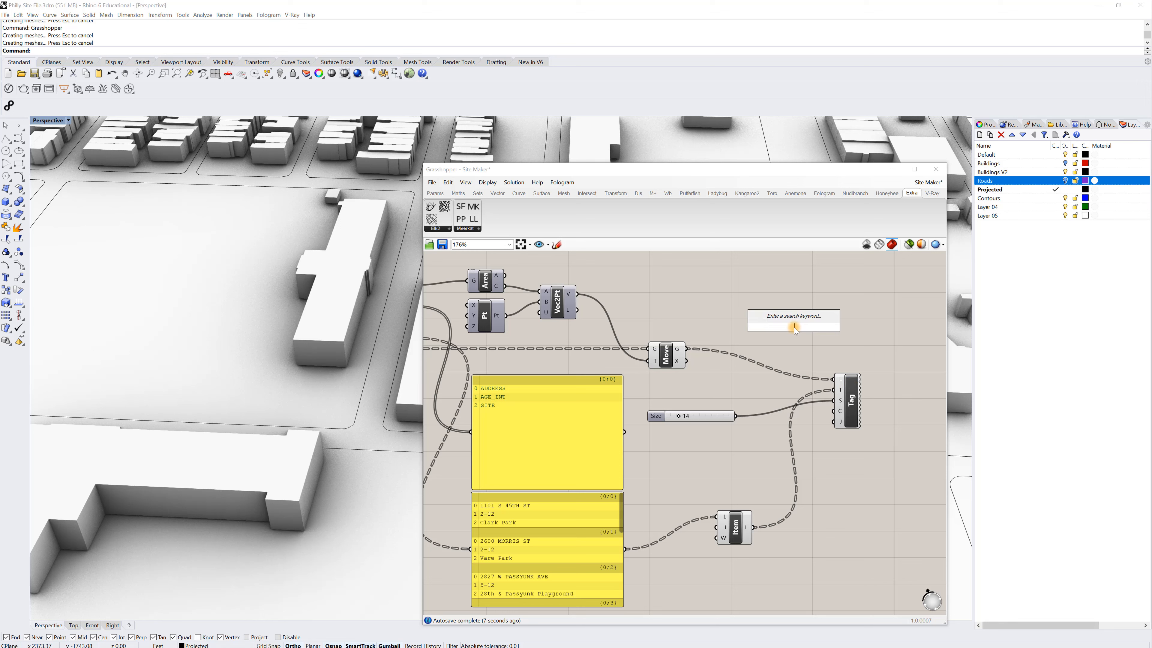
text(move)
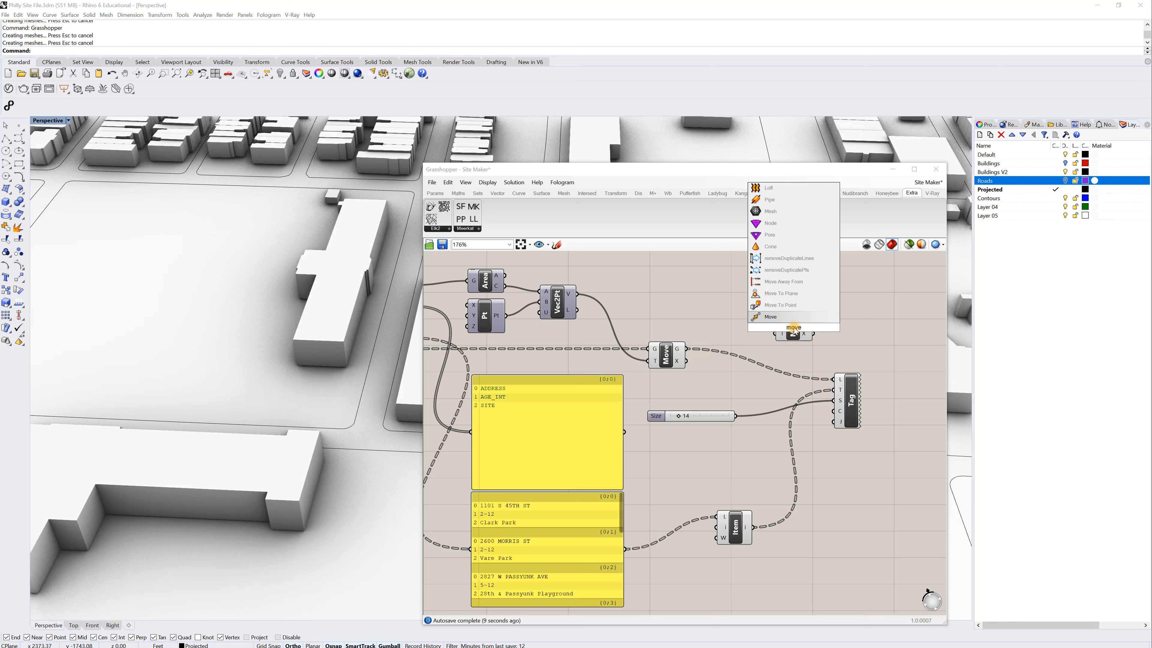
key(Return)
double_click(694, 325)
text(z)
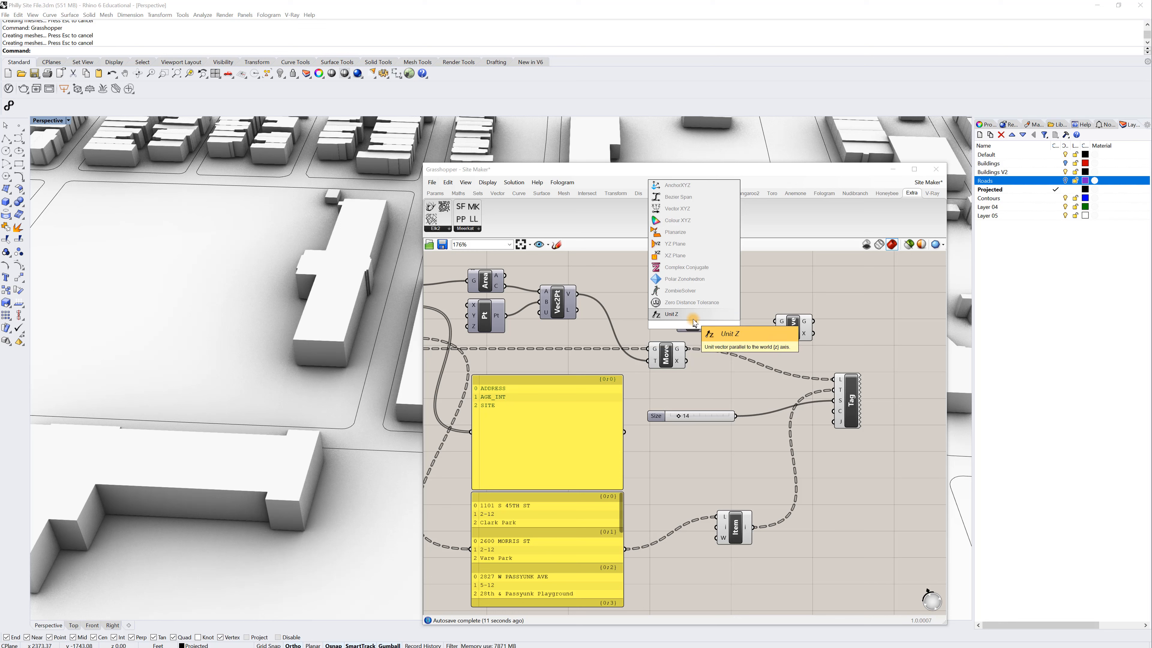
click(694, 319)
drag(694, 327, 834, 379)
- Duplicate the size slider as the Unit Z factor and arrange it with the Unit Z component below the second Move
click(718, 418)
key(ctrl+c)
key(ctrl+v)
click(726, 394)
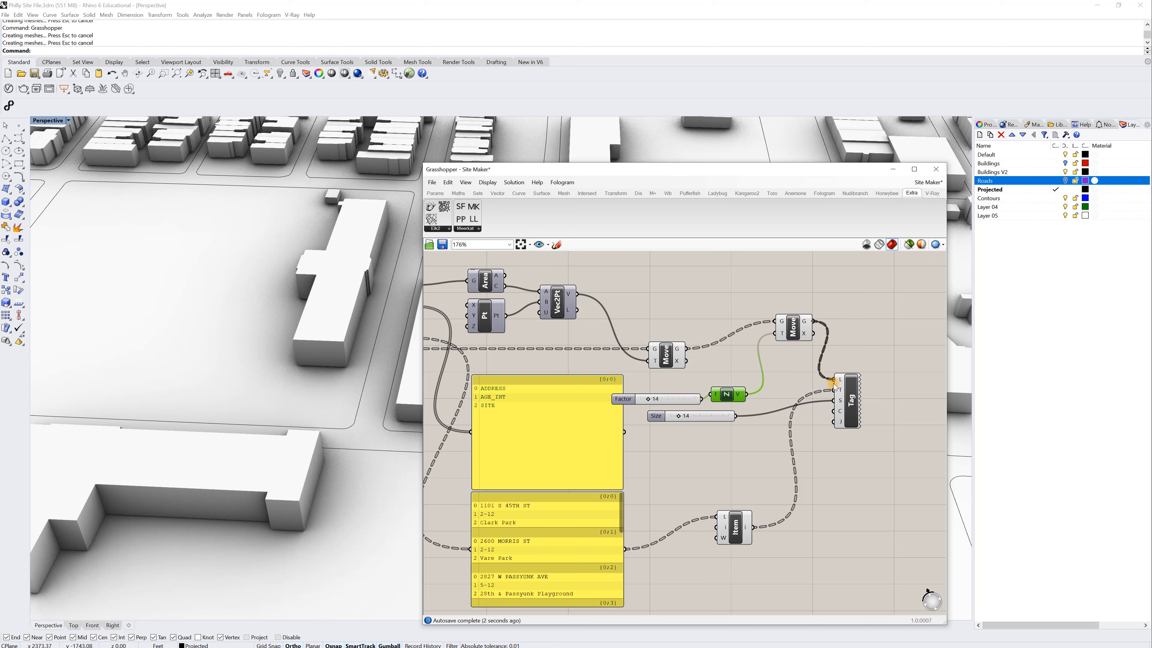
drag(732, 394, 753, 378)
drag(623, 399, 656, 397)
click(798, 327)
click(667, 355)
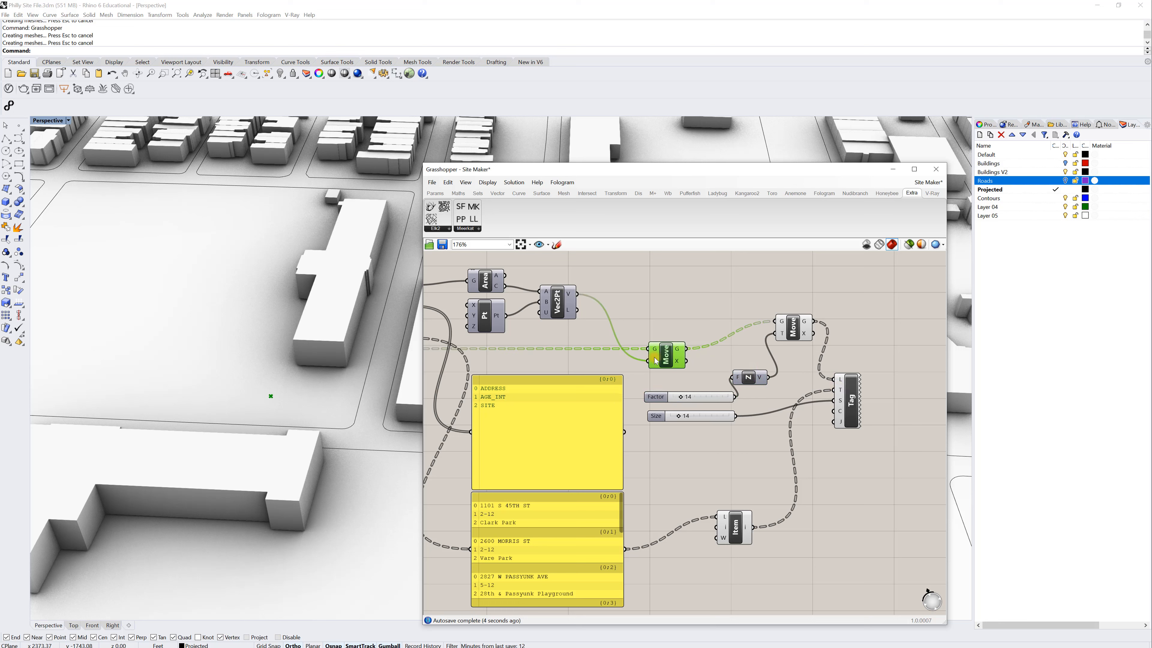
click(800, 330)
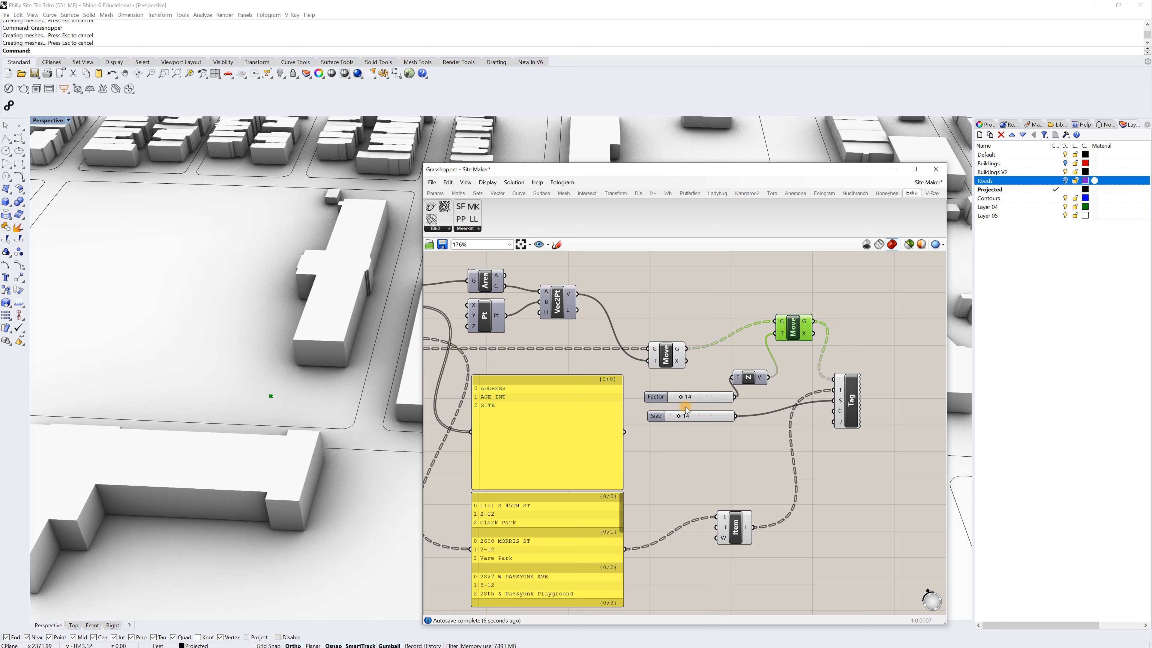
- Shift the Text Tag 3D component further along the canvas and set the Unit Z factor slider to 100
drag(851, 399, 903, 398)
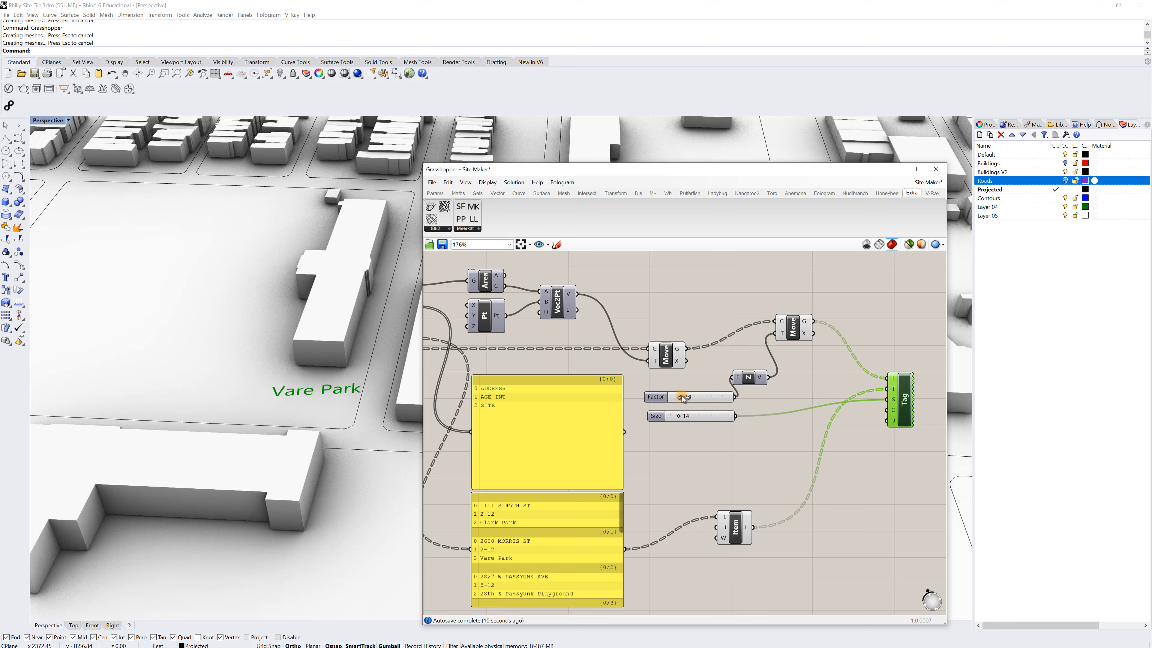
drag(683, 399, 737, 397)
scroll(283, 362, up, 3)
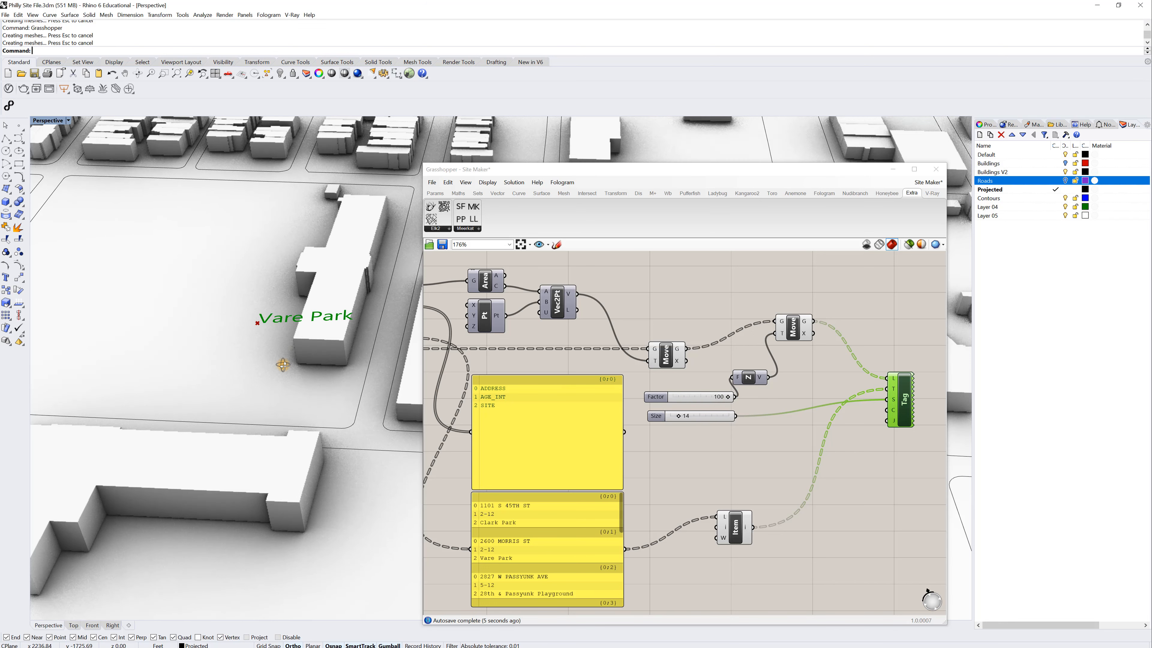
scroll(283, 362, down, 5)
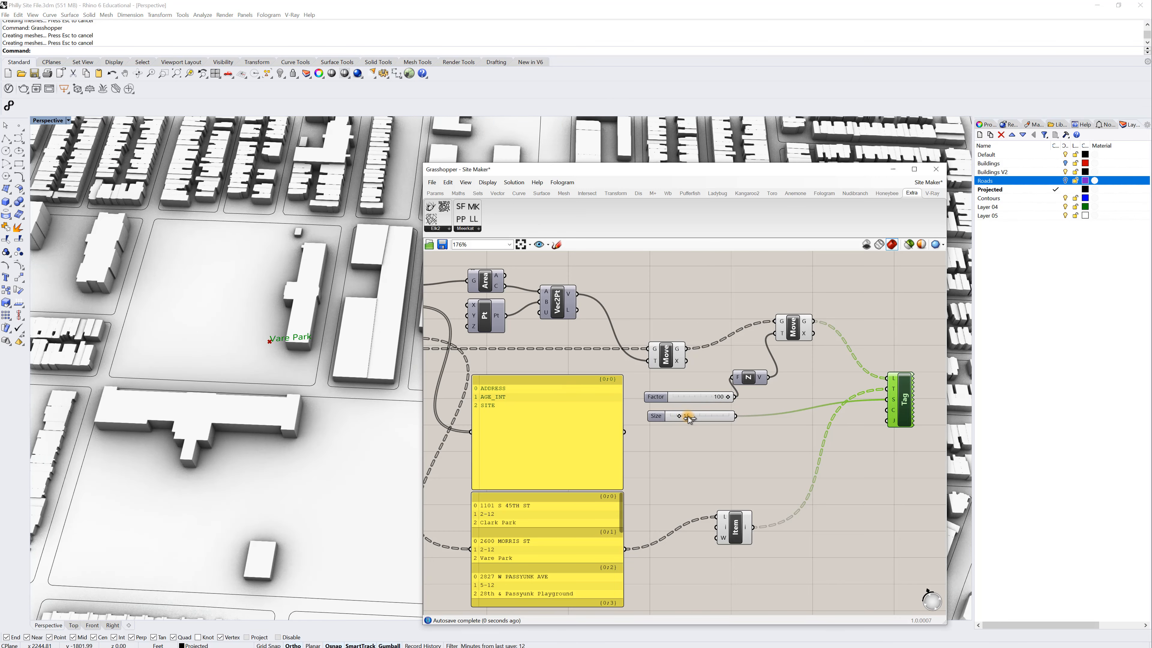
- Set the text size slider to 48 and check the playground tags across the city in the Perspective viewport
drag(698, 419, 699, 418)
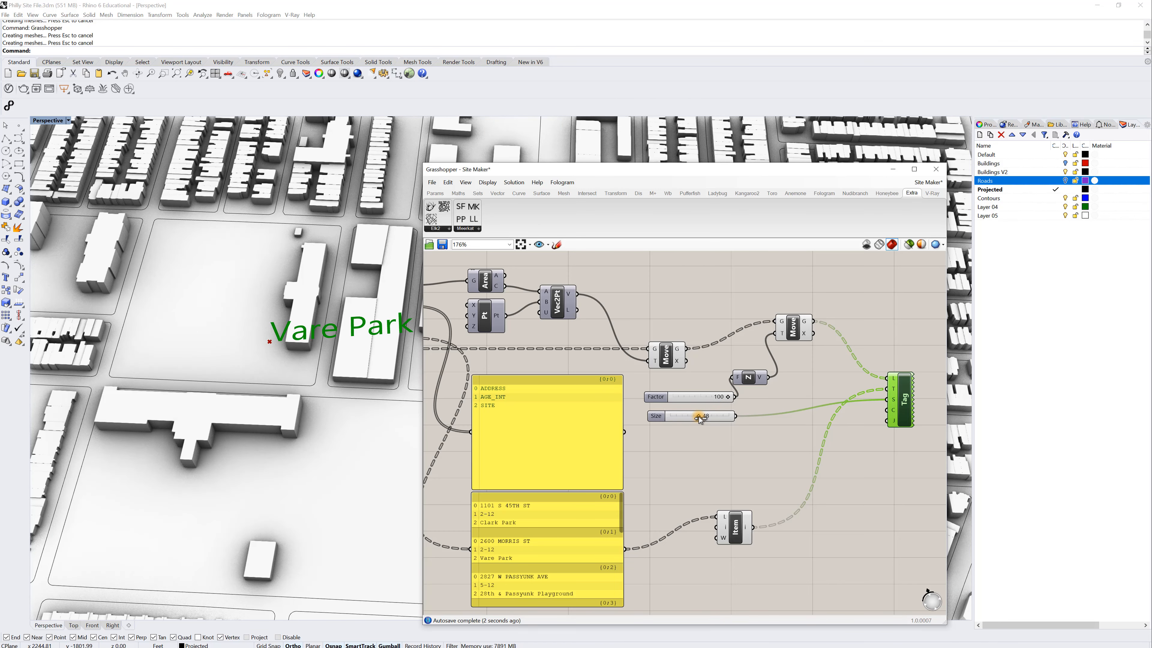
scroll(327, 346, down, 3)
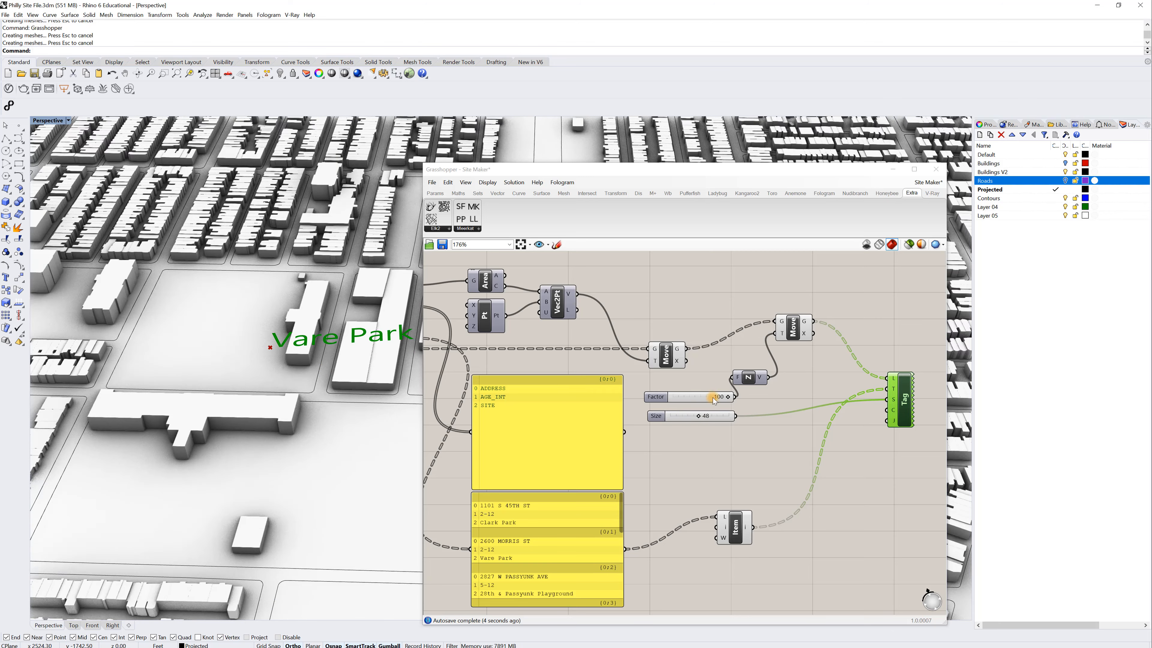
scroll(252, 365, down, 5)
scroll(253, 365, down, 5)
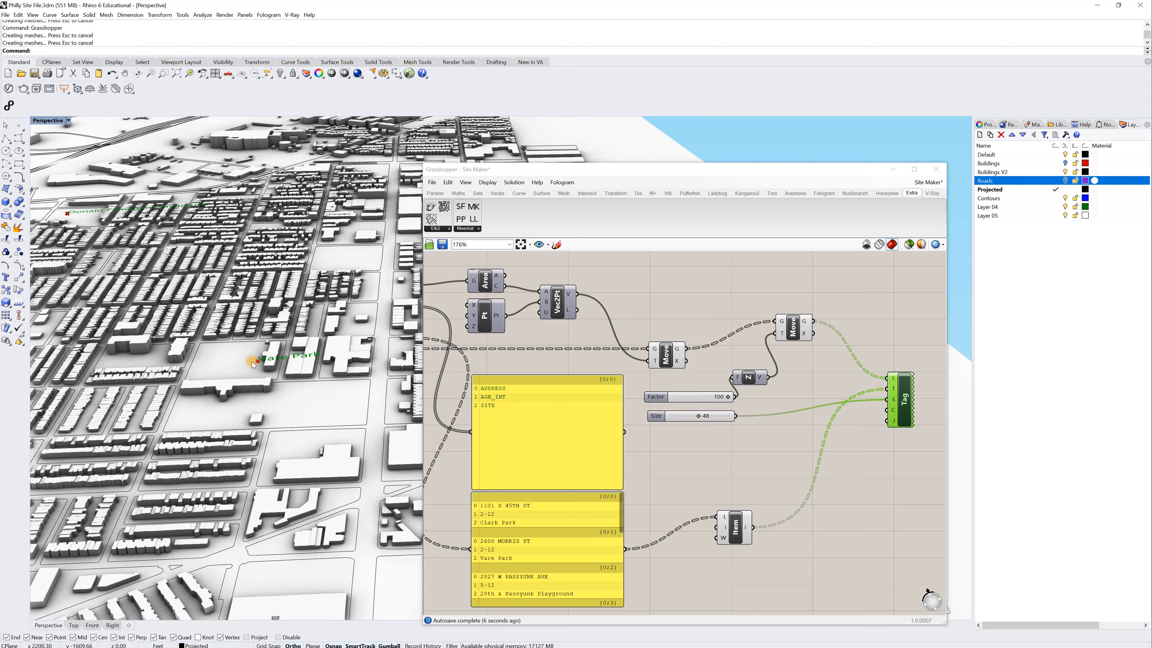
scroll(373, 385, down, 4)
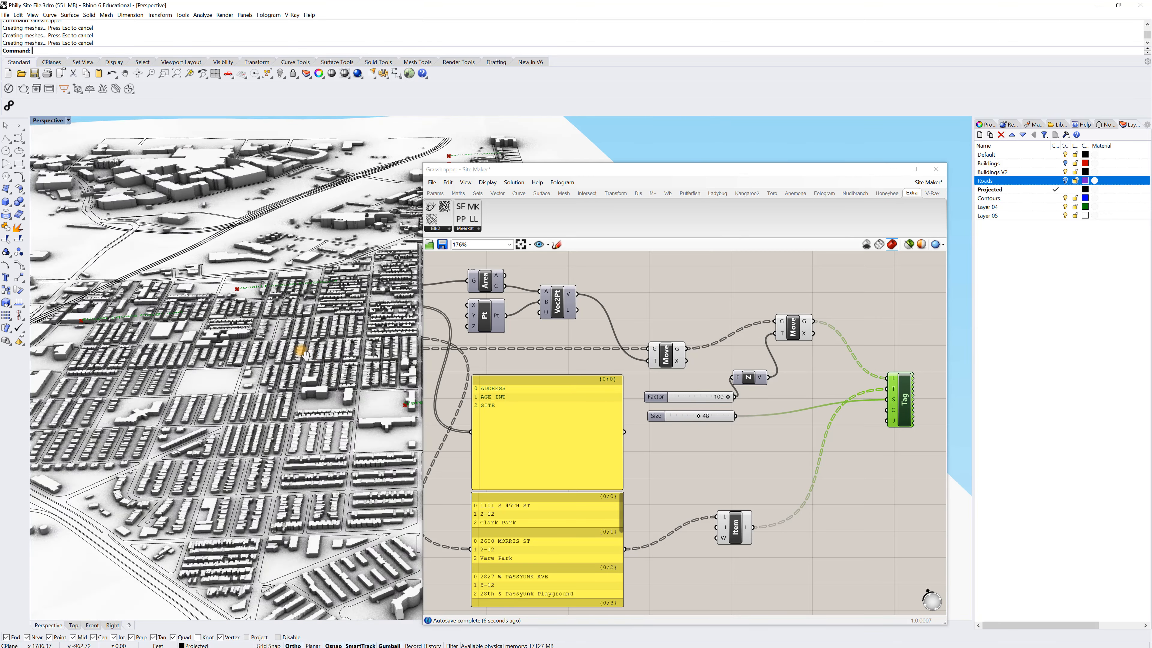
- Insert an XZ Plane component between the second Move and the tag location input so the text stands upright
double_click(845, 314)
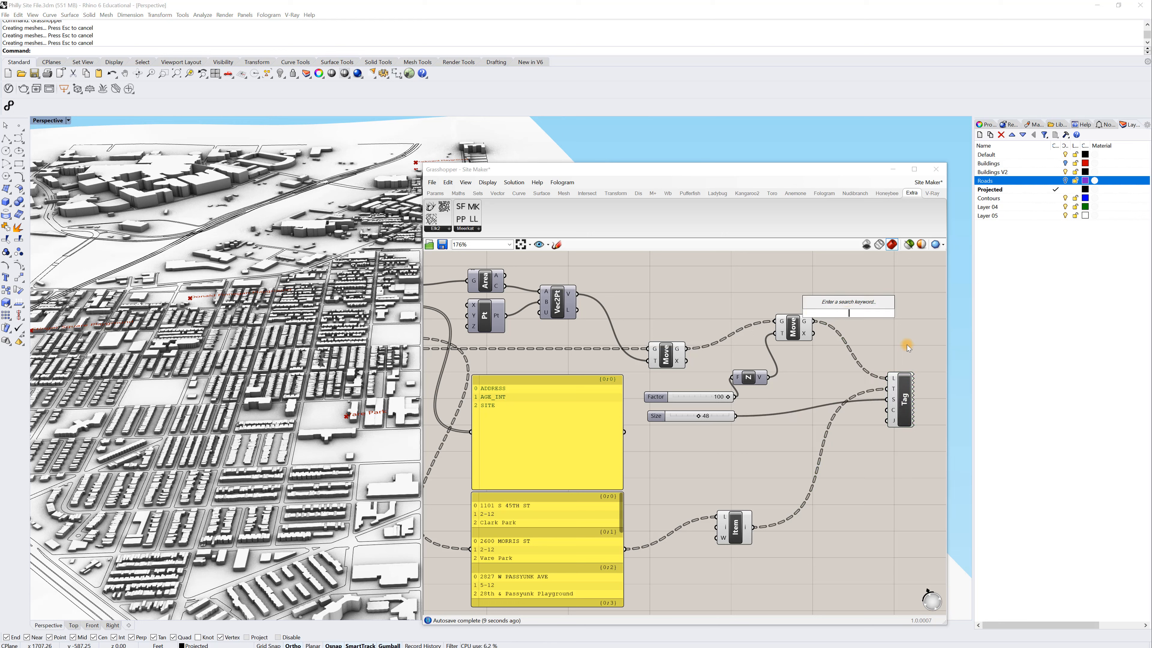
click(792, 328)
click(899, 383)
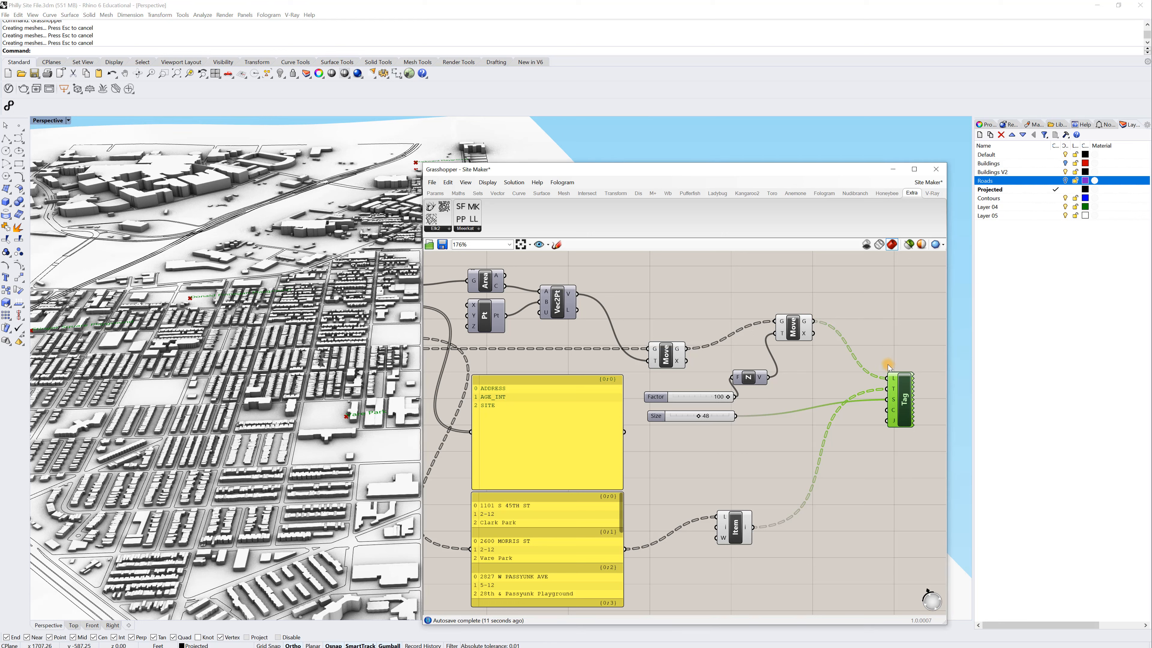
double_click(850, 330)
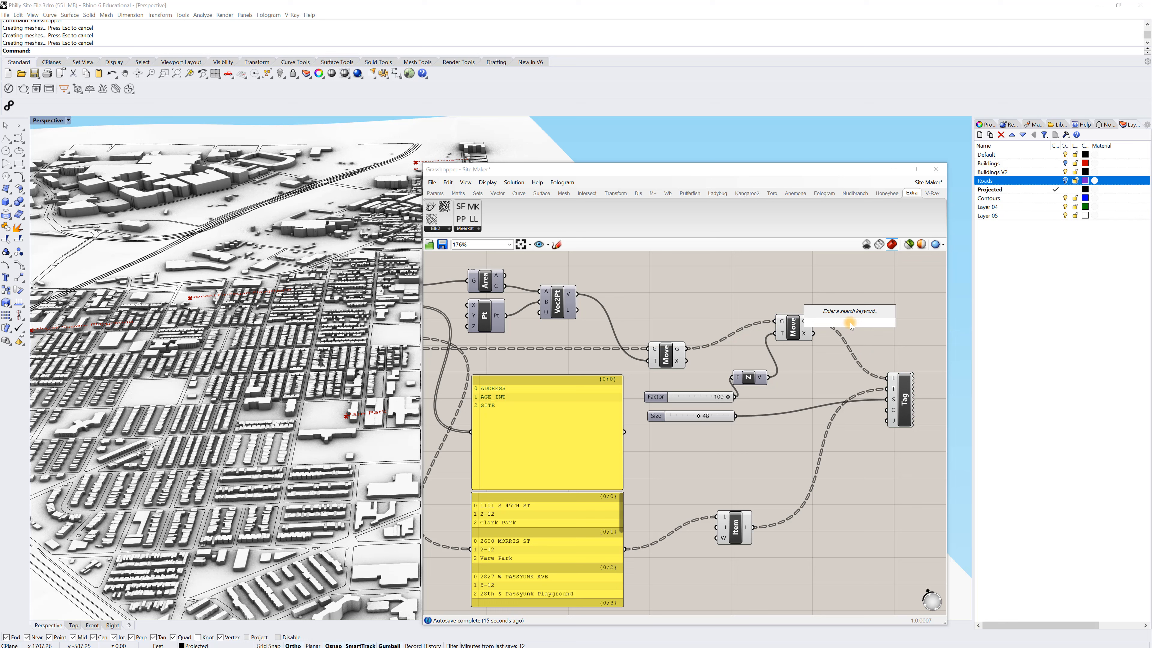
text(XZ)
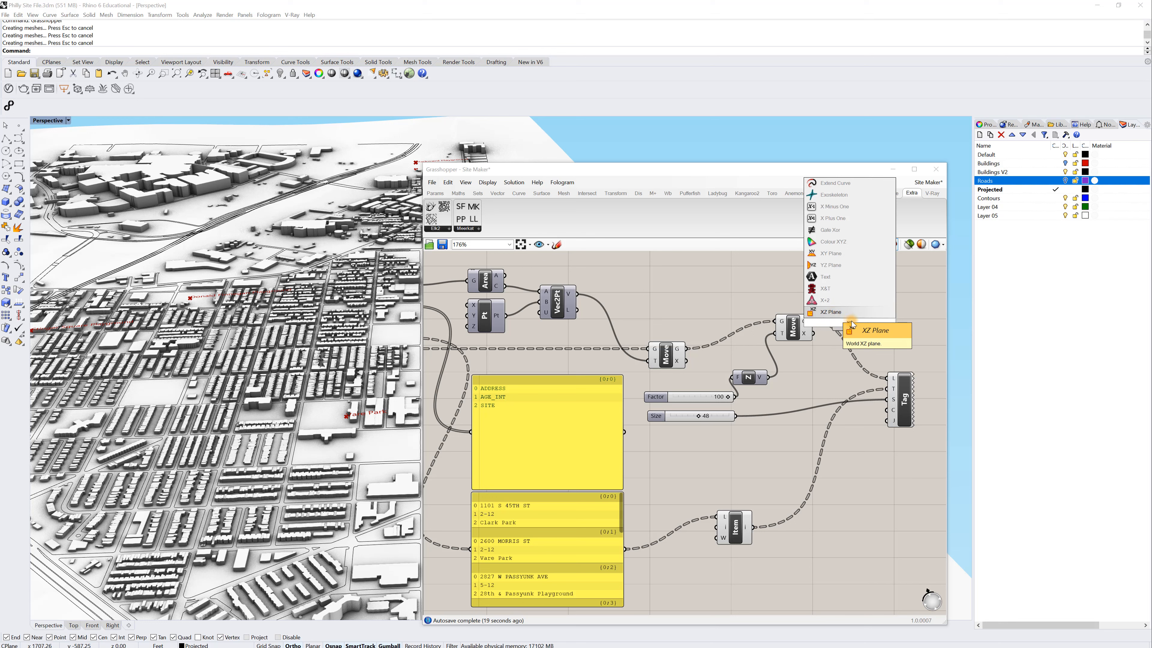
key(Return)
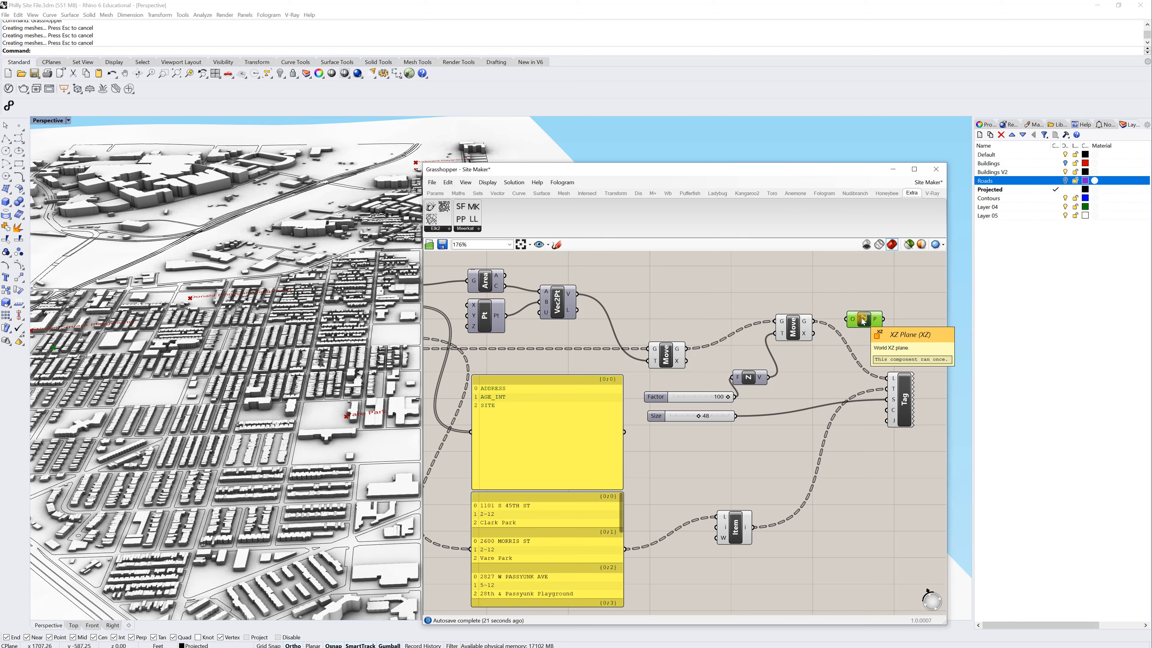
drag(814, 322, 888, 378)
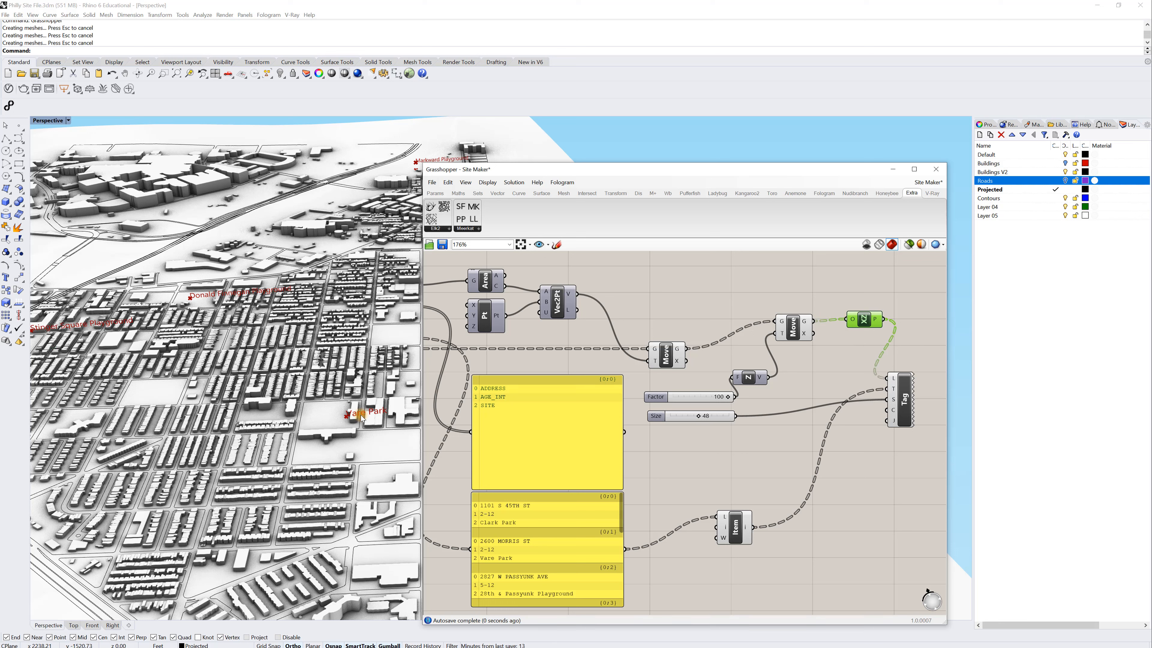
scroll(357, 406, up, 5)
shift+right_drag(368, 402, 307, 430)
click(910, 396)
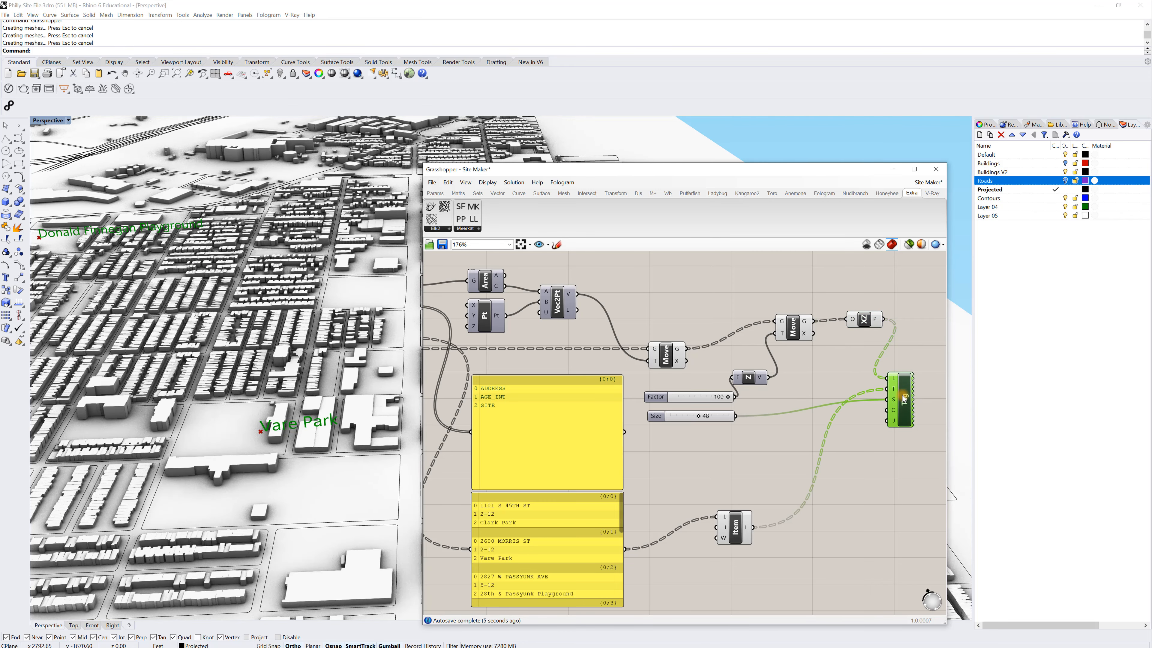
- Turn off the preview of the playground components feeding the Text Tag 3D, leaving only the tag's preview on
click(859, 537)
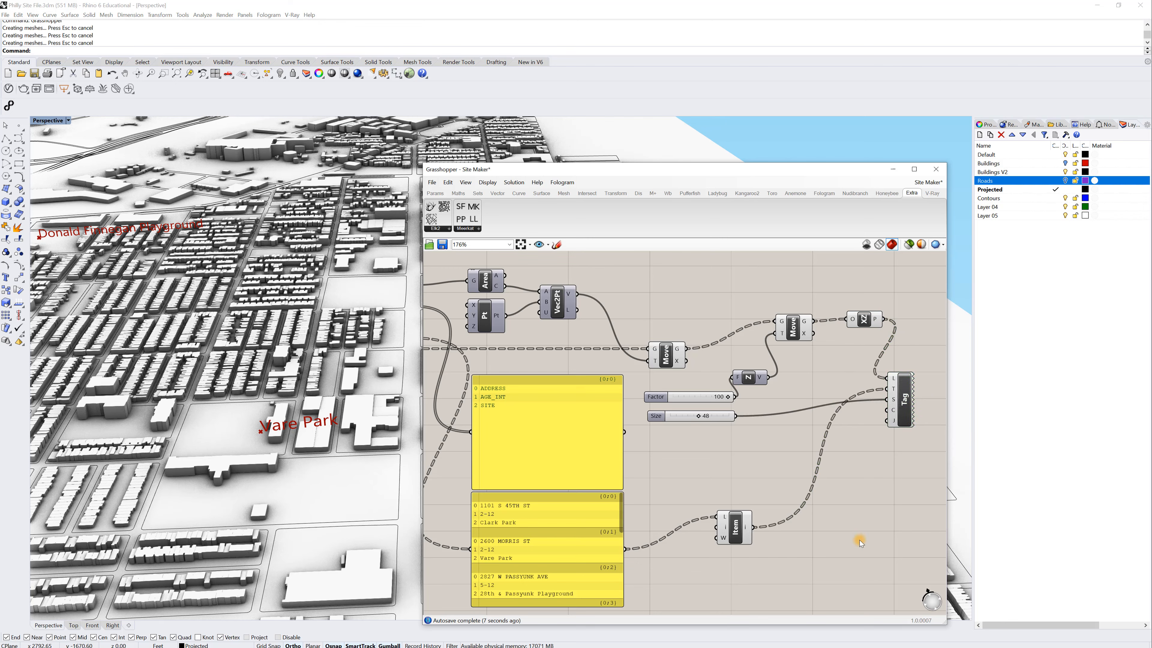
scroll(859, 539, down, 2)
drag(871, 580, 540, 308)
right_click(731, 370)
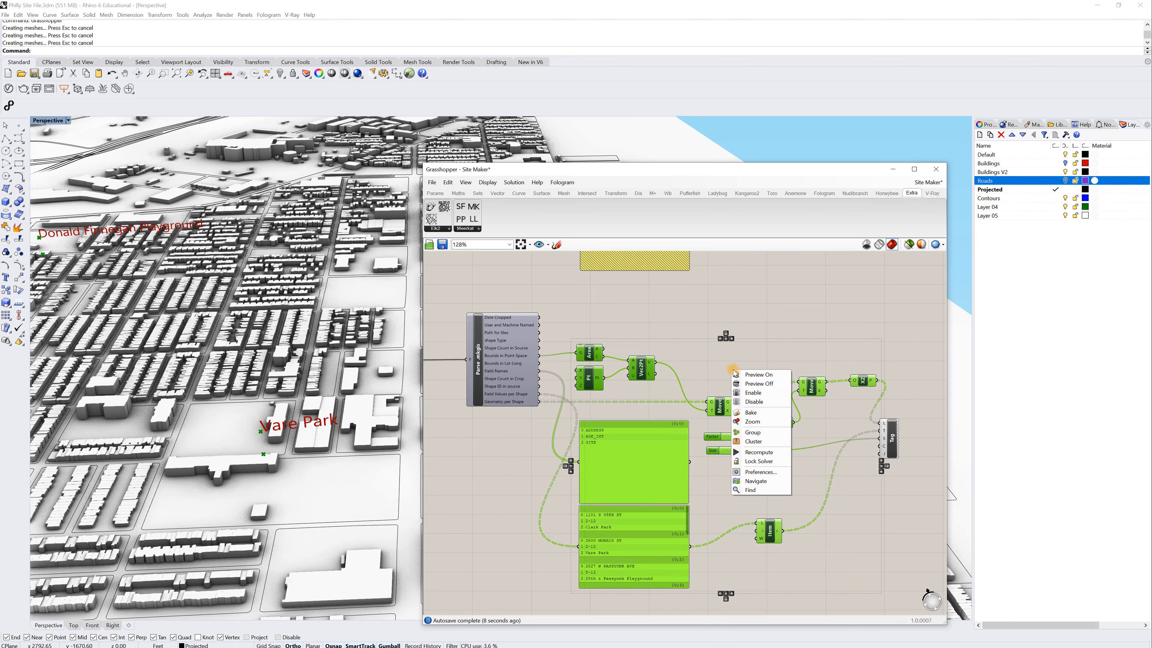
click(757, 383)
click(889, 437)
drag(891, 439, 912, 438)
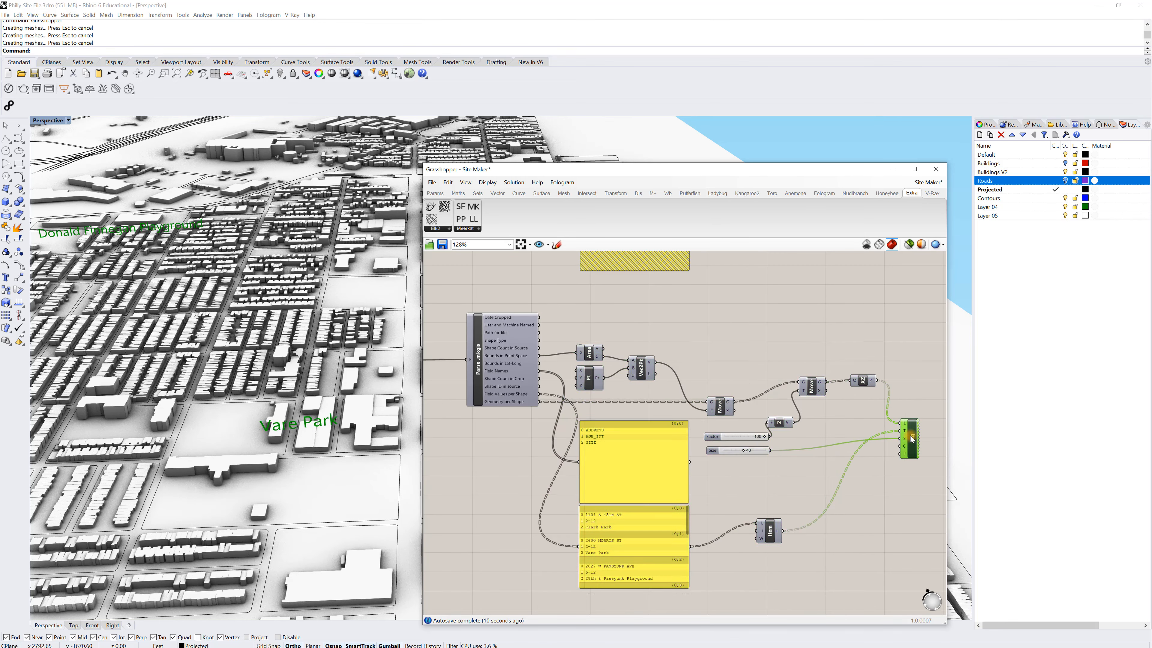
right_click(911, 437)
click(916, 372)
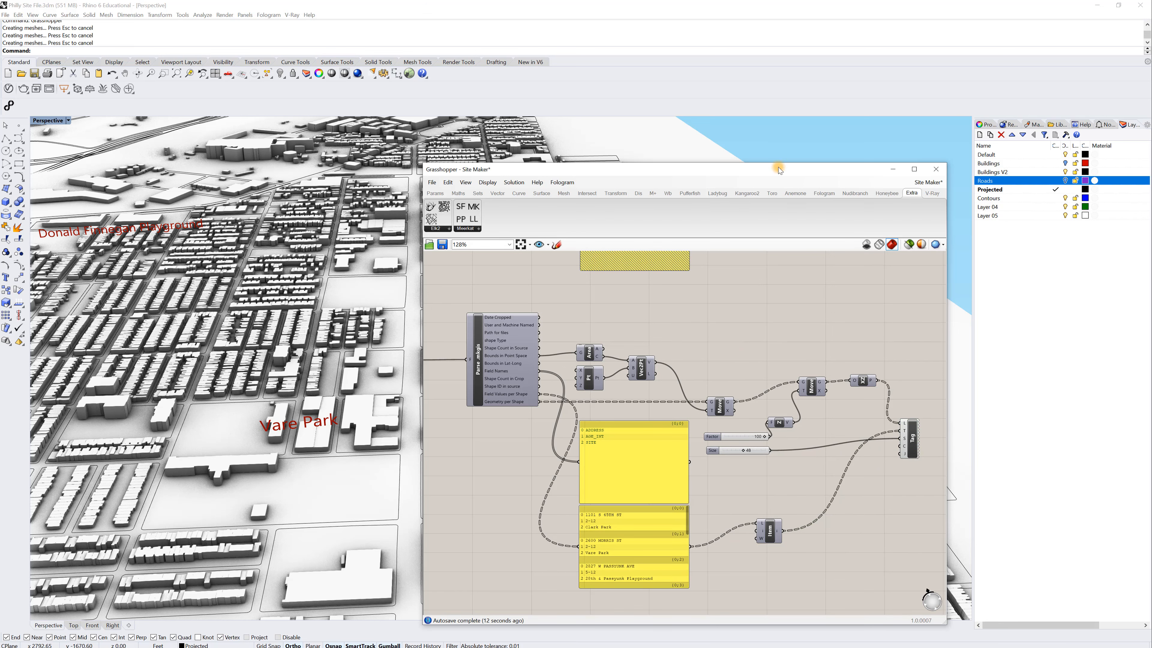
- Rename Layer 04 as Text, make it the current layer and select the Text Tag 3D component
drag(799, 169, 878, 154)
right_drag(308, 406, 286, 363)
drag(825, 154, 706, 156)
double_click(1009, 206)
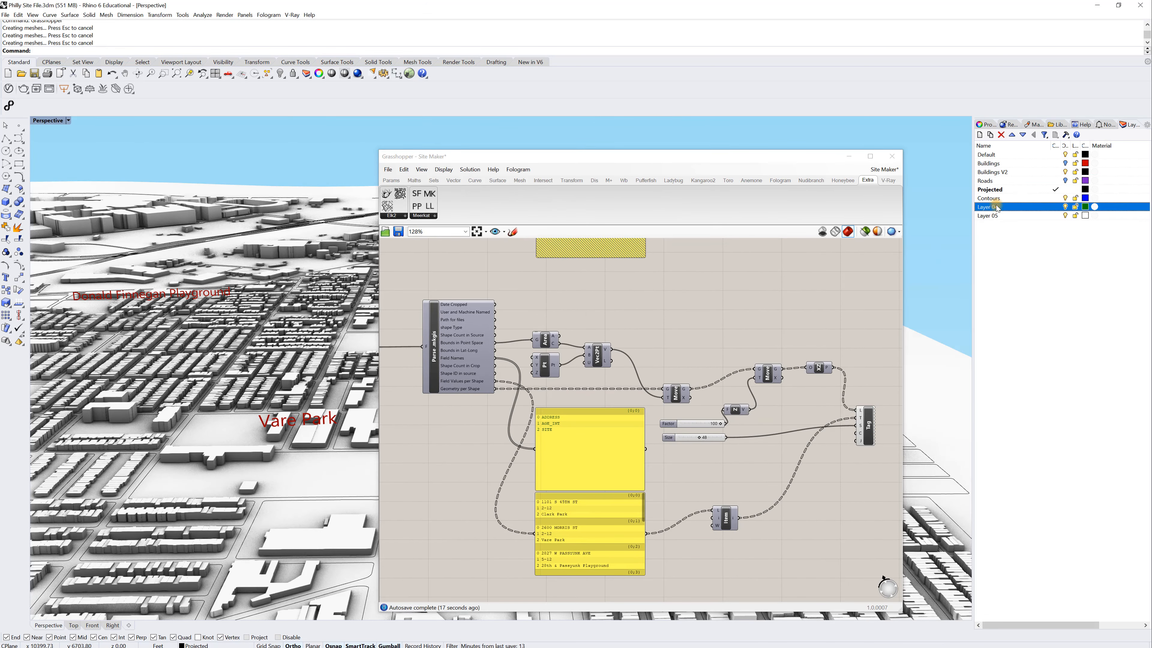
text(Te)
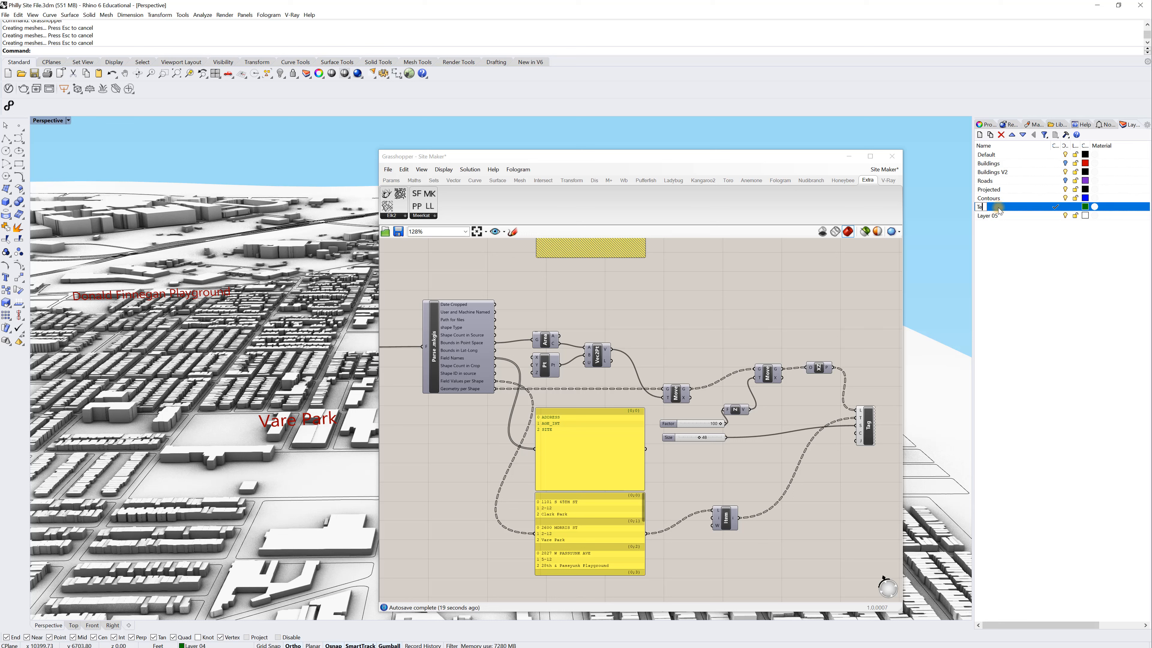
text(xt)
key(Return)
click(867, 422)
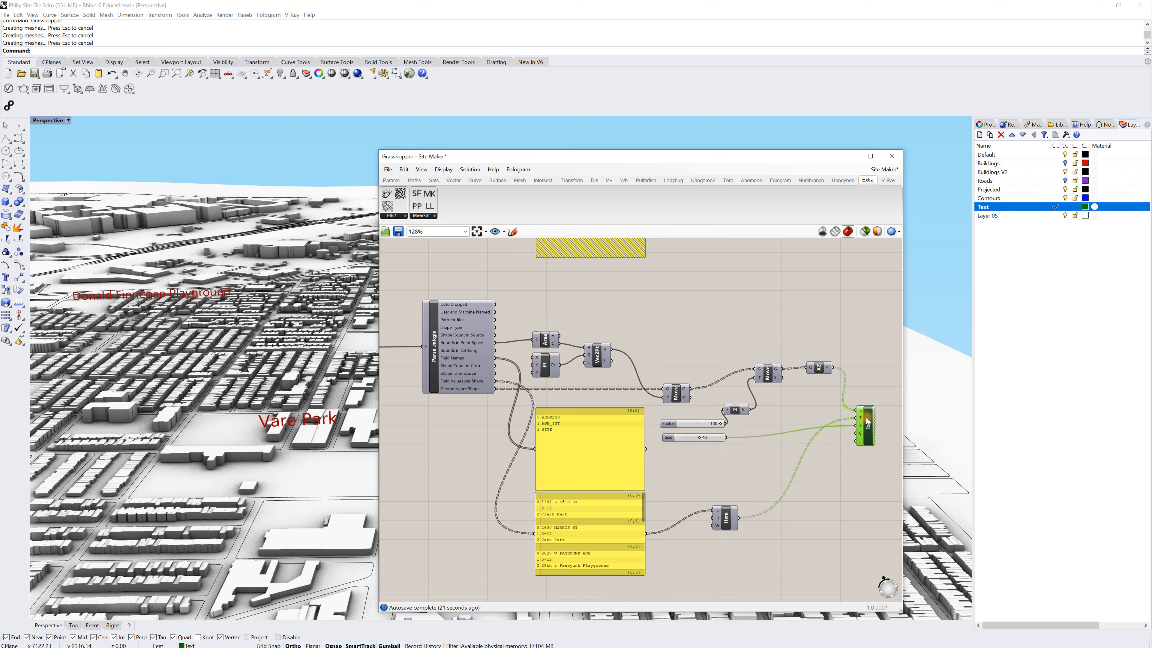
- Bake the playground text tags onto the Text layer as a group
right_click(867, 422)
click(873, 427)
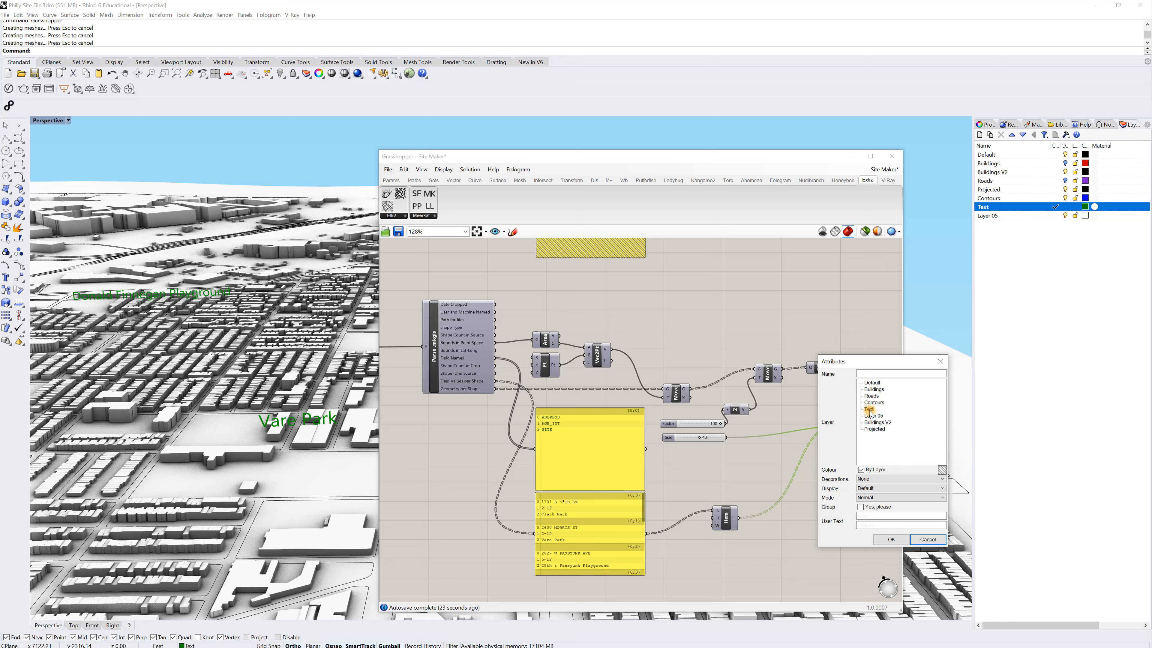
click(861, 507)
click(890, 539)
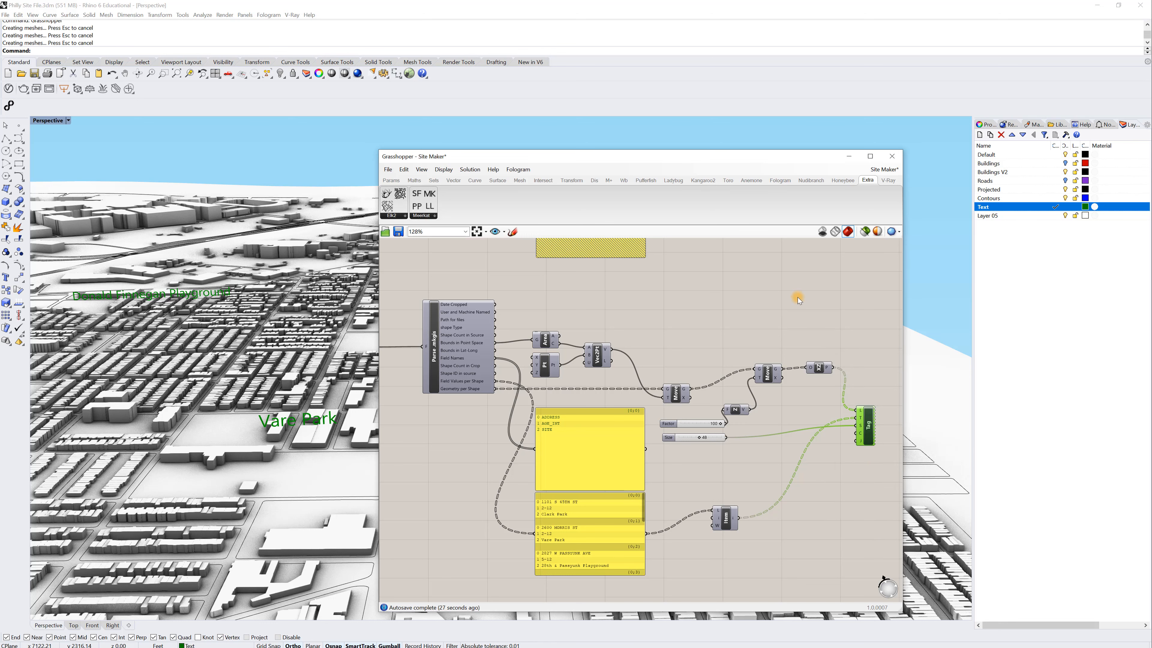
- Close the Grasshopper window and examine the baked playground labels across the city in the Perspective viewport
click(891, 158)
scroll(445, 389, down, 2)
right_drag(453, 389, 474, 372)
shift+right_drag(396, 411, 504, 441)
scroll(484, 426, up, 6)
scroll(494, 422, down, 4)
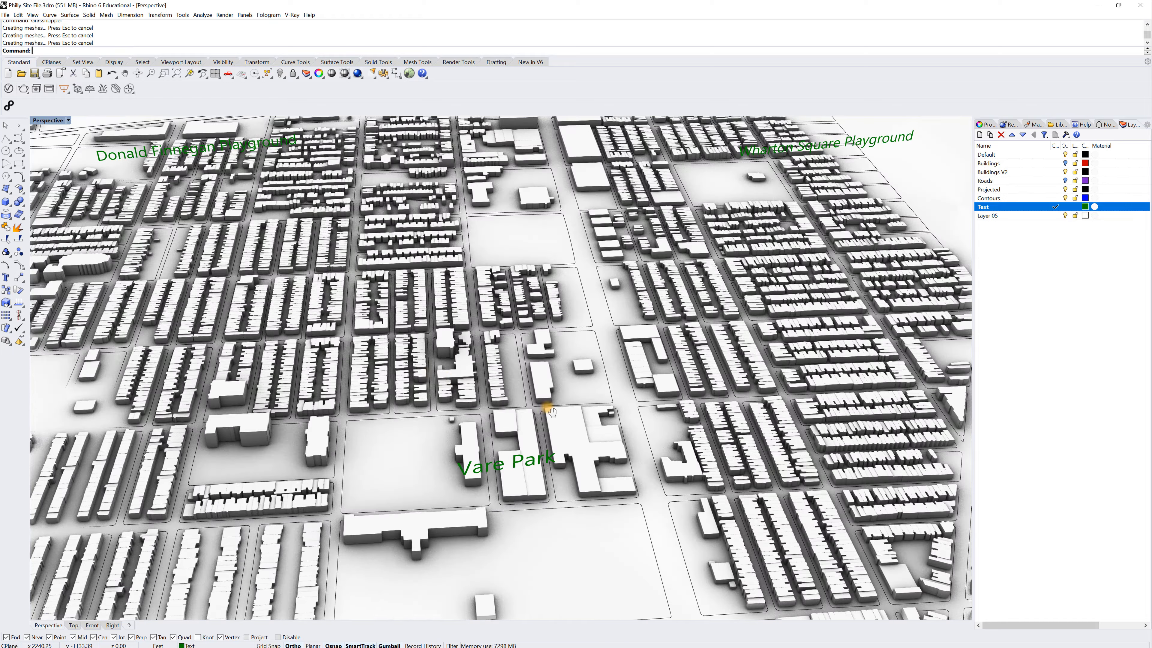
shift+right_drag(548, 404, 489, 388)
scroll(653, 443, down, 3)
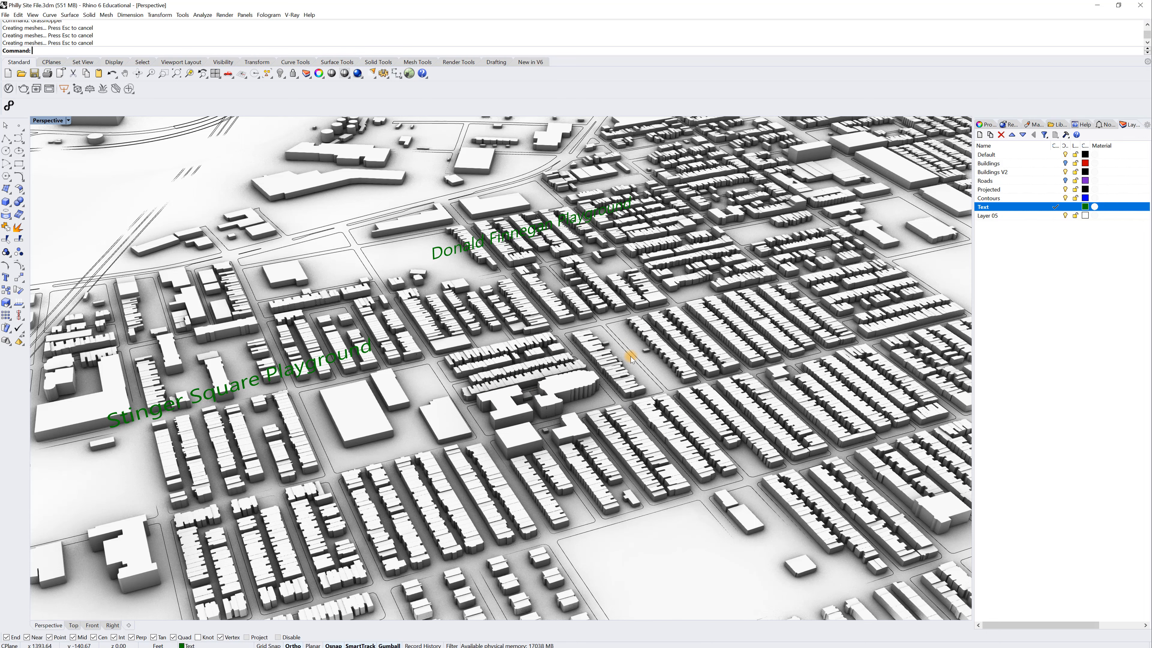
mouse_move(612, 345)
right_down()
mouse_move(586, 326)
mouse_move(605, 351)
right_up()
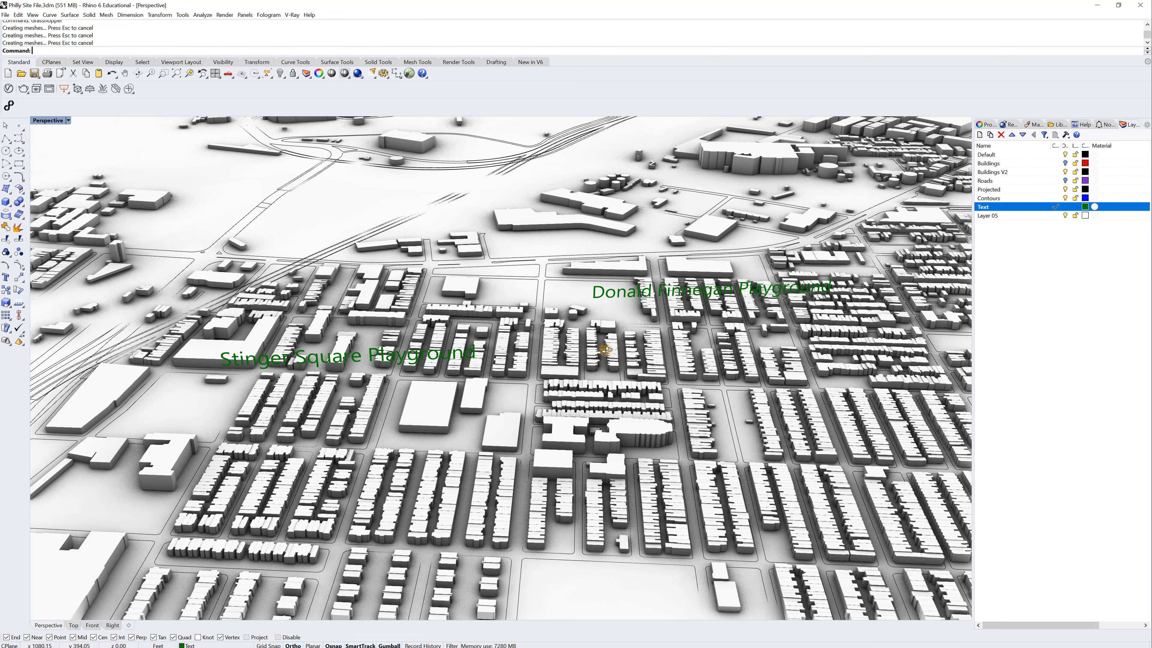
right_drag(591, 489, 520, 472)
click(521, 473)
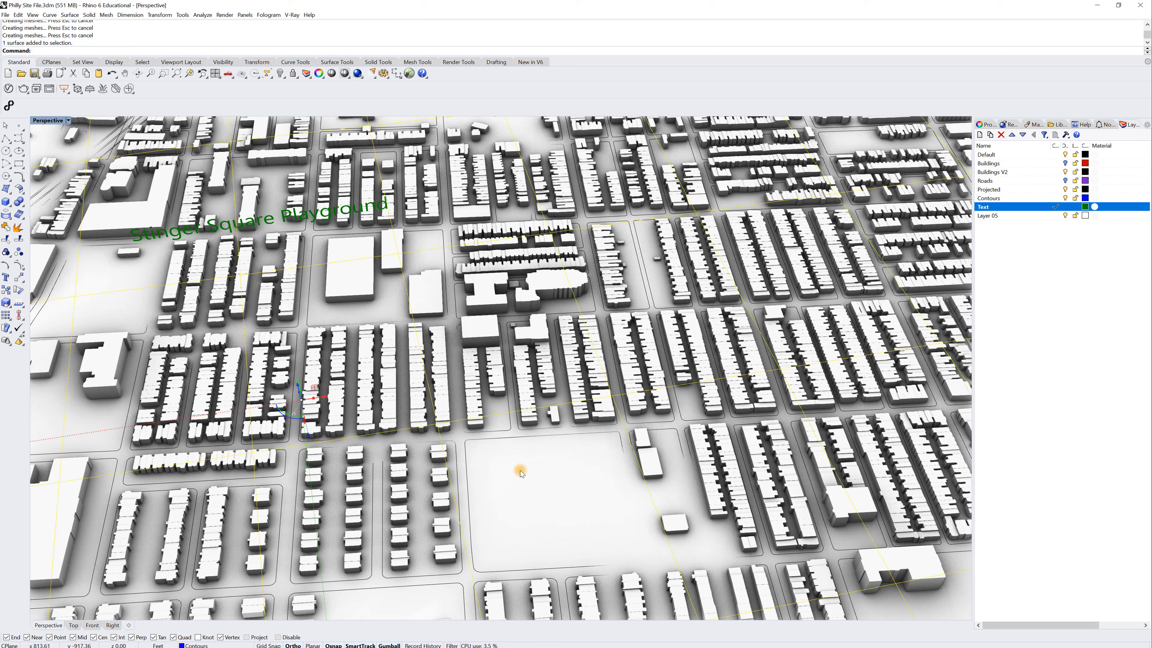
key(Return)
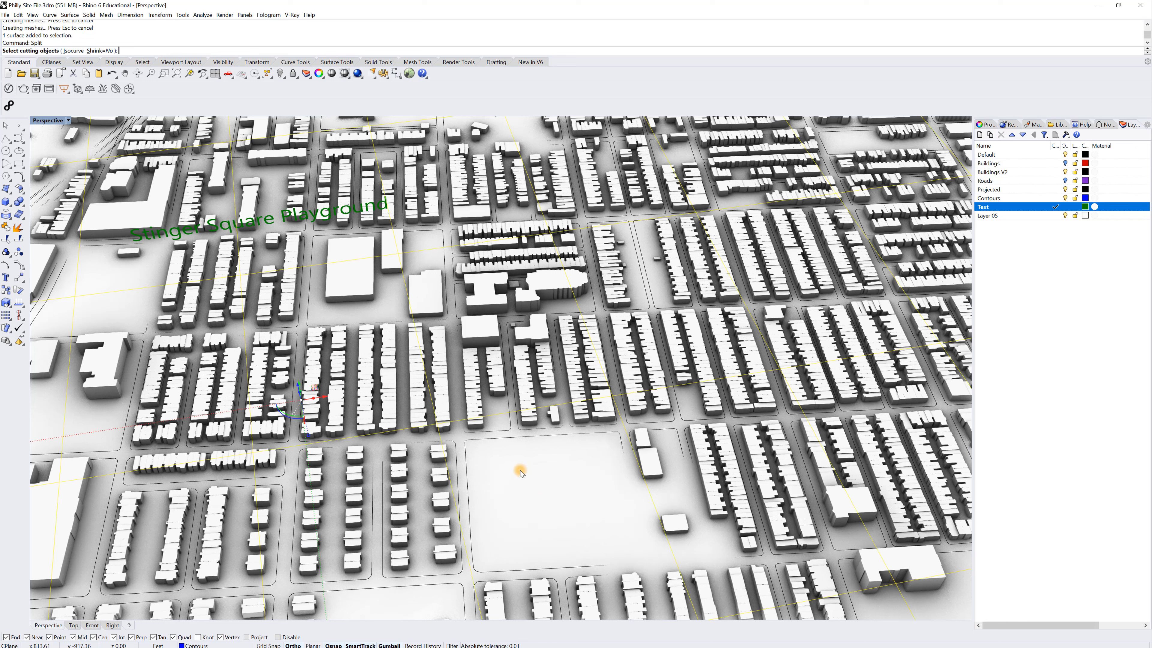
click(523, 439)
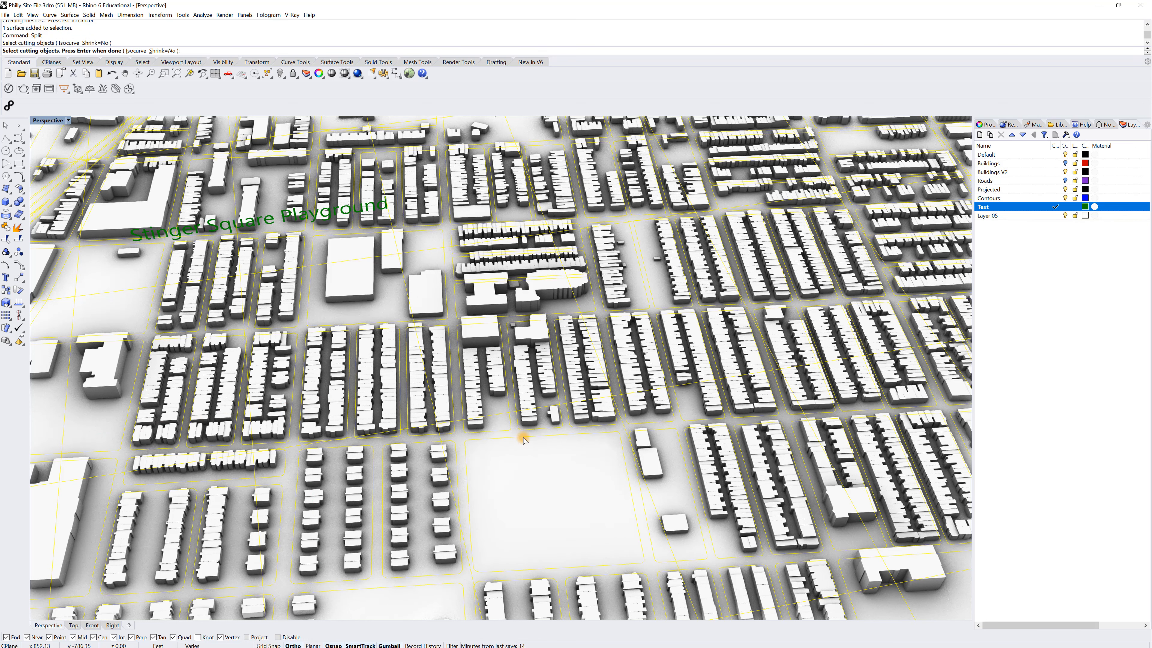
key(Return)
- Select the grouped street outline curves on the ground and ungroup them
click(523, 438)
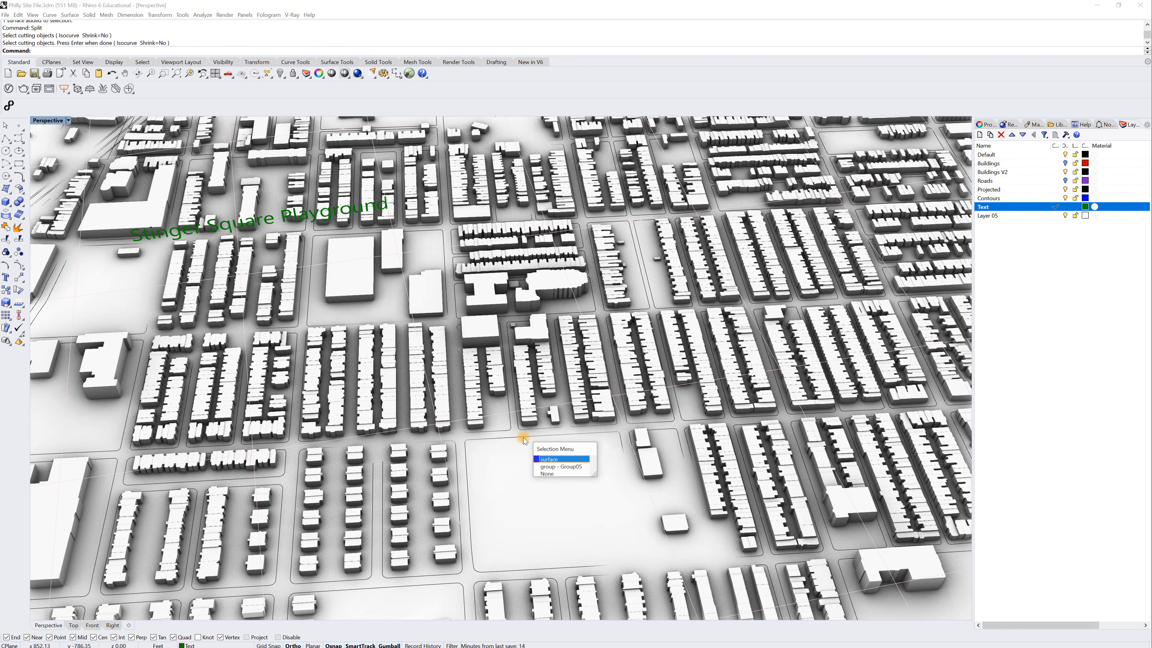
click(560, 459)
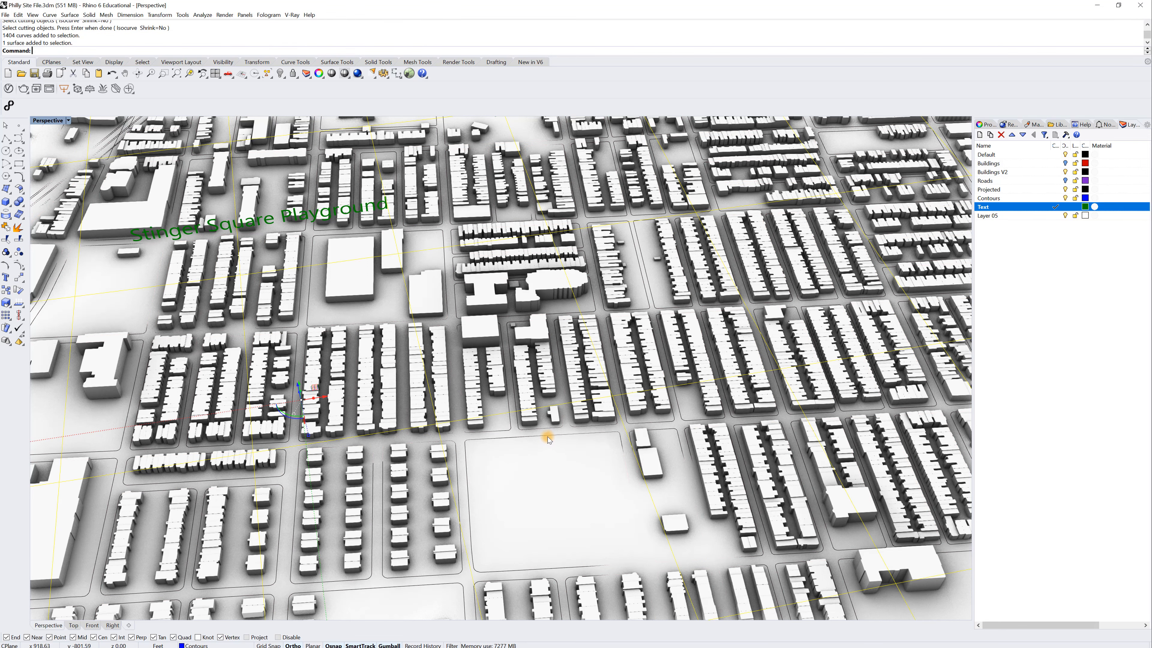
click(547, 438)
click(565, 459)
text(un)
key(Return)
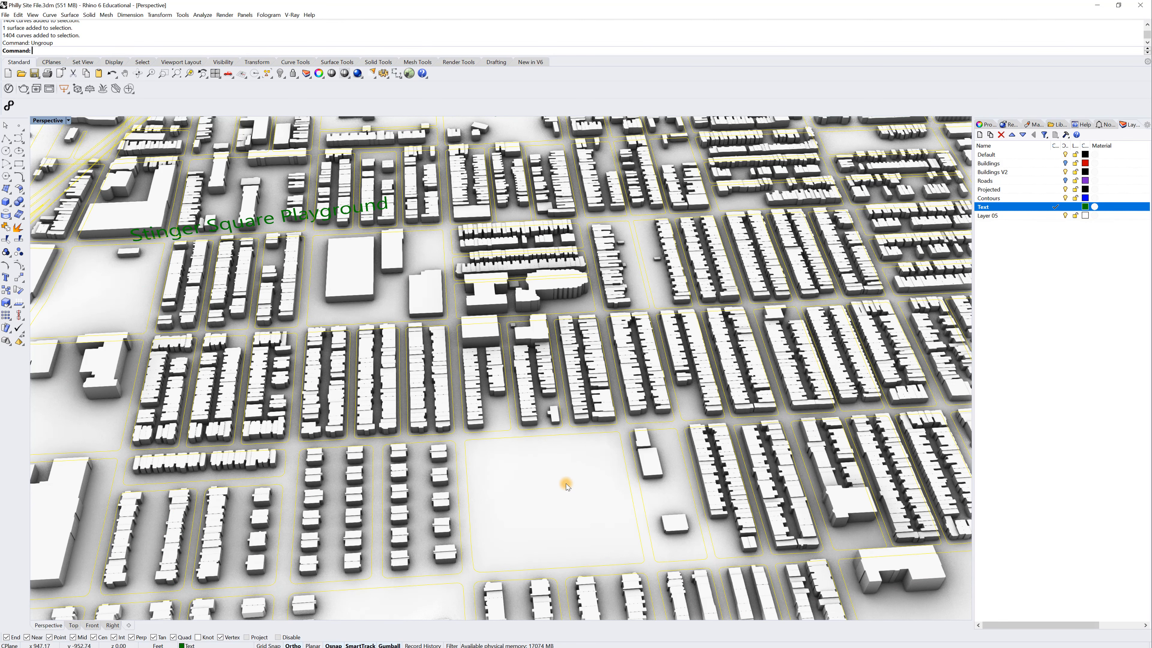
- Split the ground surface using the individual boundary curves around the large empty block
click(557, 483)
text(spl)
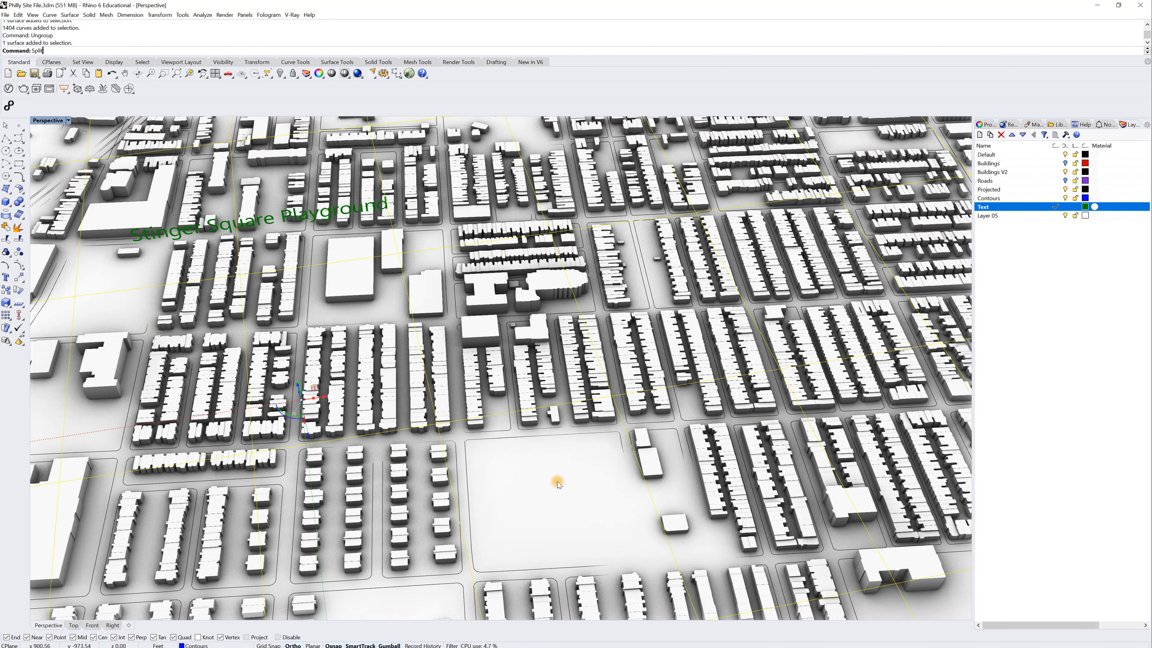
key(Return)
click(532, 437)
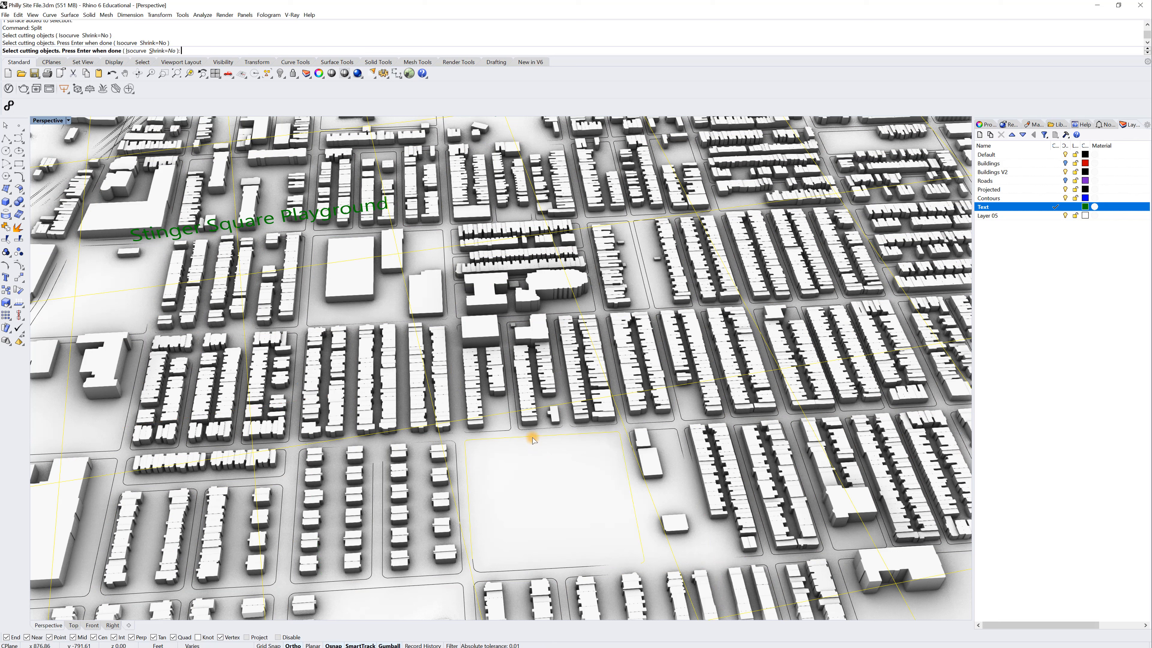
key(Return)
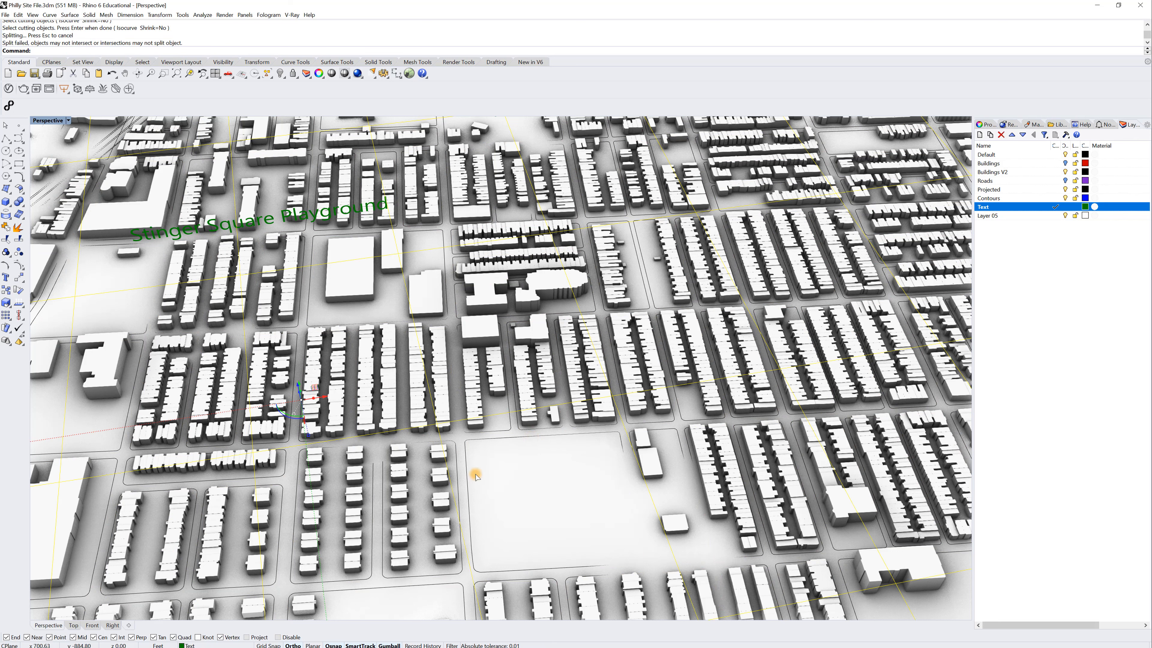
key(Return)
click(467, 480)
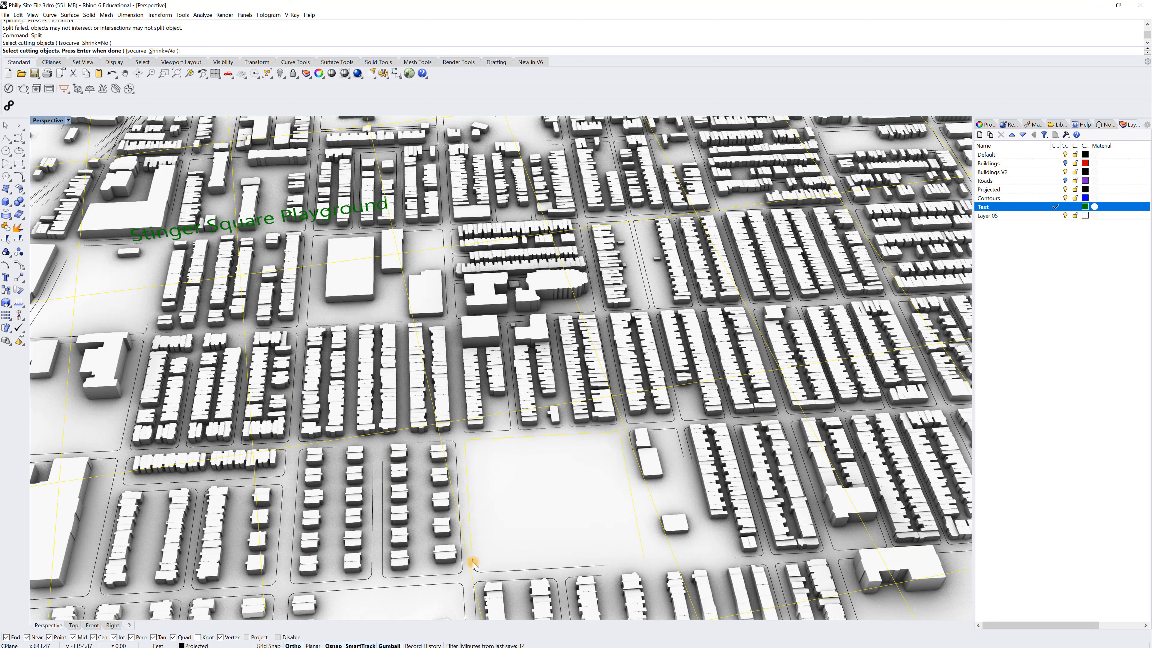
click(503, 571)
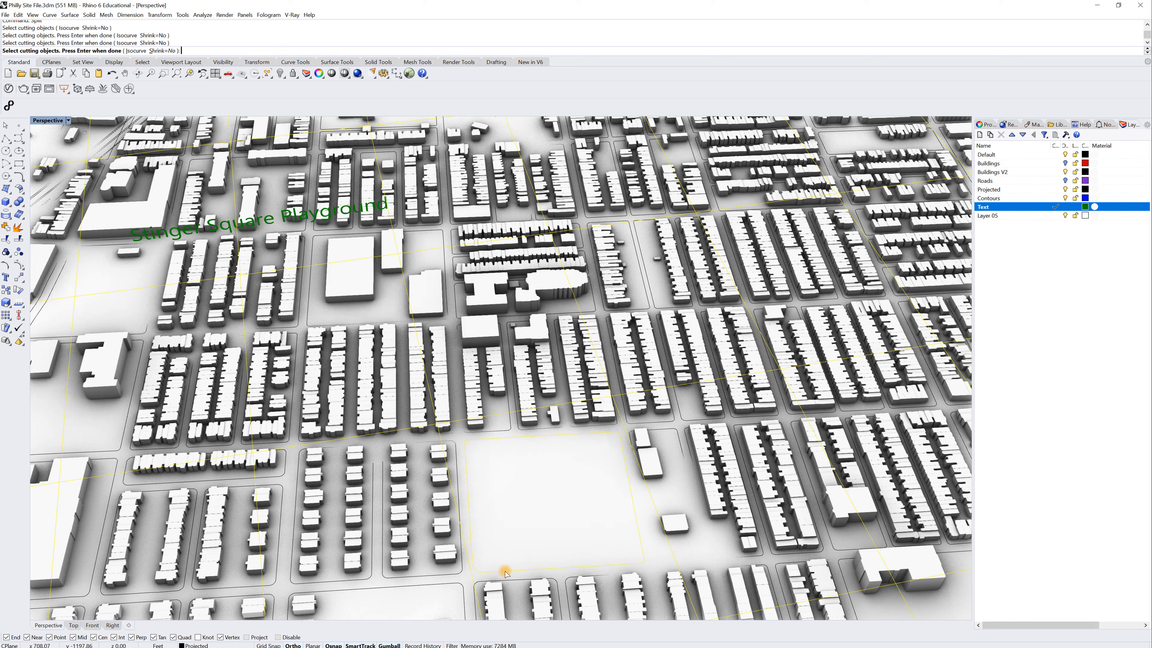
key(Return)
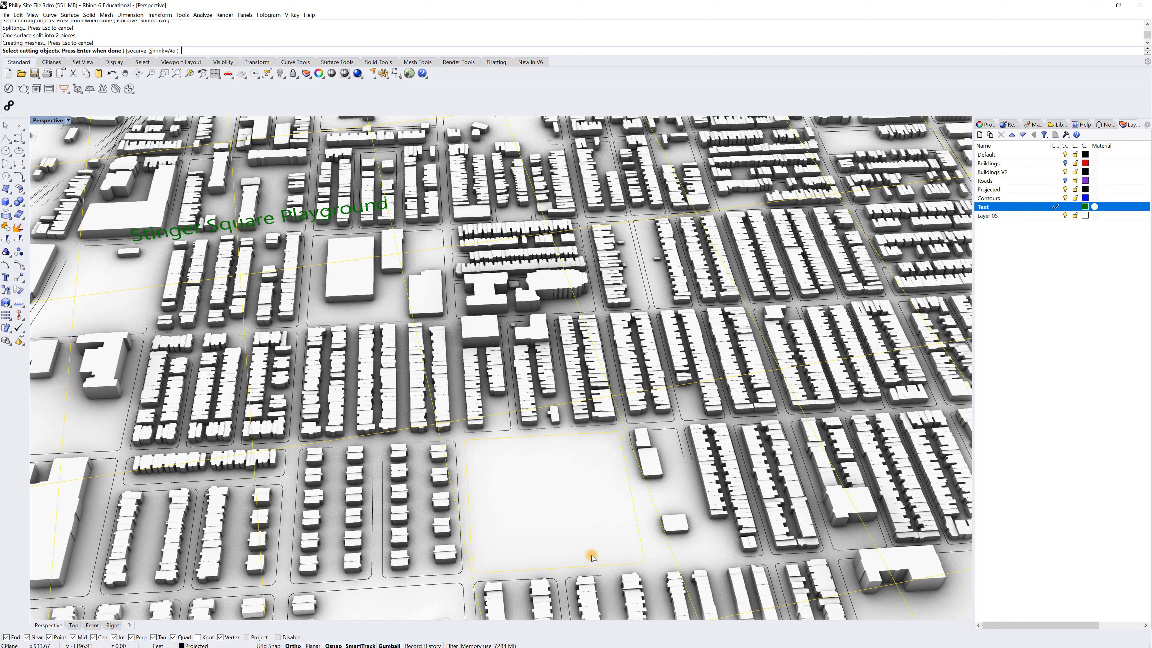
- Select the split-off surface of the empty block and set its display color to Green
click(547, 520)
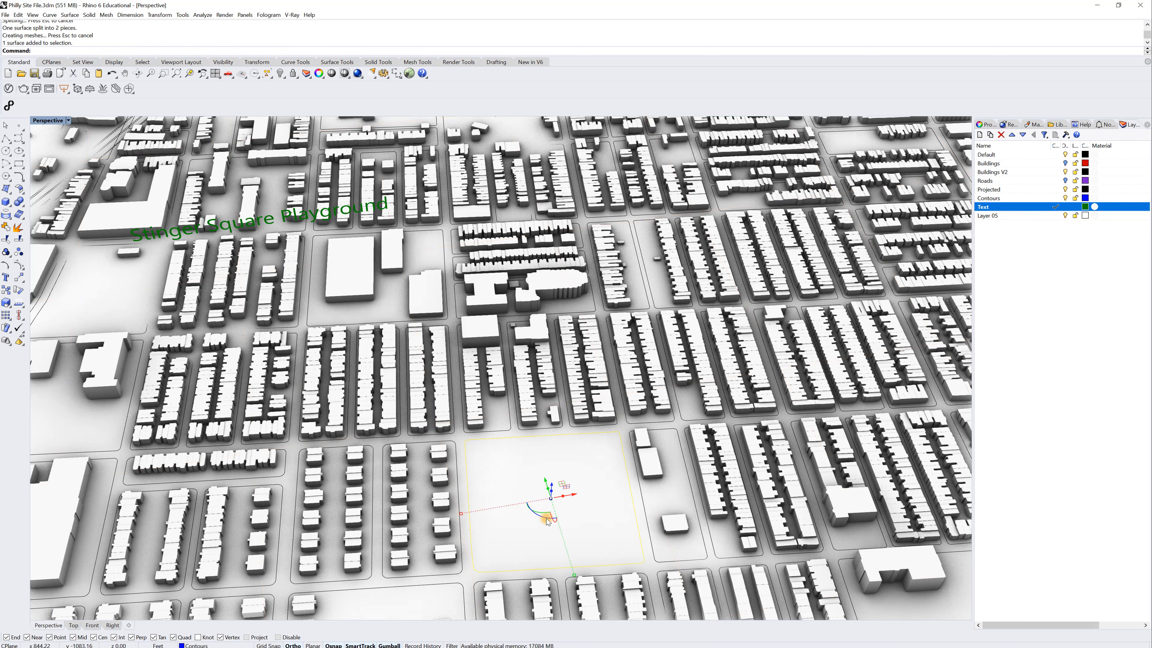
click(988, 124)
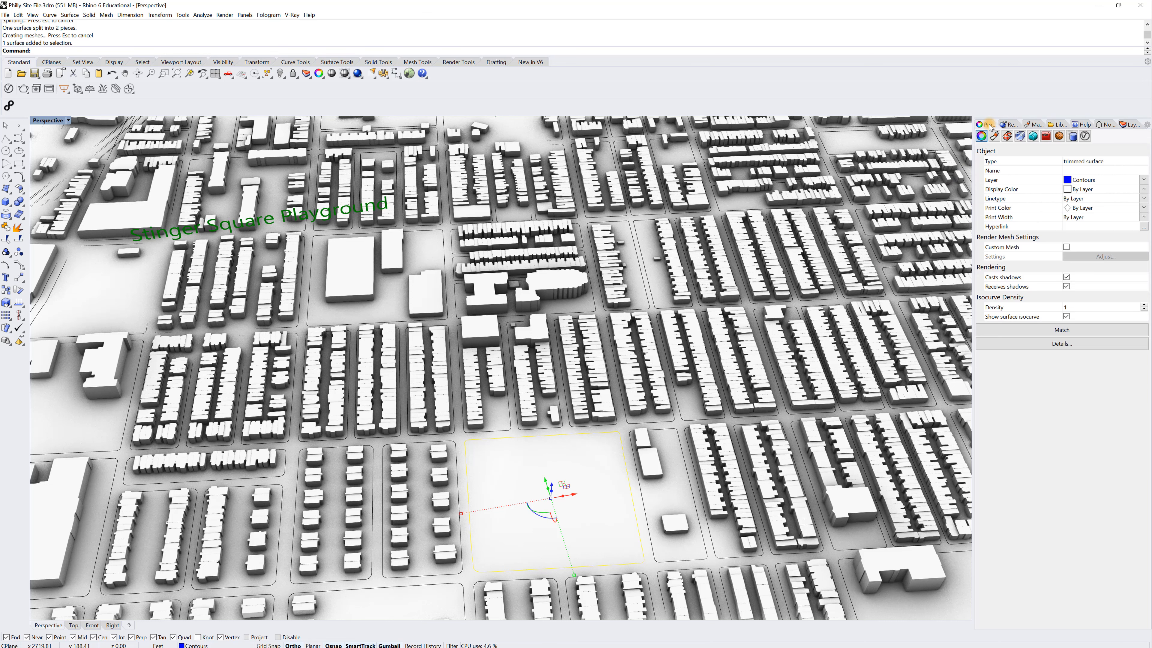
click(1092, 193)
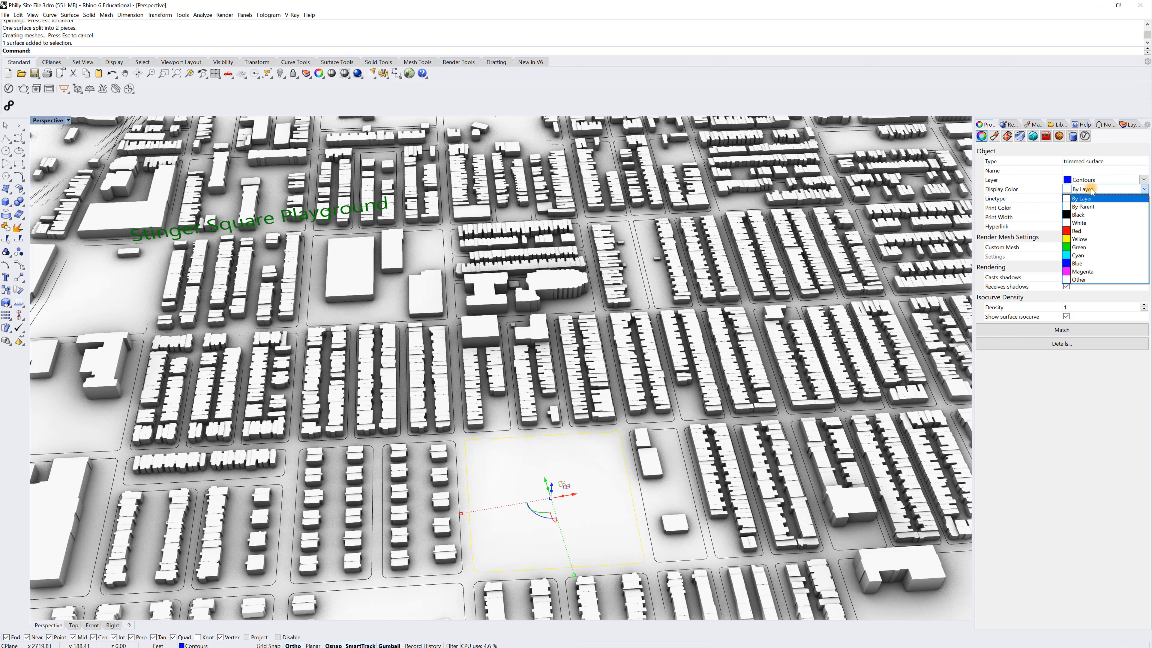
click(1082, 241)
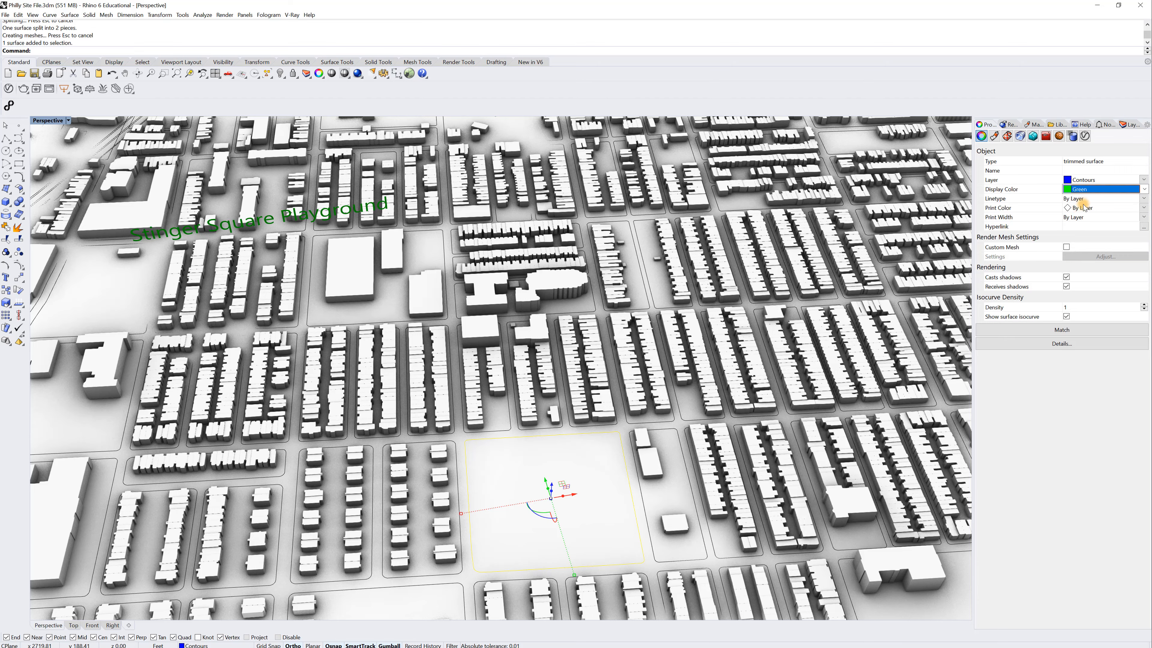
- Switch the Perspective viewport to Shaded display and check the recolored block among the surrounding buildings
middle_click(470, 404)
click(462, 410)
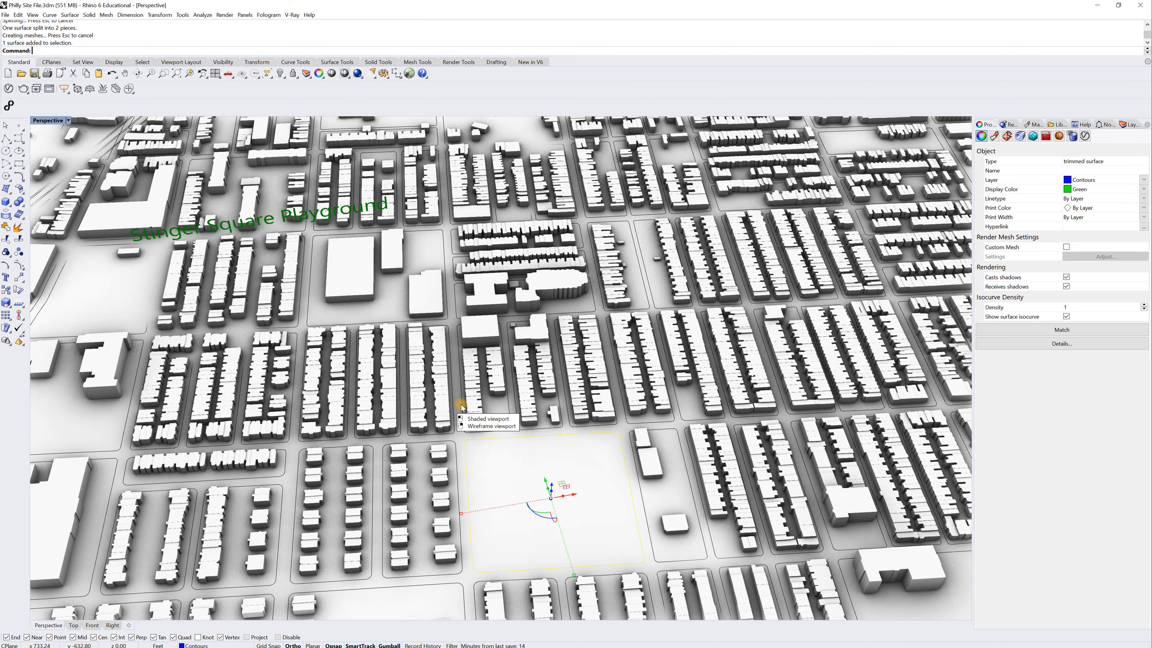
right_drag(564, 440, 537, 438)
key(Escape)
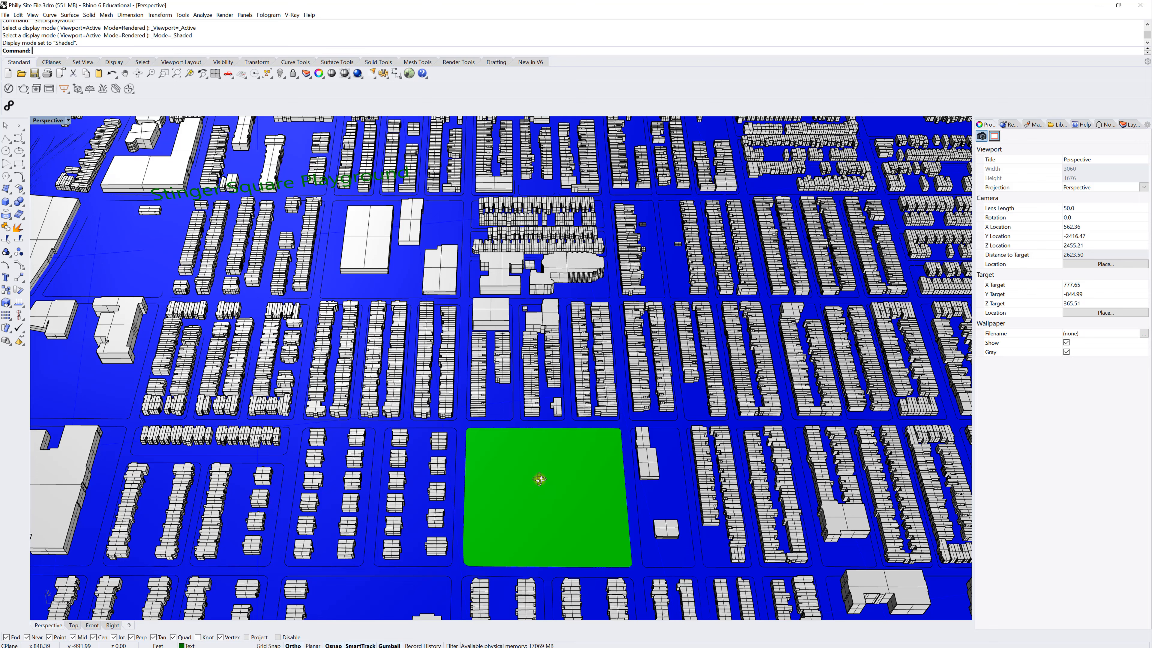
right_drag(536, 486, 542, 470)
click(521, 481)
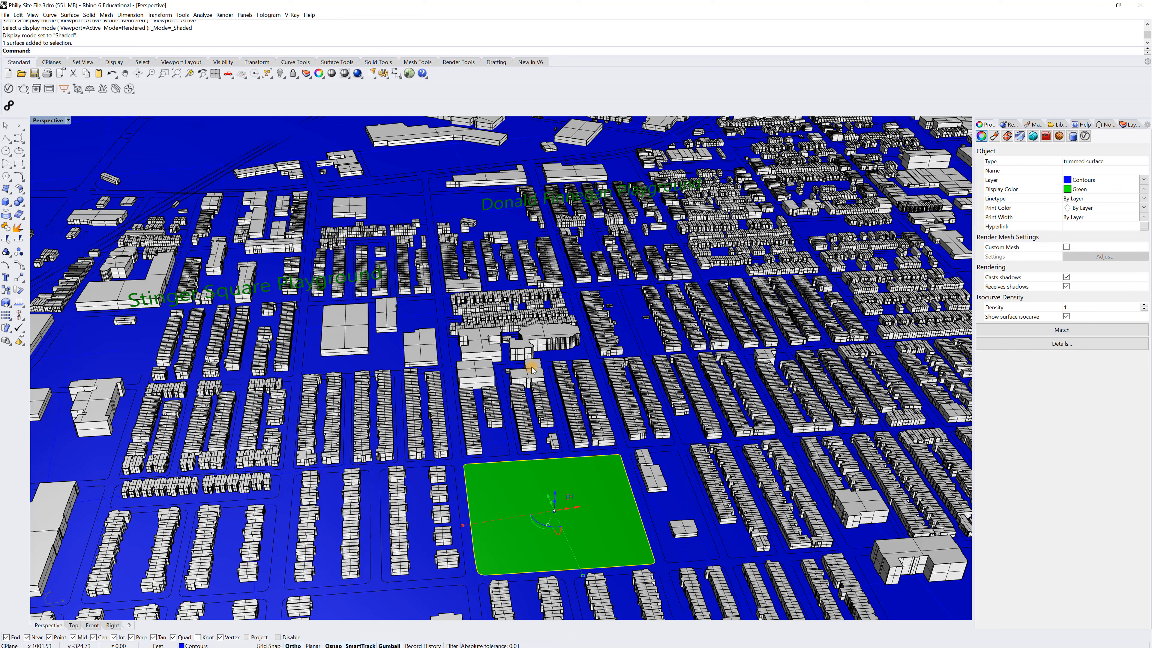
right_drag(589, 357, 576, 351)
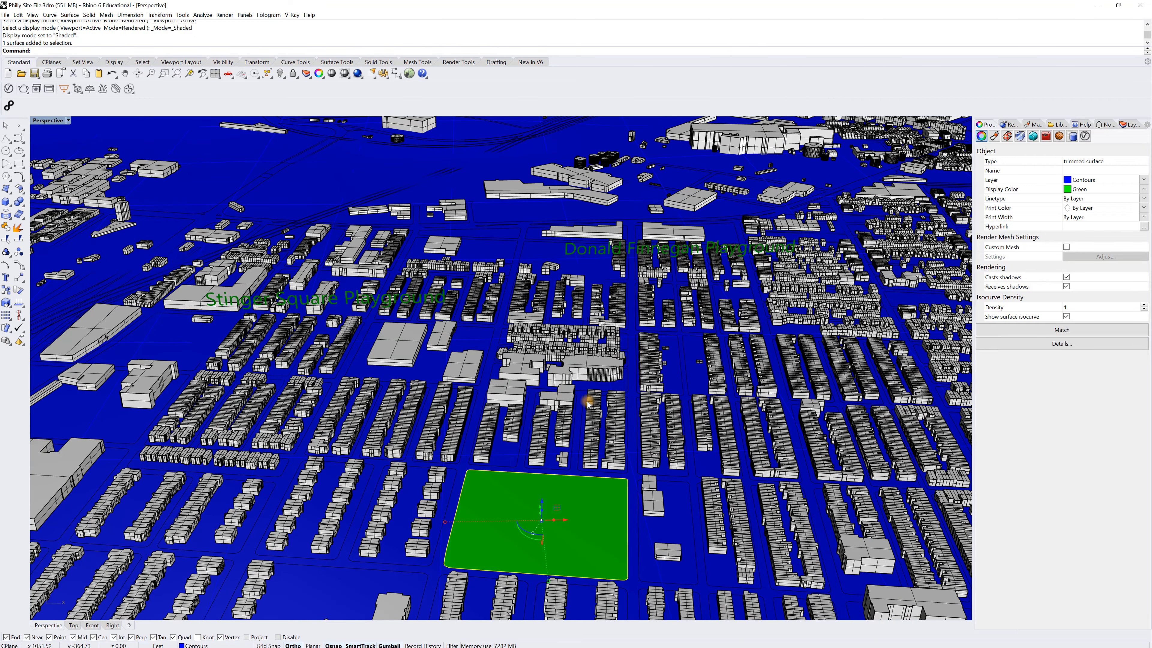
- Reopen Grasshopper, save the Site Maker definition and look over its component groups
key(Return)
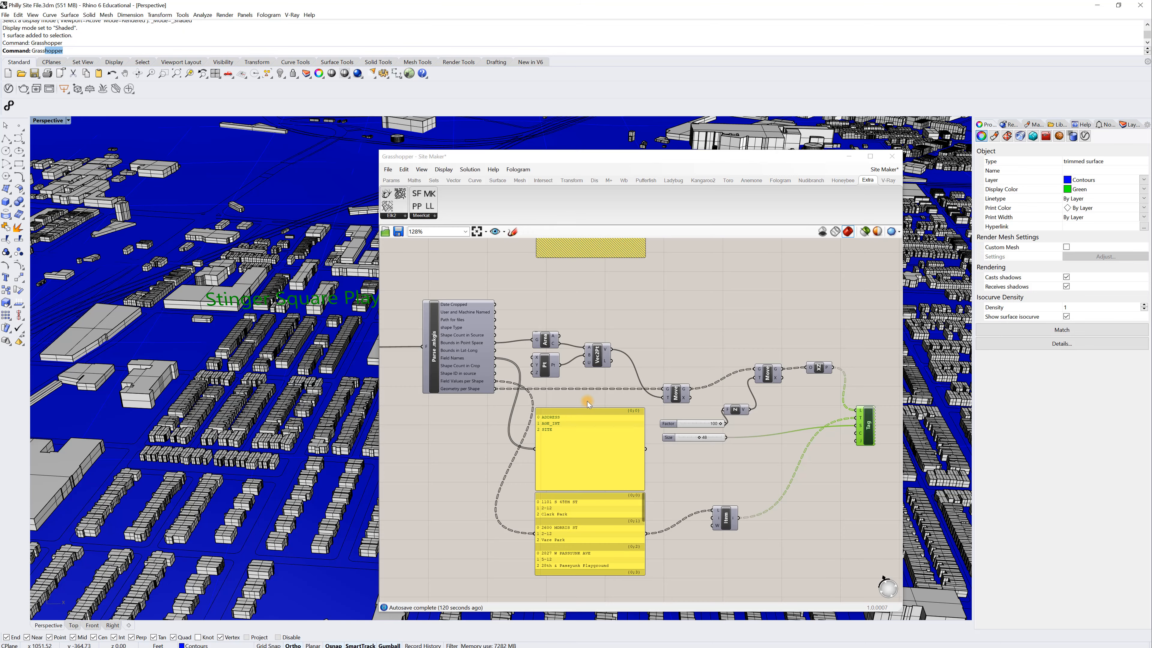
click(388, 169)
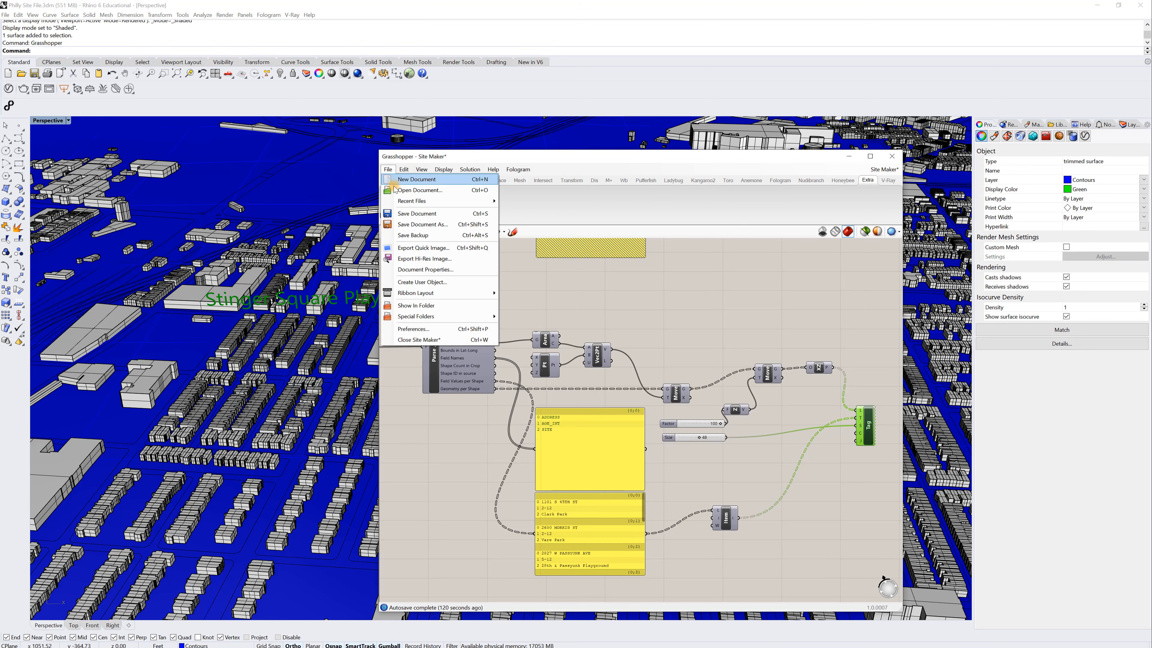
click(402, 213)
scroll(718, 310, down, 8)
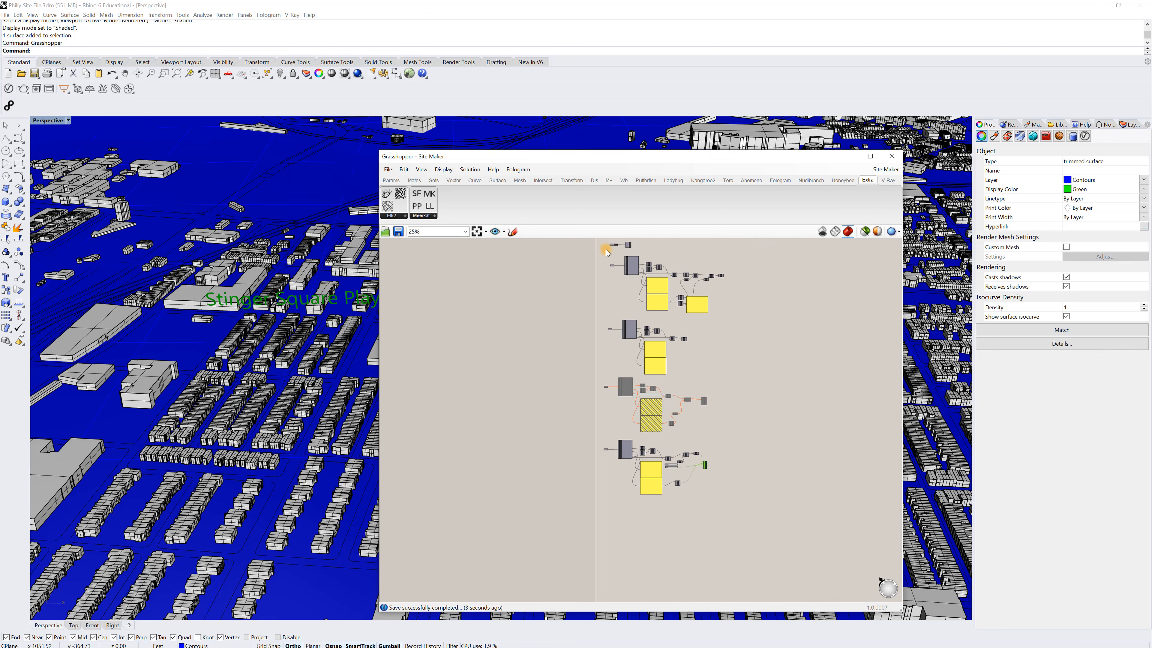
scroll(608, 253, up, 7)
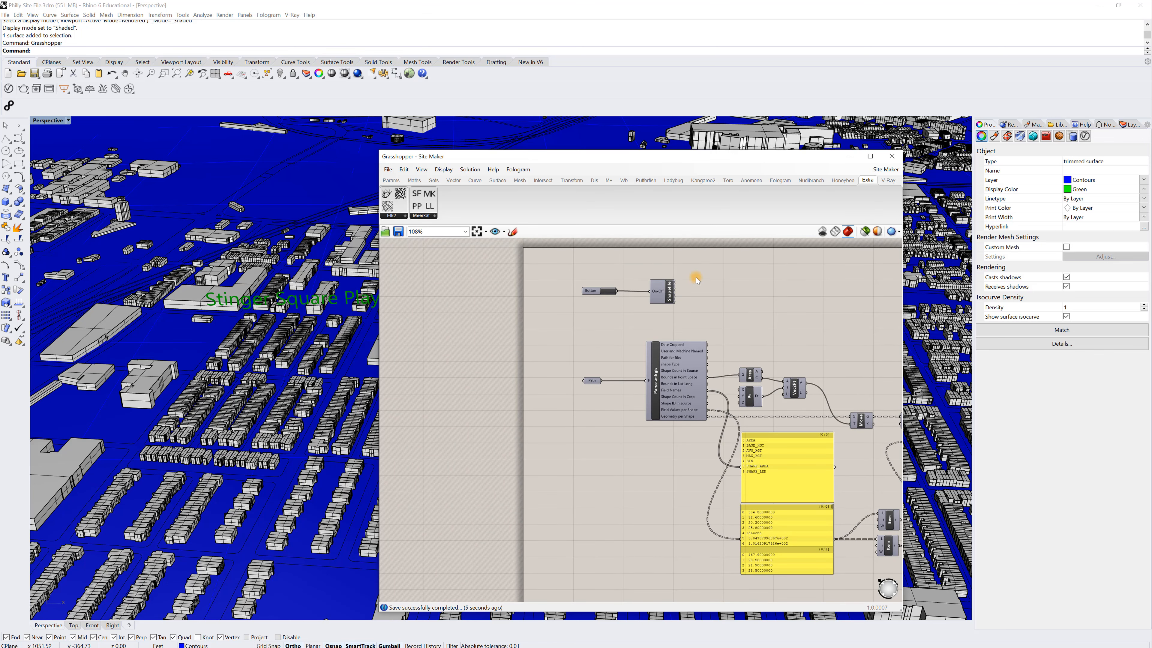